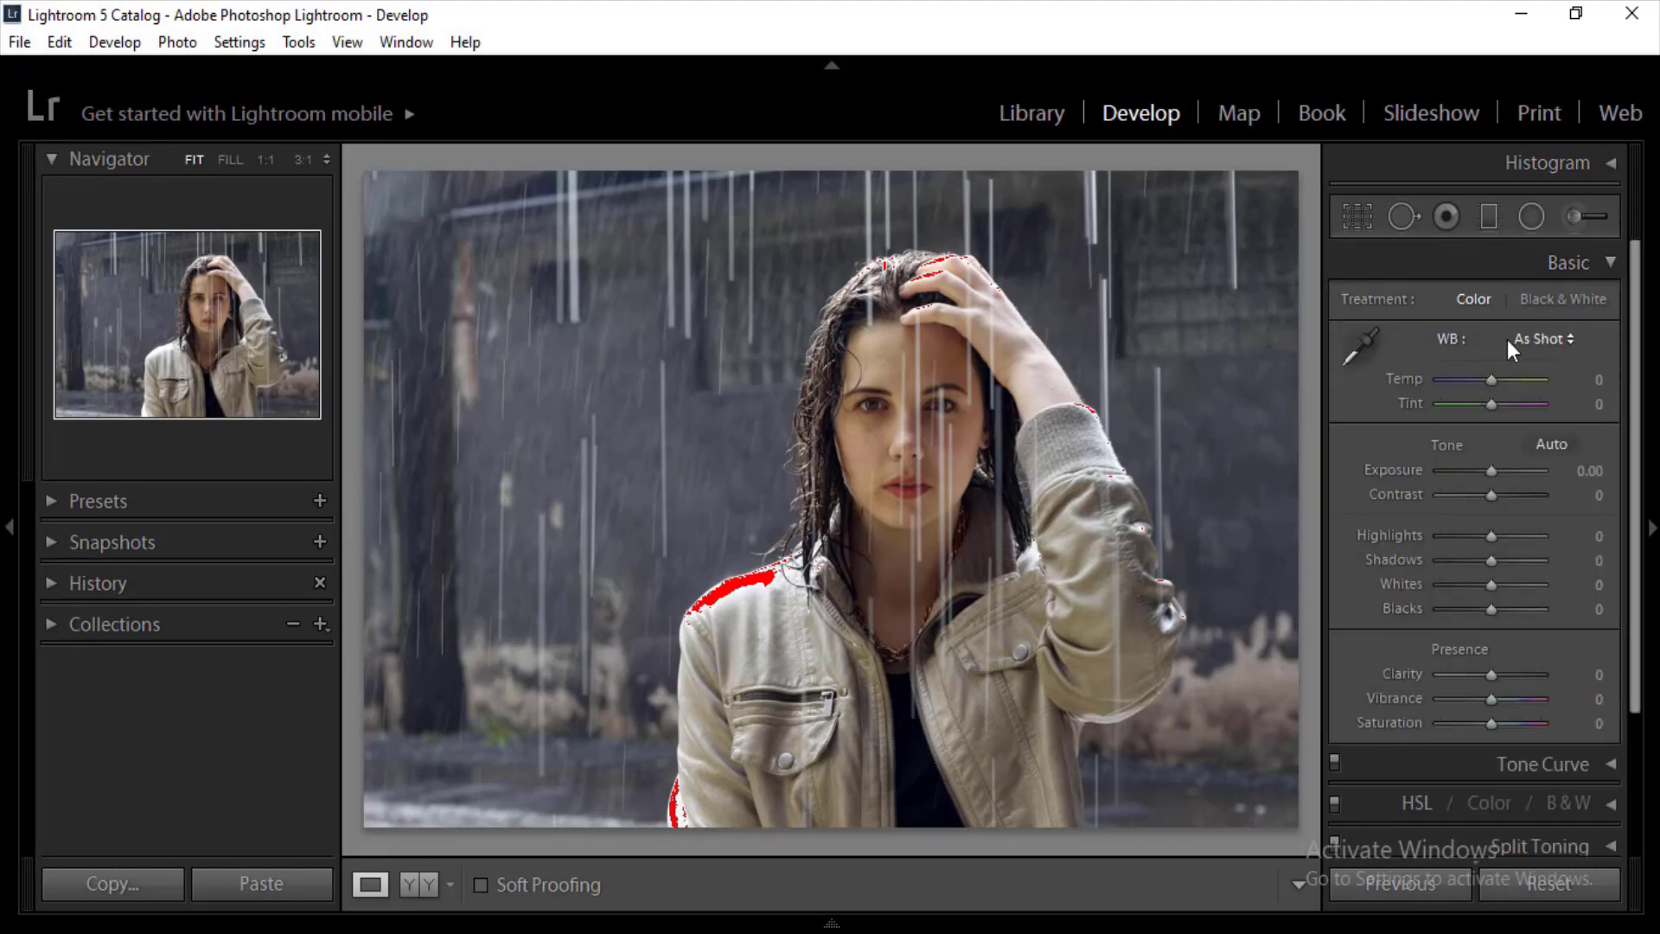
Step: Warm the photo's white balance by setting Temp to +25 and Tint to +20
drag(1496, 380, 1503, 379)
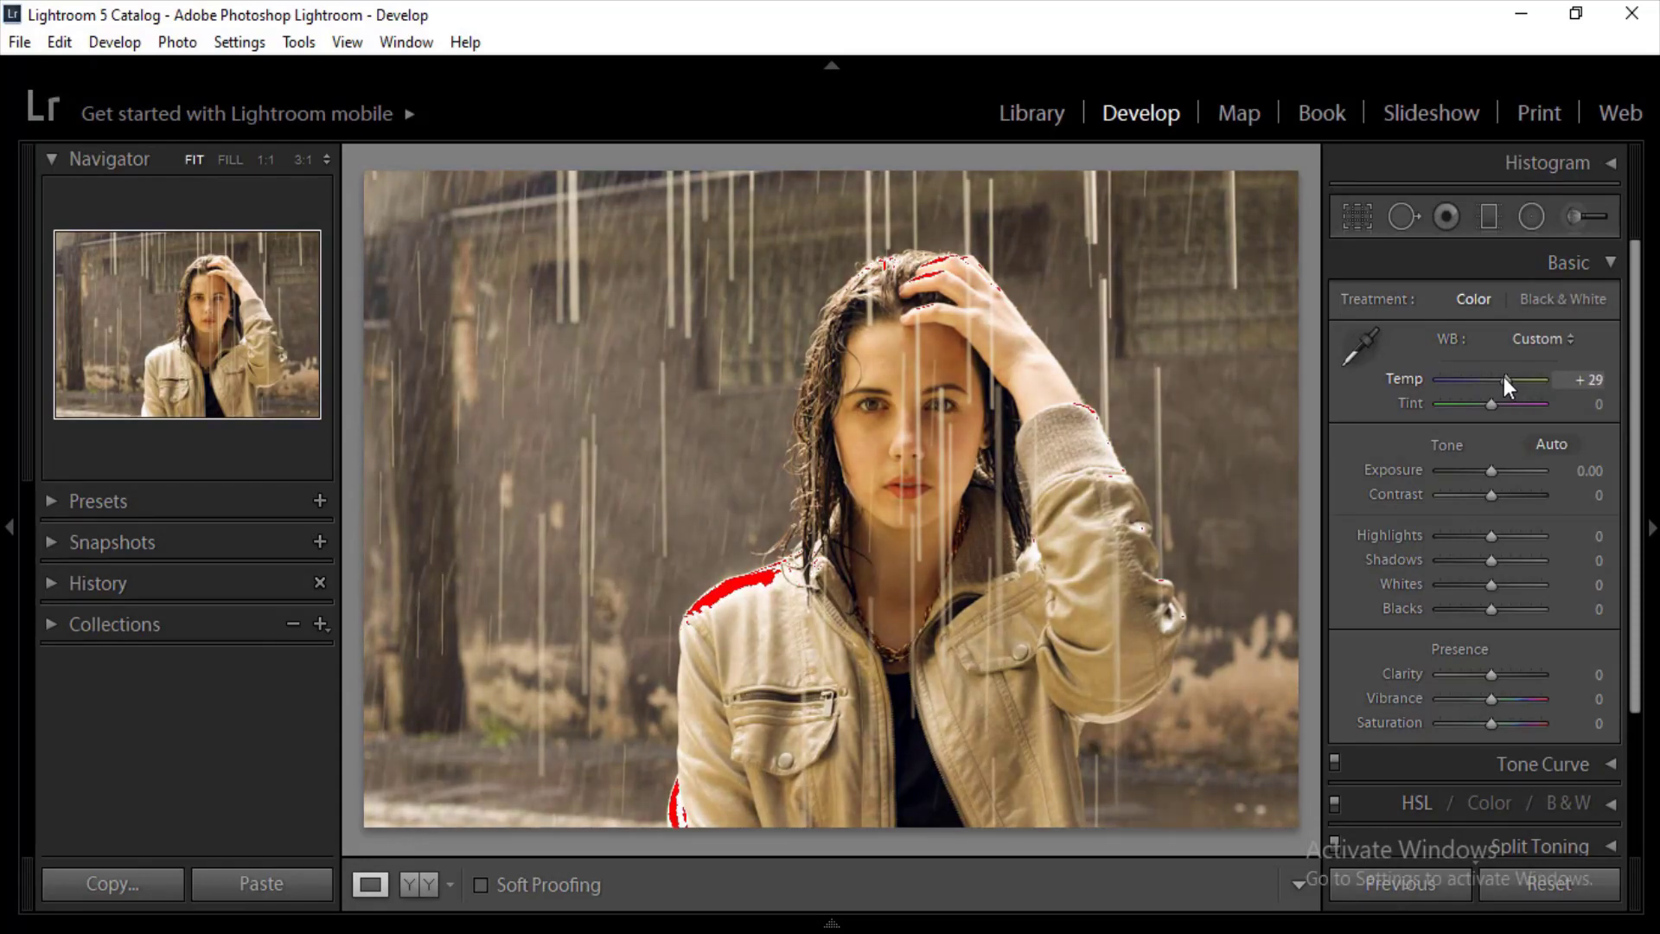
click(1597, 384)
text(25)
key(Tab)
drag(1492, 408, 1502, 403)
click(1594, 404)
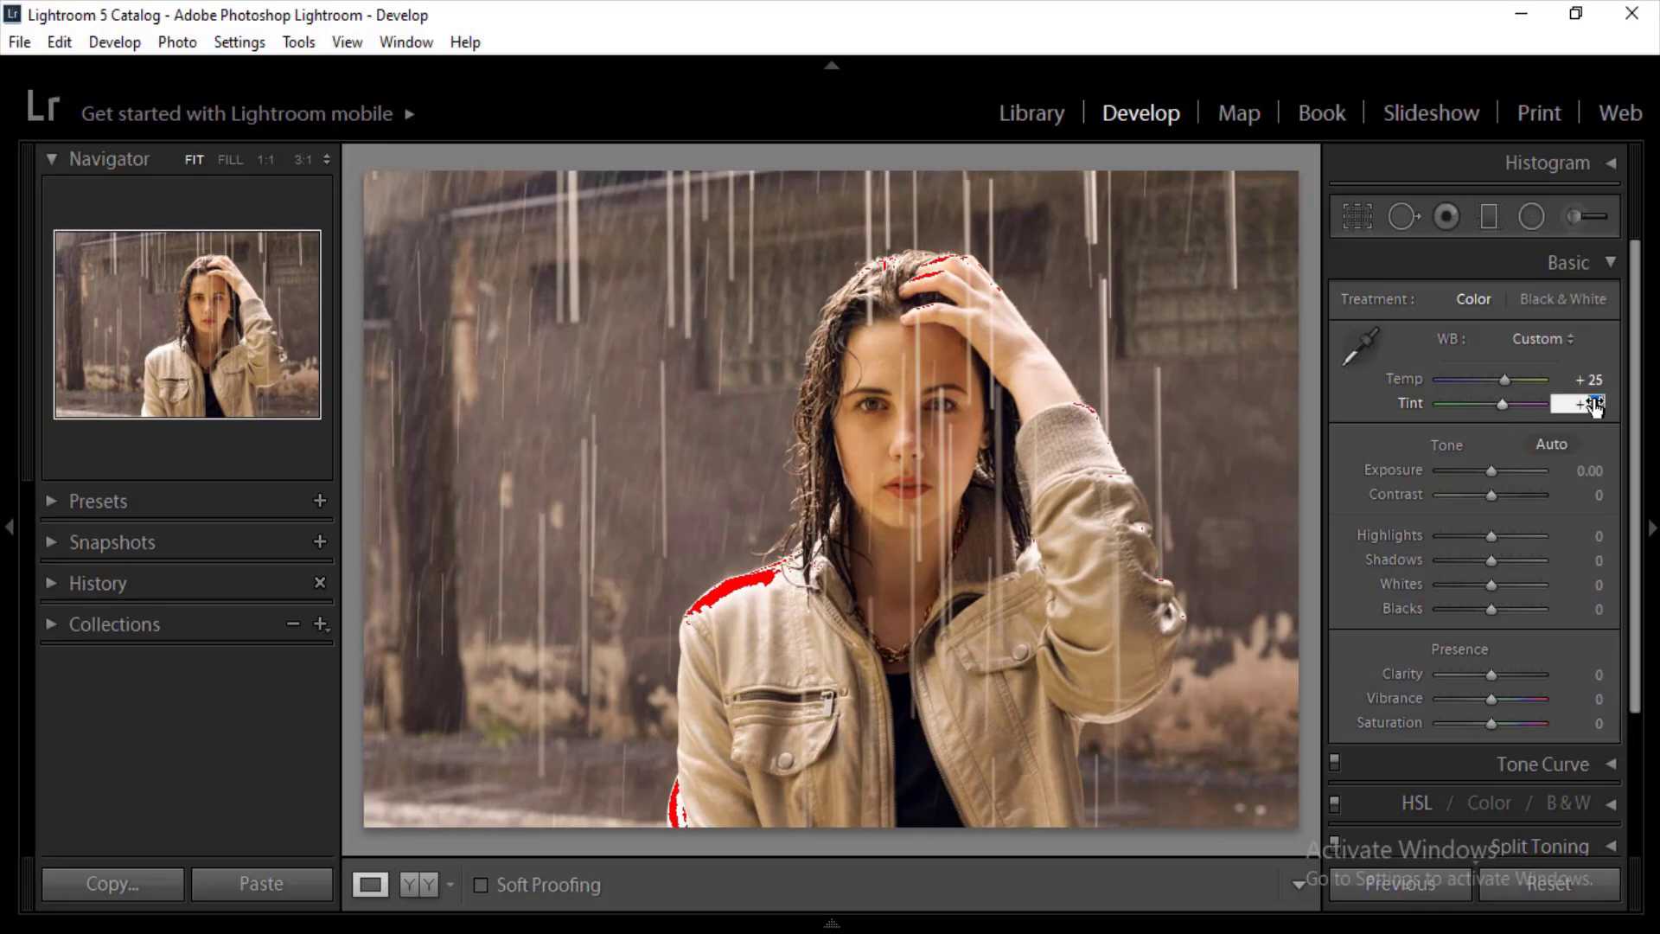
key(Down)
key(Return)
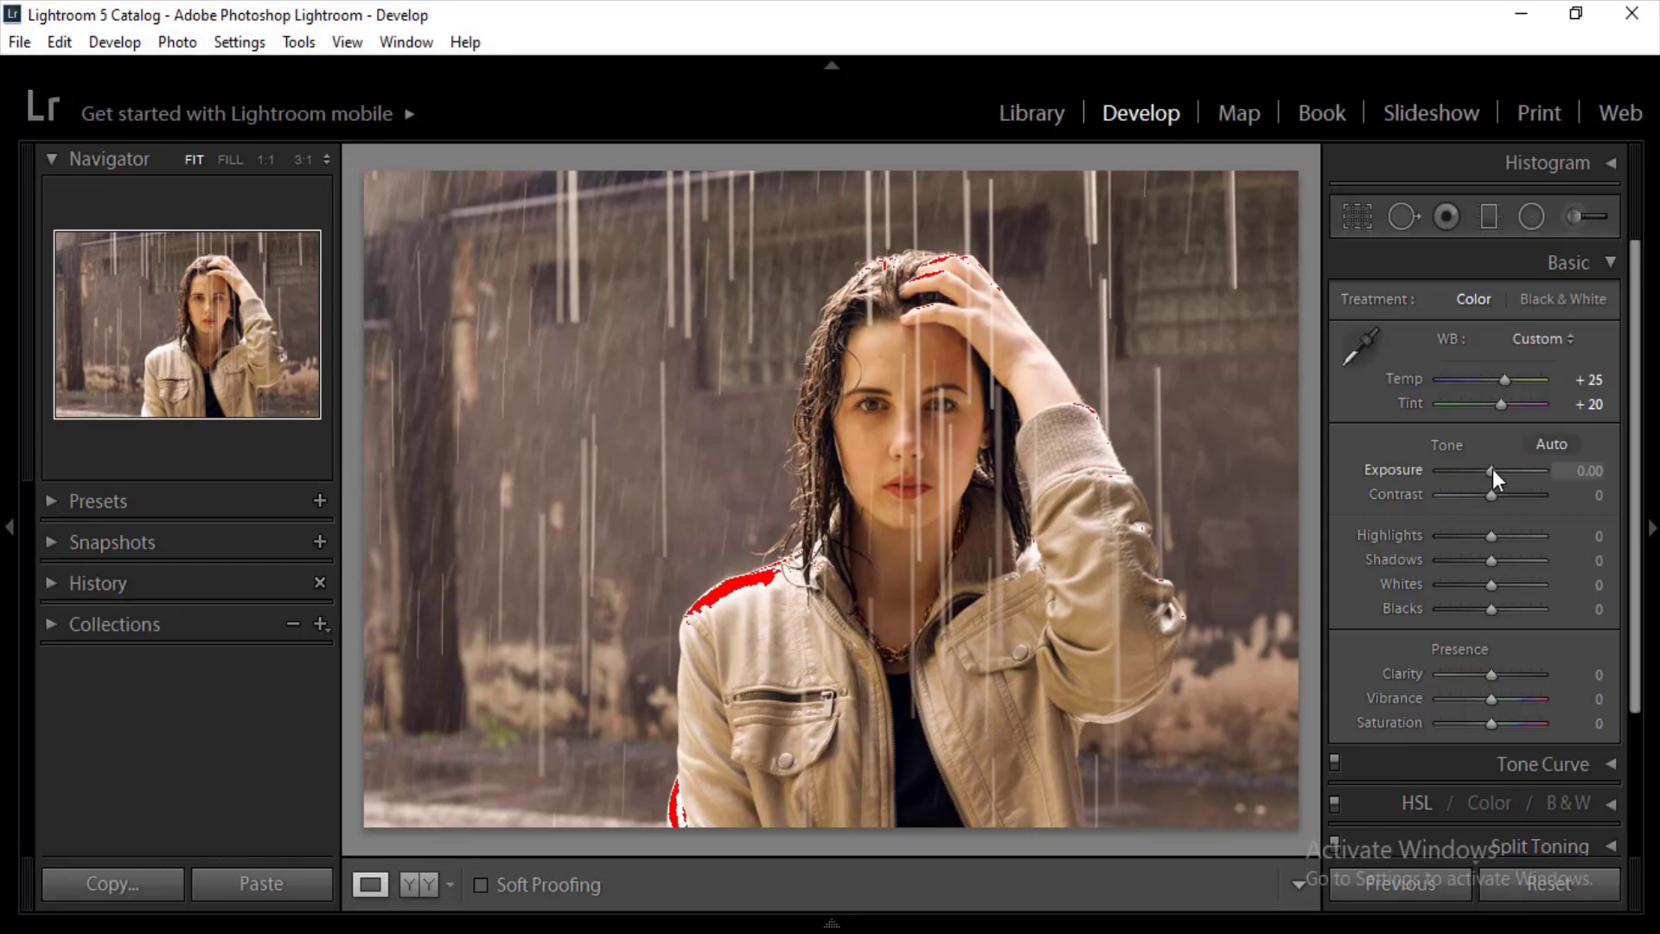
Step: Set the photo's Exposure to −0.95, Contrast and Highlights to +21, Shadows to −2, Whites to +24 and Blacks to +17
drag(1492, 468, 1481, 469)
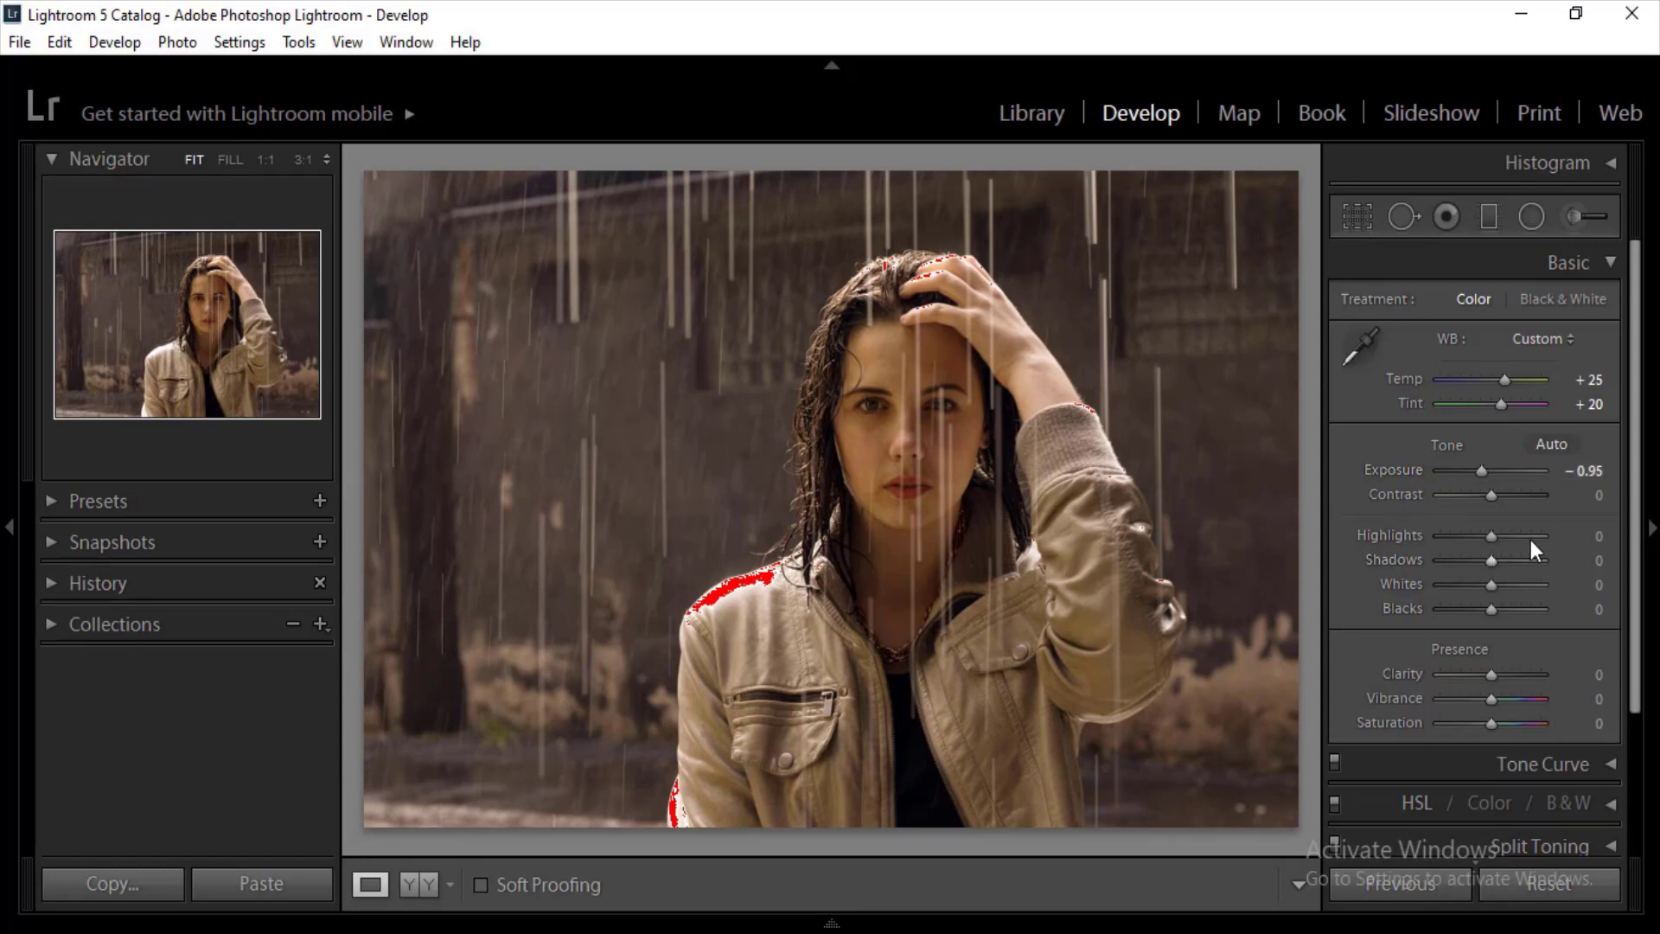
drag(1488, 494, 1490, 557)
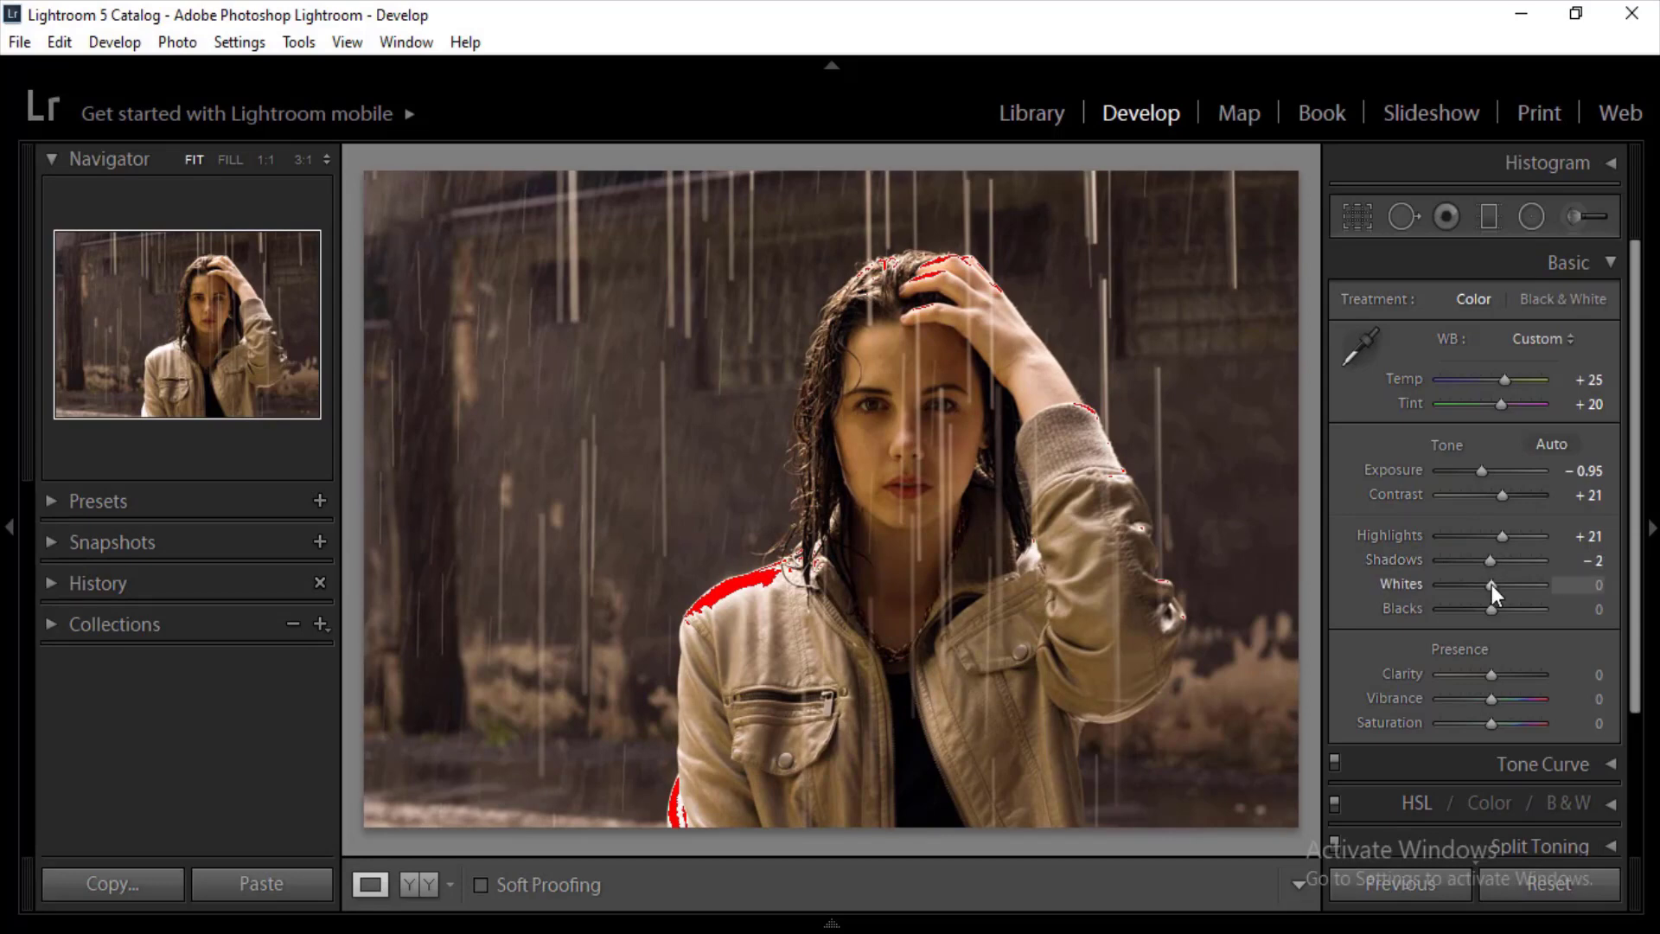
mouse_move(1492, 584)
mouse_down()
mouse_move(1512, 586)
mouse_move(1495, 607)
mouse_up()
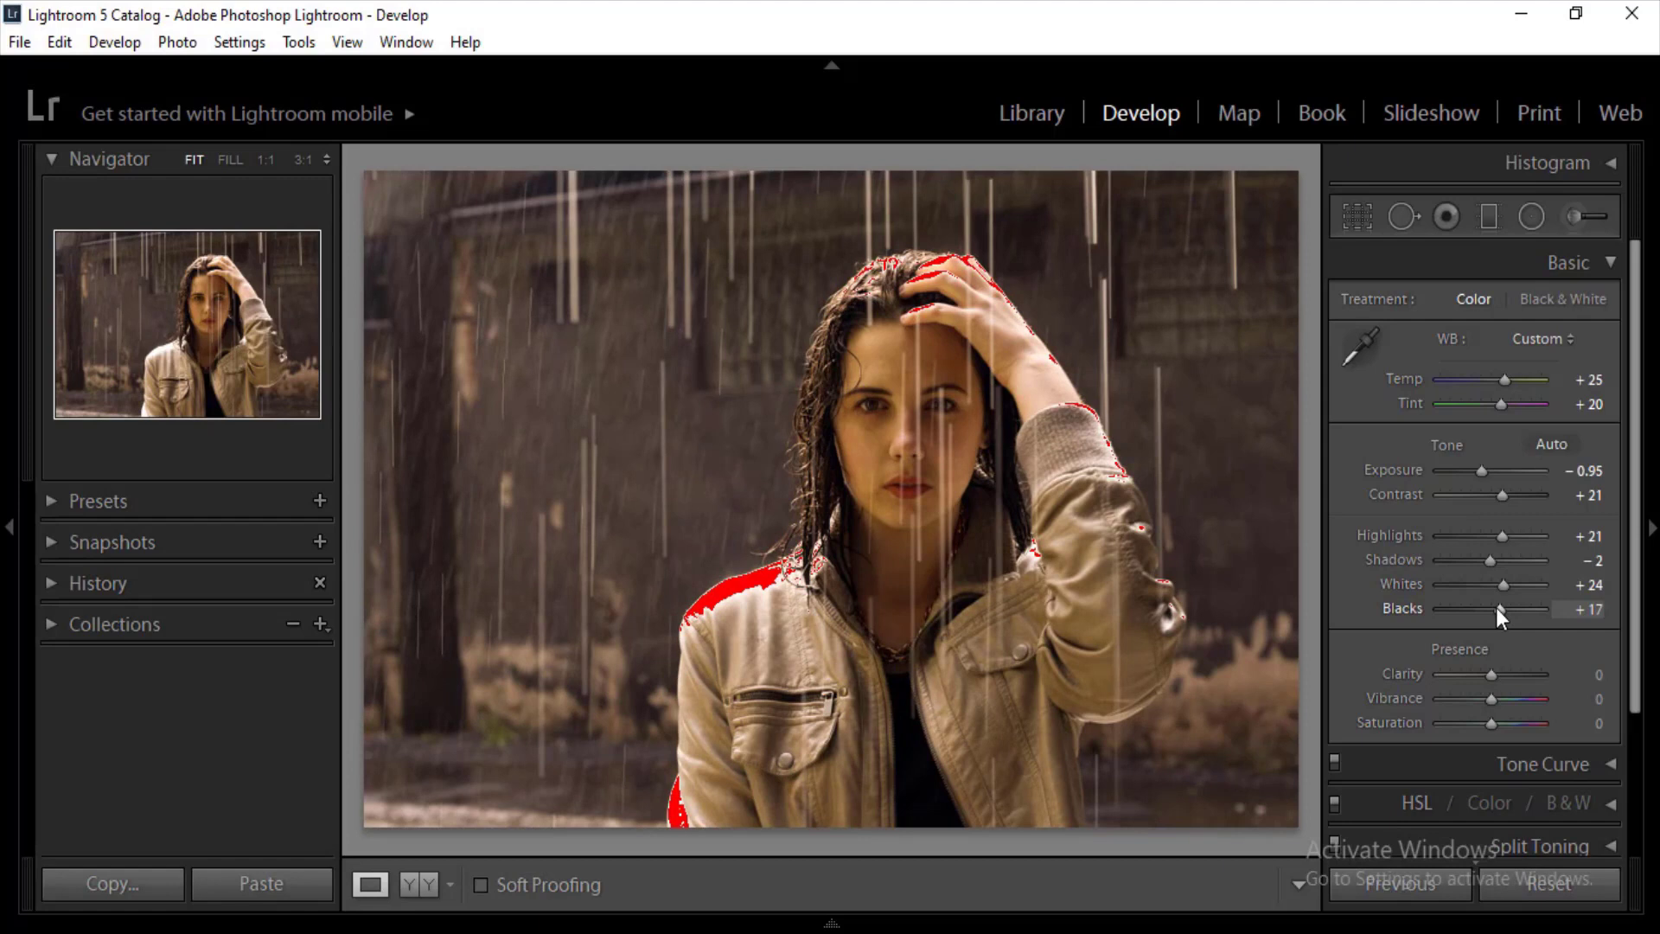
Step: Set the photo's Clarity to +7 and raise its Vibrance slightly to finish the basic adjustments
drag(1491, 676, 1492, 676)
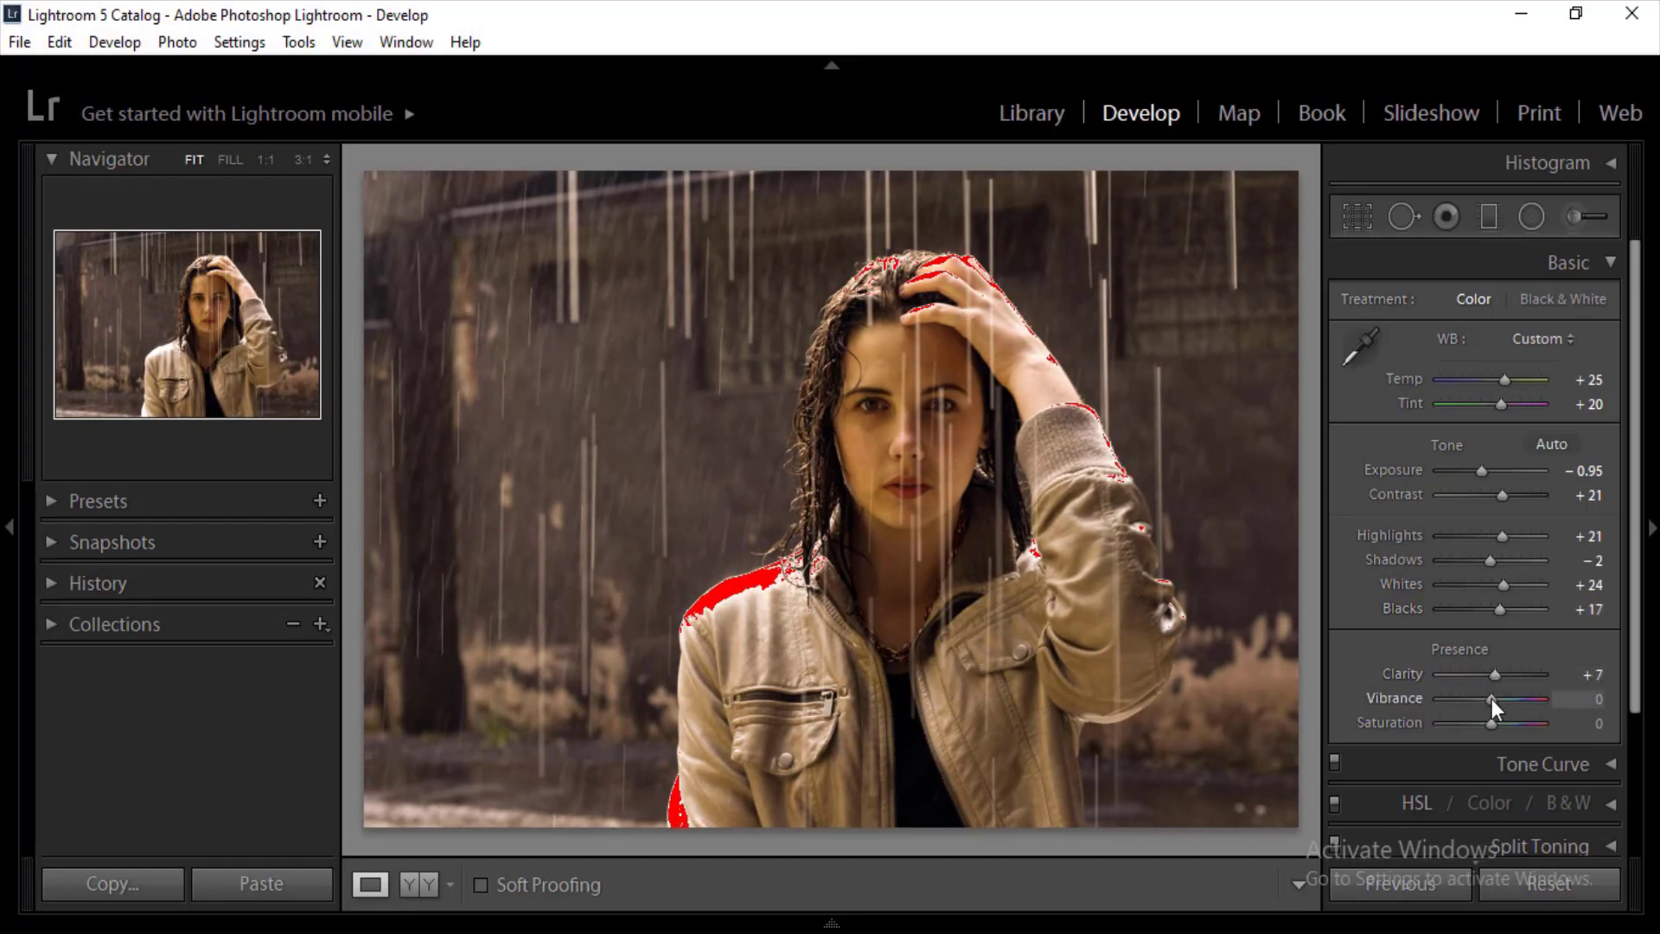
drag(1492, 698, 1493, 698)
click(1609, 264)
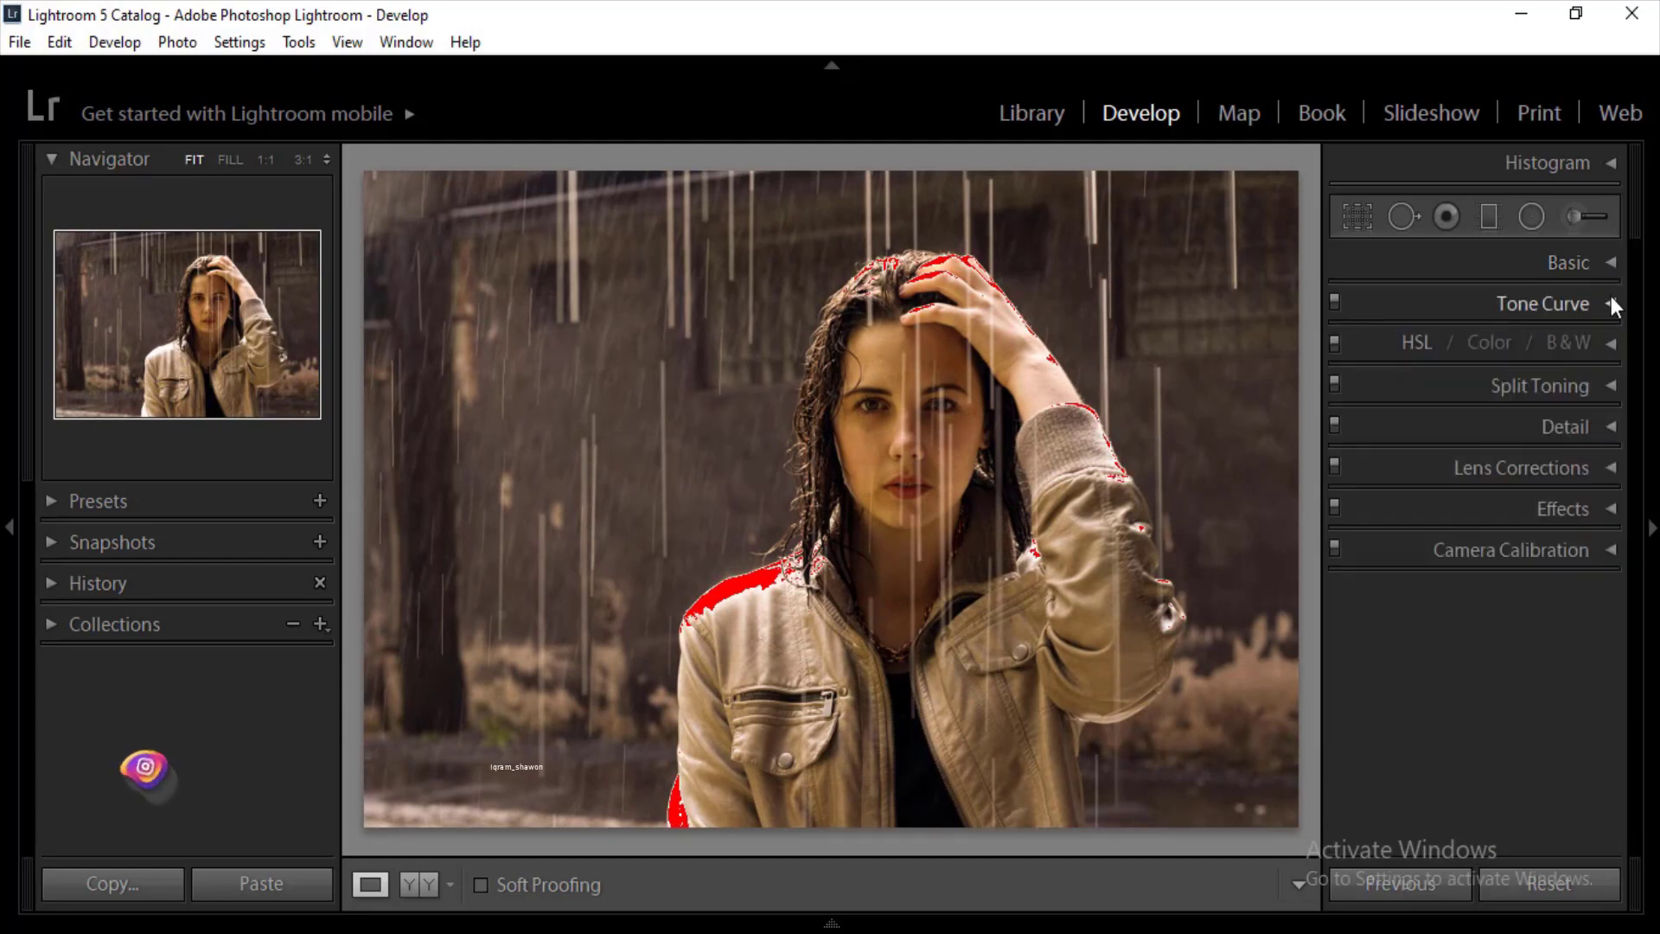
Step: Set the Highlights region of the tone curve to +12
click(1609, 302)
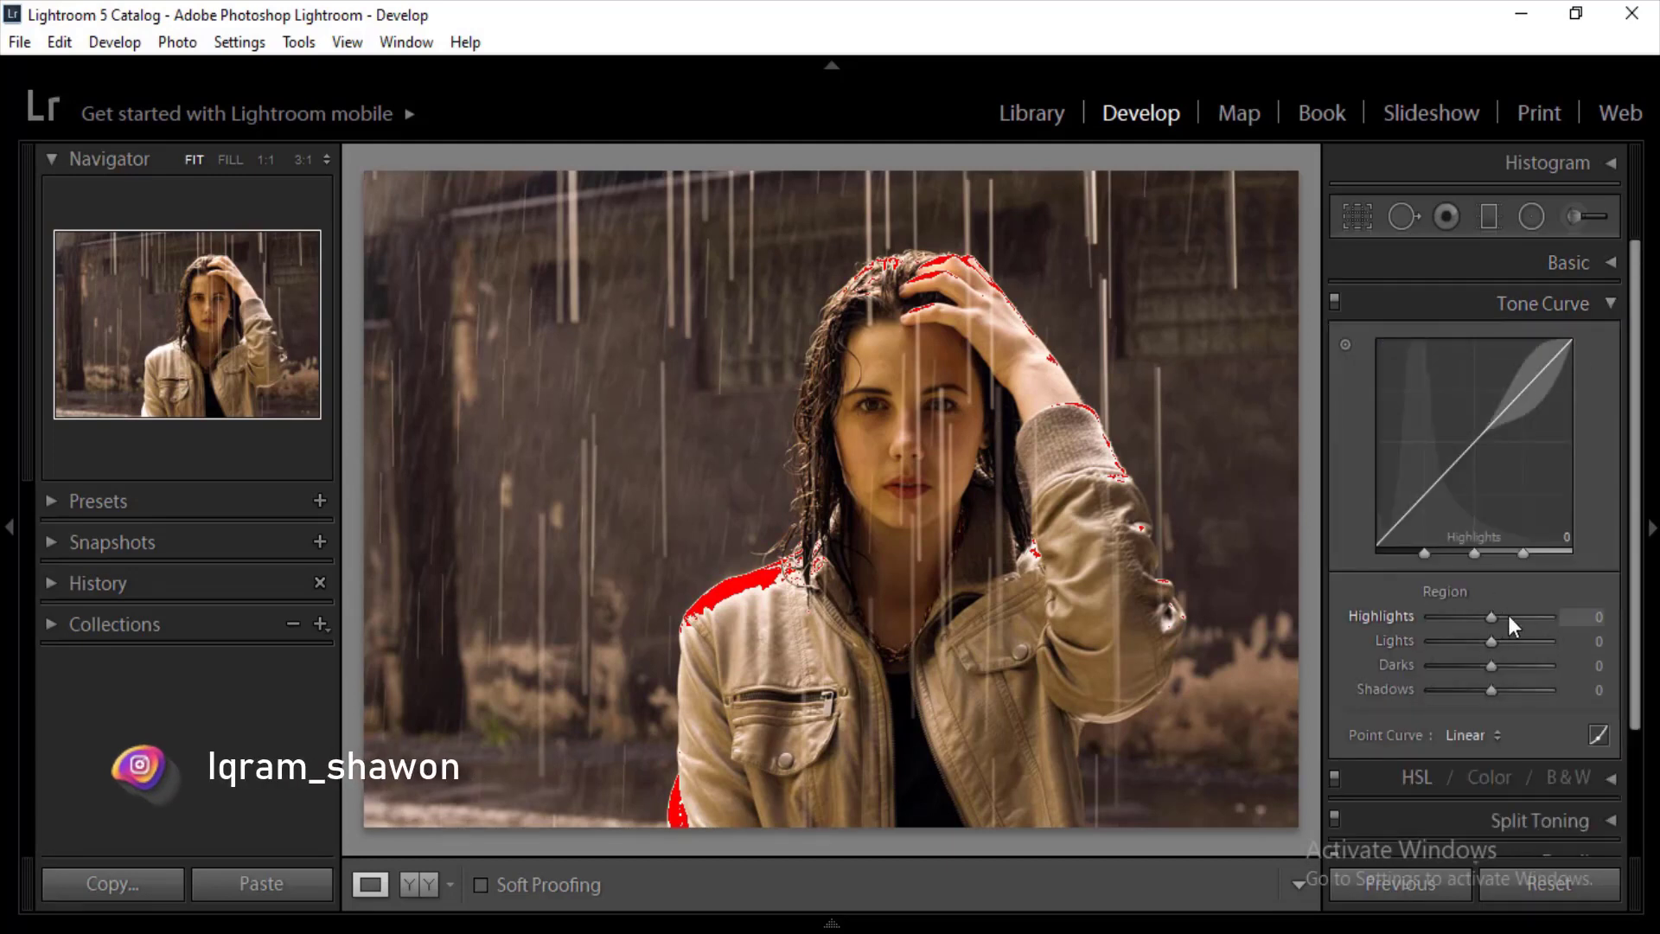
drag(1508, 614, 1501, 613)
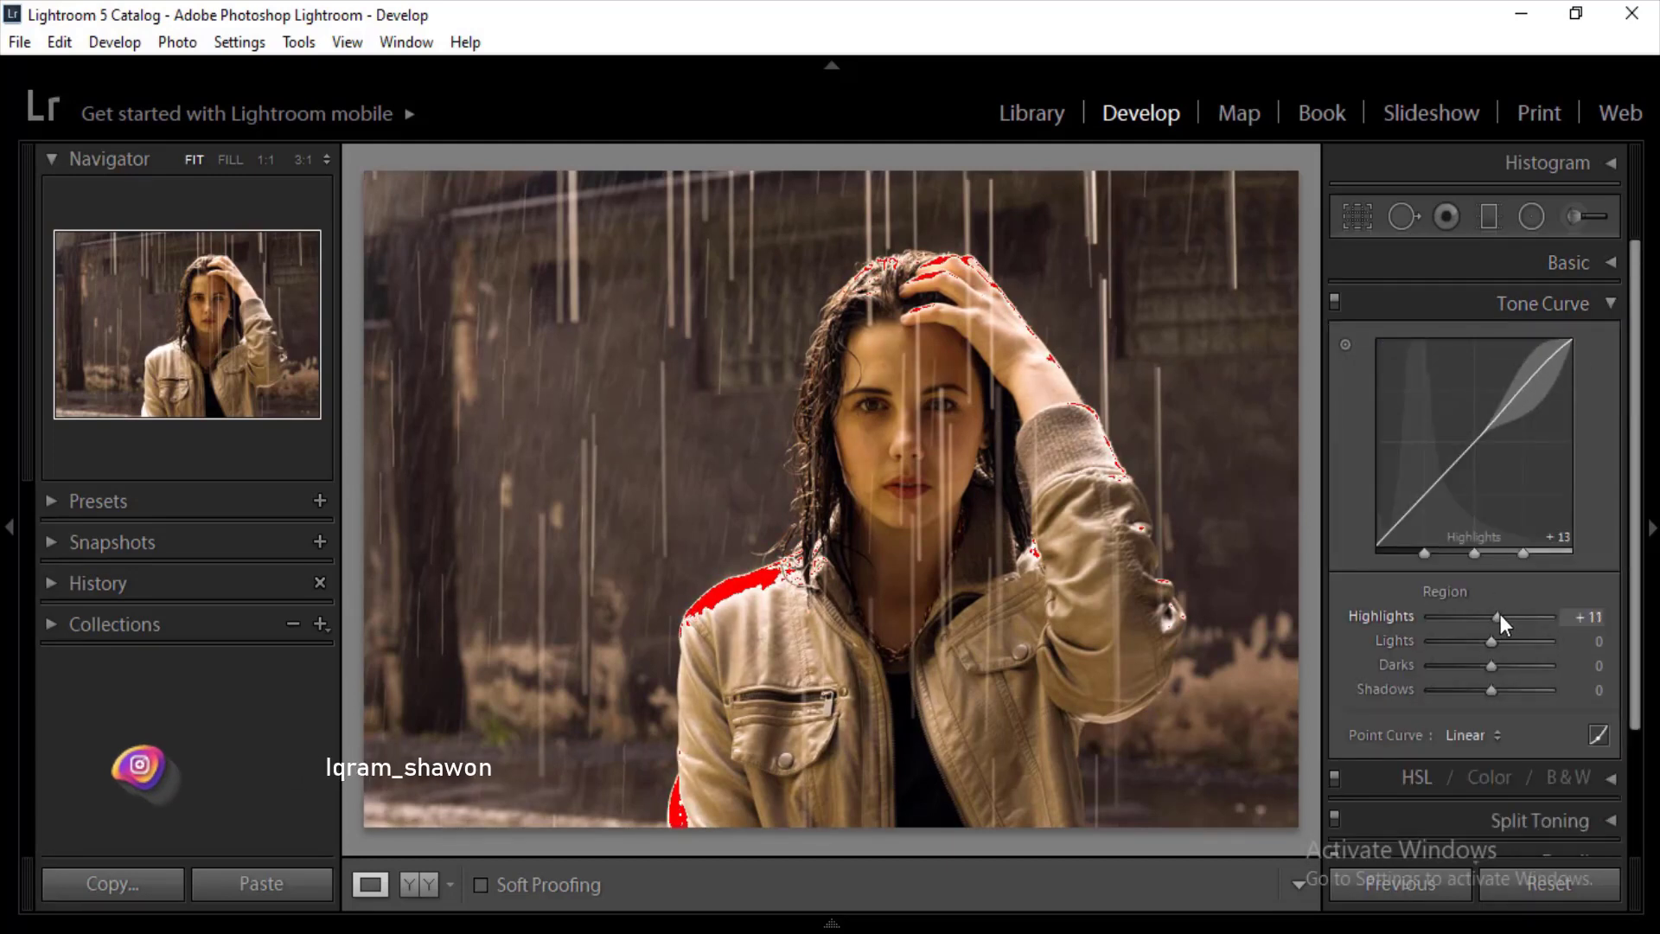
click(1595, 617)
text(12)
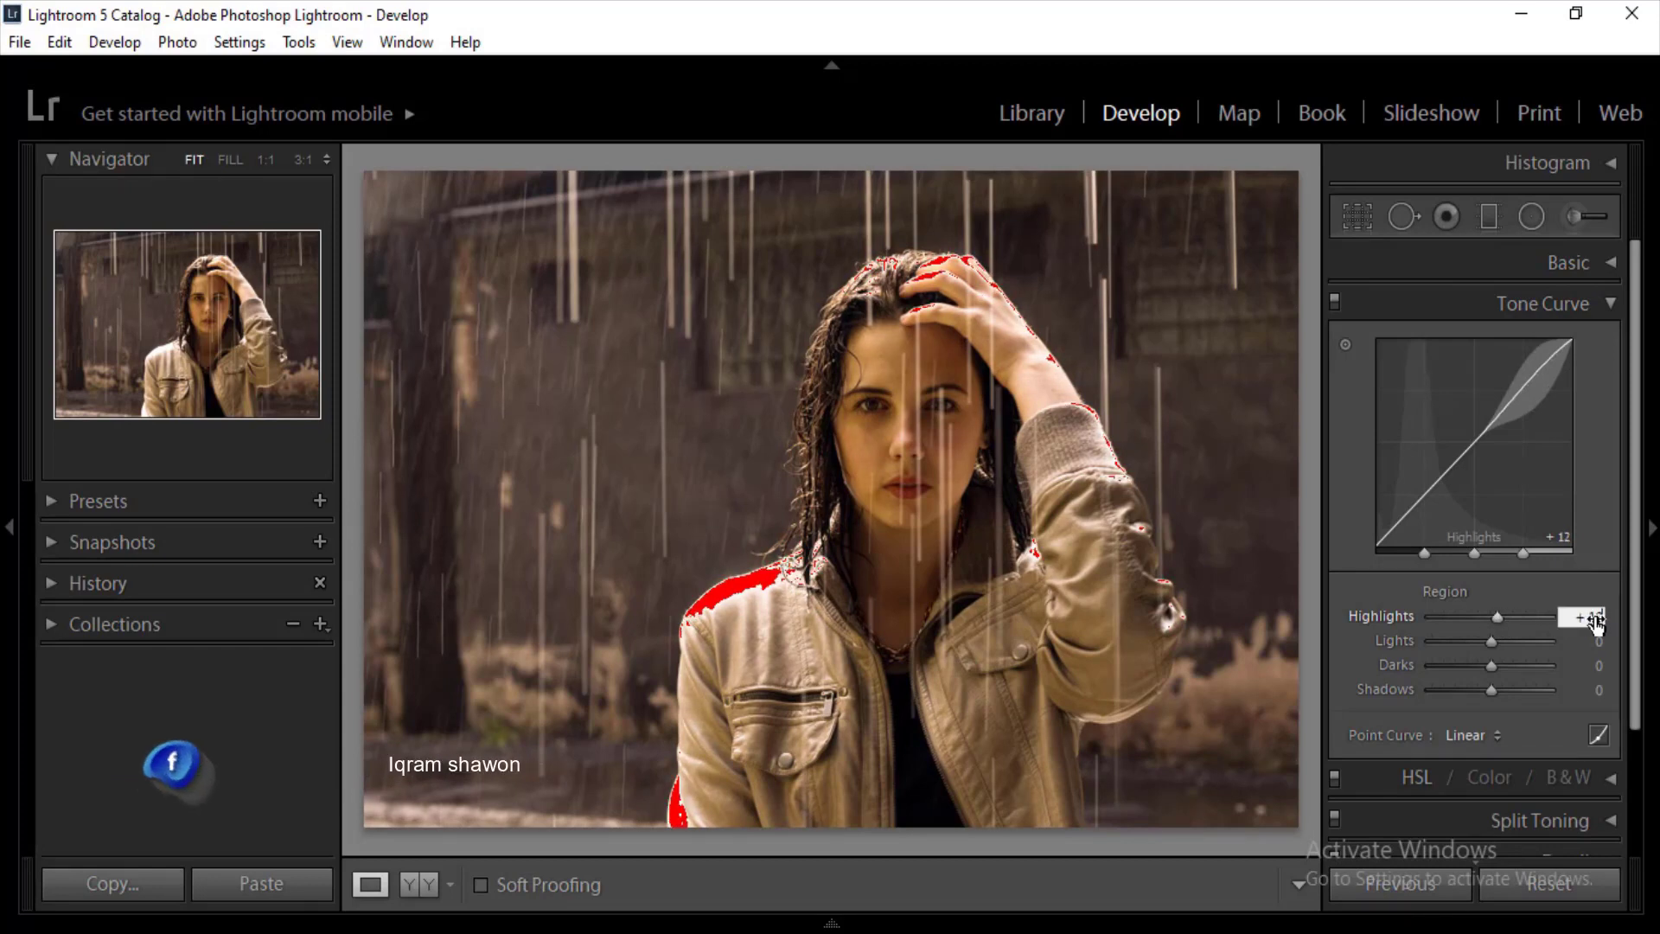
key(Return)
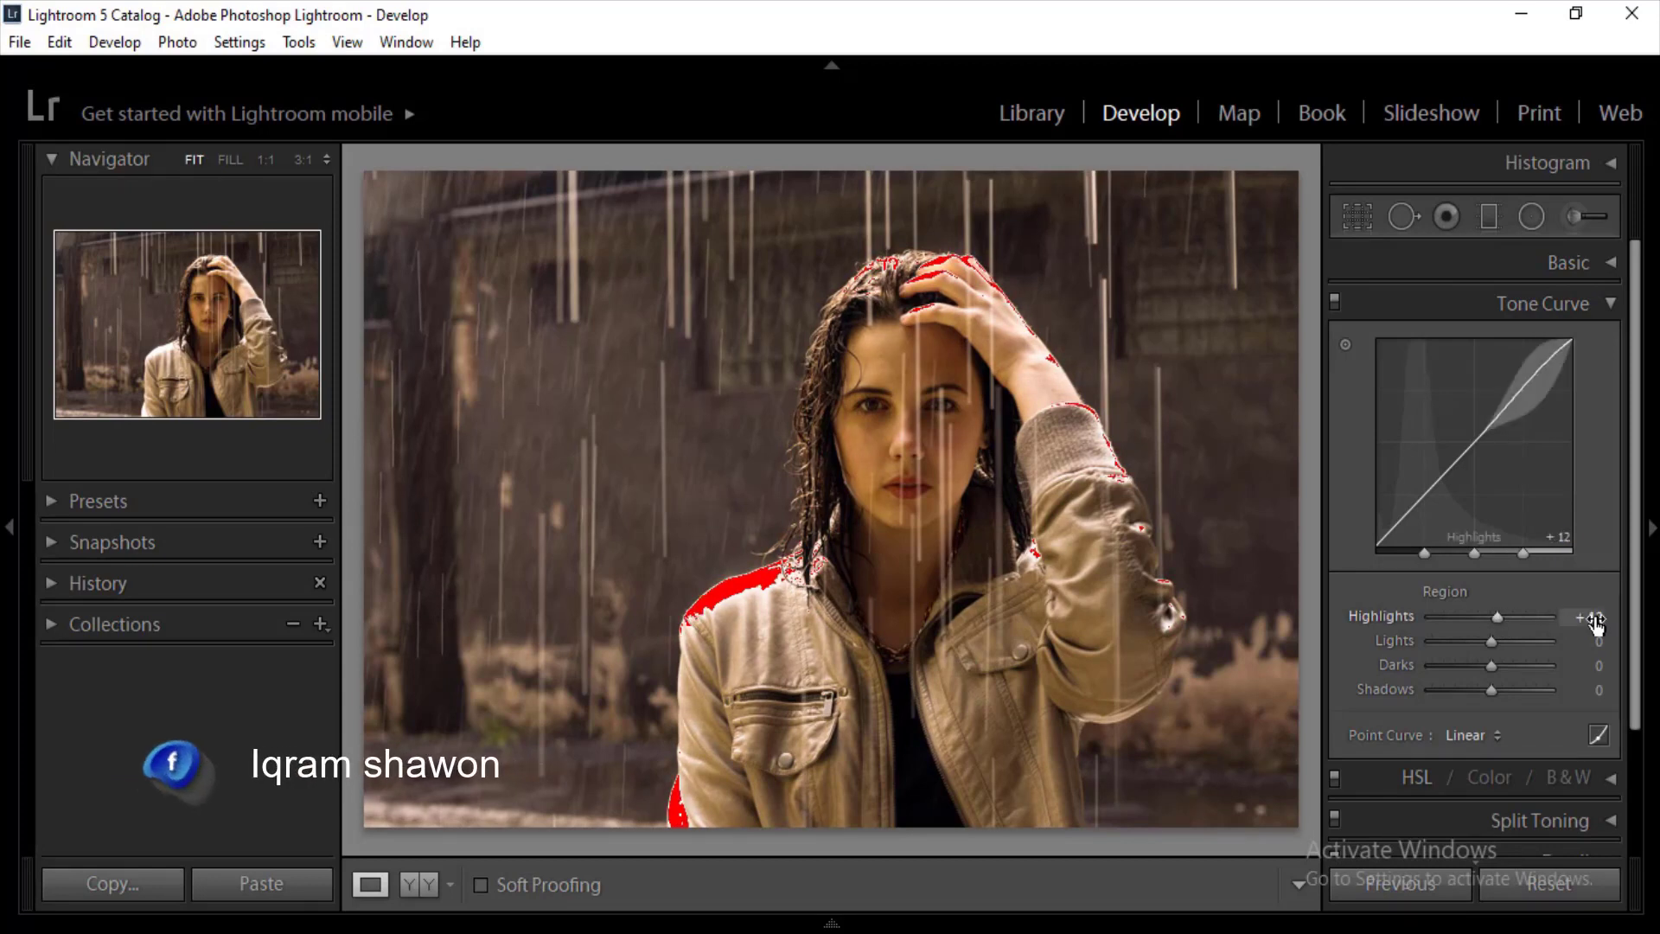
Step: Set the Shadows region of the tone curve to −4 and finish the curve adjustments
drag(1492, 692, 1491, 688)
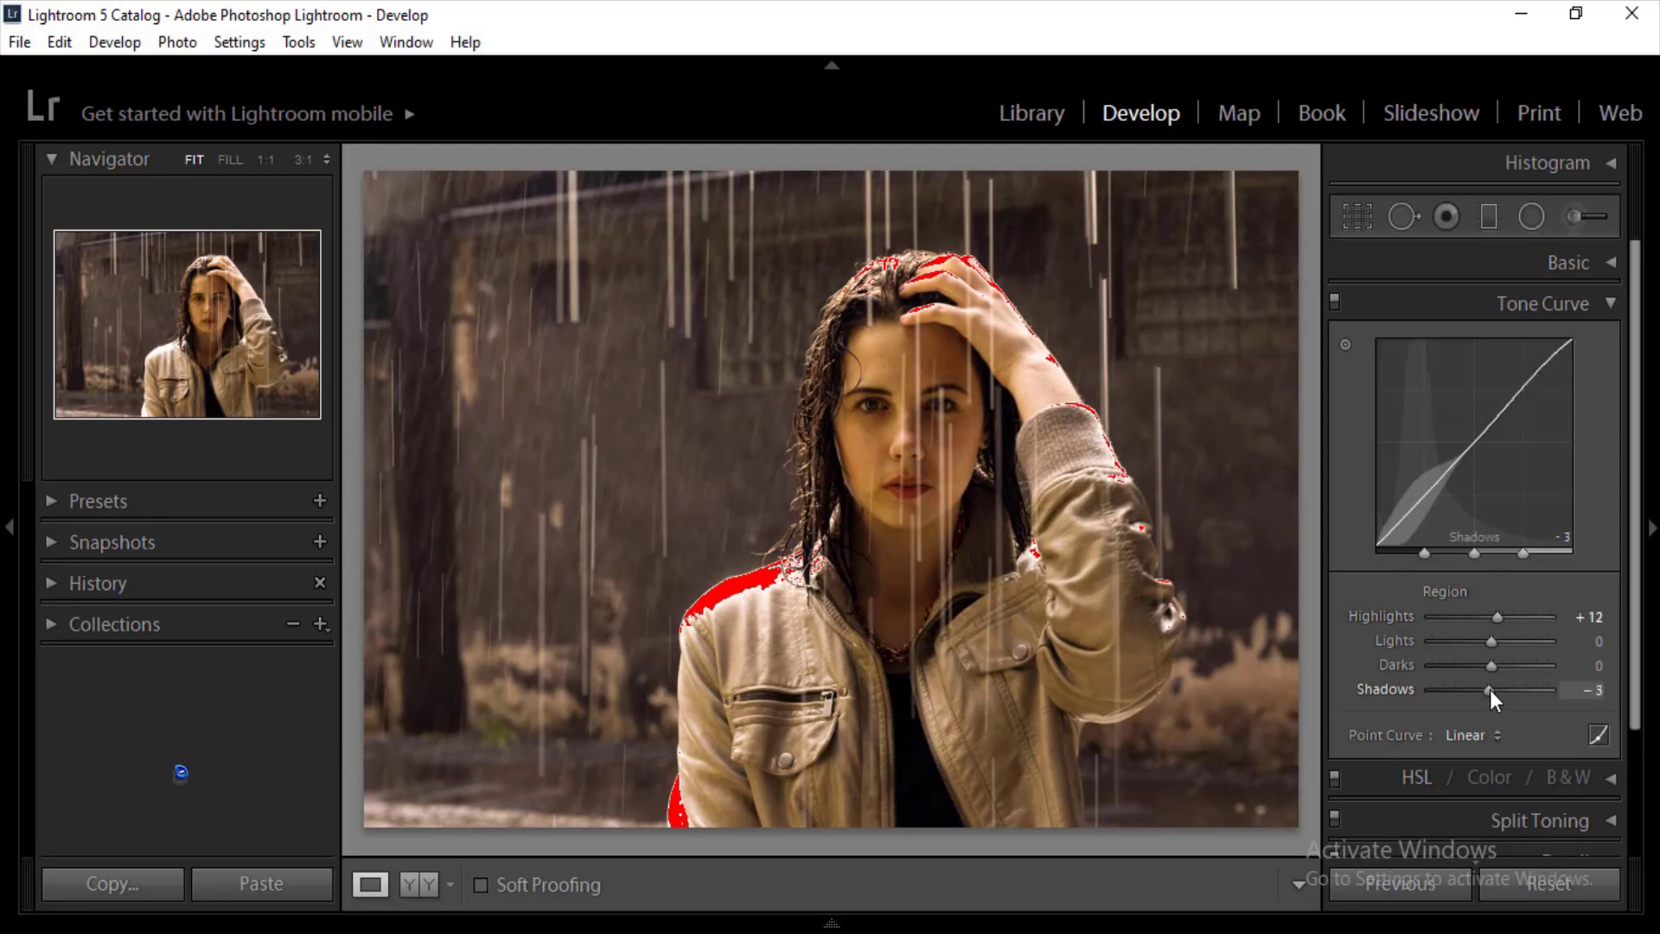
click(1595, 697)
text(-4)
key(Return)
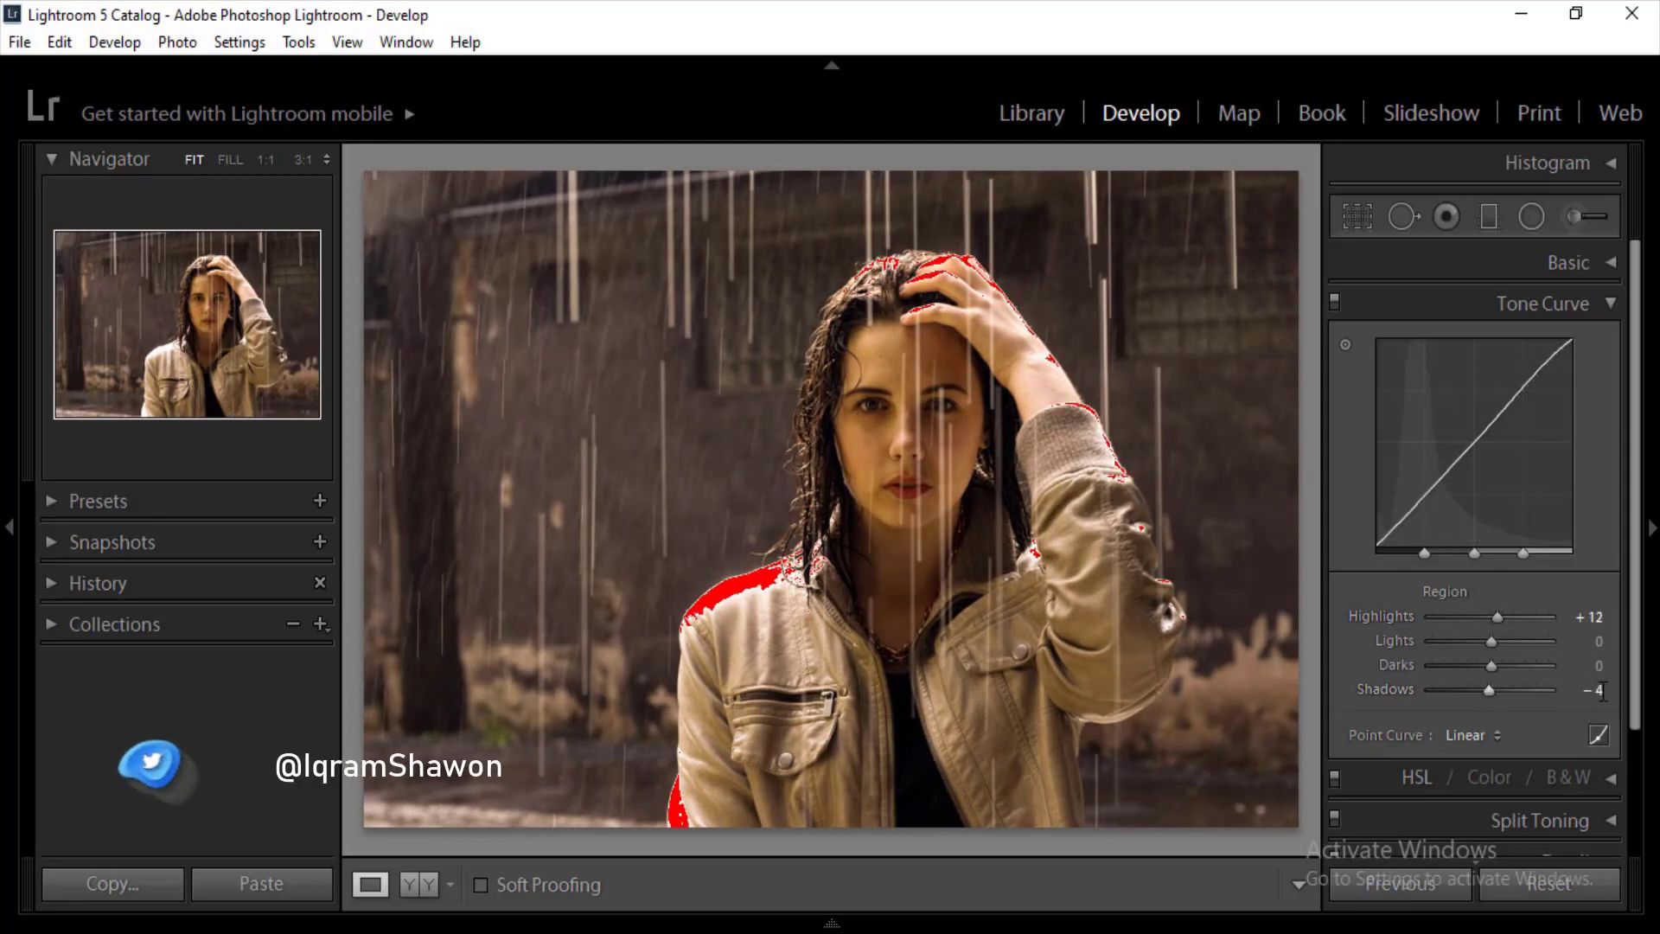
click(1612, 301)
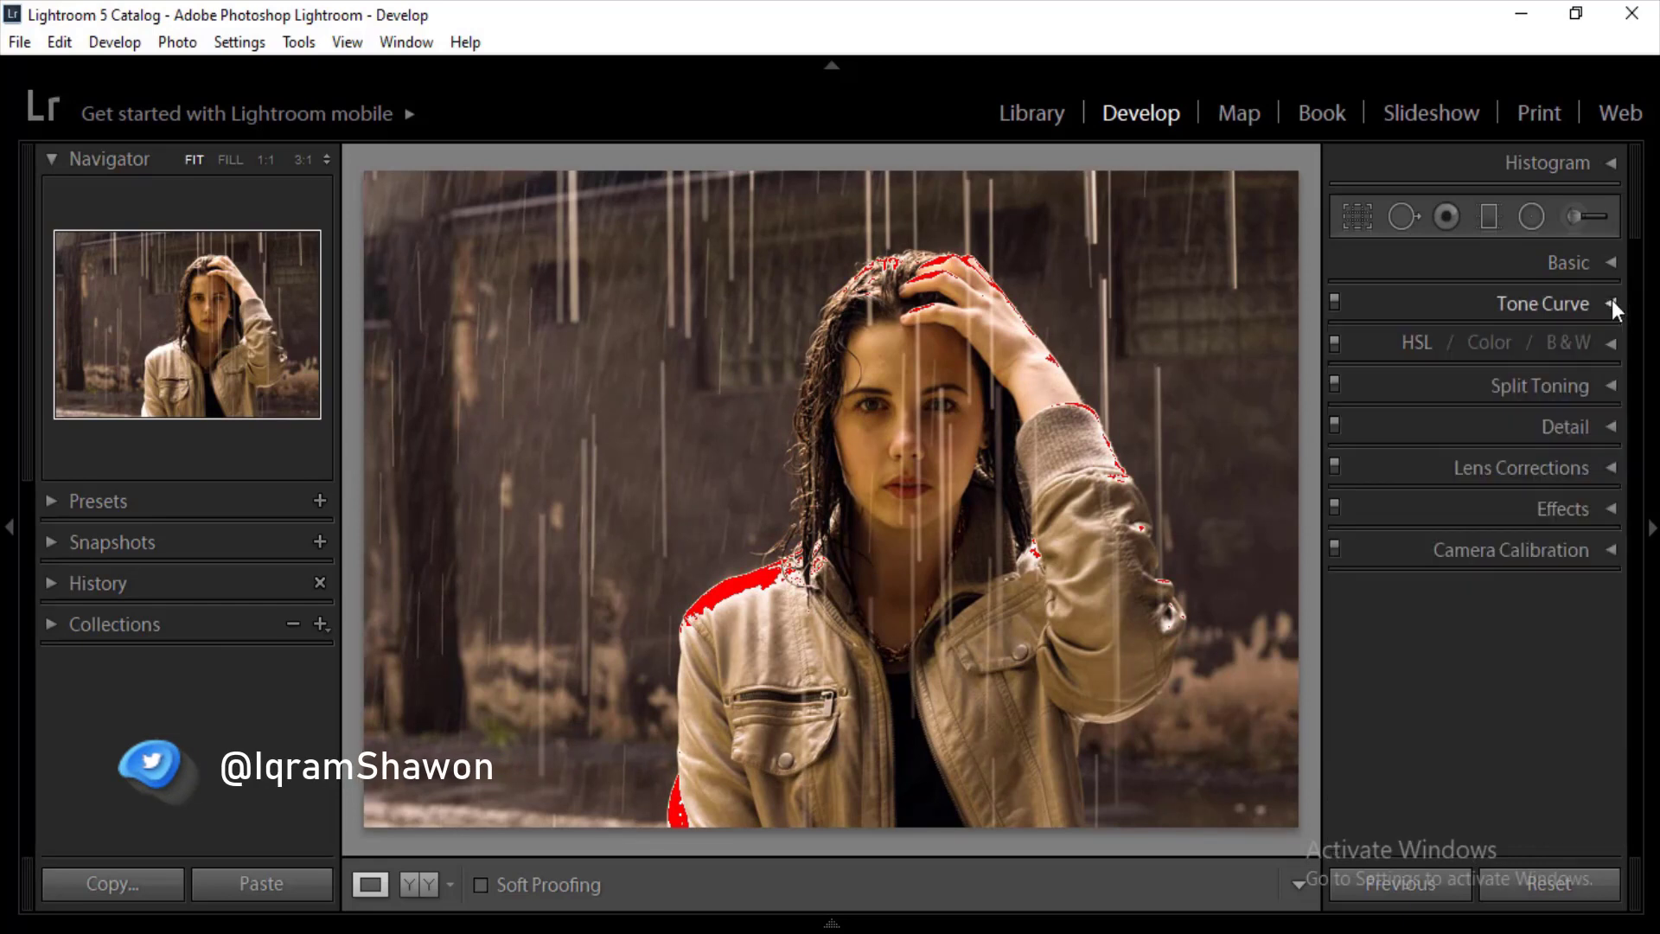
Step: Set the HSL hue of Red to −100 and Yellow to −4, and lower the Green hue slightly
click(1607, 346)
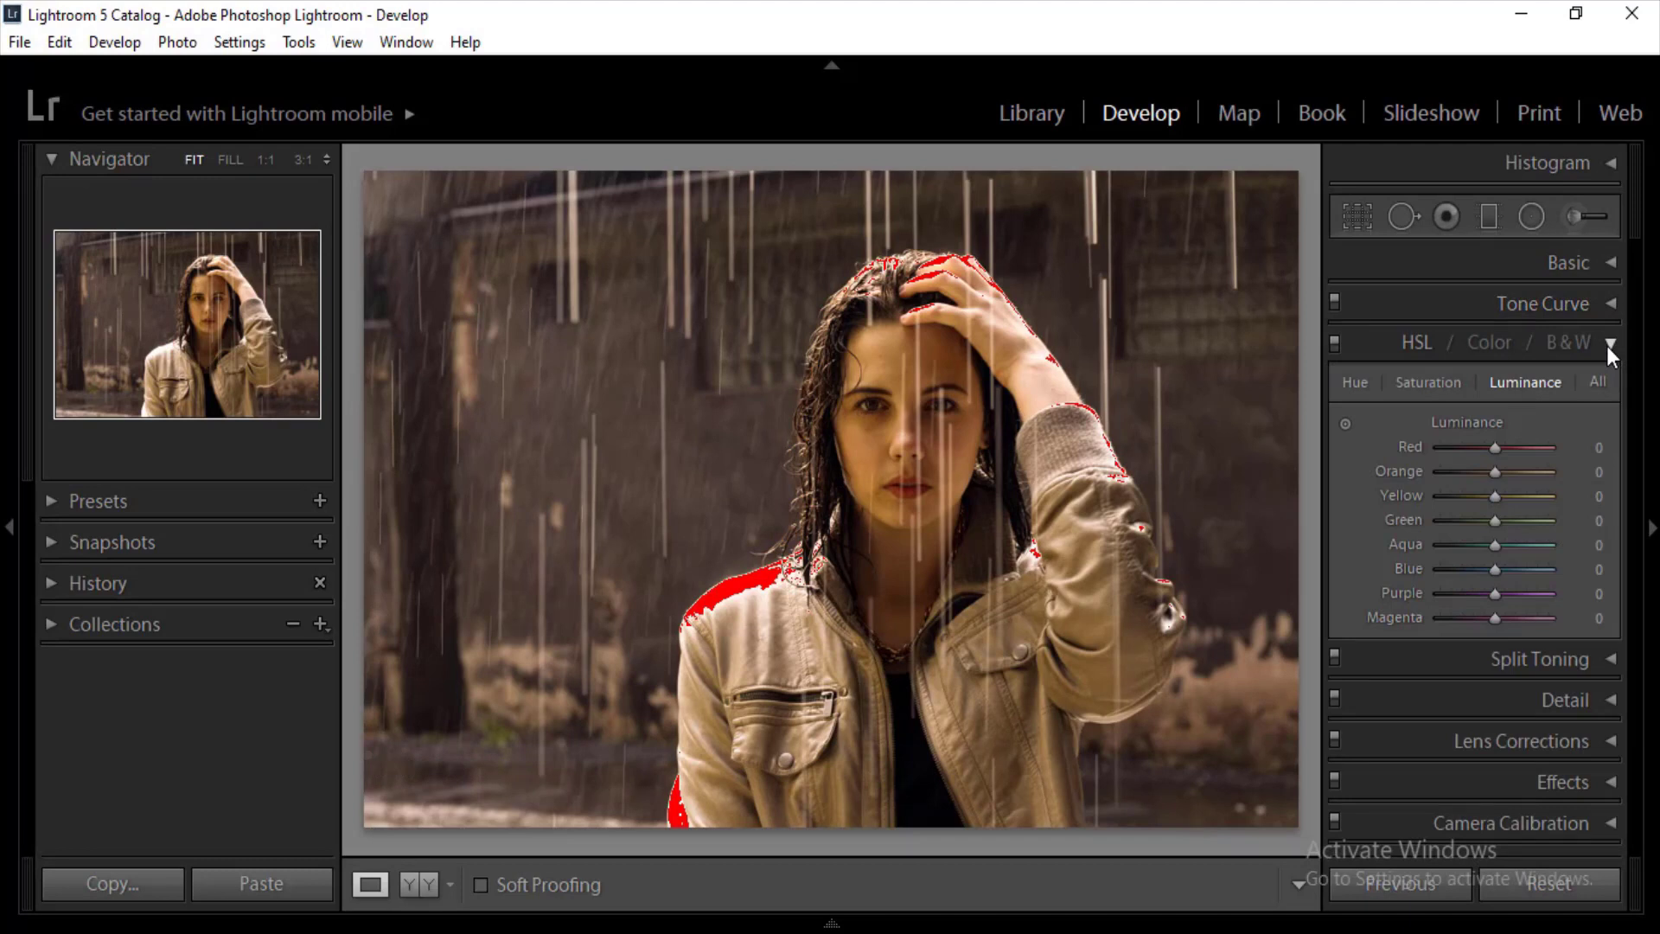
click(1361, 382)
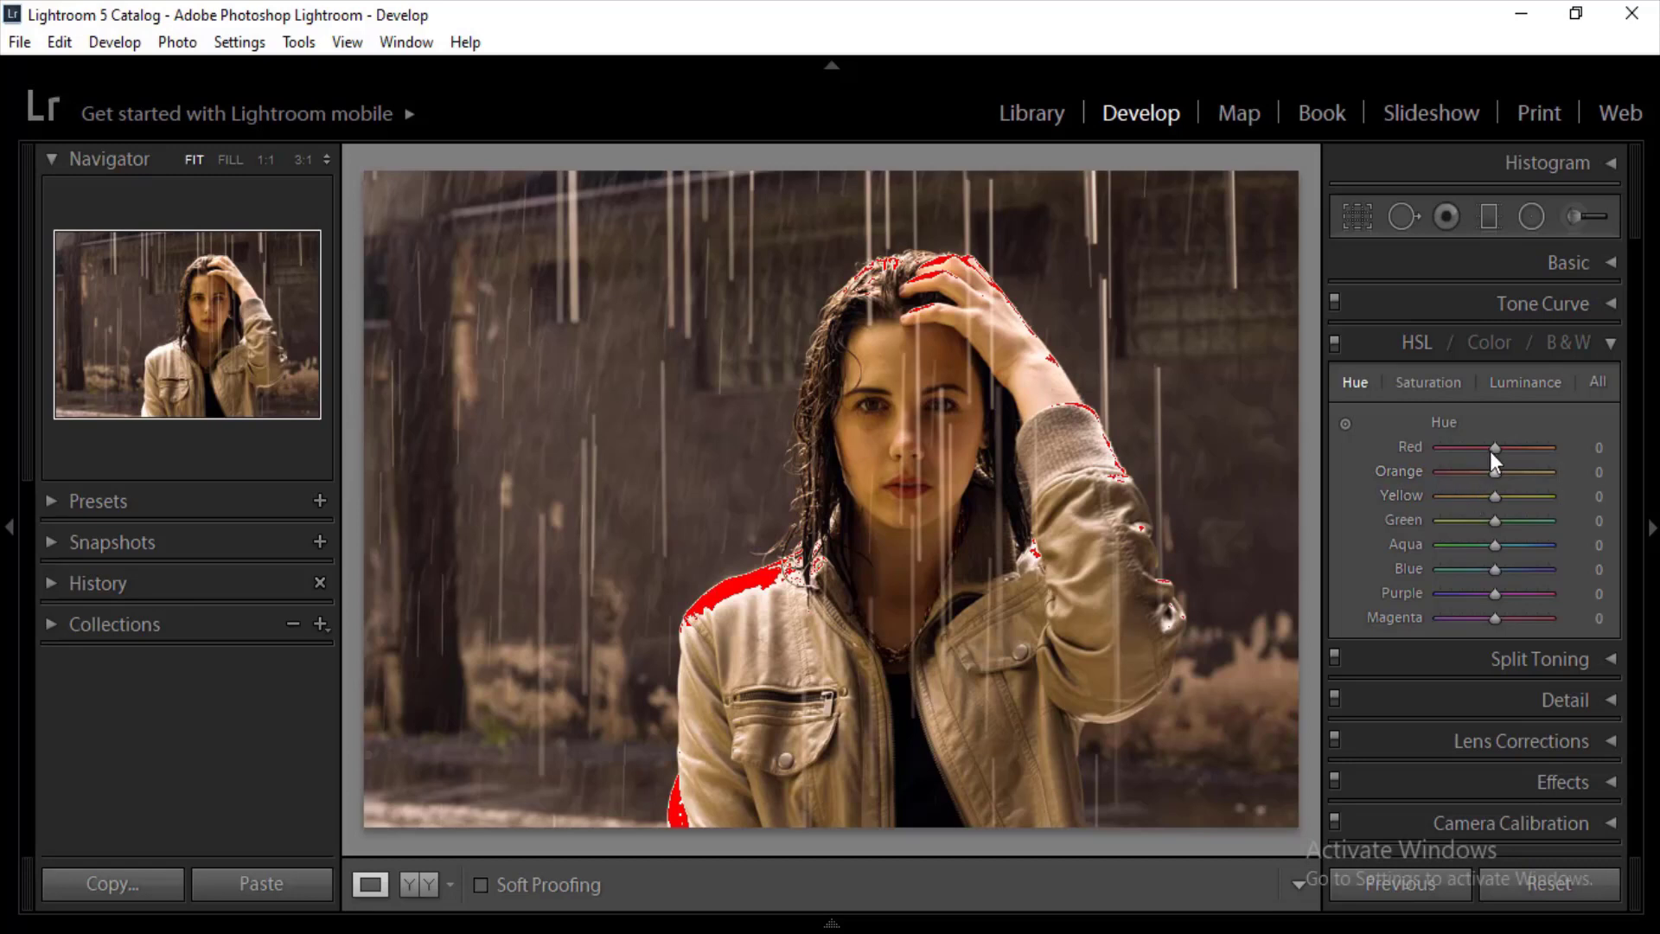
drag(1496, 449, 1438, 447)
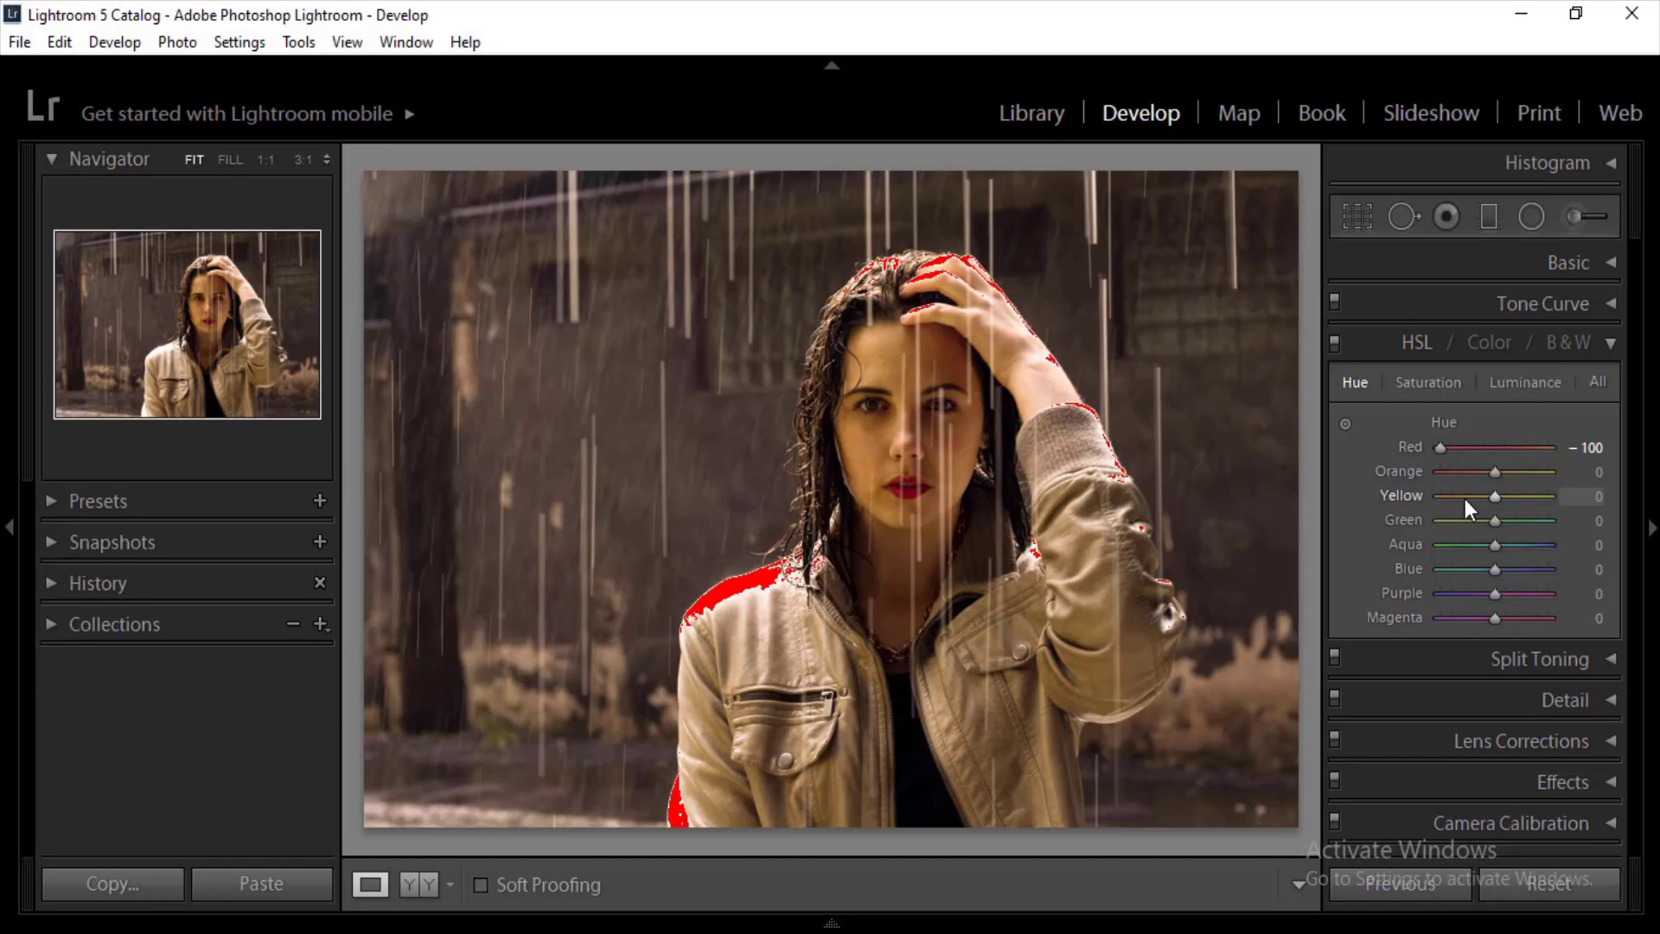
click(1492, 495)
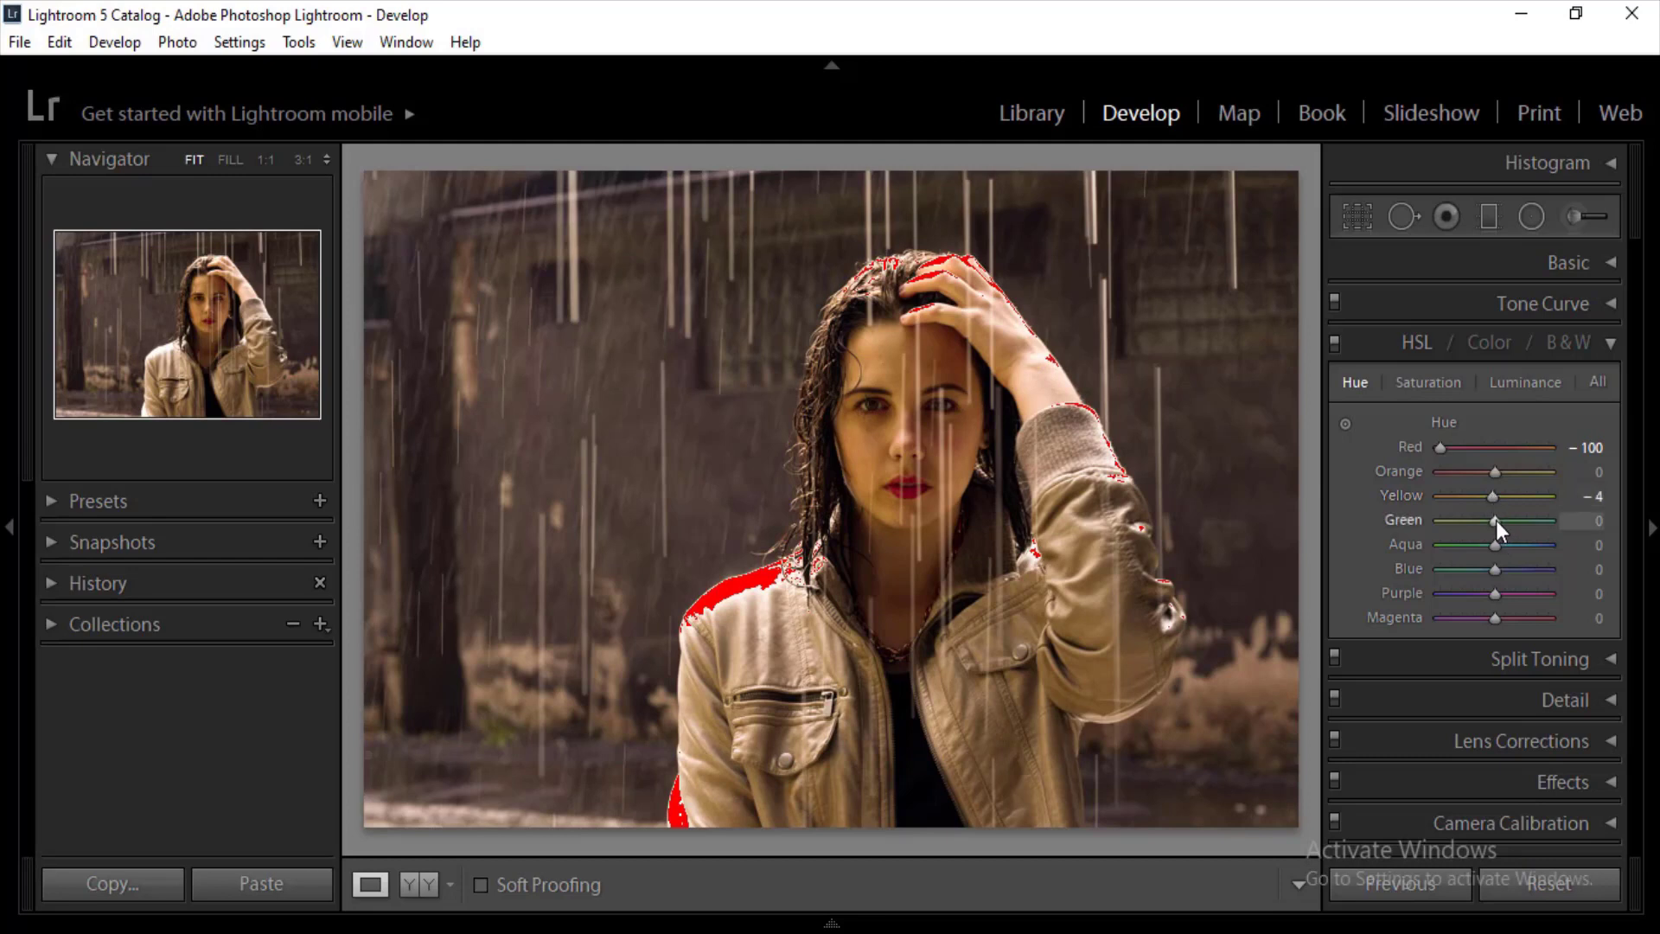
click(1492, 521)
Step: Raise the HSL saturation of Red slightly and set the Red luminance to +100
click(1430, 380)
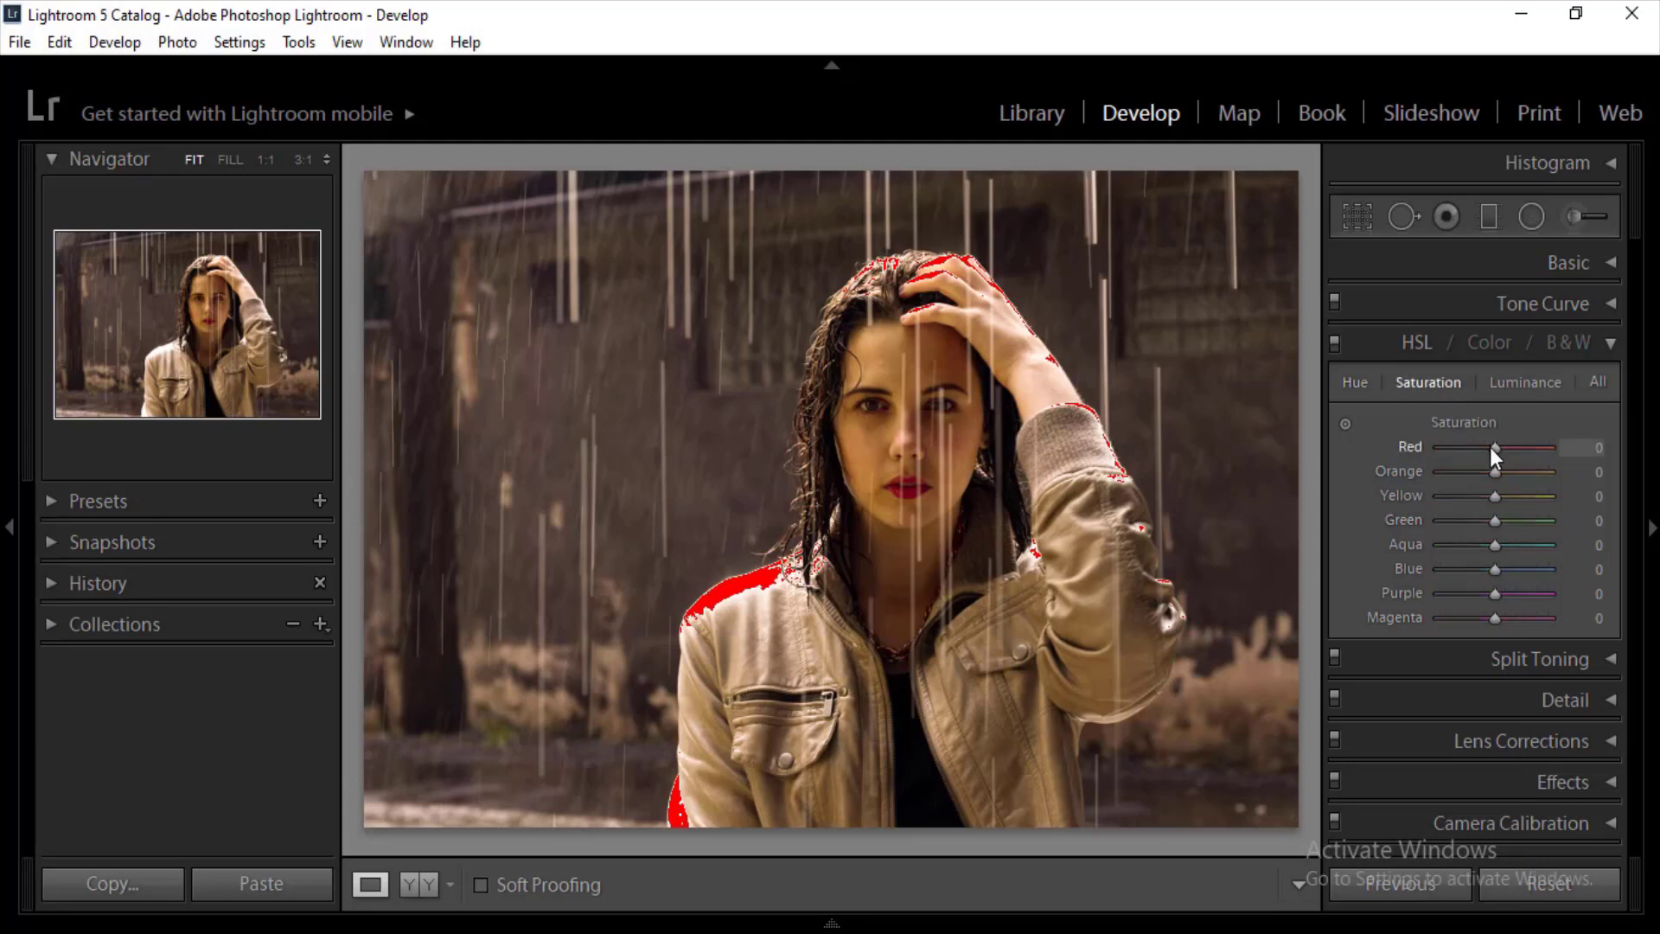
drag(1495, 447, 1503, 449)
click(1522, 387)
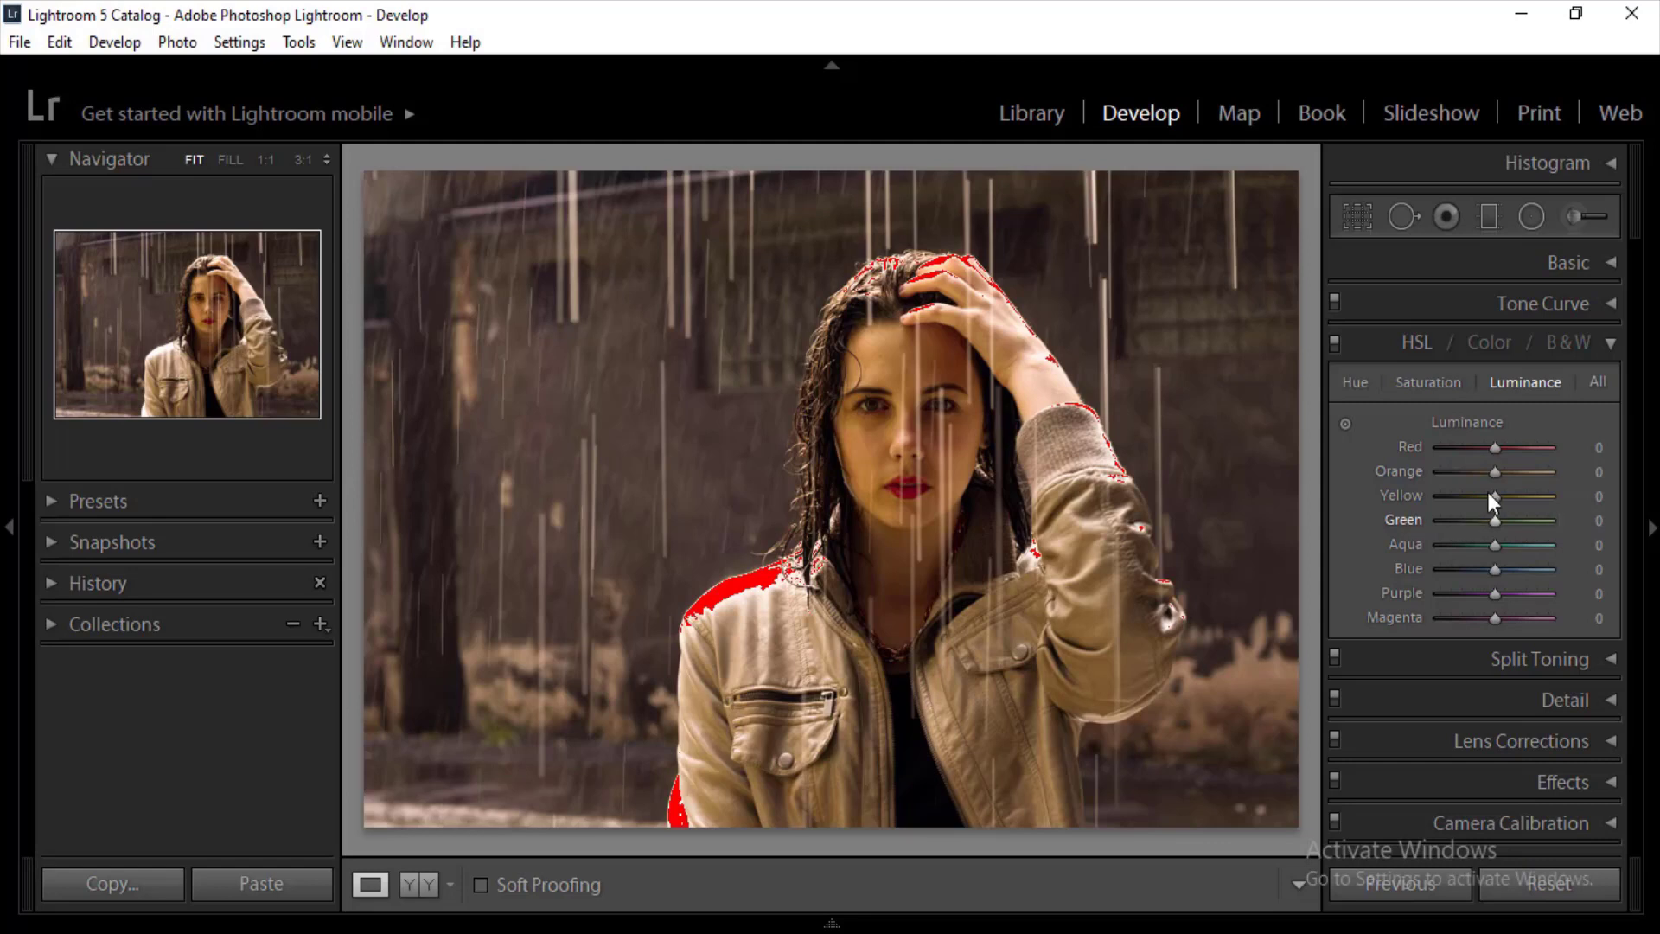
drag(1494, 447, 1560, 446)
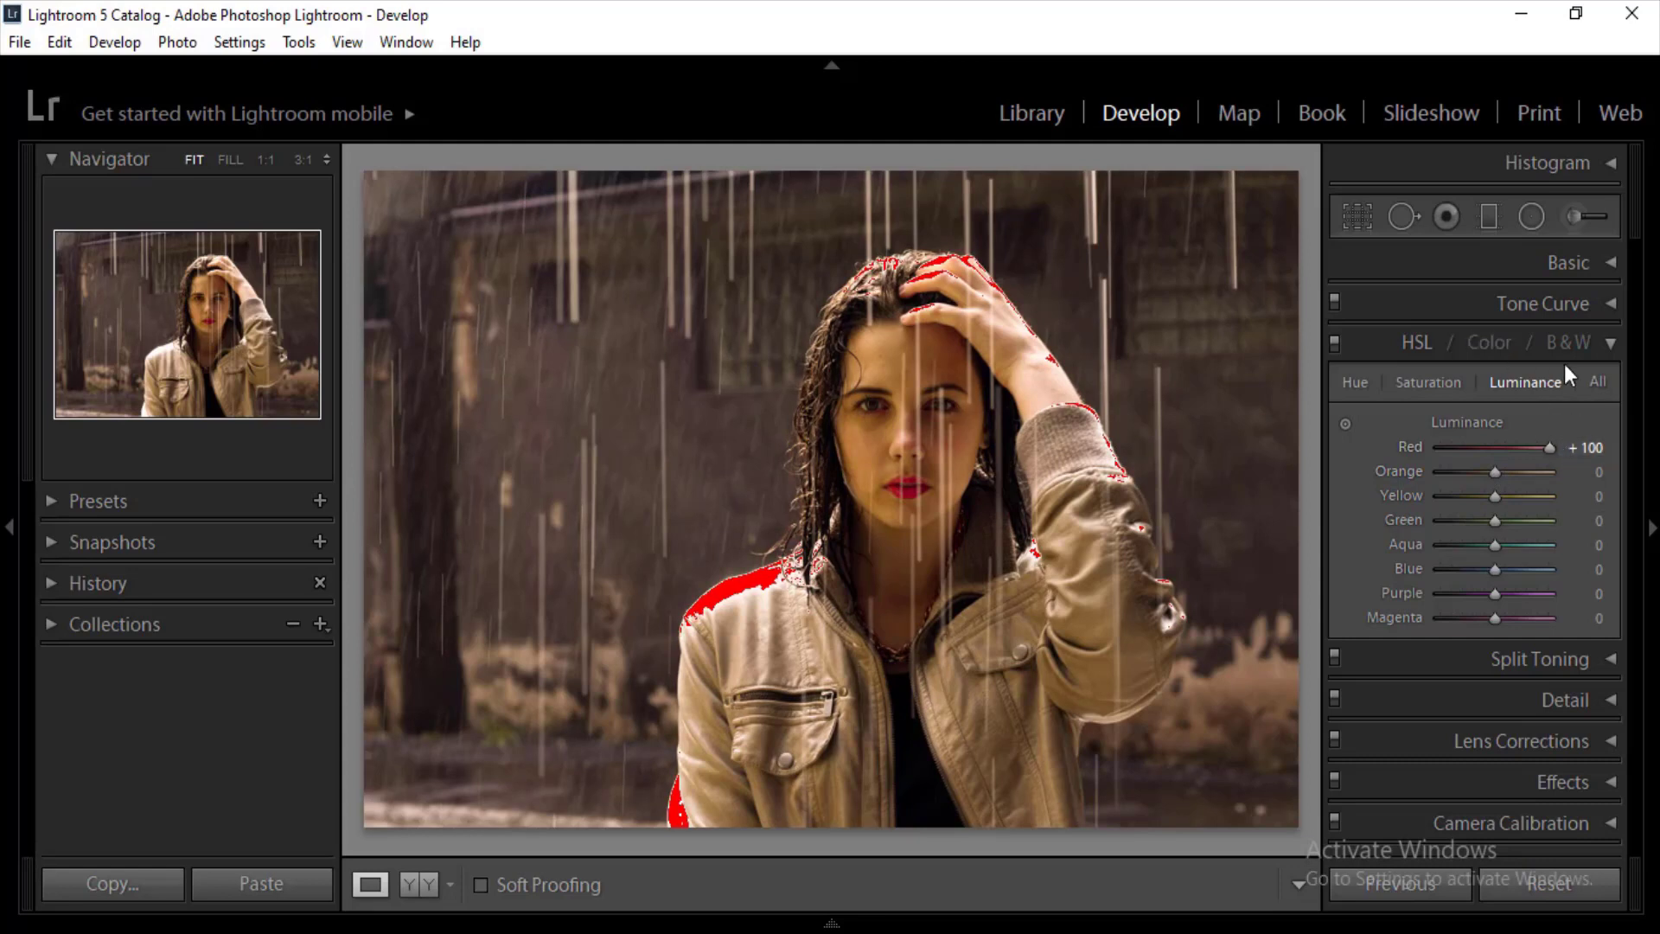
click(1606, 344)
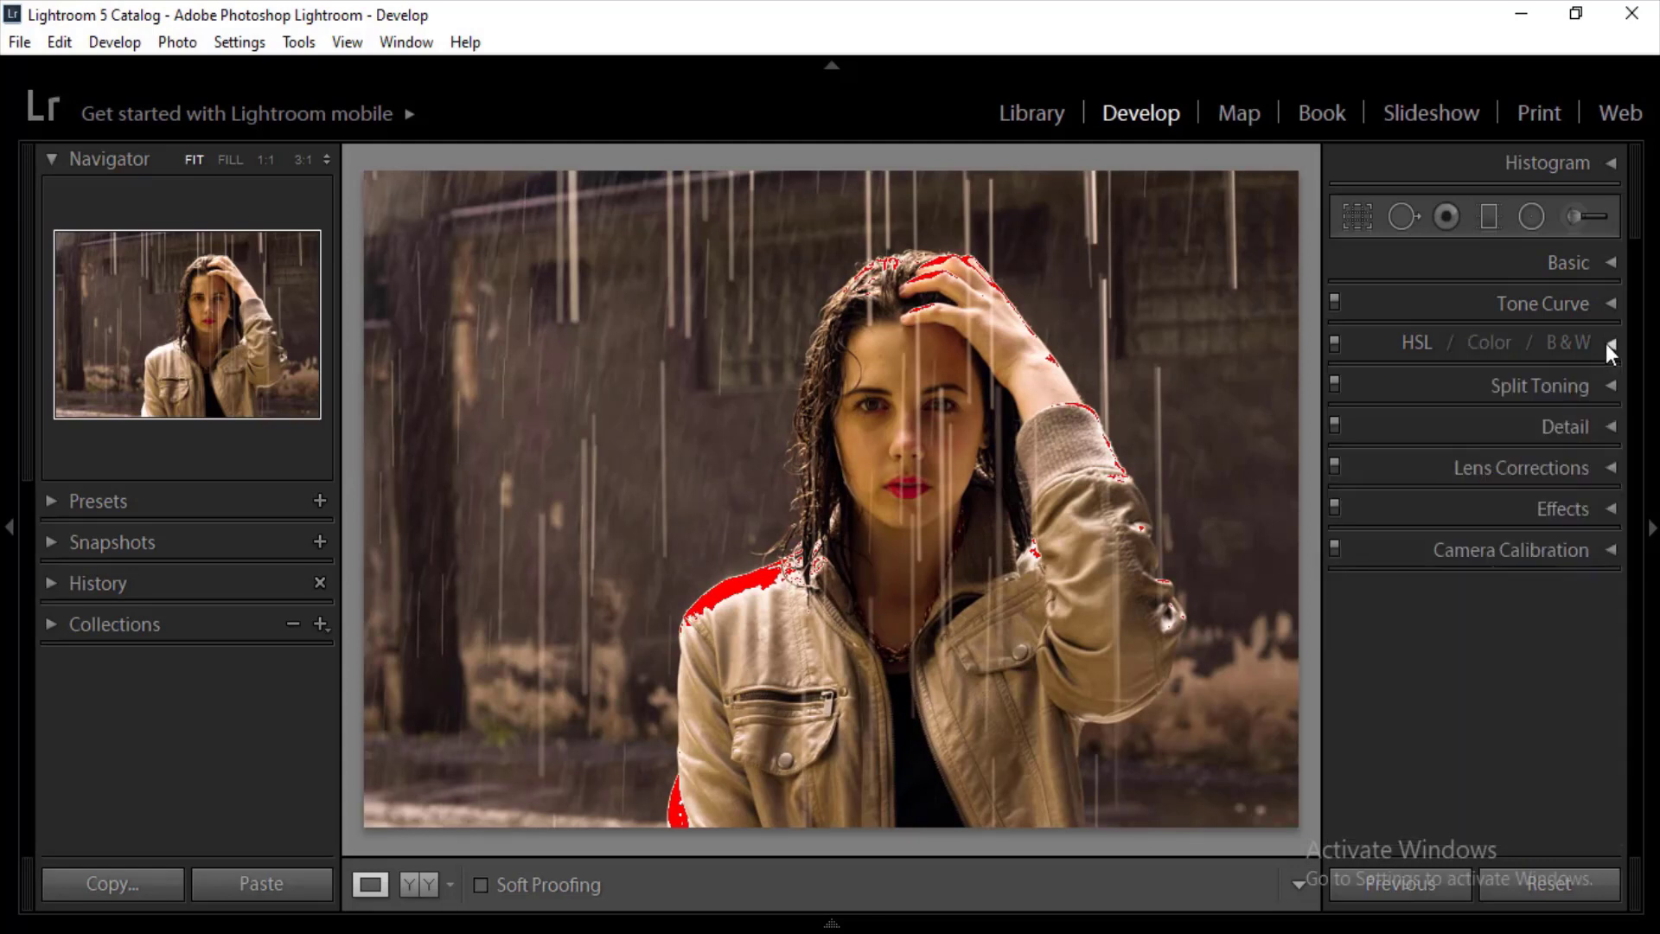
Step: Tint the split-toning highlights with the warm beige preset colour, hue 37 and saturation 22
click(1610, 387)
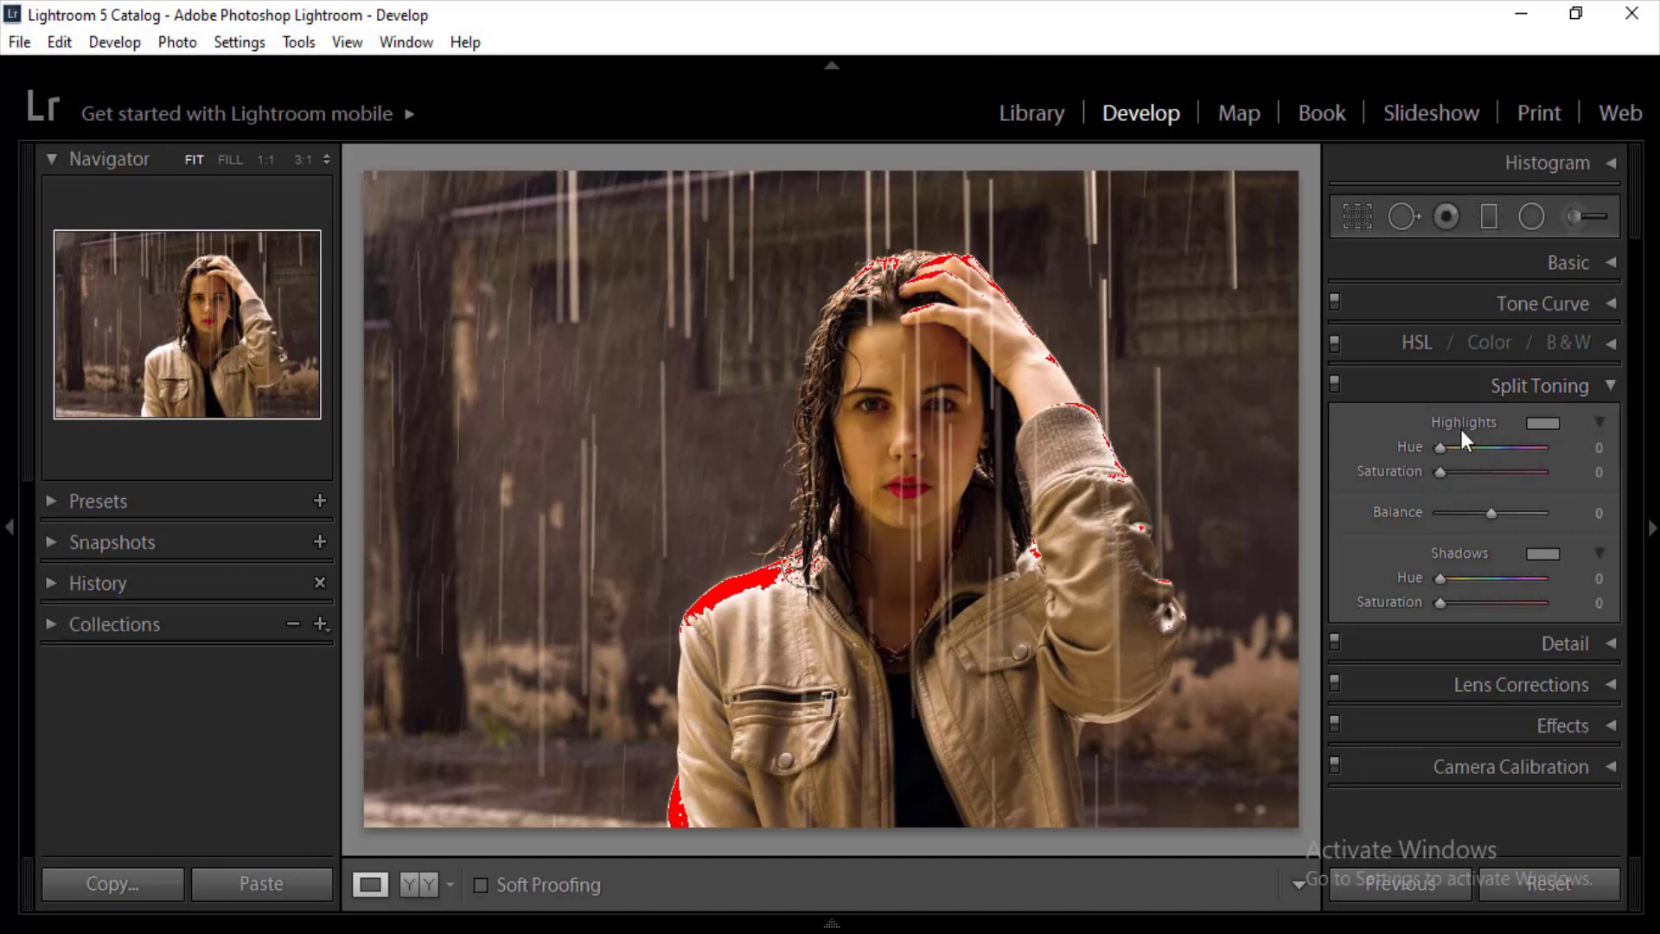
click(1541, 425)
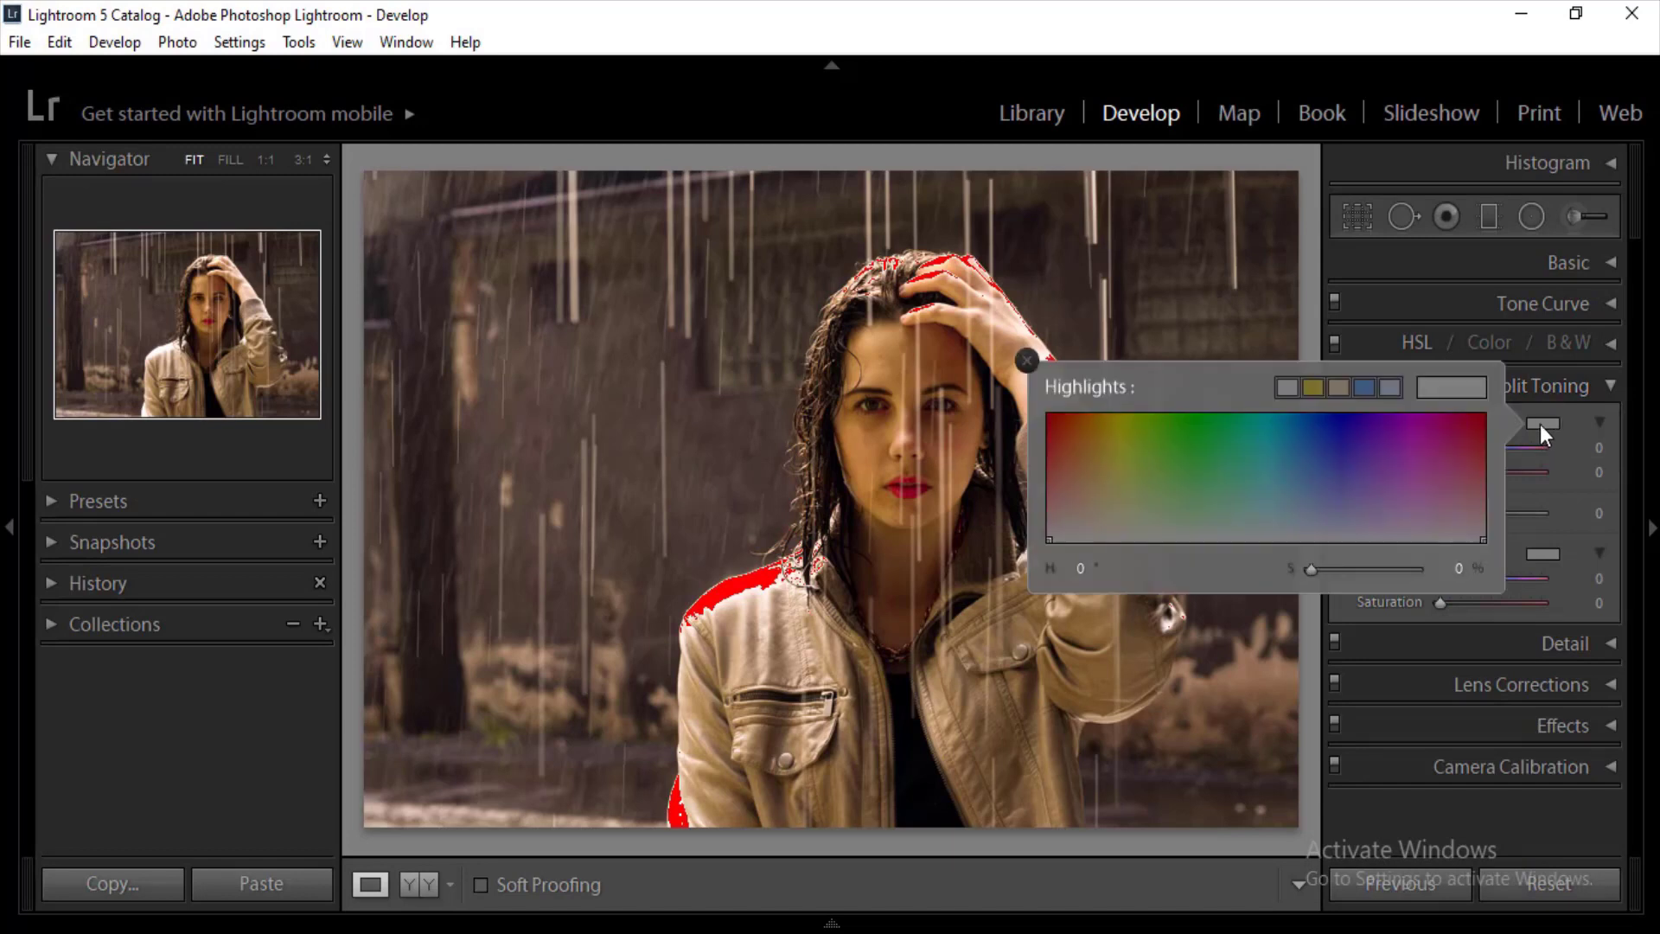
click(1341, 389)
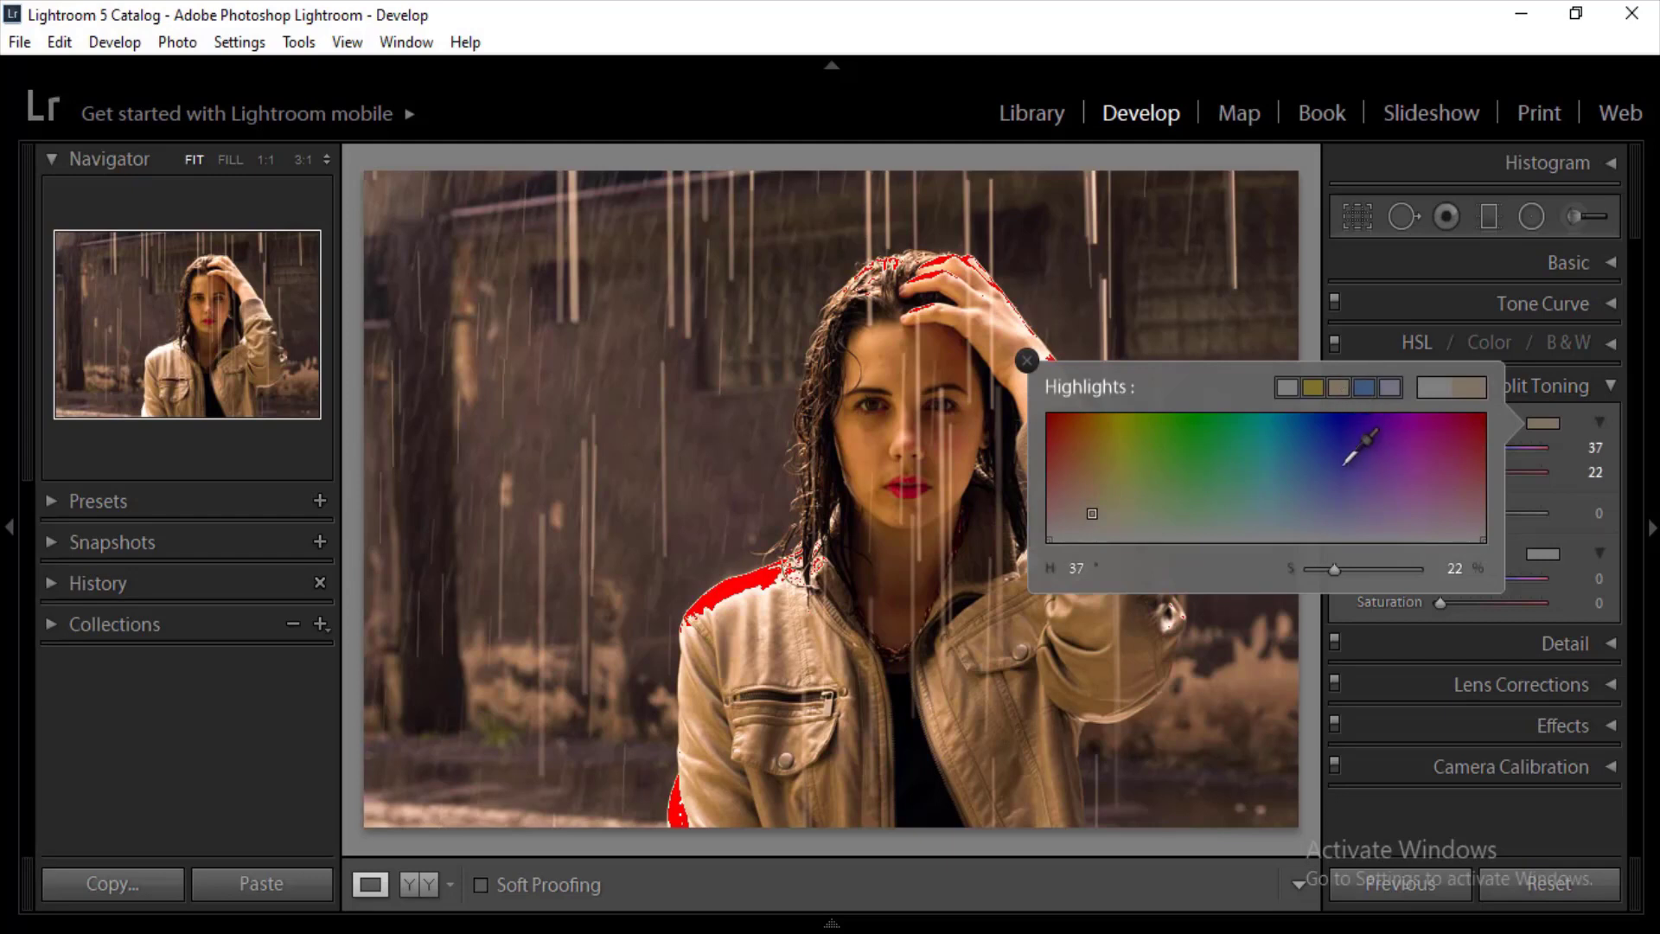
click(1552, 426)
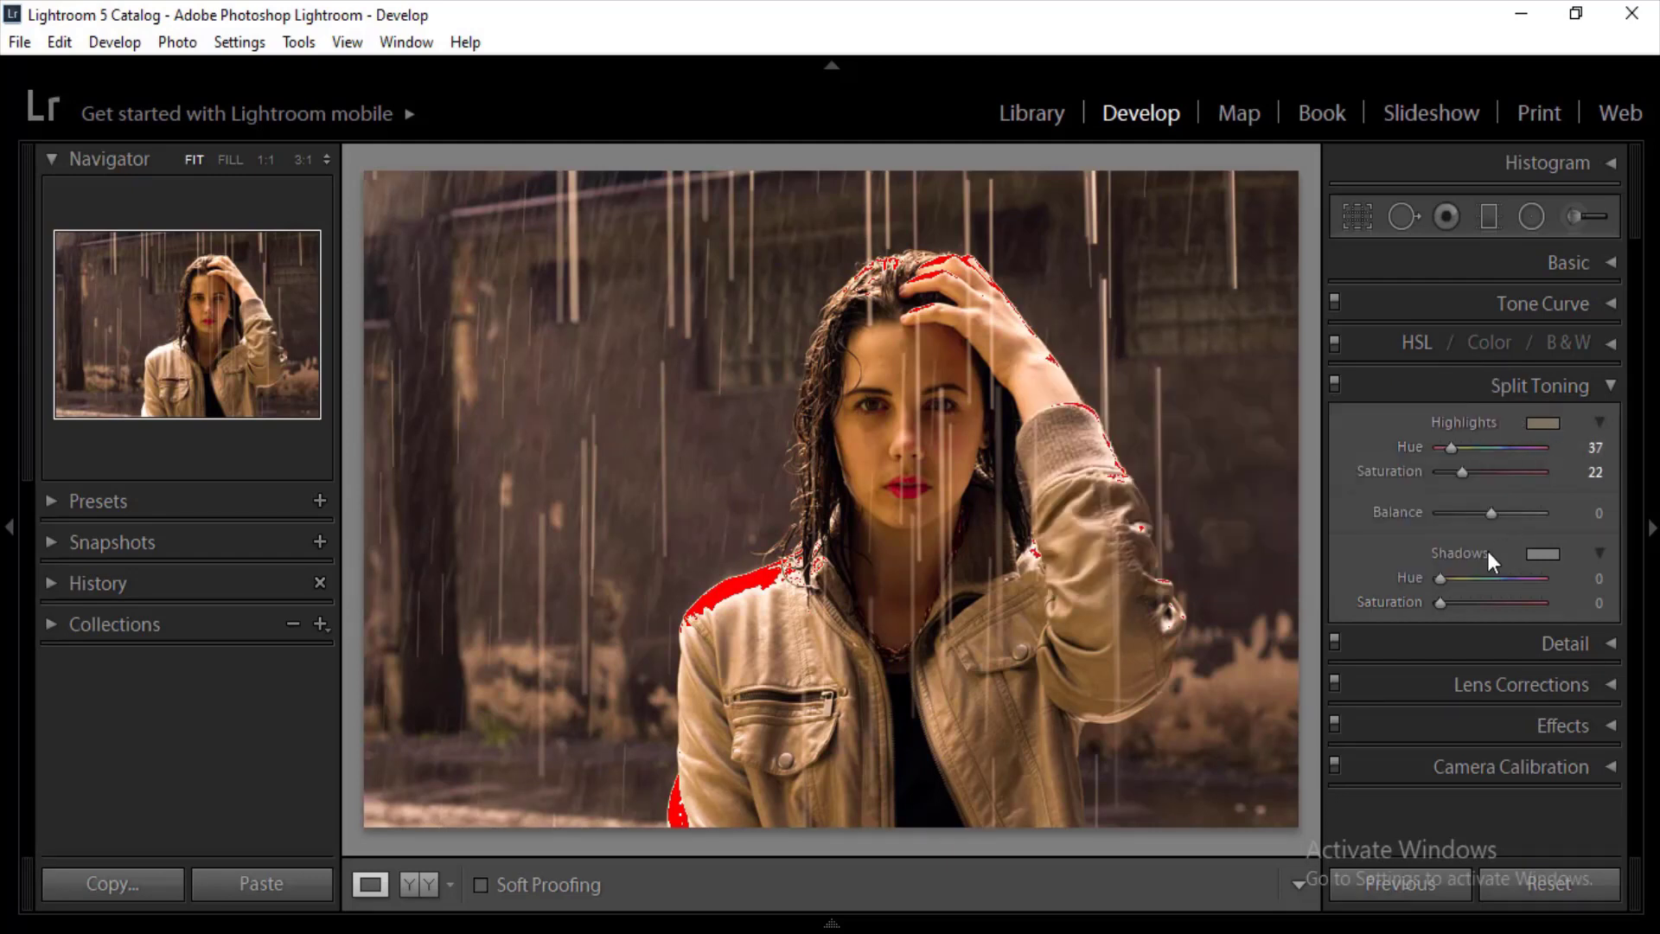
Step: Tint the split-toning shadows with the blue preset colour, hue 215, and set their saturation to 66
click(1544, 553)
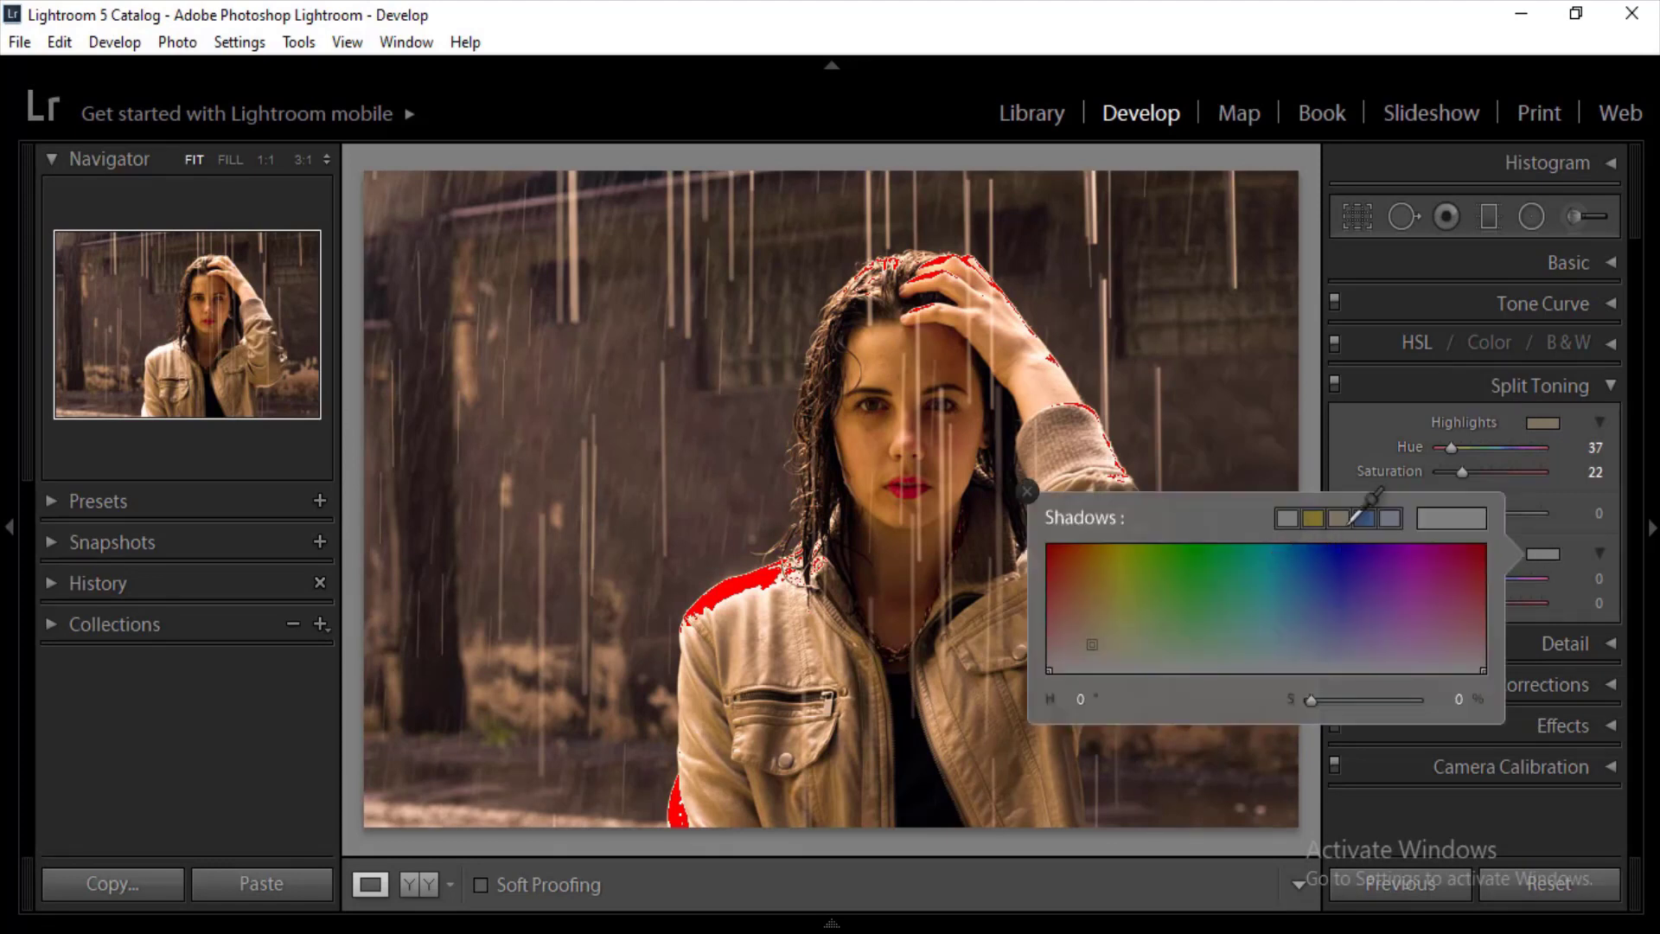
click(1366, 517)
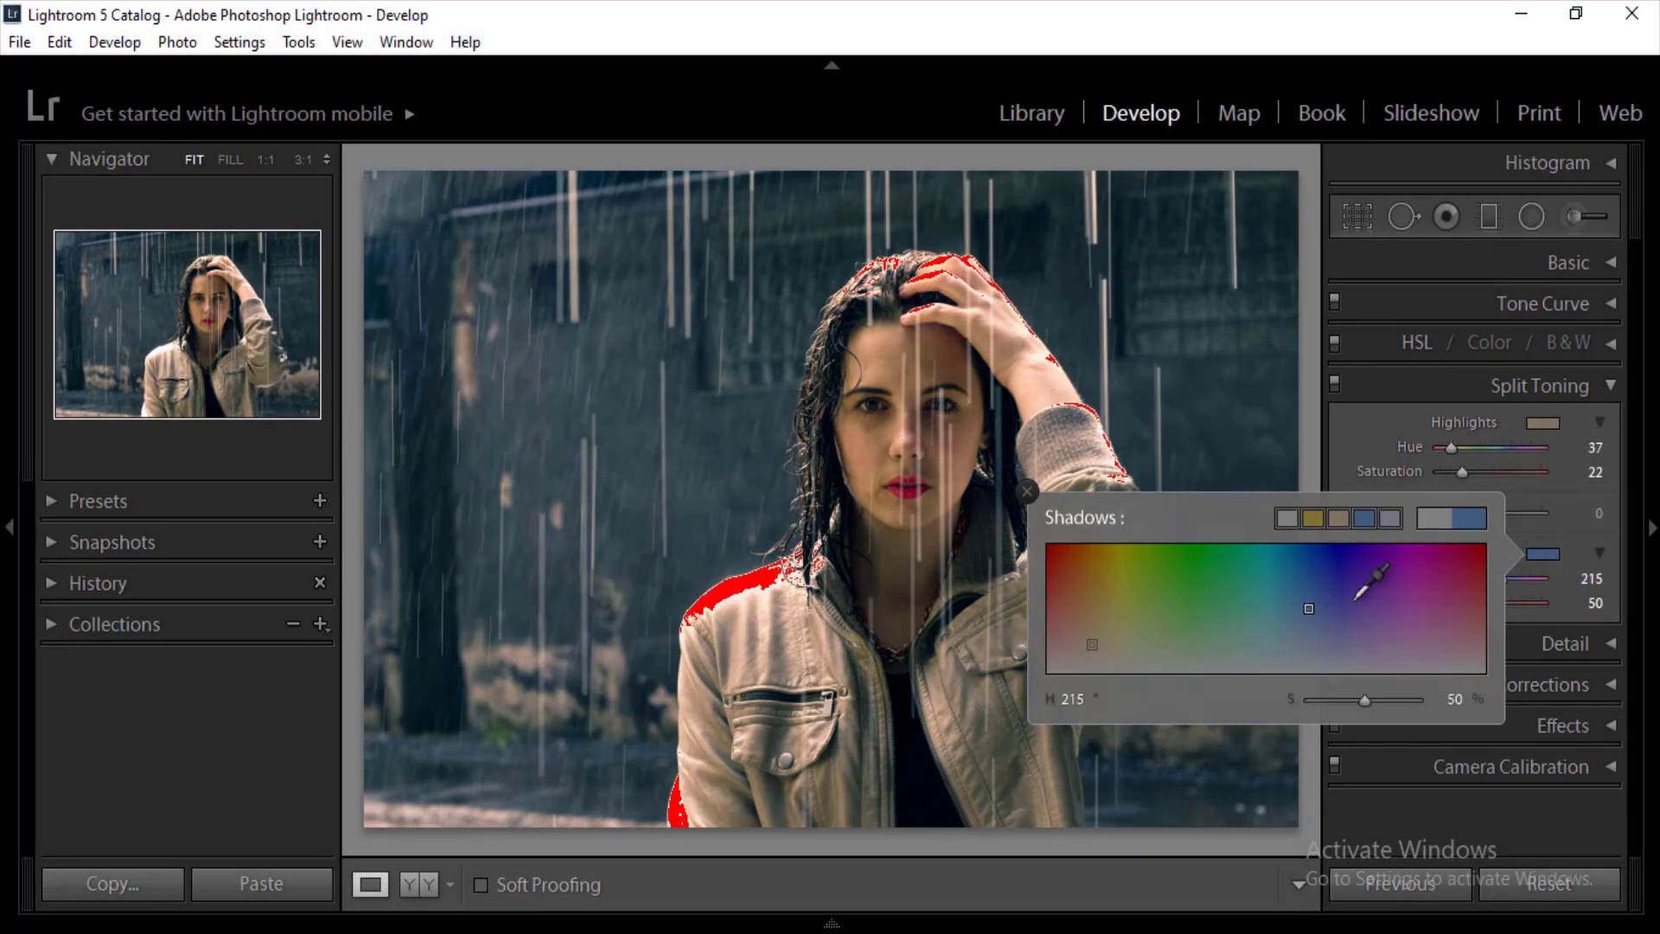
click(1563, 604)
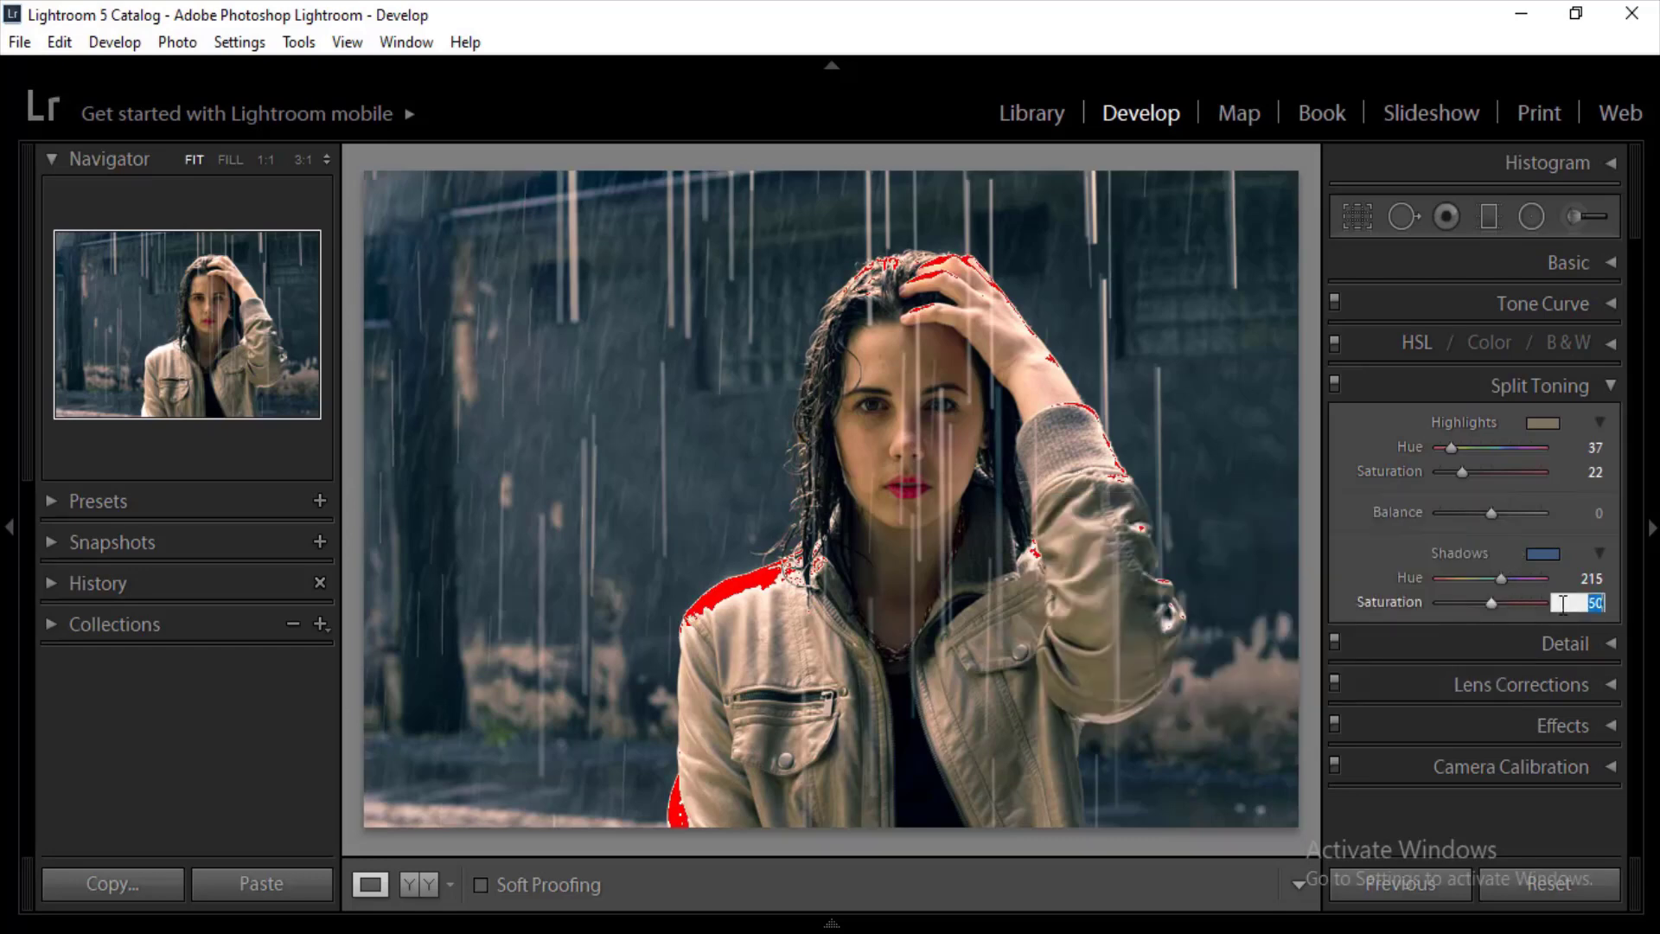
text(66)
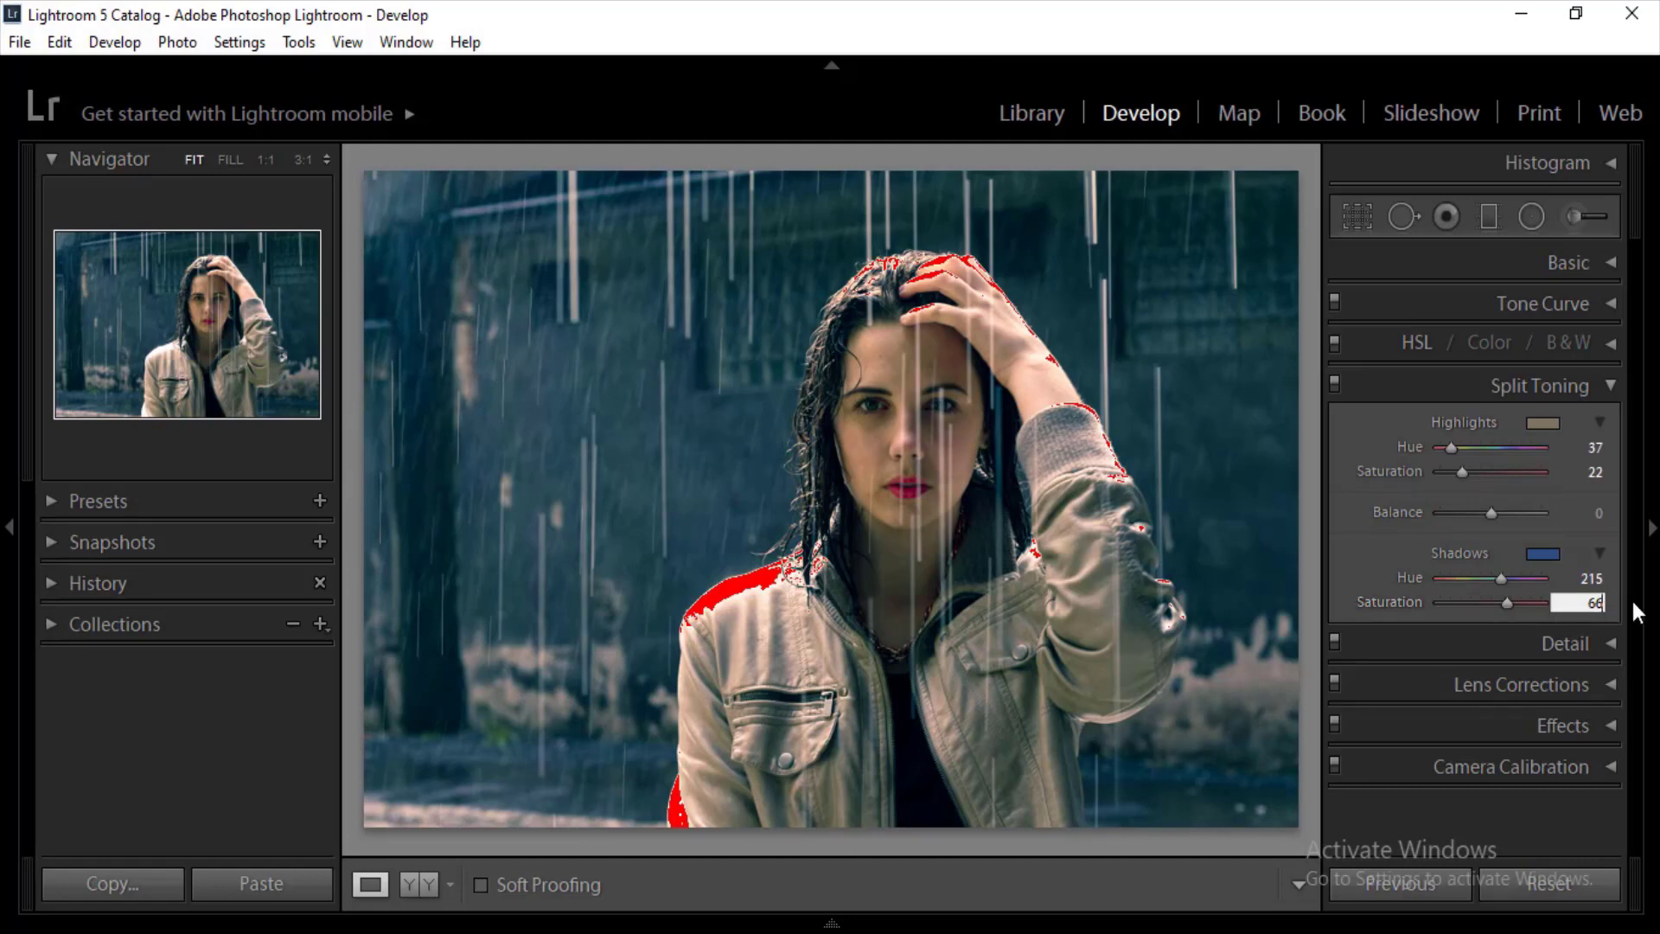
key(Return)
click(1610, 386)
Step: Set the sharpening Amount to 5 while checking the face in the detail preview
click(1610, 427)
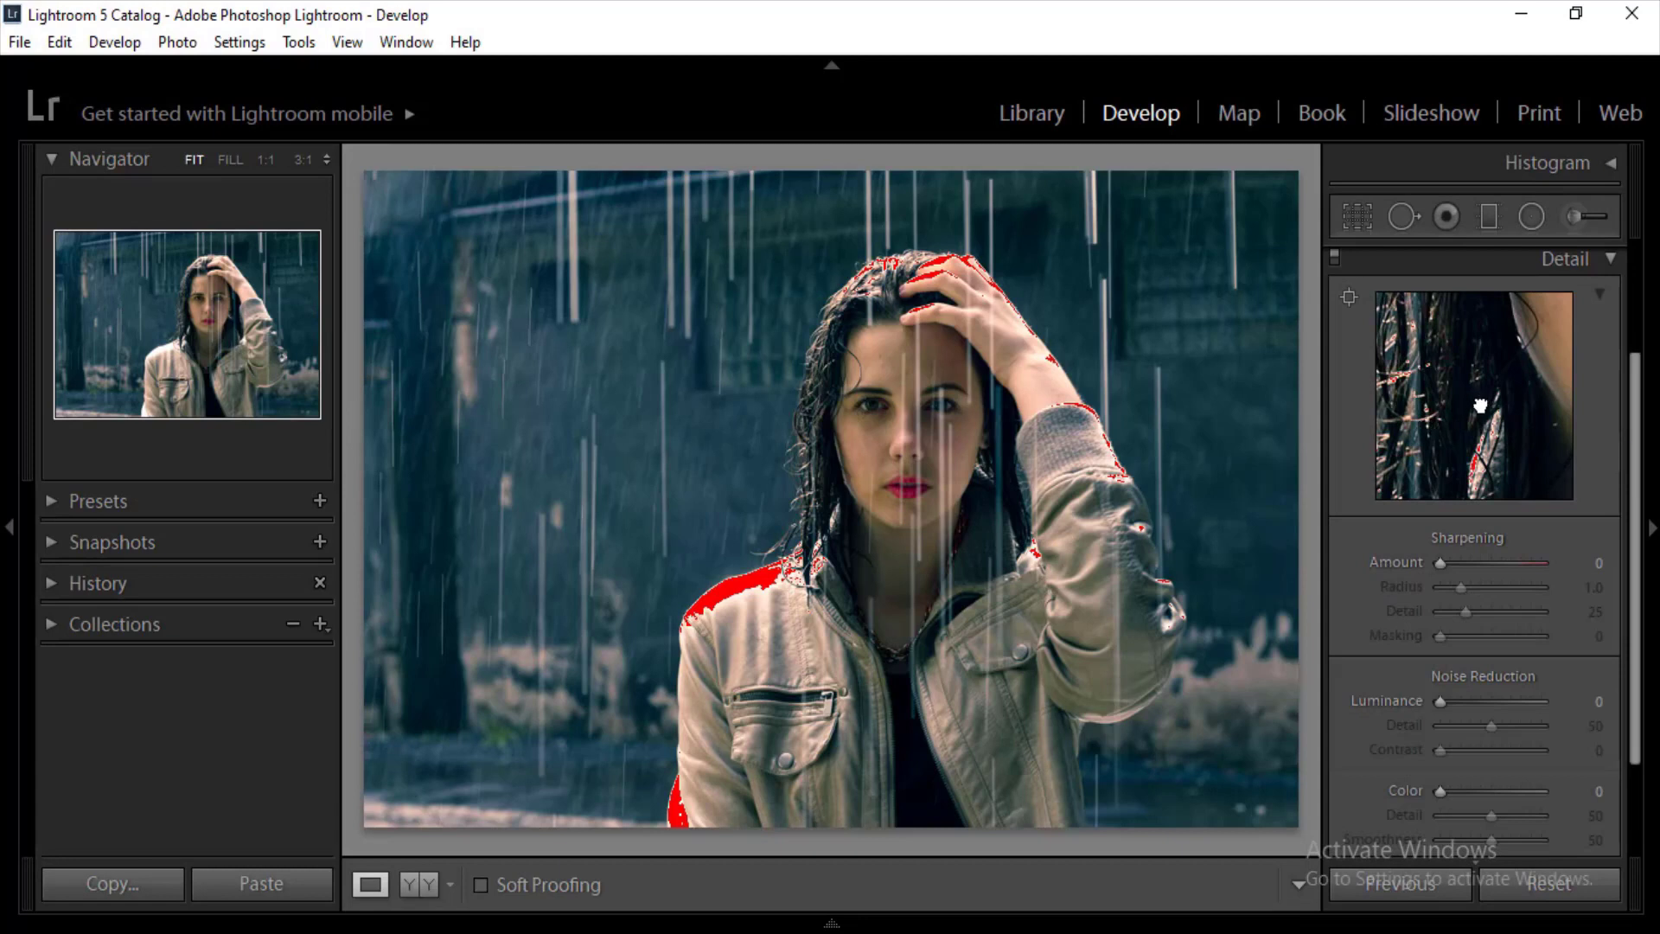
drag(1480, 402, 1521, 373)
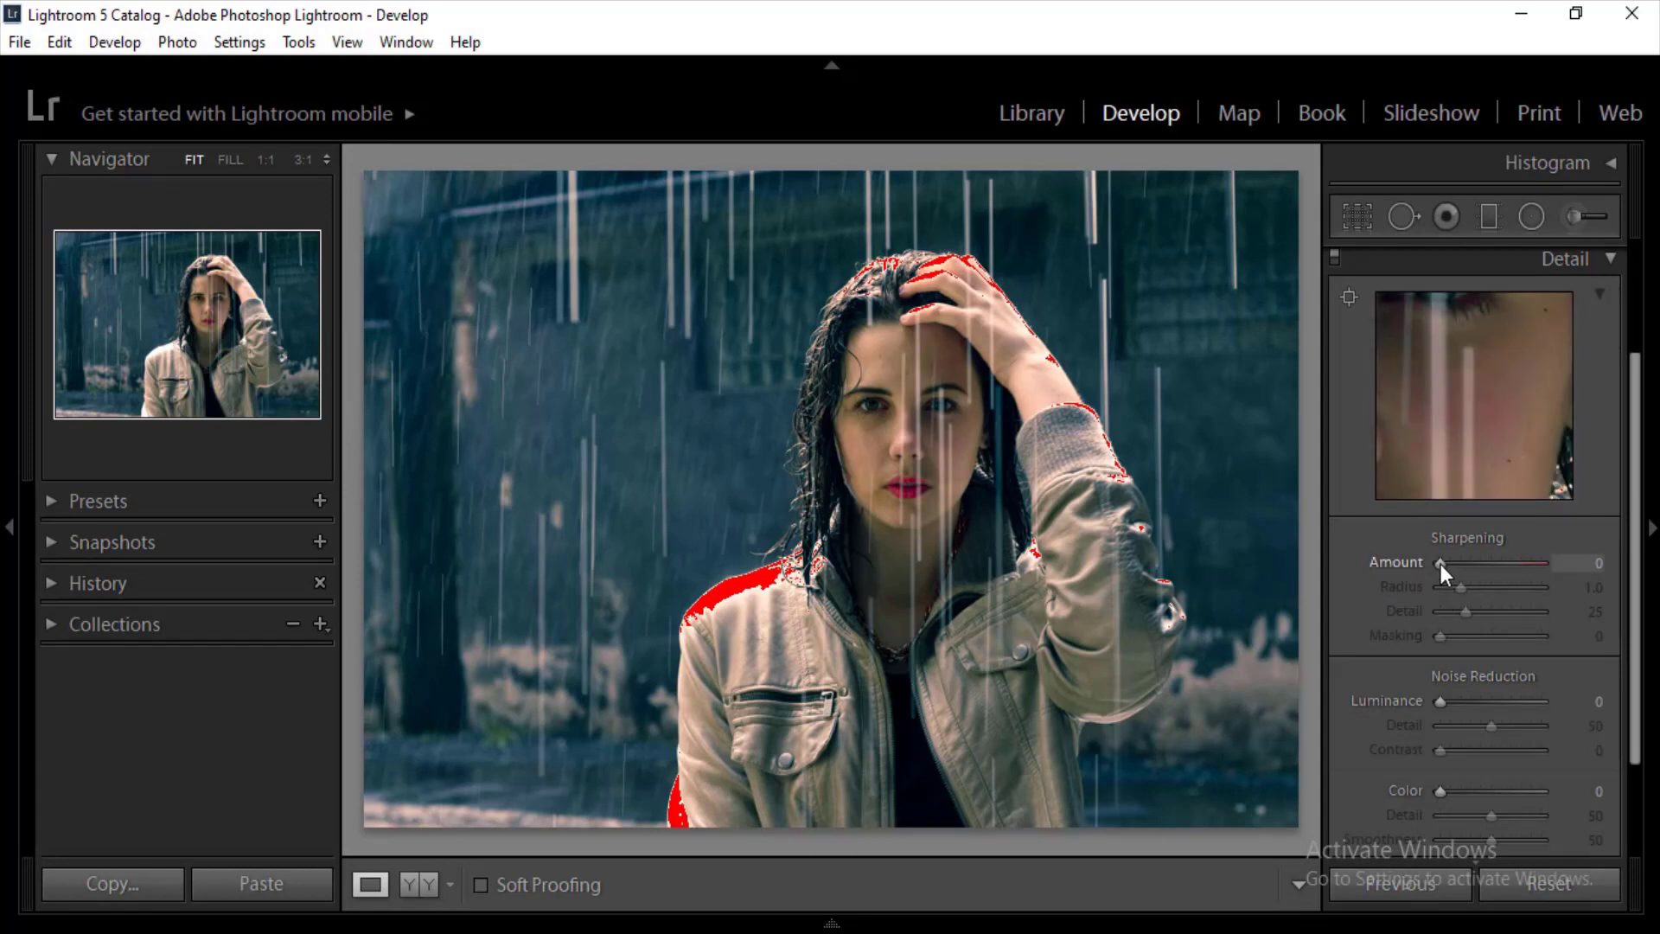
drag(1440, 563, 1445, 564)
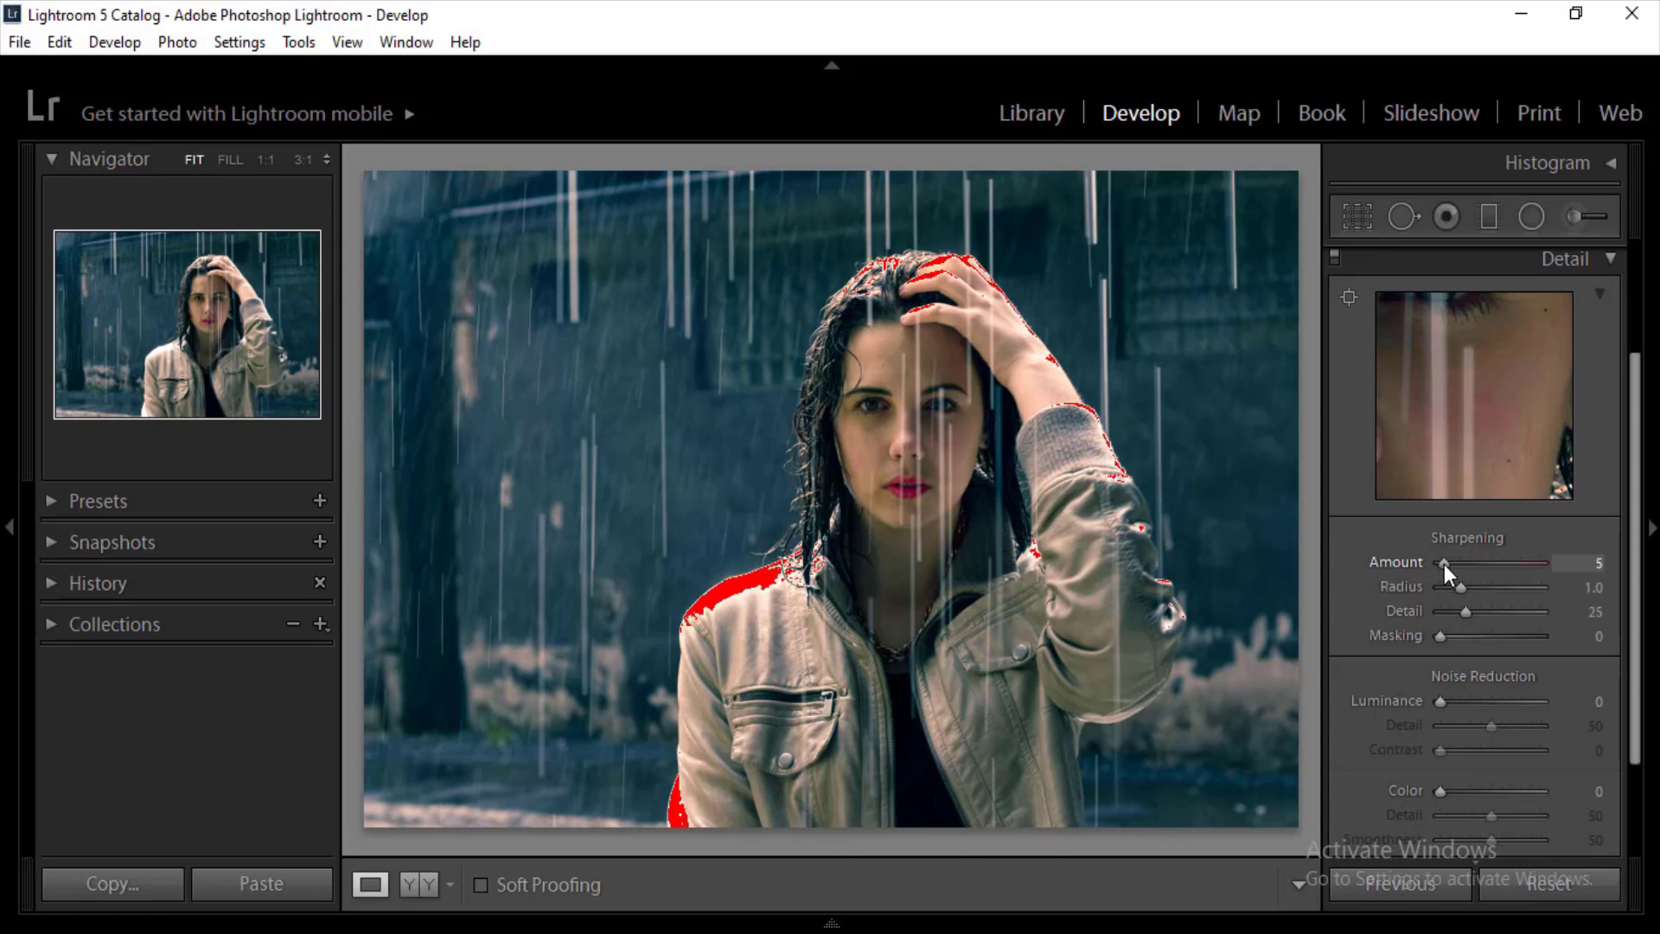
click(1611, 261)
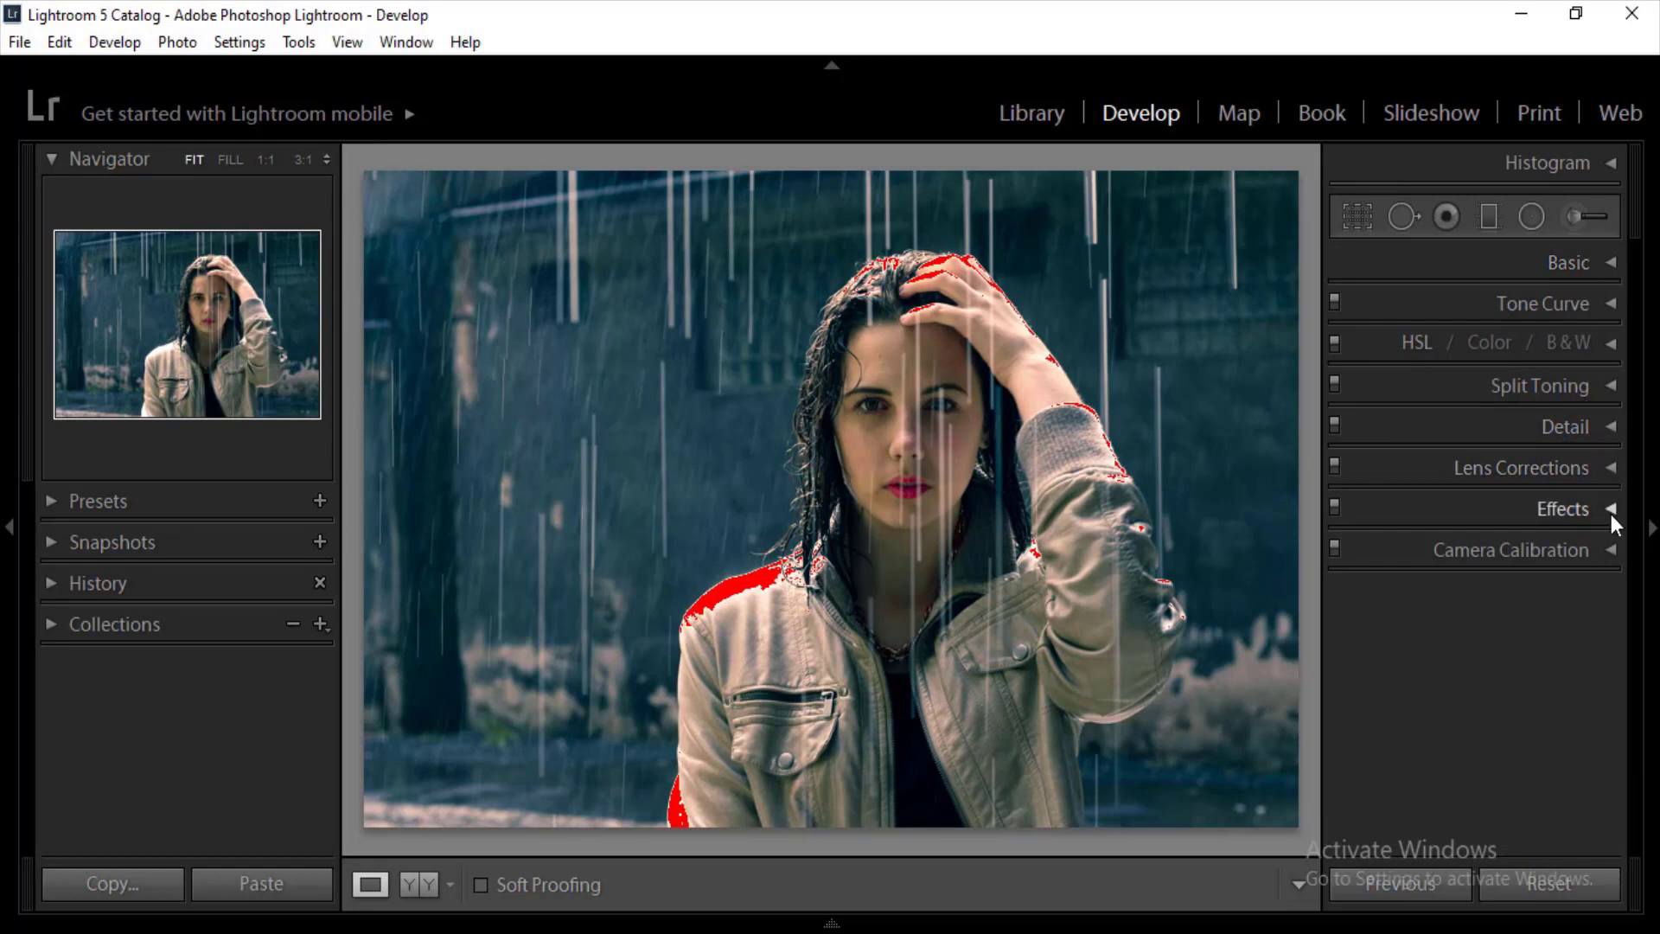
Step: In Camera Calibration, set the Shadows Tint to +52 and the Red Primary to Hue -7 and Saturation +5
click(1611, 550)
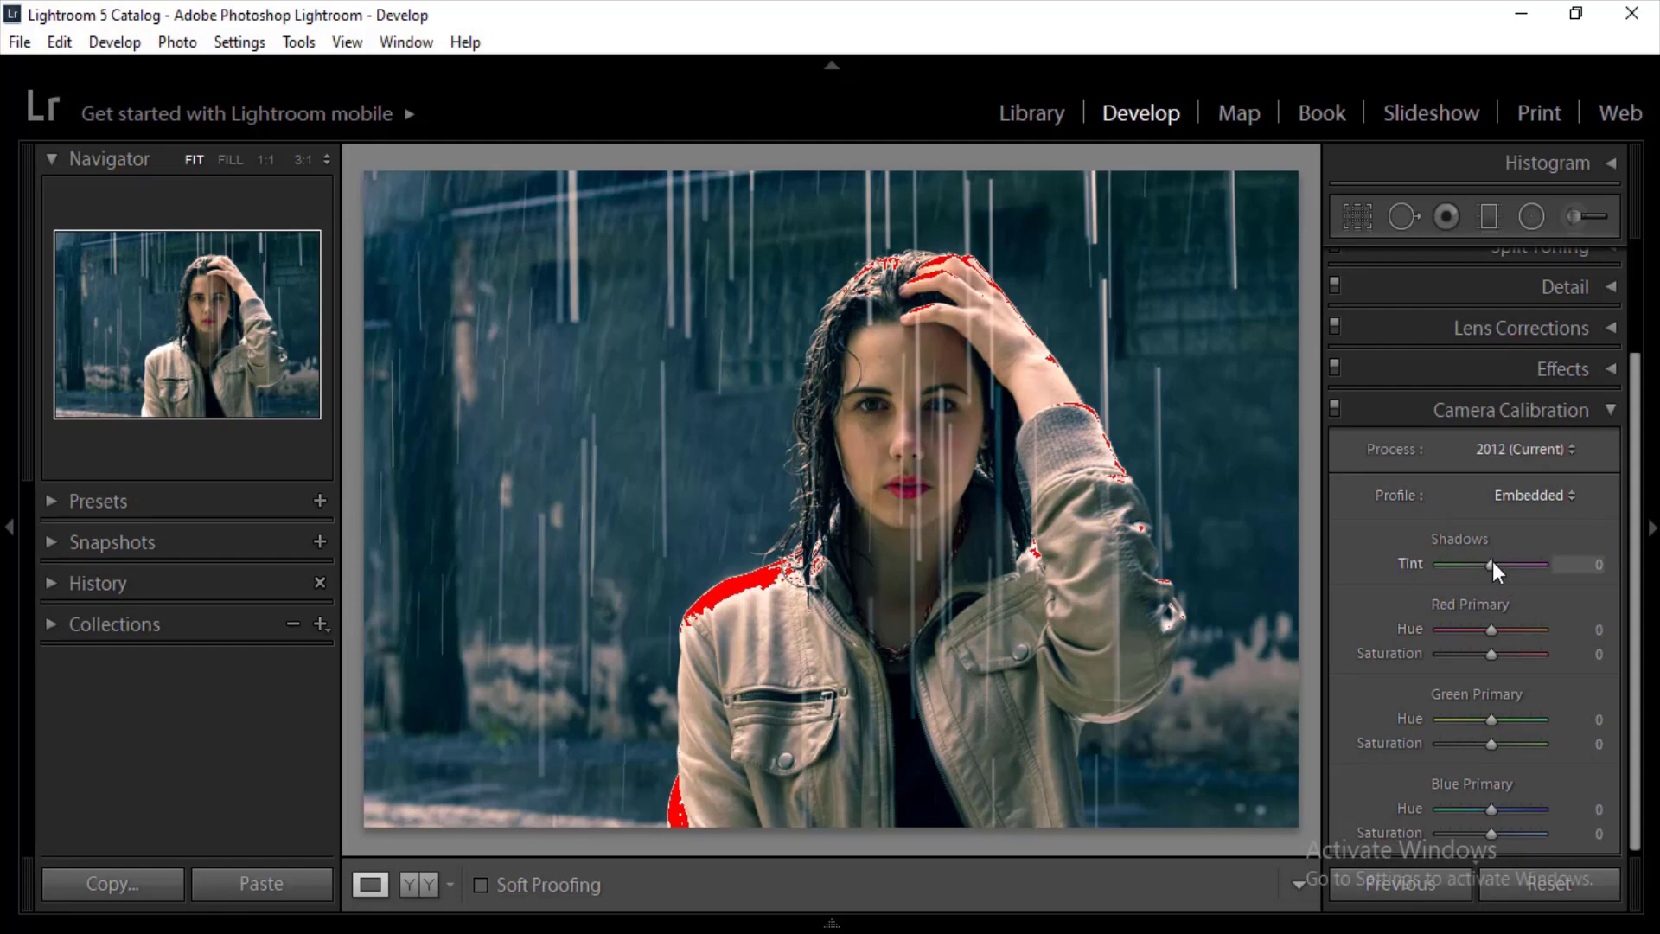
drag(1492, 562, 1518, 563)
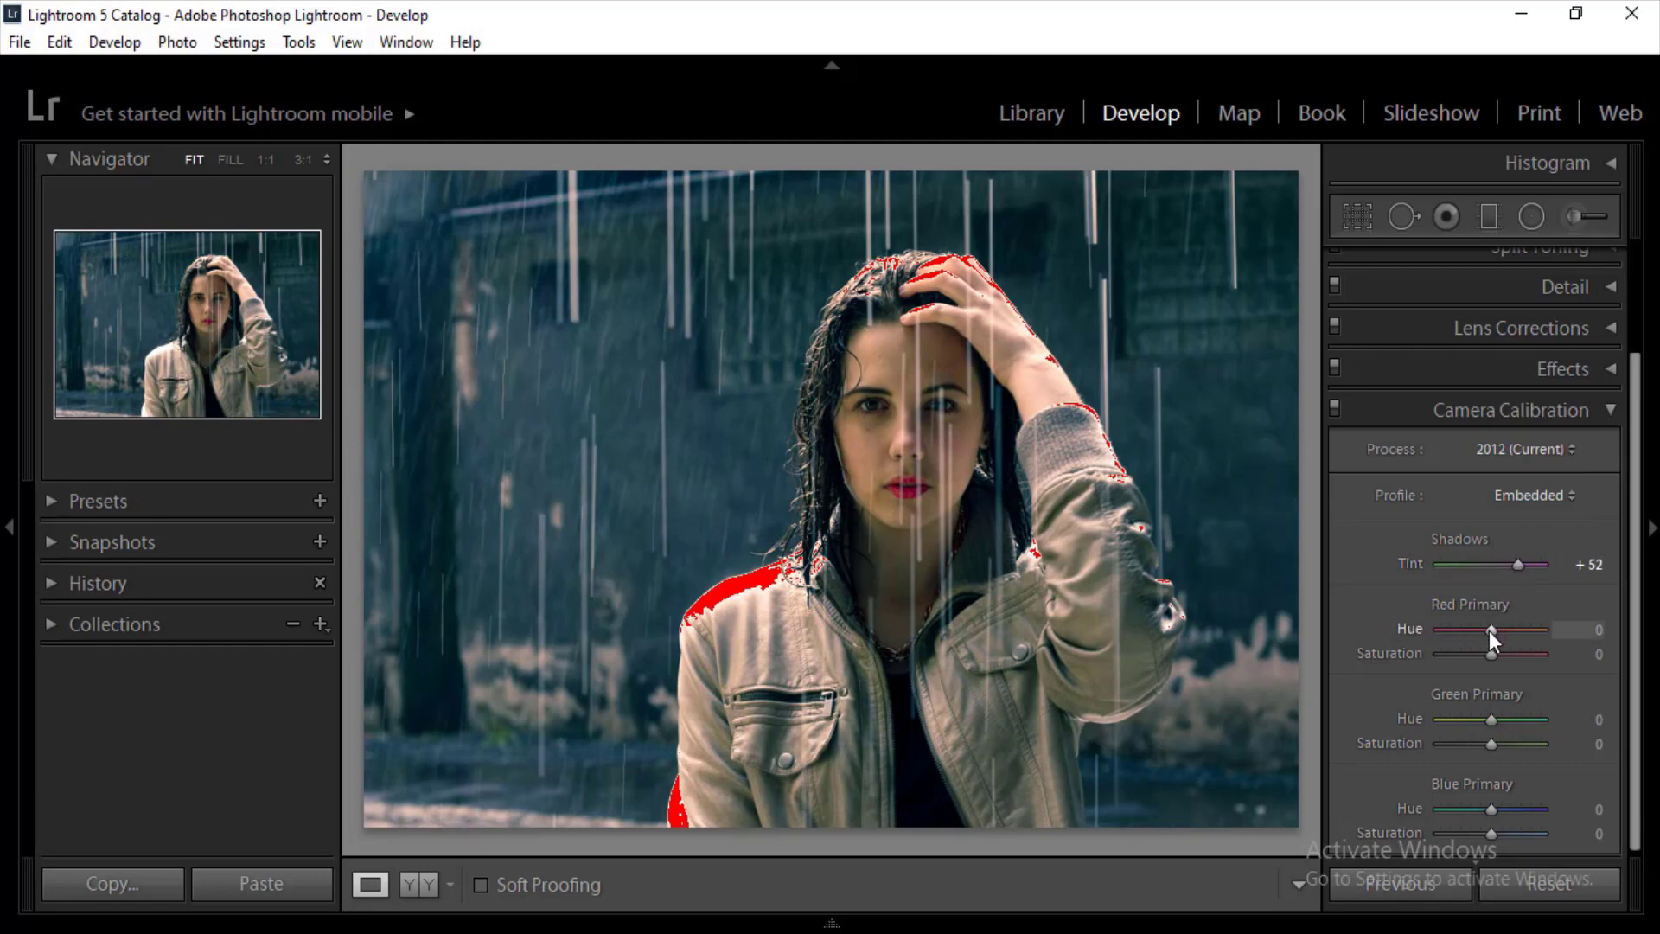
drag(1489, 630, 1486, 629)
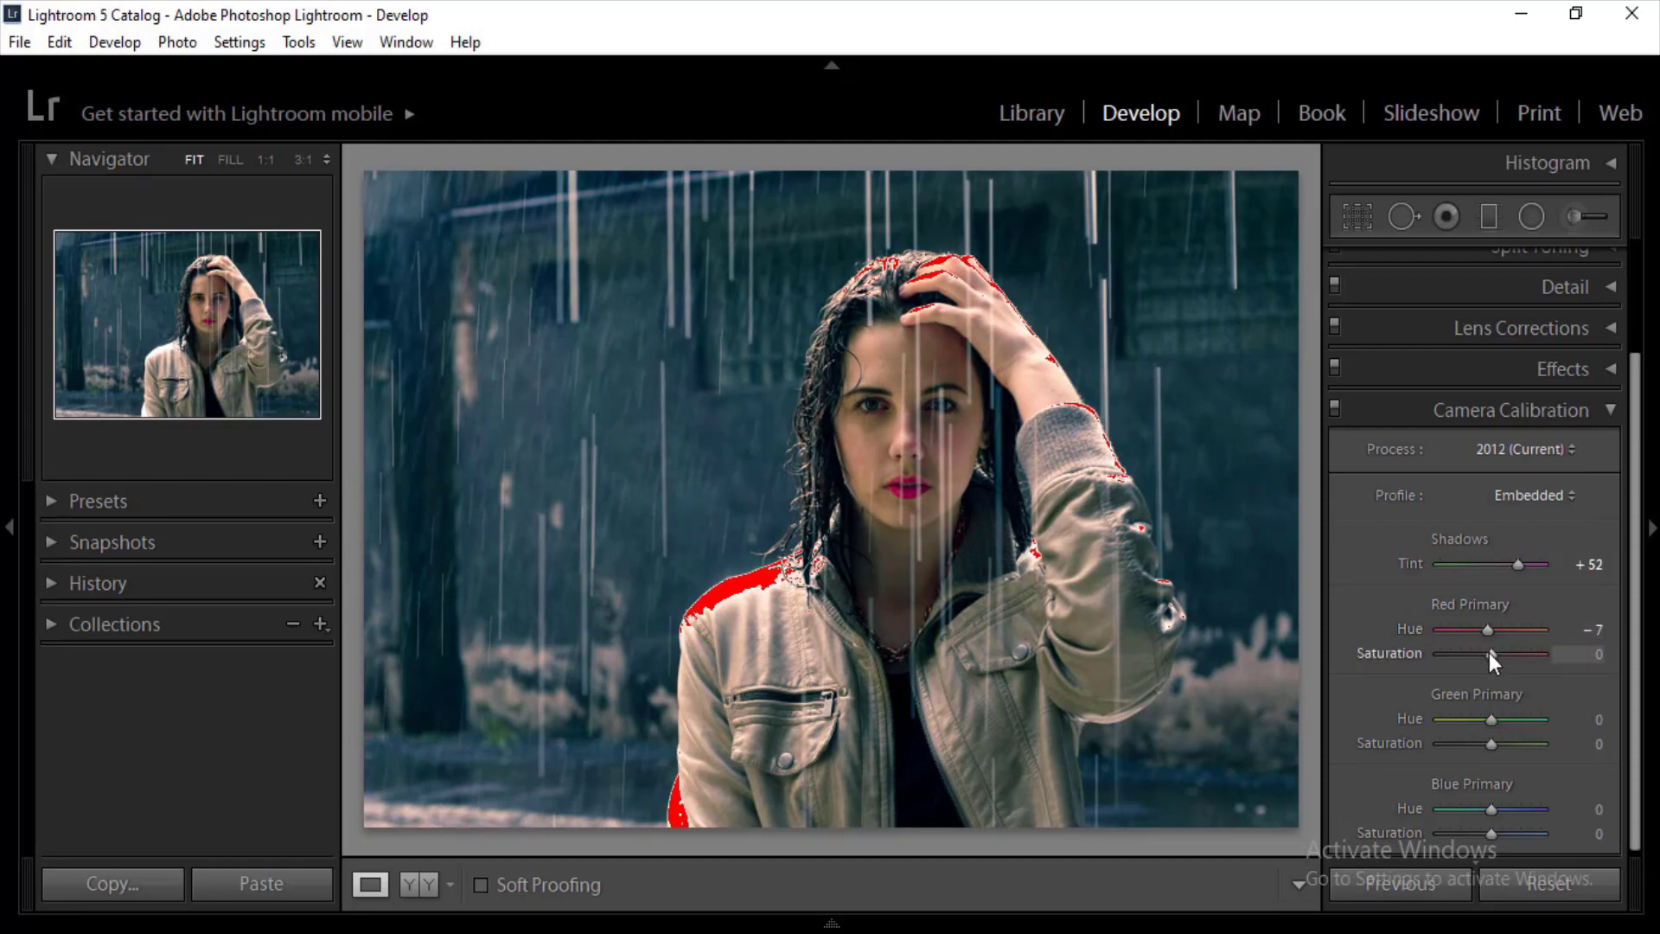
drag(1489, 652, 1492, 652)
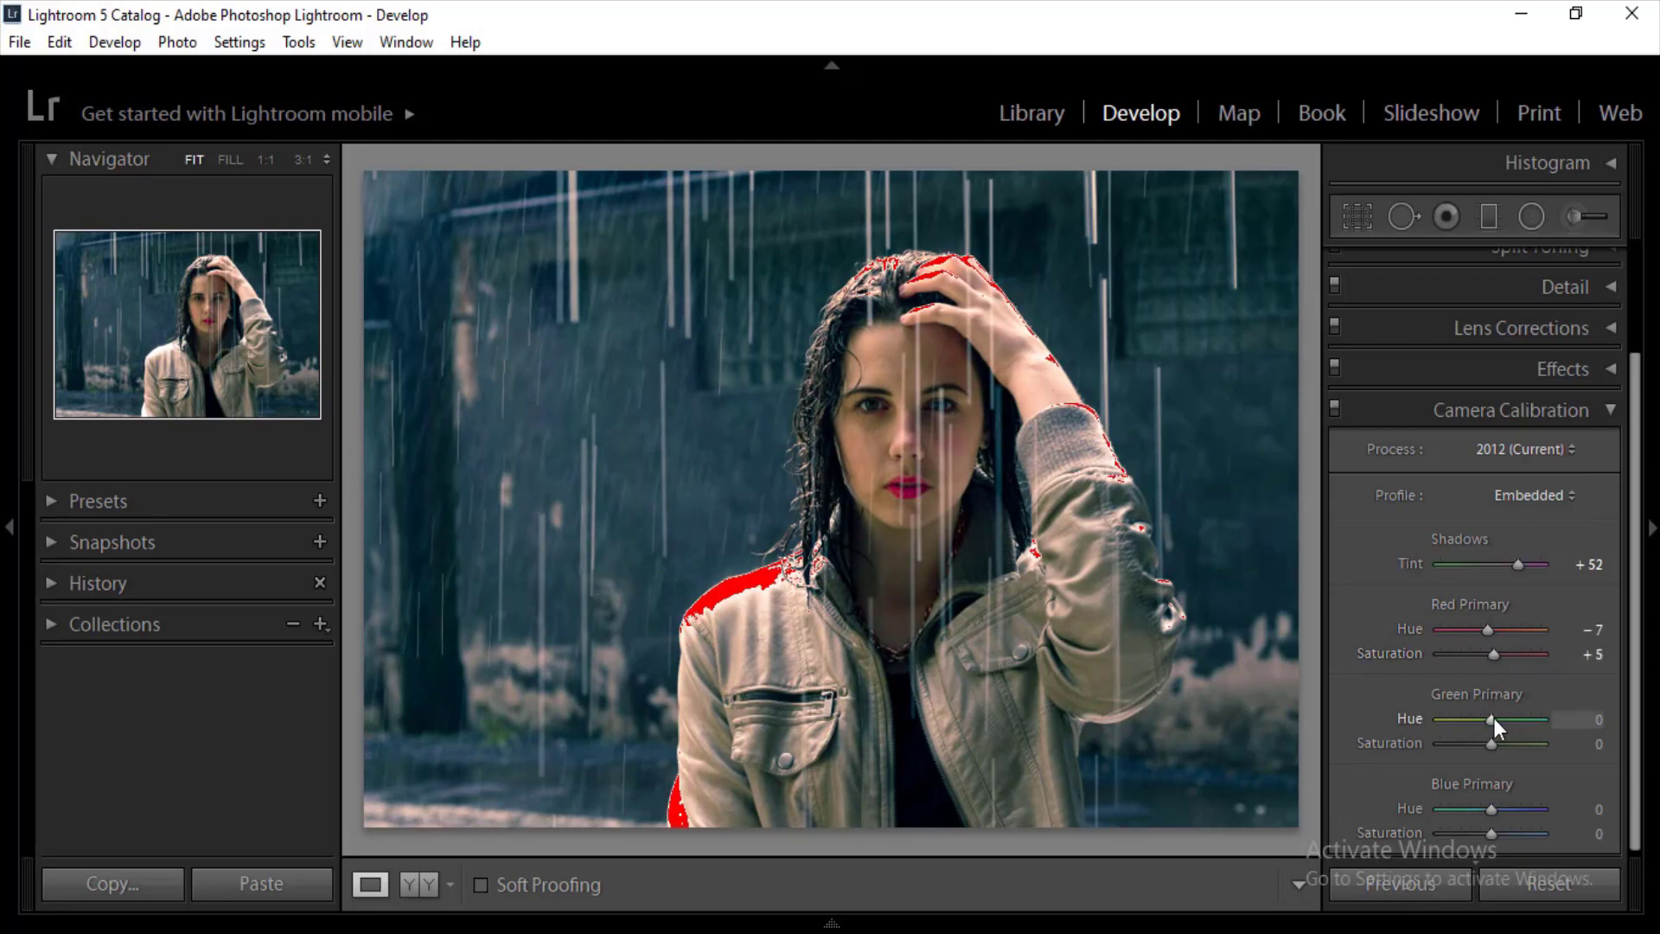
Step: Set the Green Primary calibration to Hue +33 and Saturation +24
drag(1492, 718, 1508, 717)
drag(1491, 747, 1505, 747)
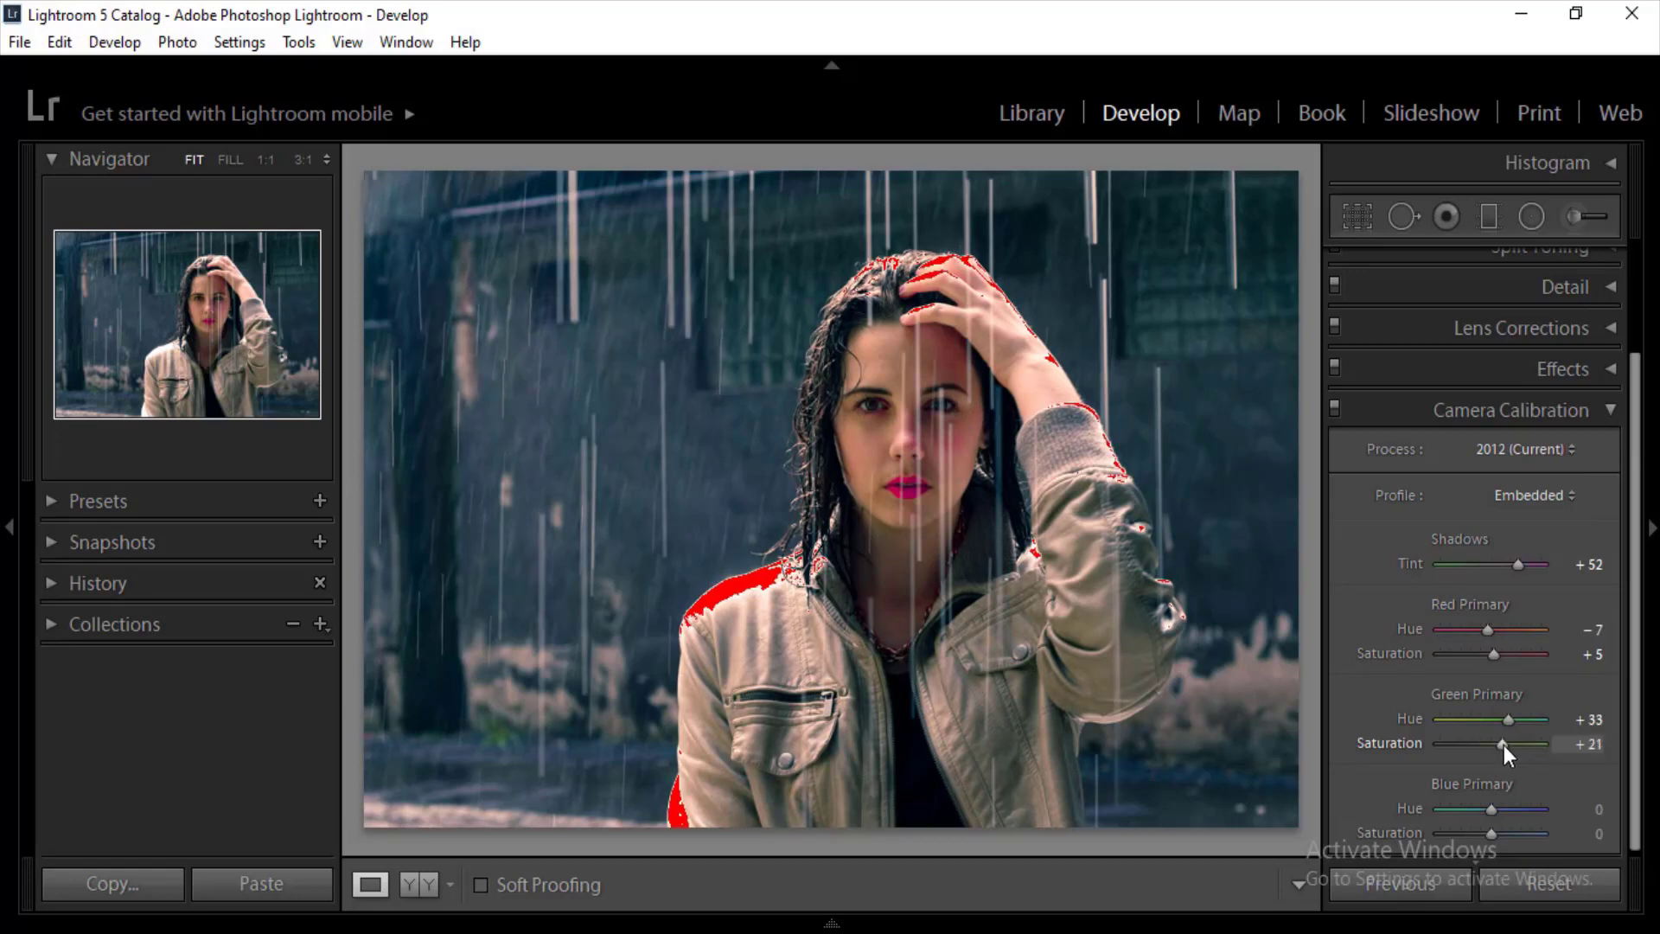
click(1589, 745)
drag(1605, 745, 1591, 743)
text(24)
key(Return)
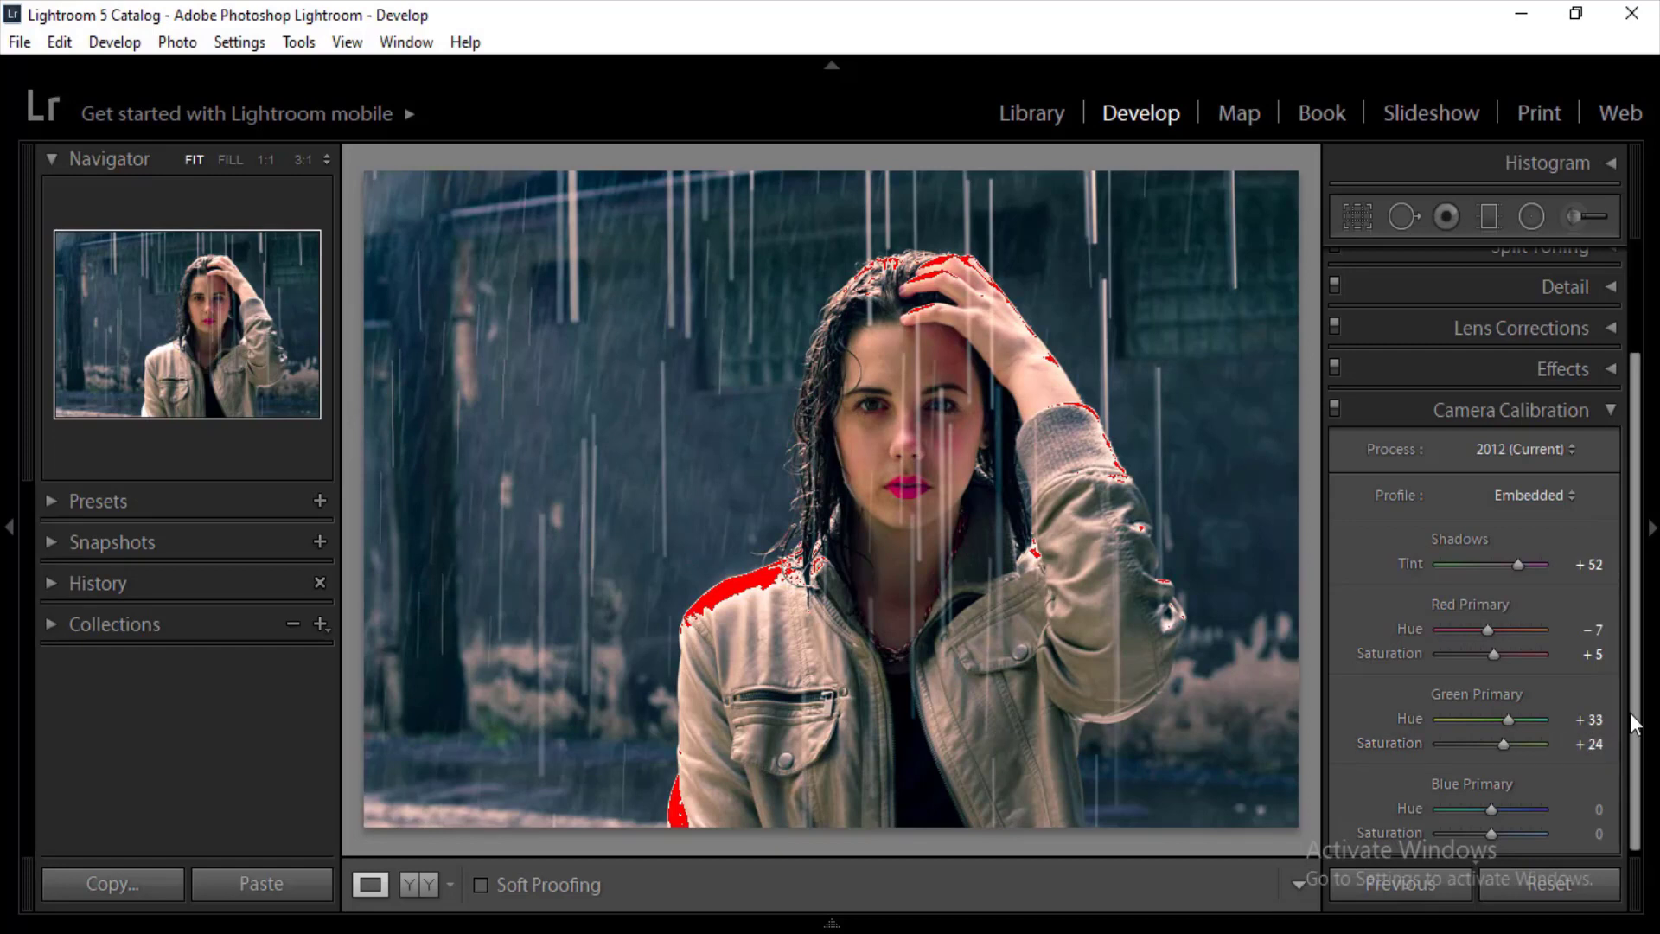
Step: Try a Blue Primary Hue of +36 and reset it to its default
scroll(1631, 771, down, 1)
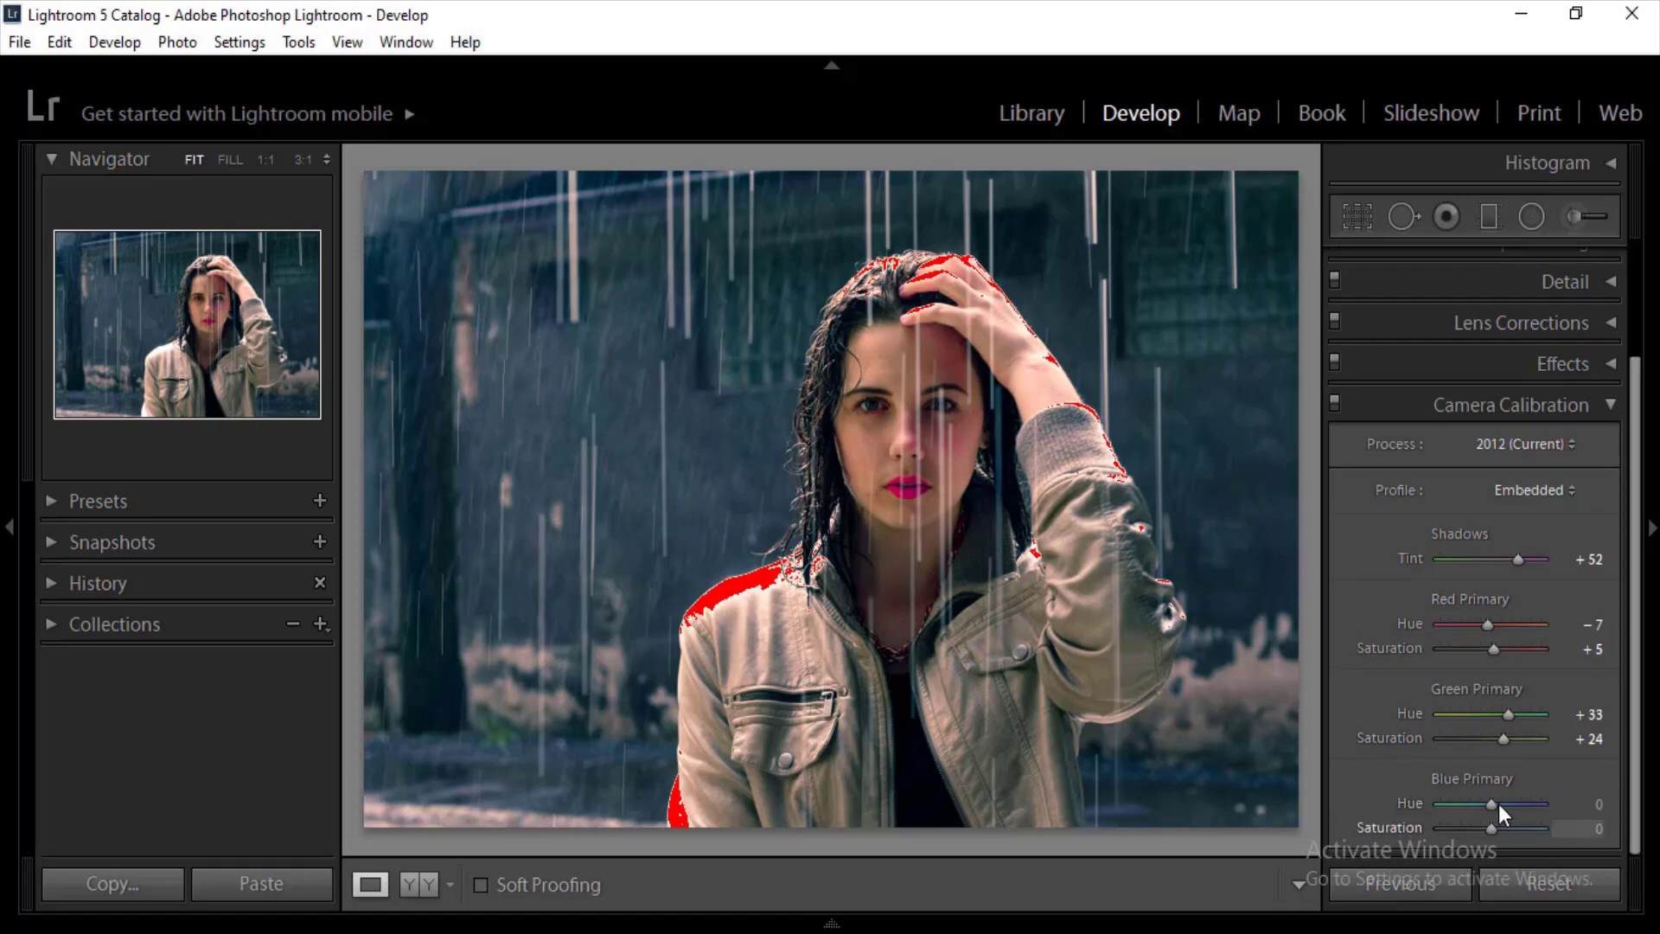
mouse_move(1491, 802)
mouse_down()
mouse_move(1475, 801)
mouse_move(1509, 799)
mouse_up()
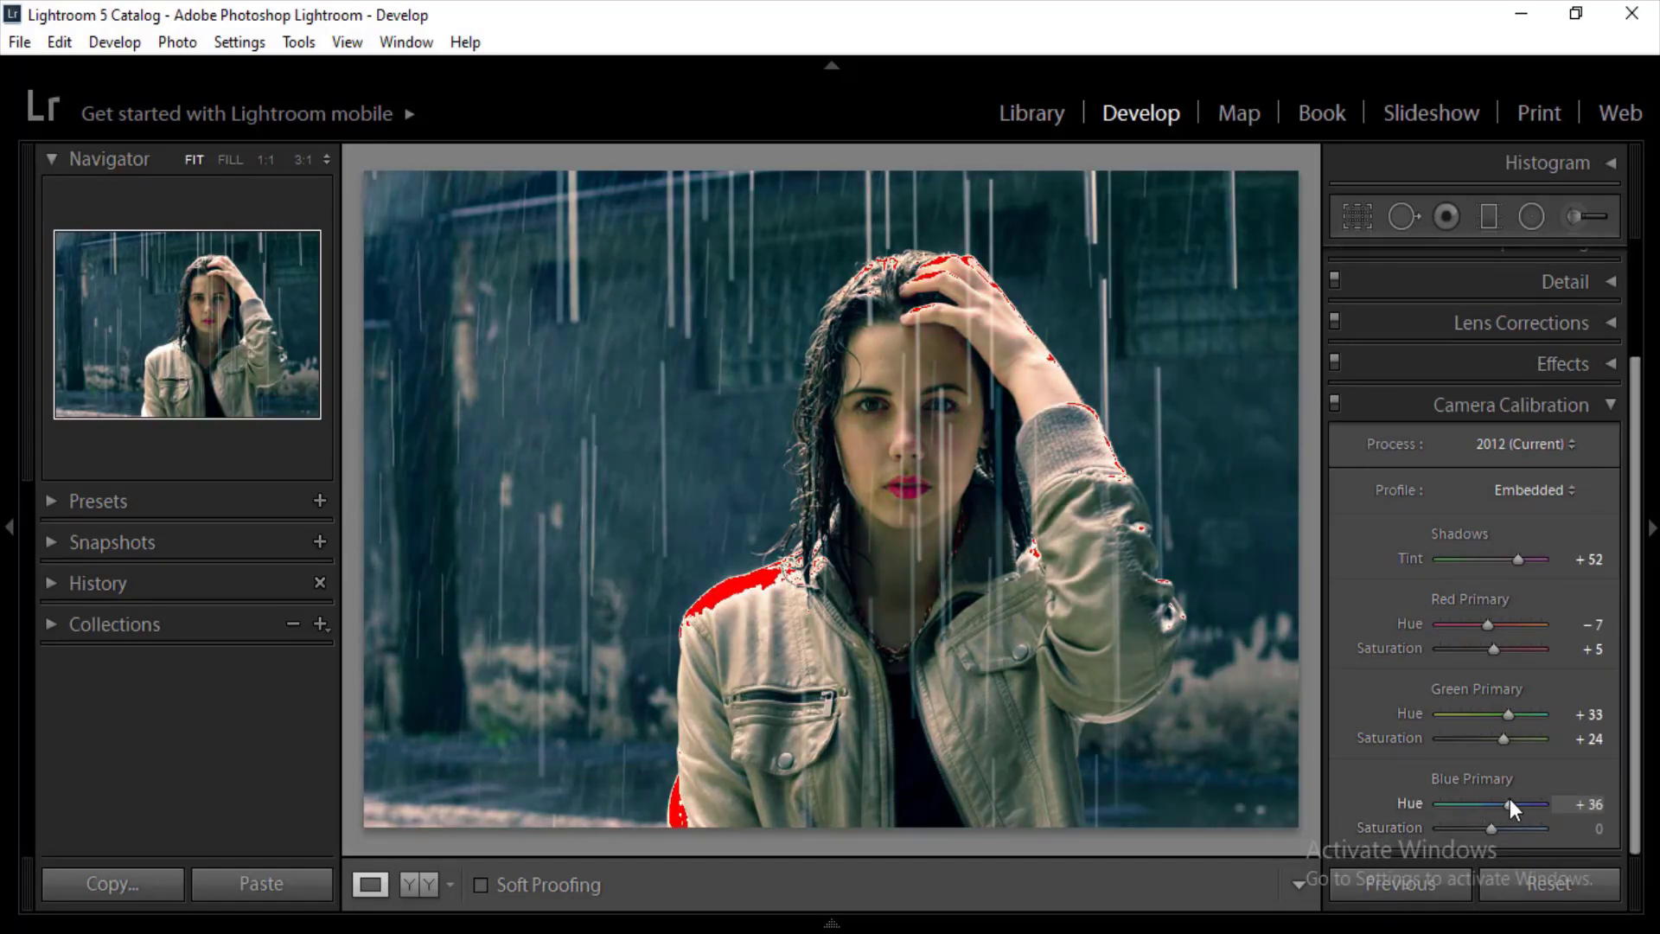
double_click(1509, 800)
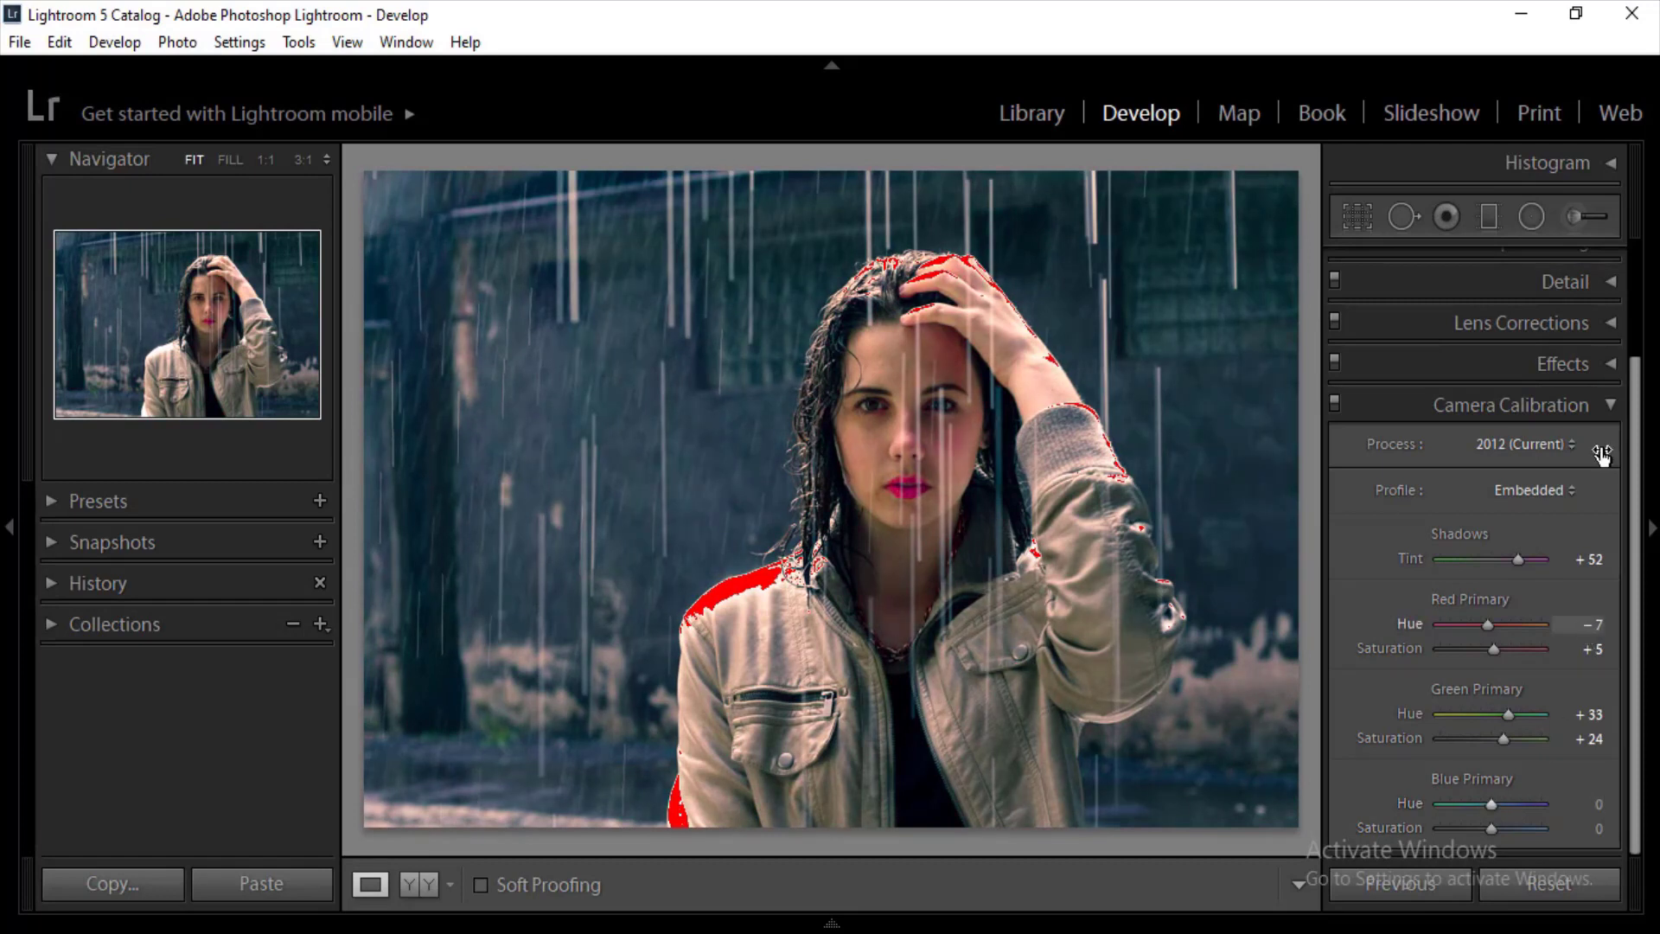
click(1611, 403)
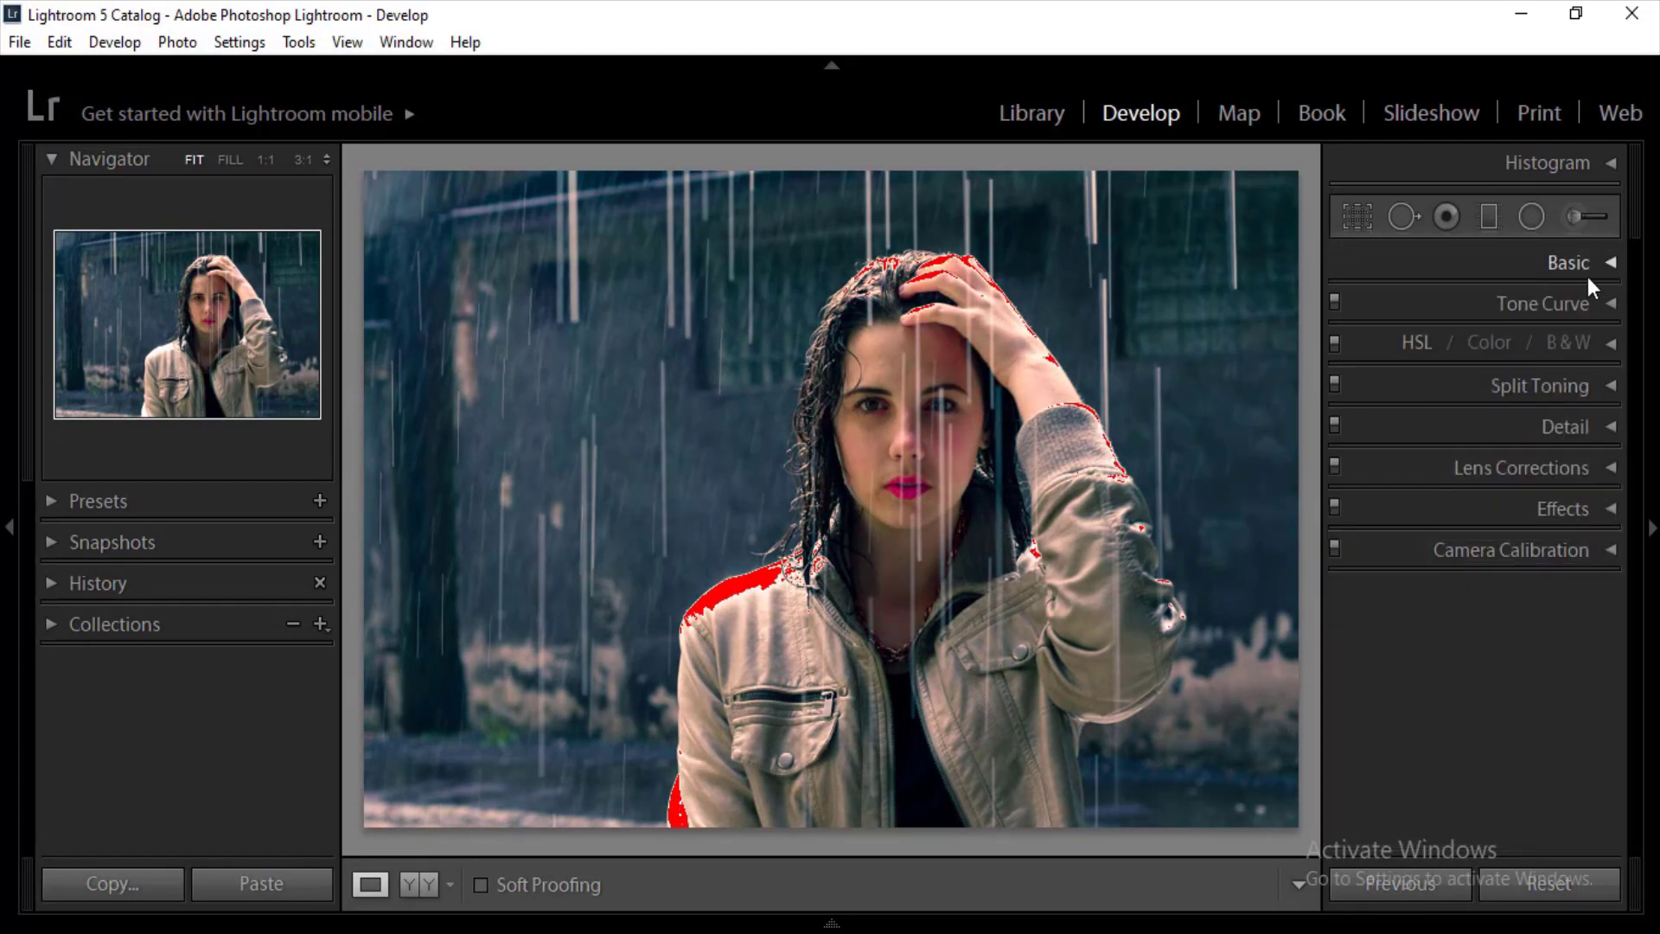
Step: Show the basic adjustments and the histogram, and turn off the red highlight clipping overlay
click(1610, 262)
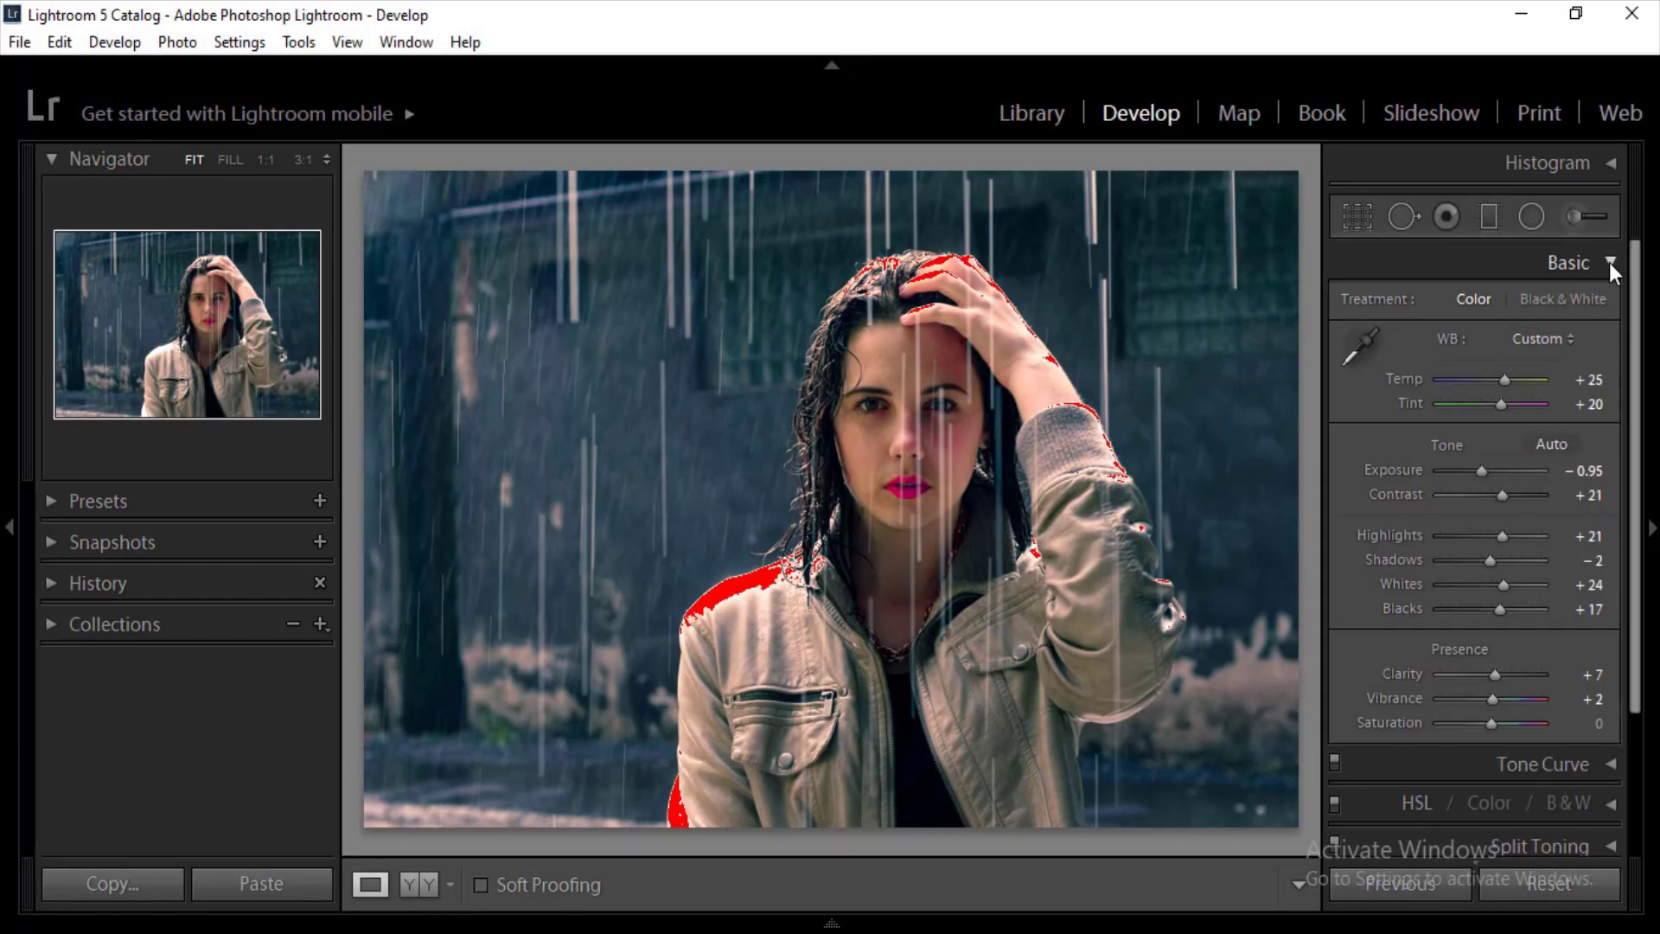
click(1610, 164)
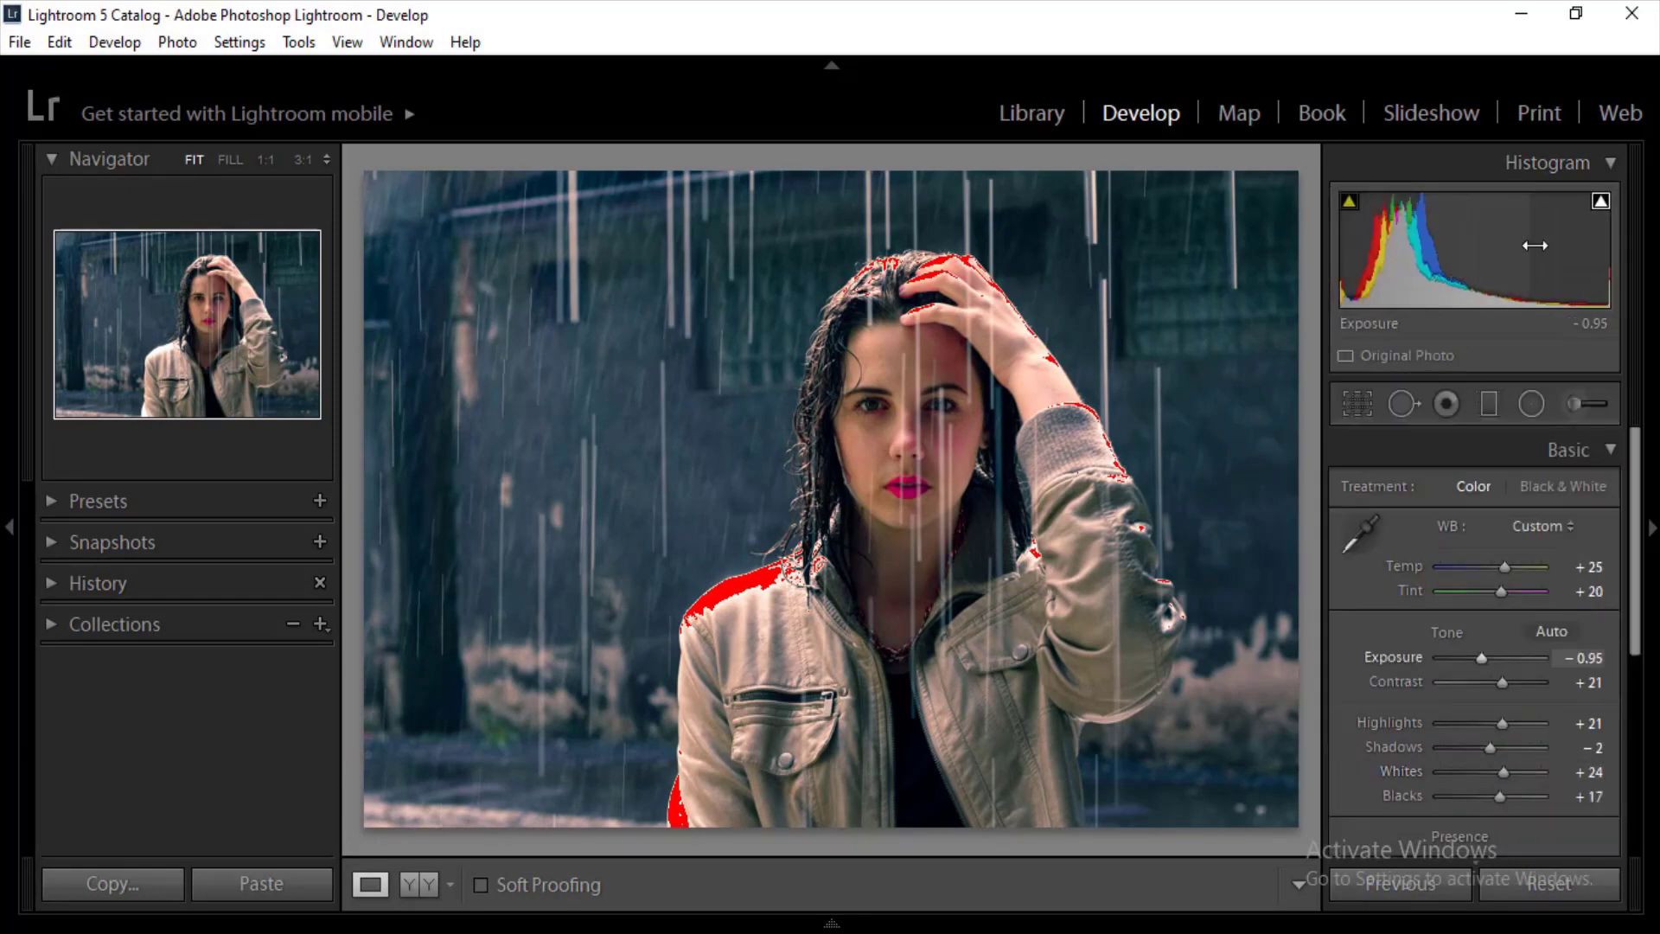
click(1600, 206)
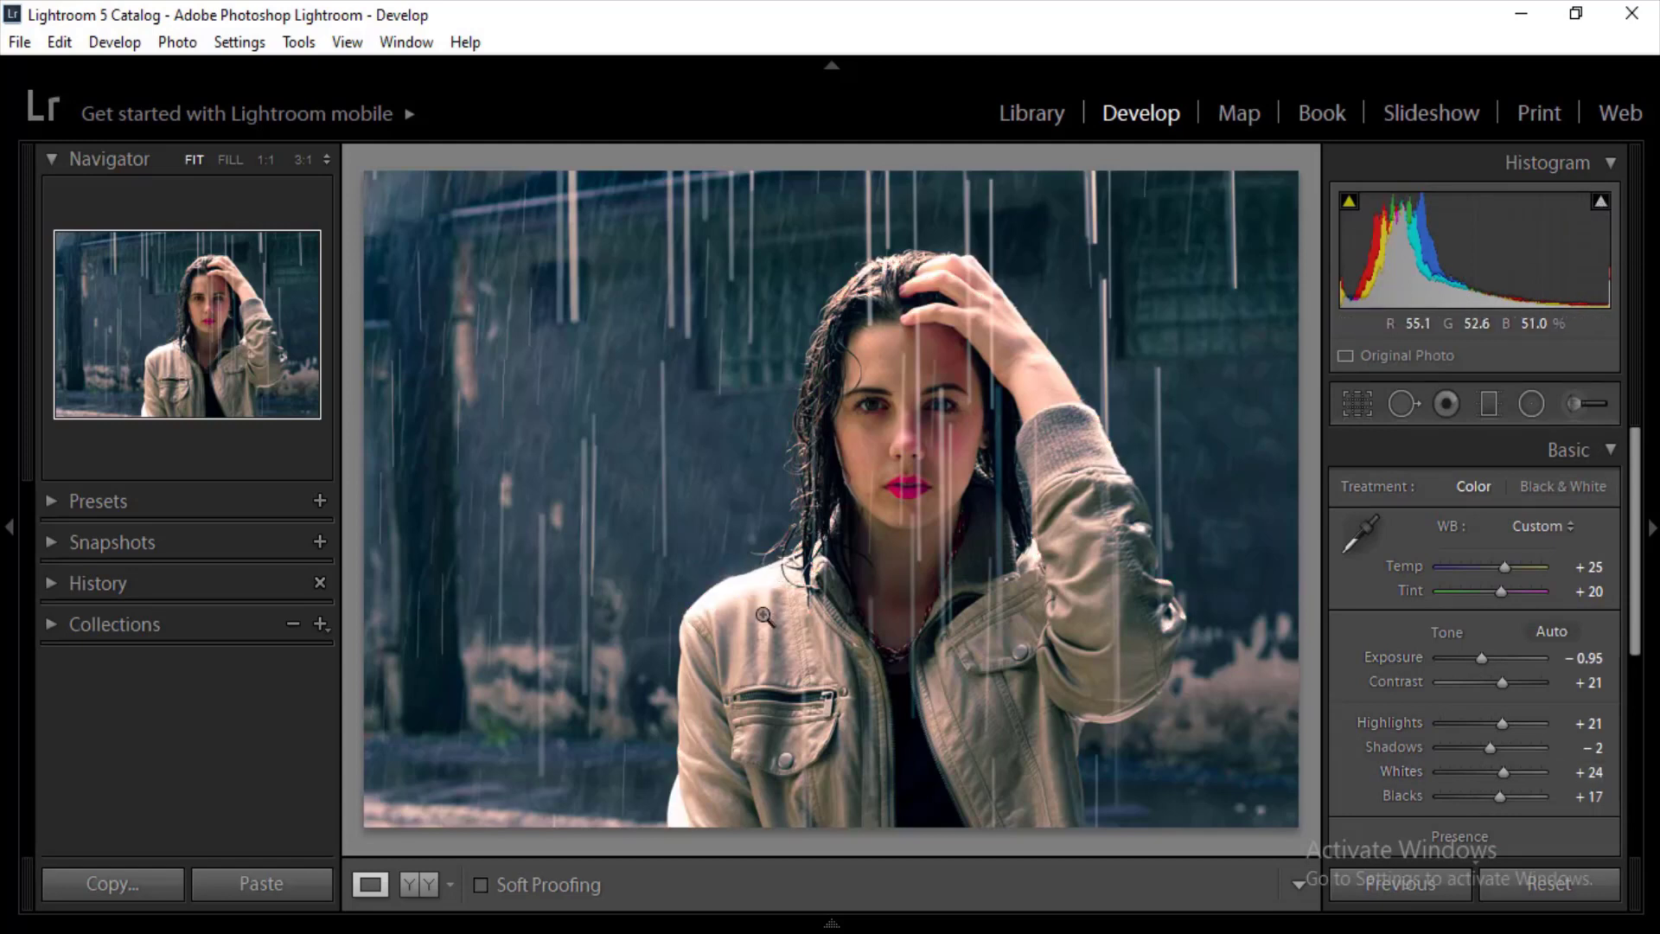
click(1602, 207)
click(1602, 207)
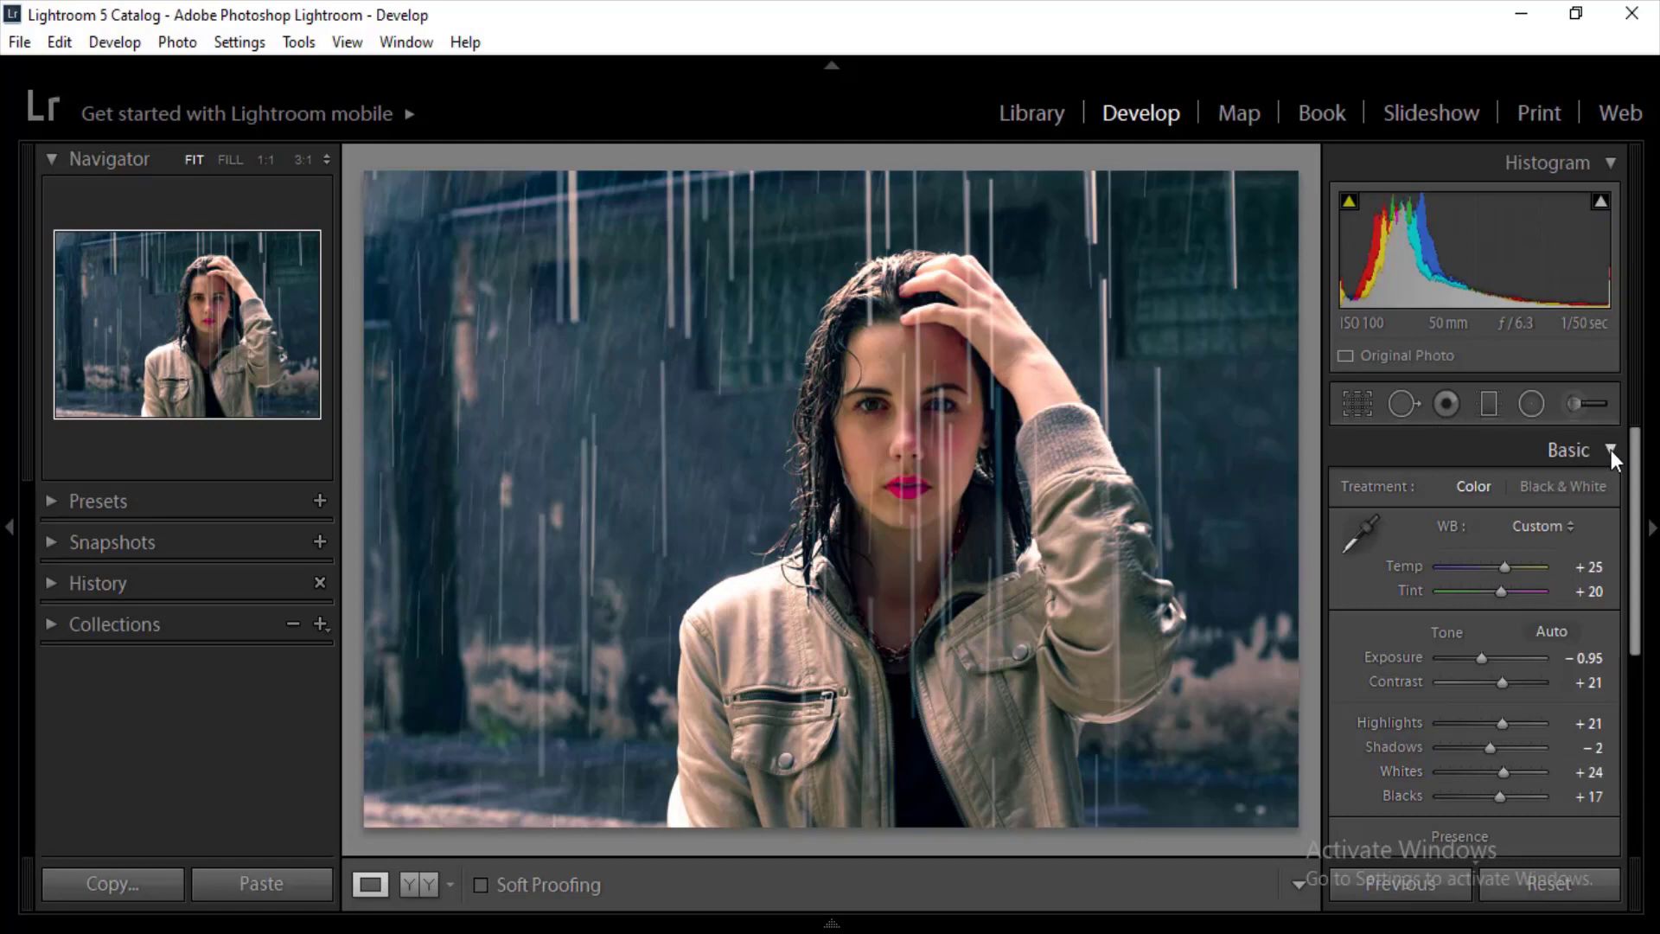
Step: Set the Highlights to +14 and check the photo briefly with the highlight clipping overlay
scroll(1633, 460, down, 1)
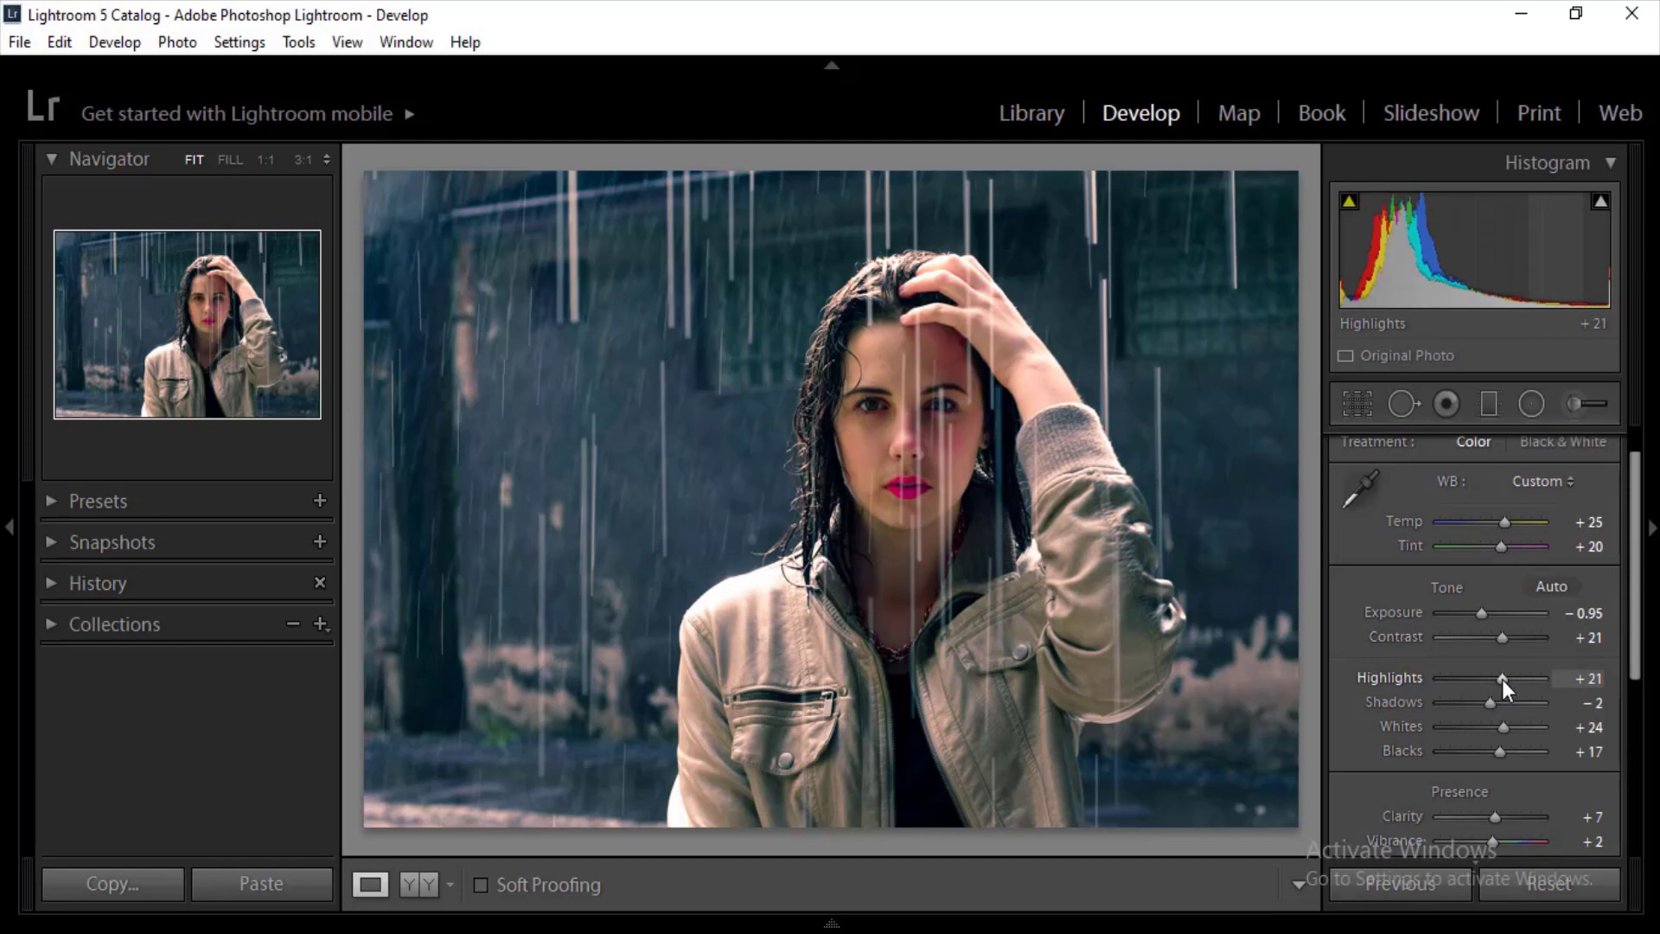
drag(1502, 678, 1498, 679)
click(1600, 204)
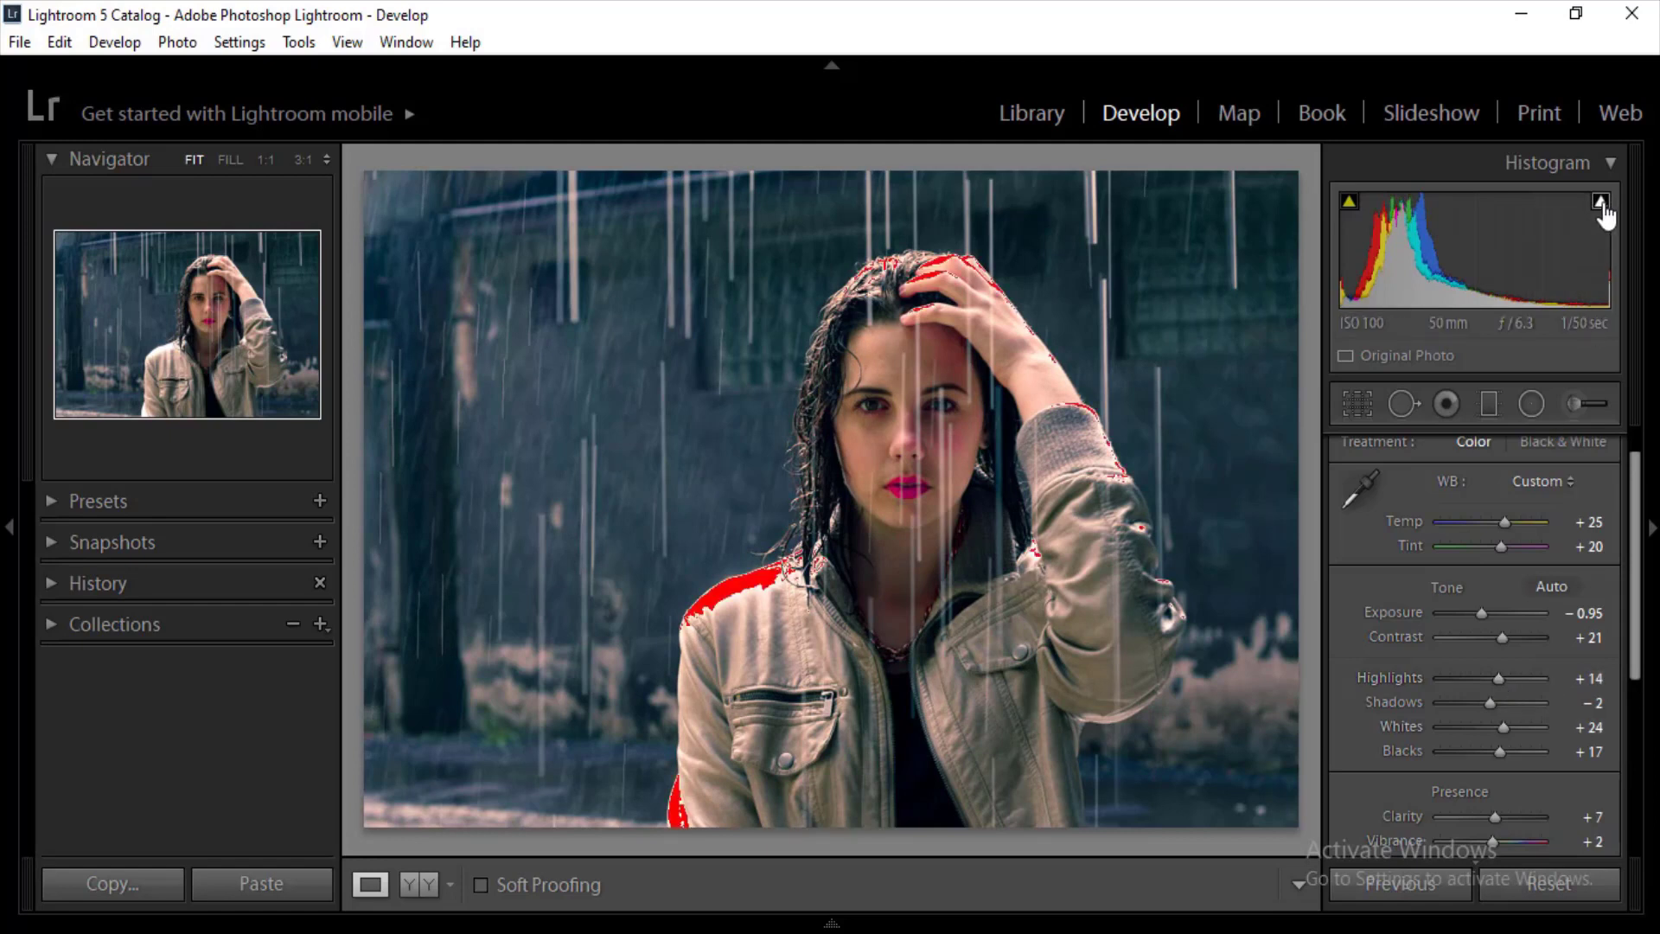
click(1600, 204)
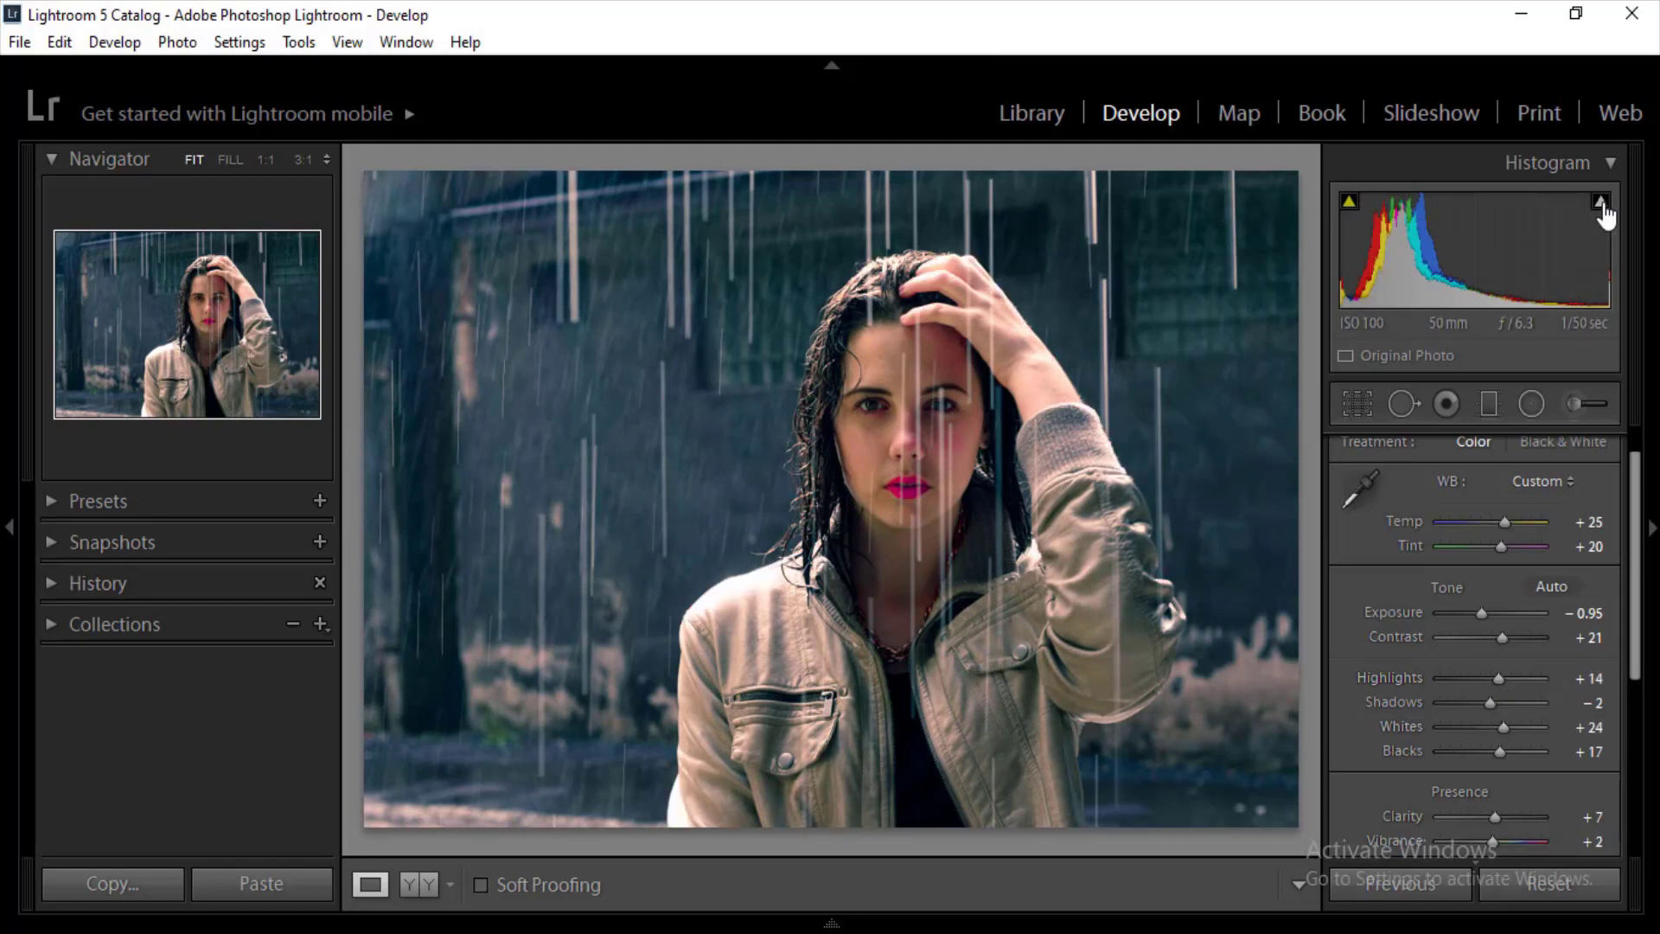
drag(1634, 463, 1637, 441)
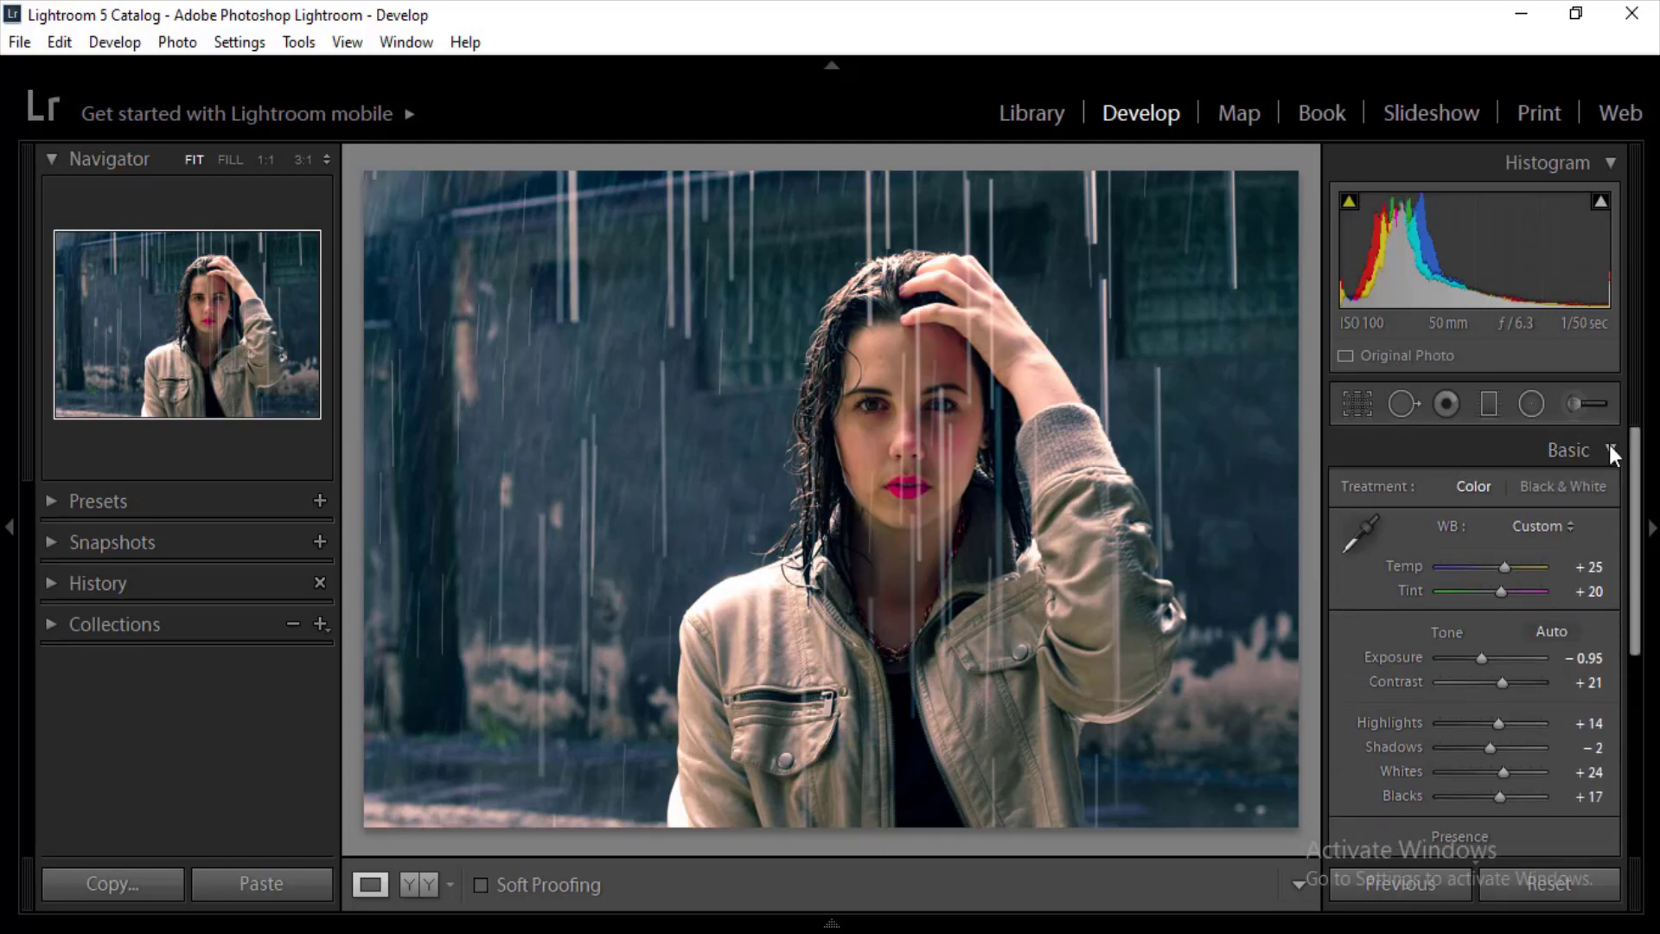
click(1609, 446)
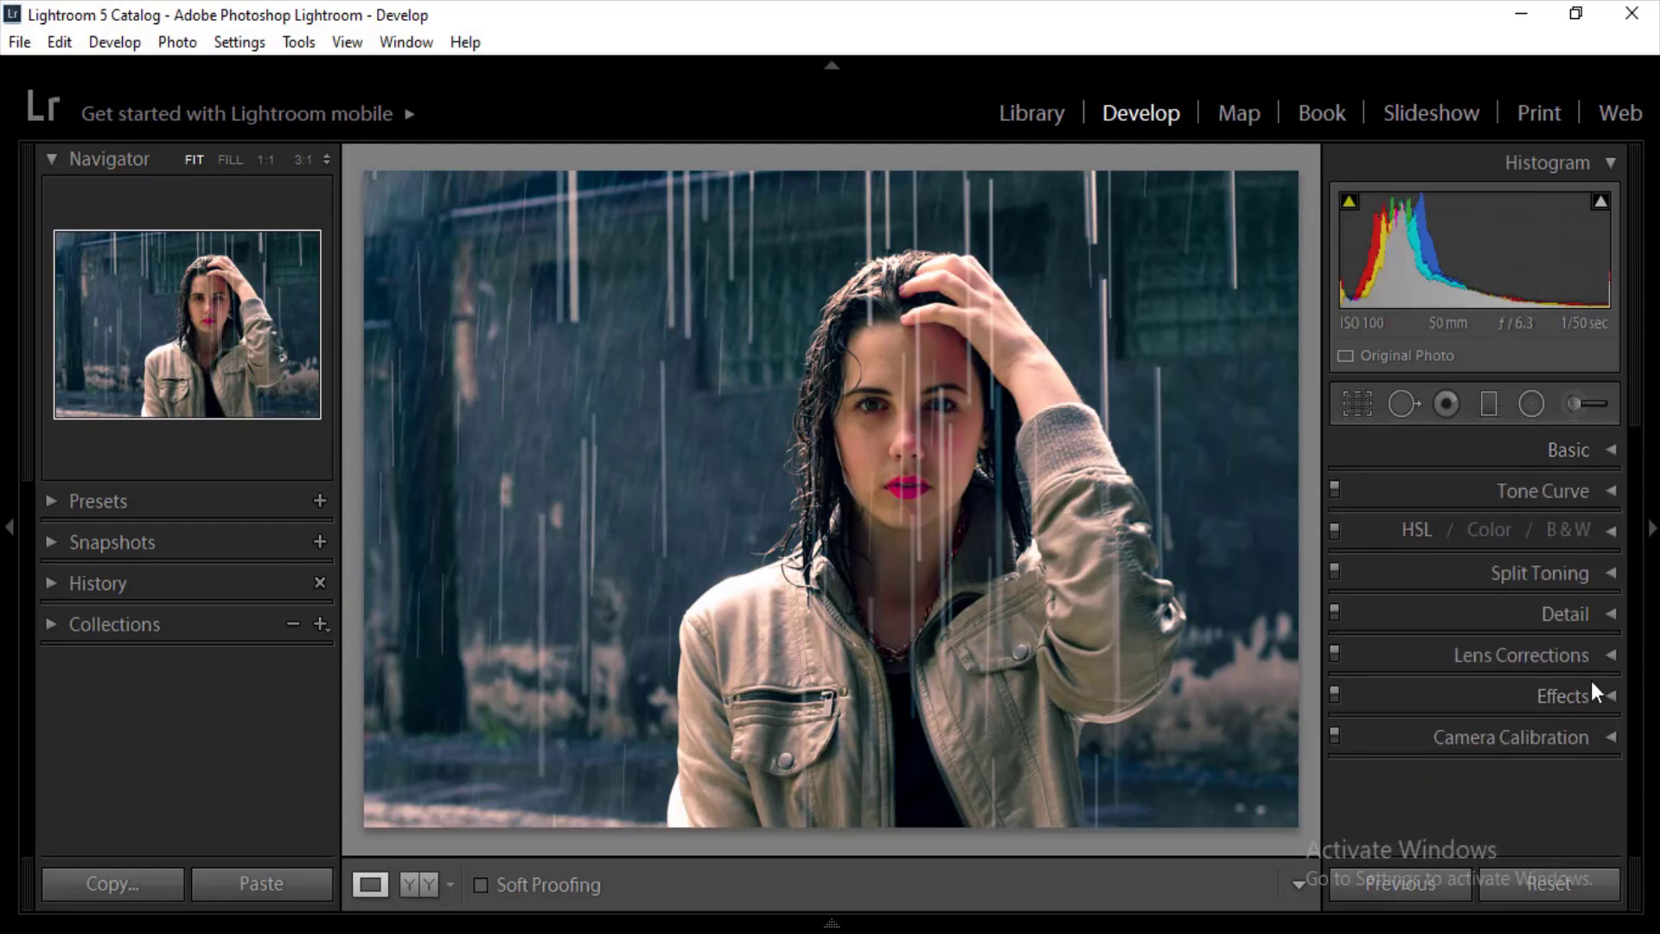
Step: Add a post-crop vignette with Amount -14 and Roundness -29, and lower its Feather slightly
click(1609, 691)
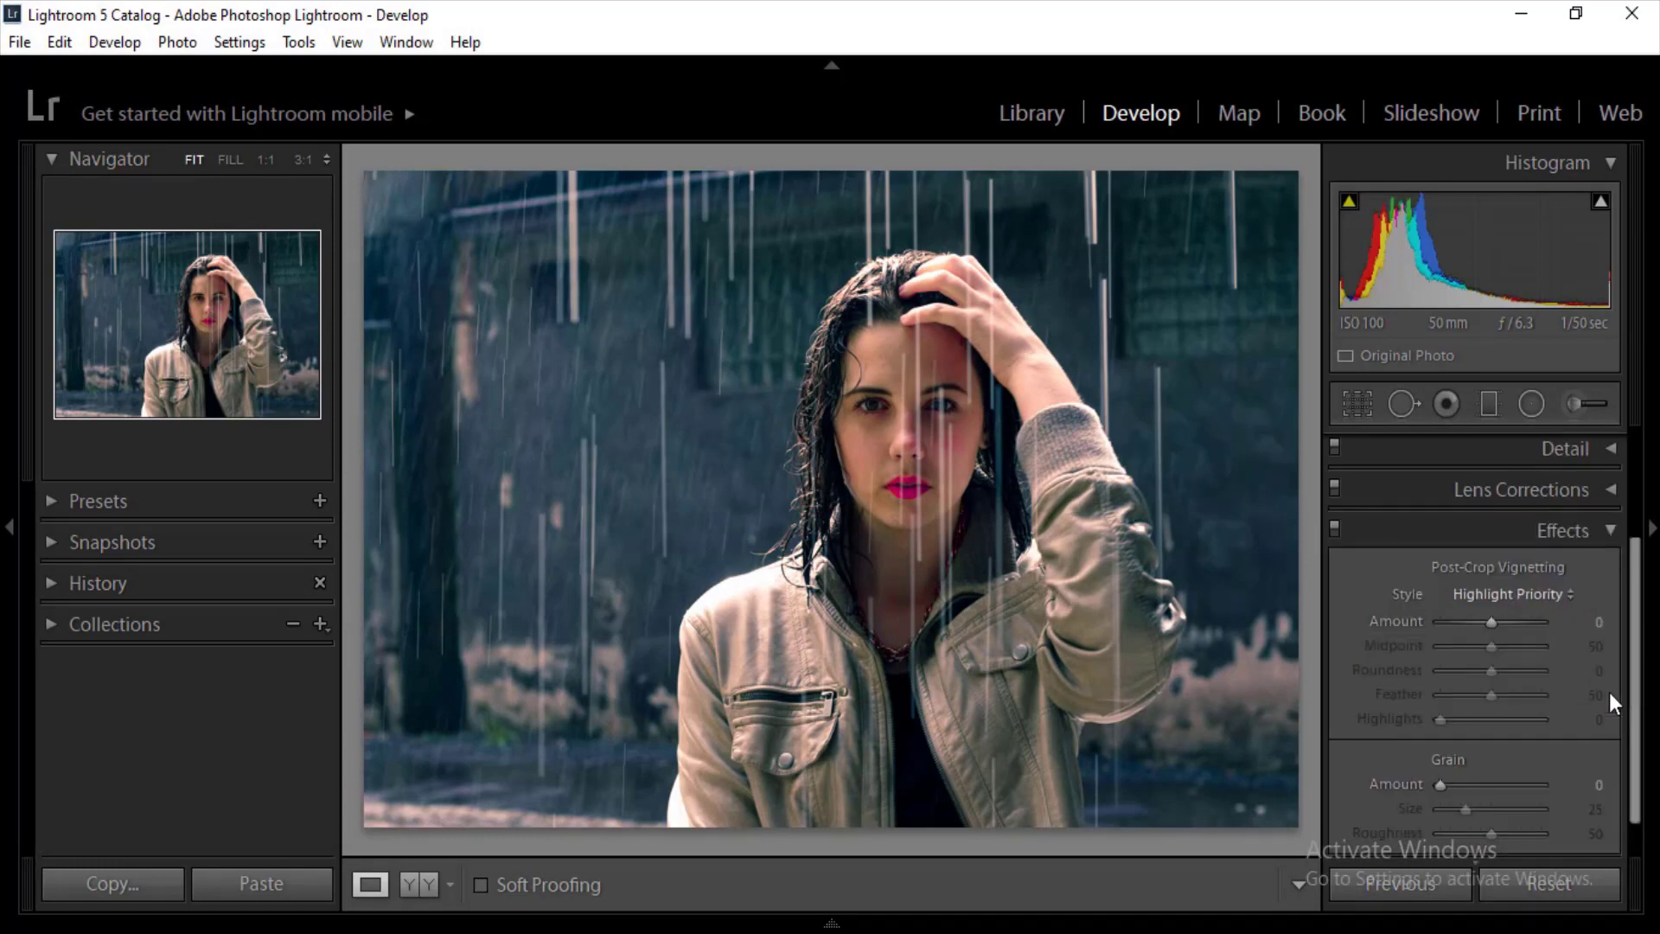
scroll(1636, 758, down, 1)
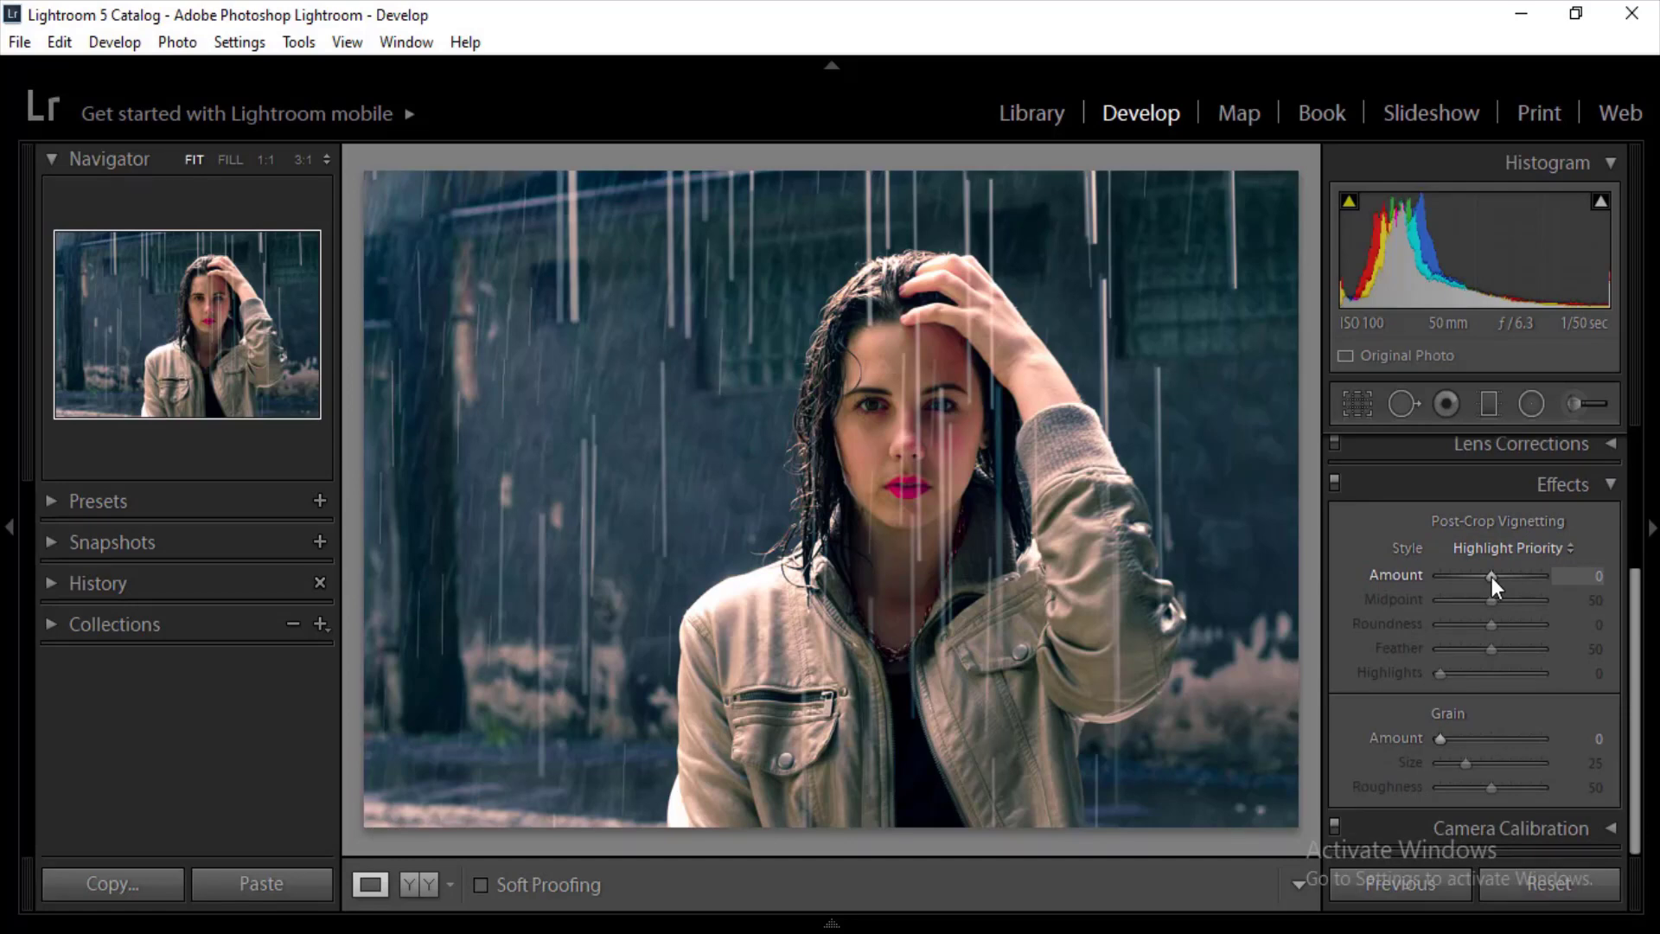
drag(1491, 577, 1512, 626)
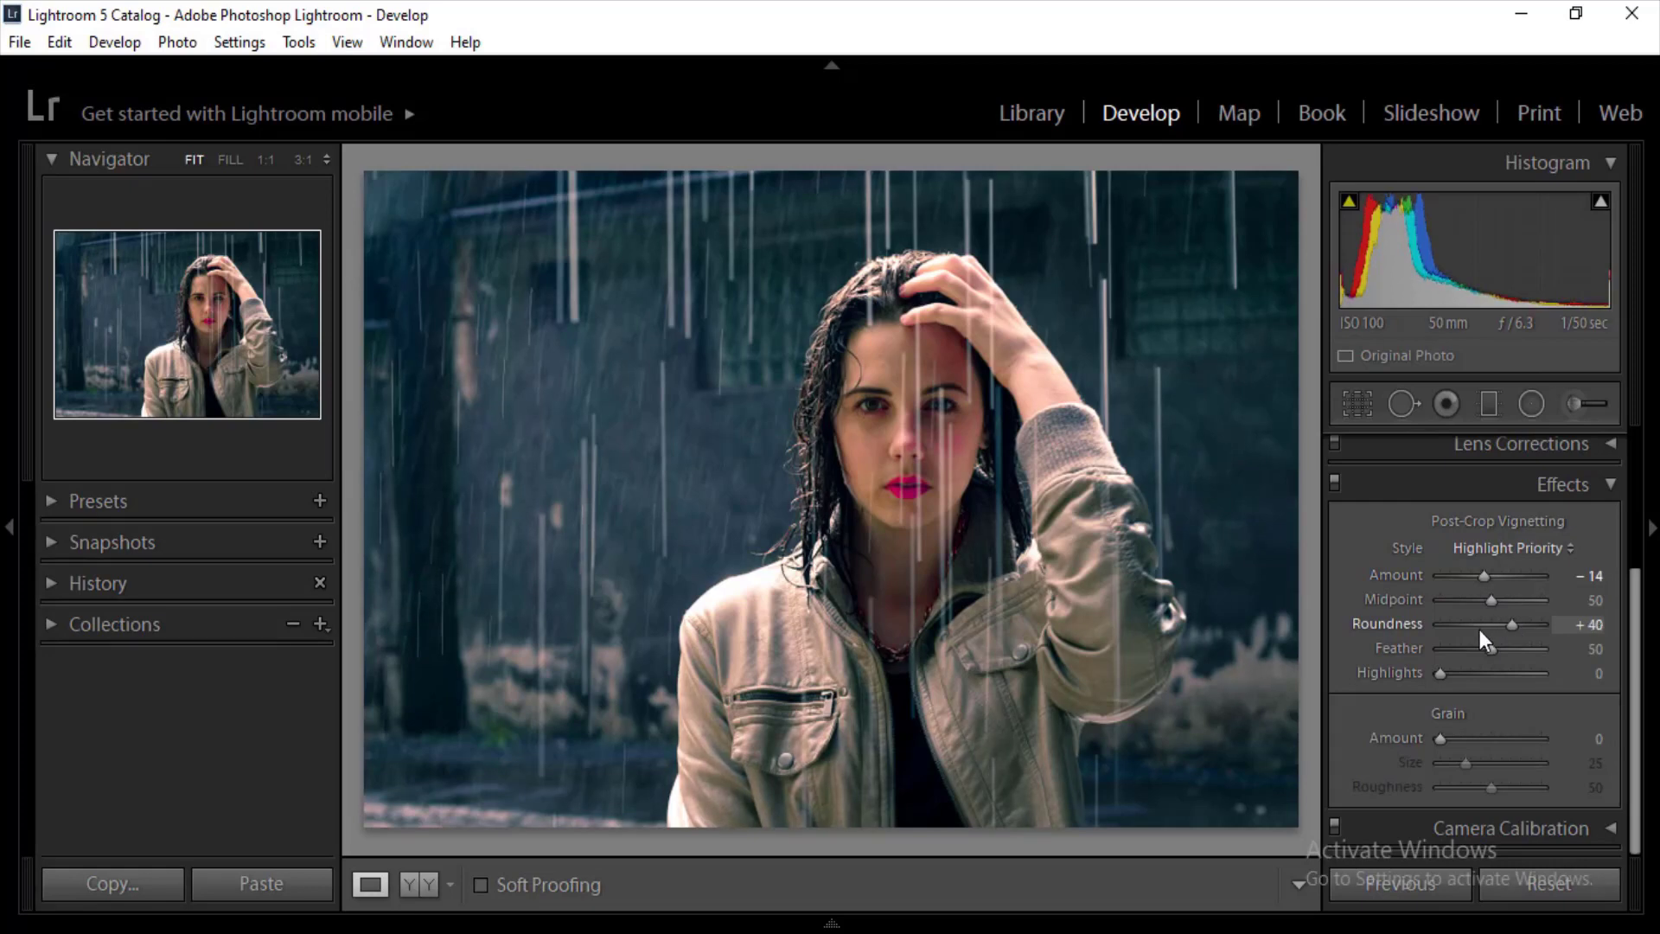
click(1477, 626)
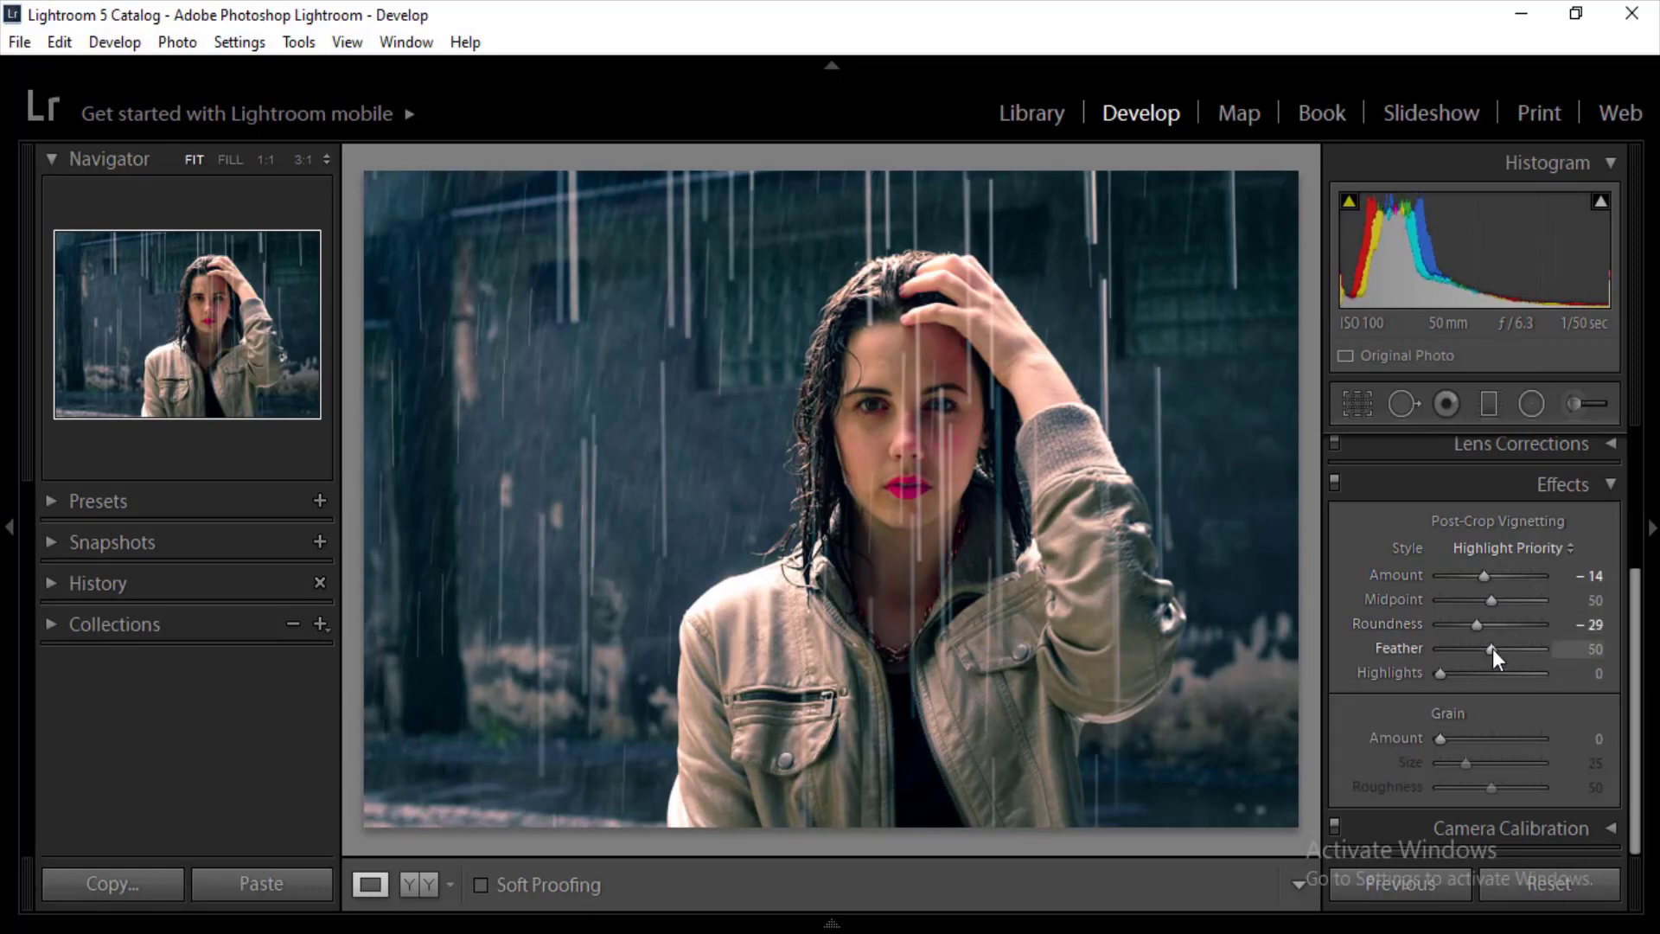
mouse_move(1492, 650)
mouse_down()
mouse_move(1537, 649)
mouse_move(1487, 656)
mouse_up()
click(1611, 483)
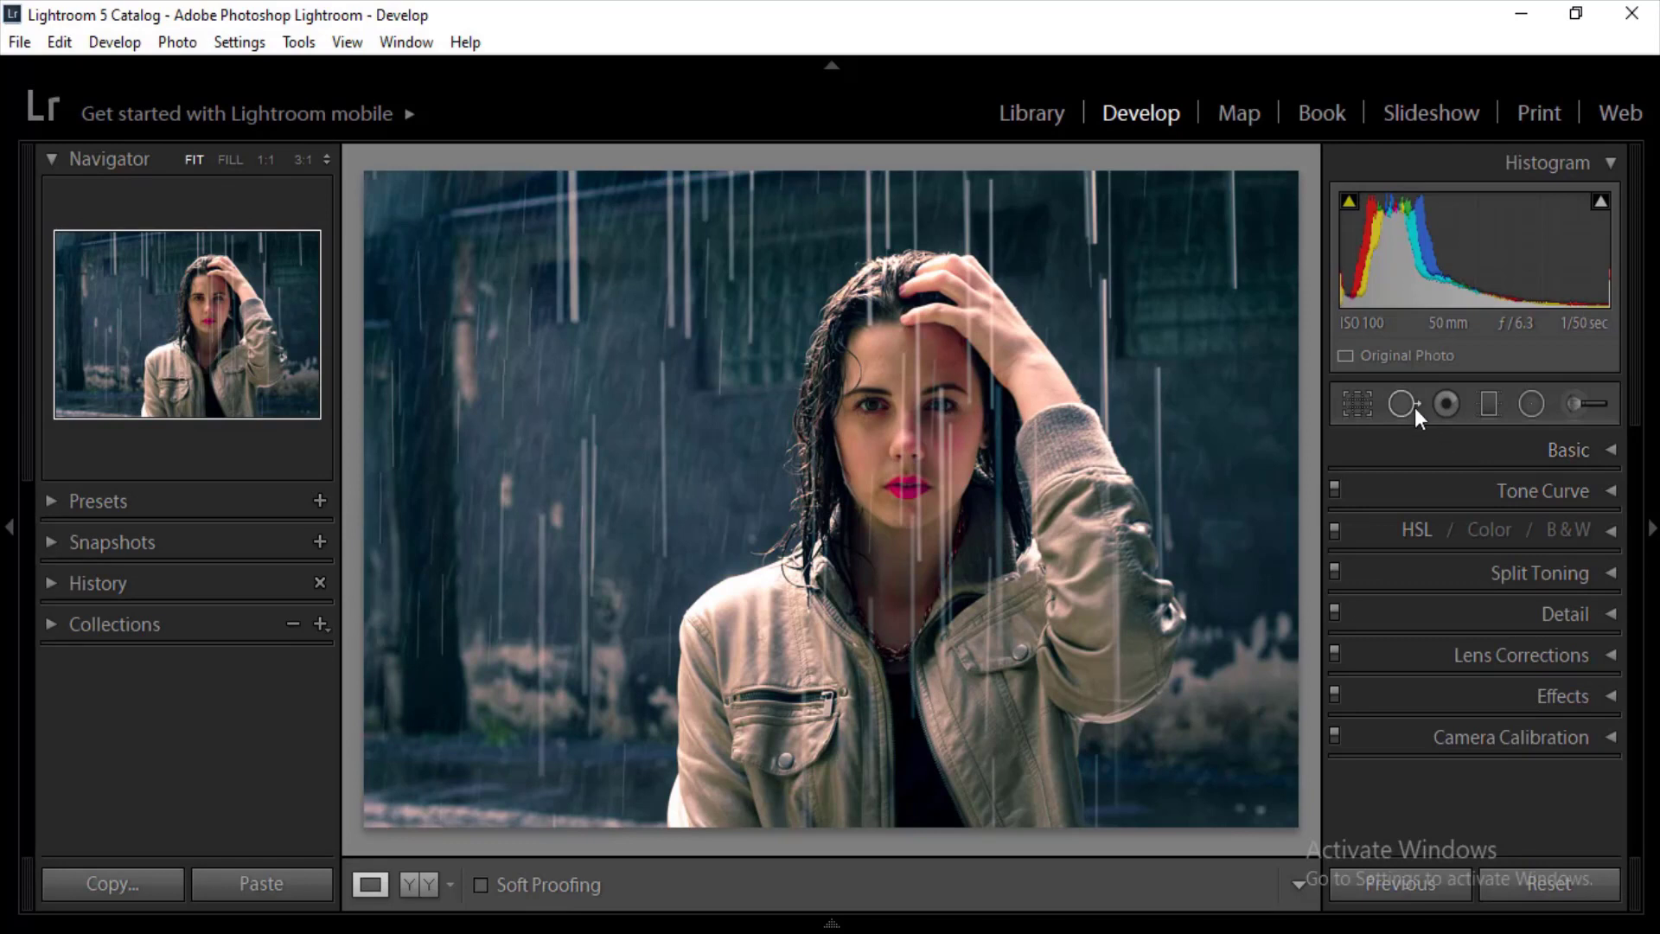
Step: Heal two small blemishes on the forehead with the Spot Removal tool in Heal mode at size 21
click(230, 160)
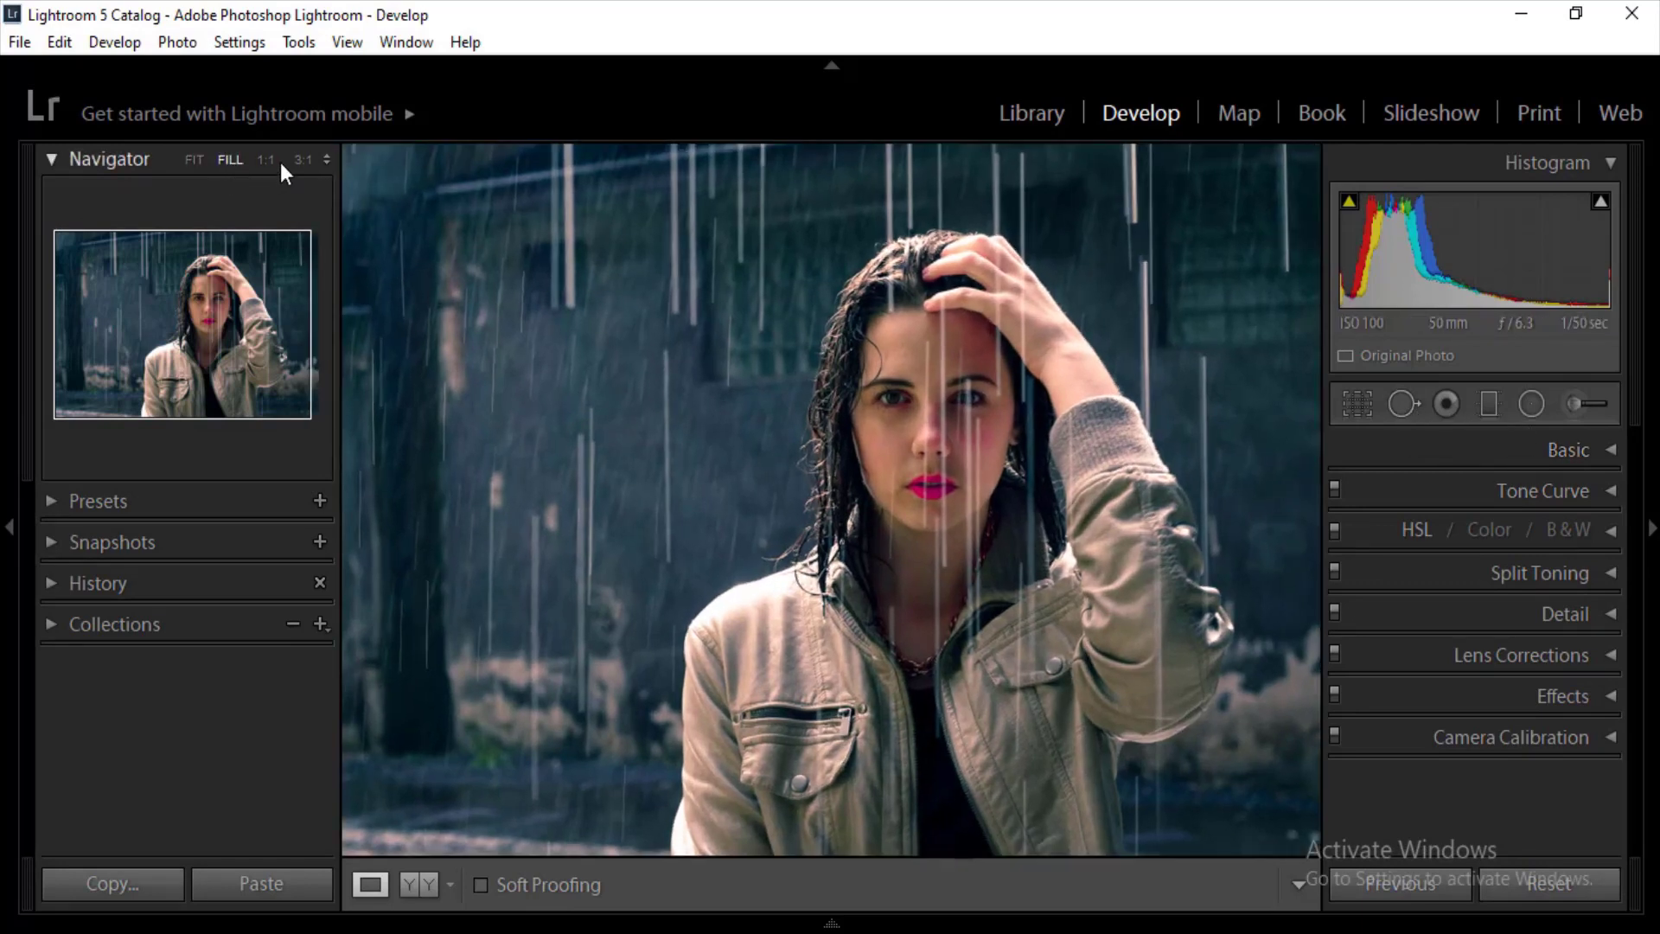
click(271, 158)
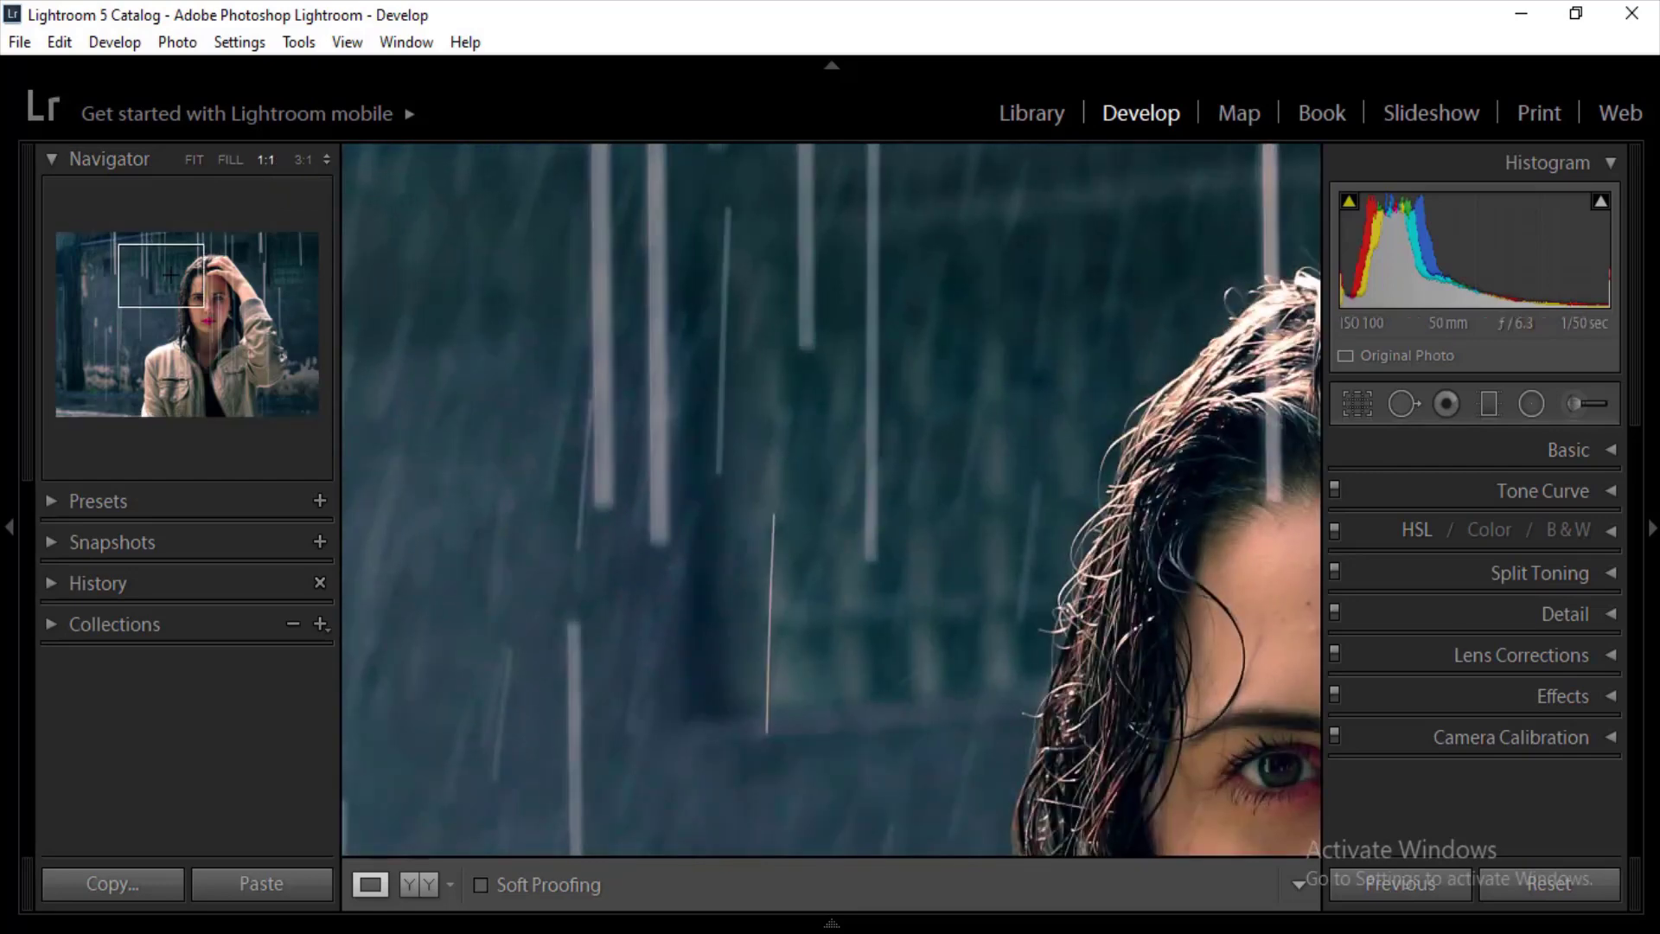
drag(170, 275, 207, 309)
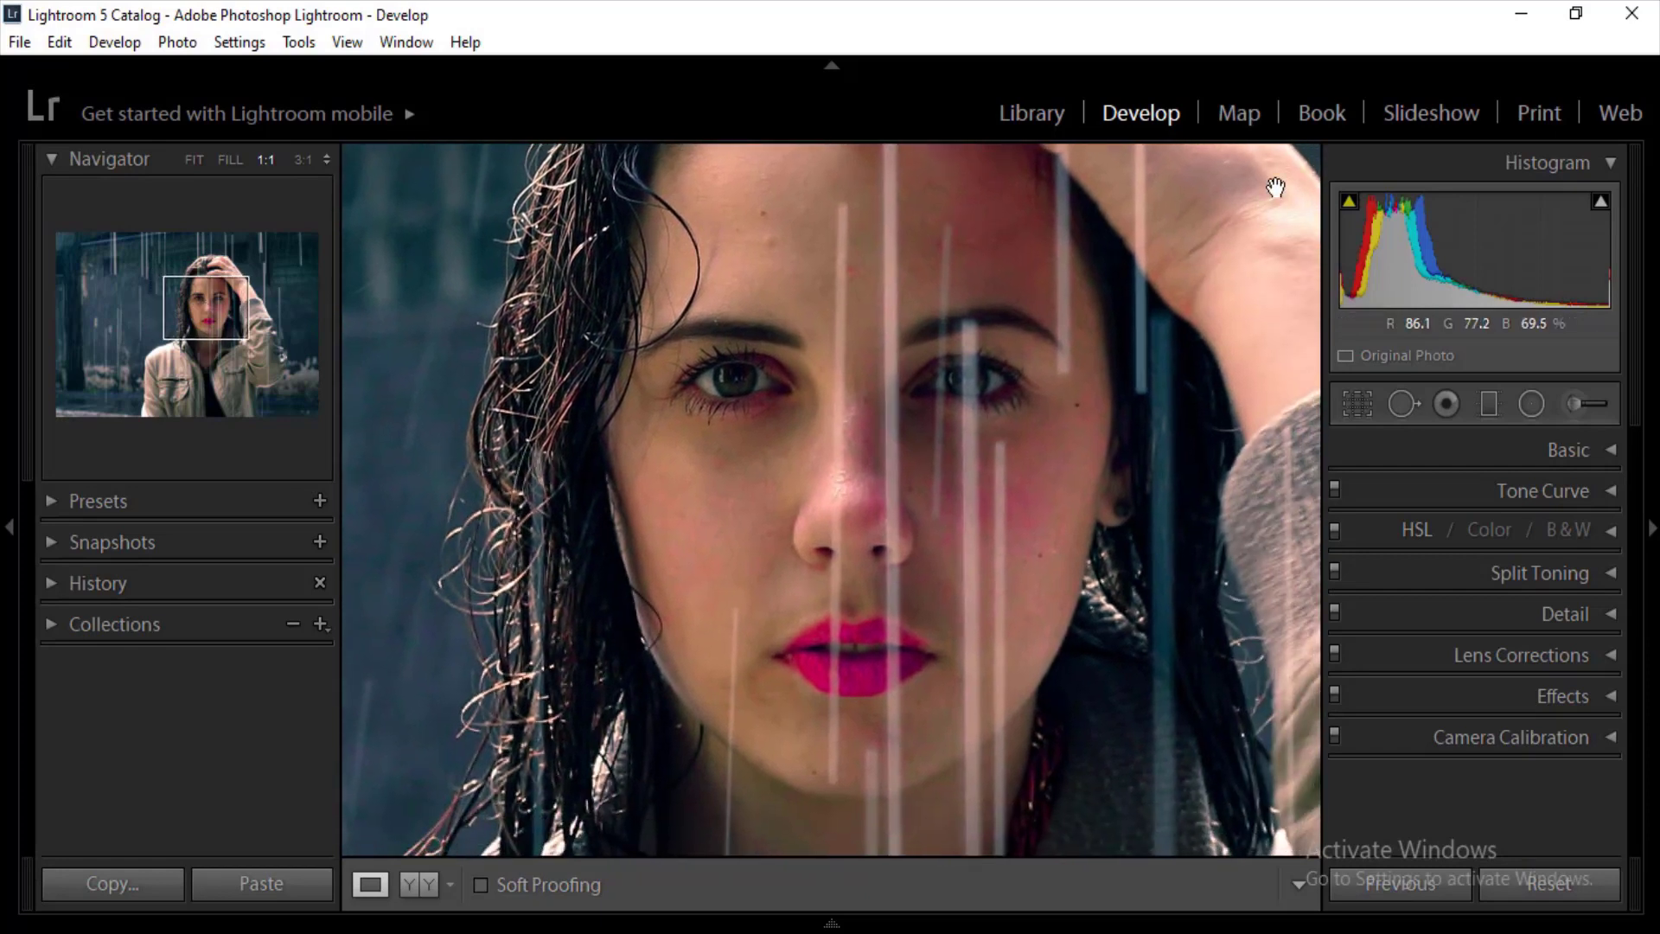
click(1402, 405)
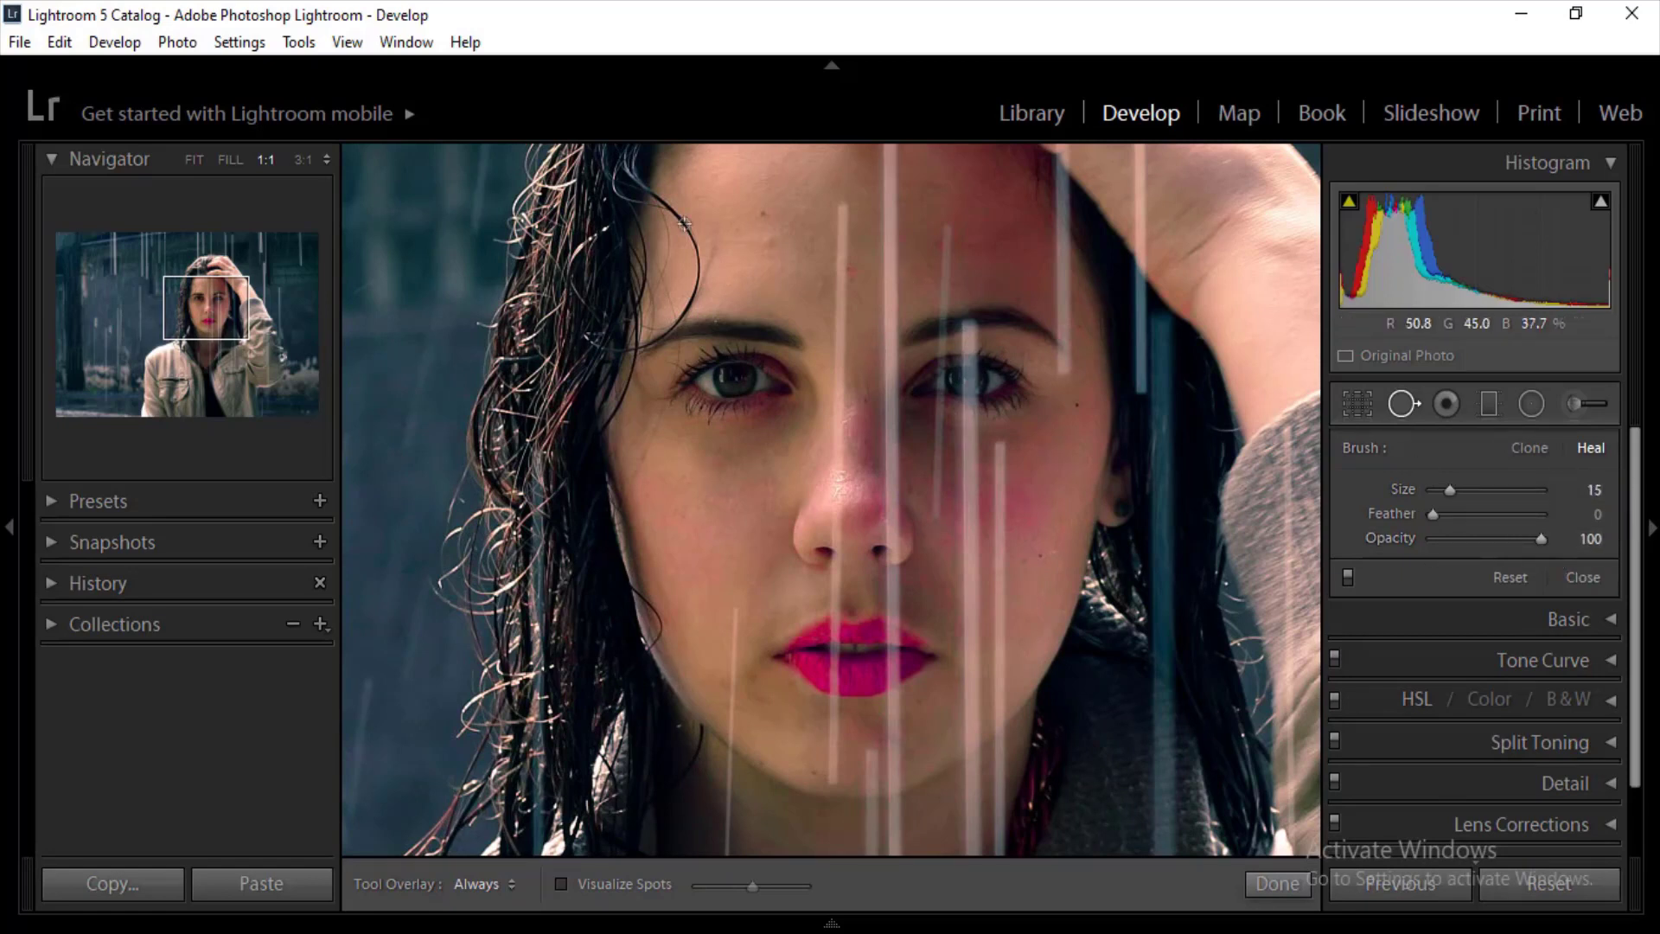
scroll(743, 244, up, 2)
click(767, 239)
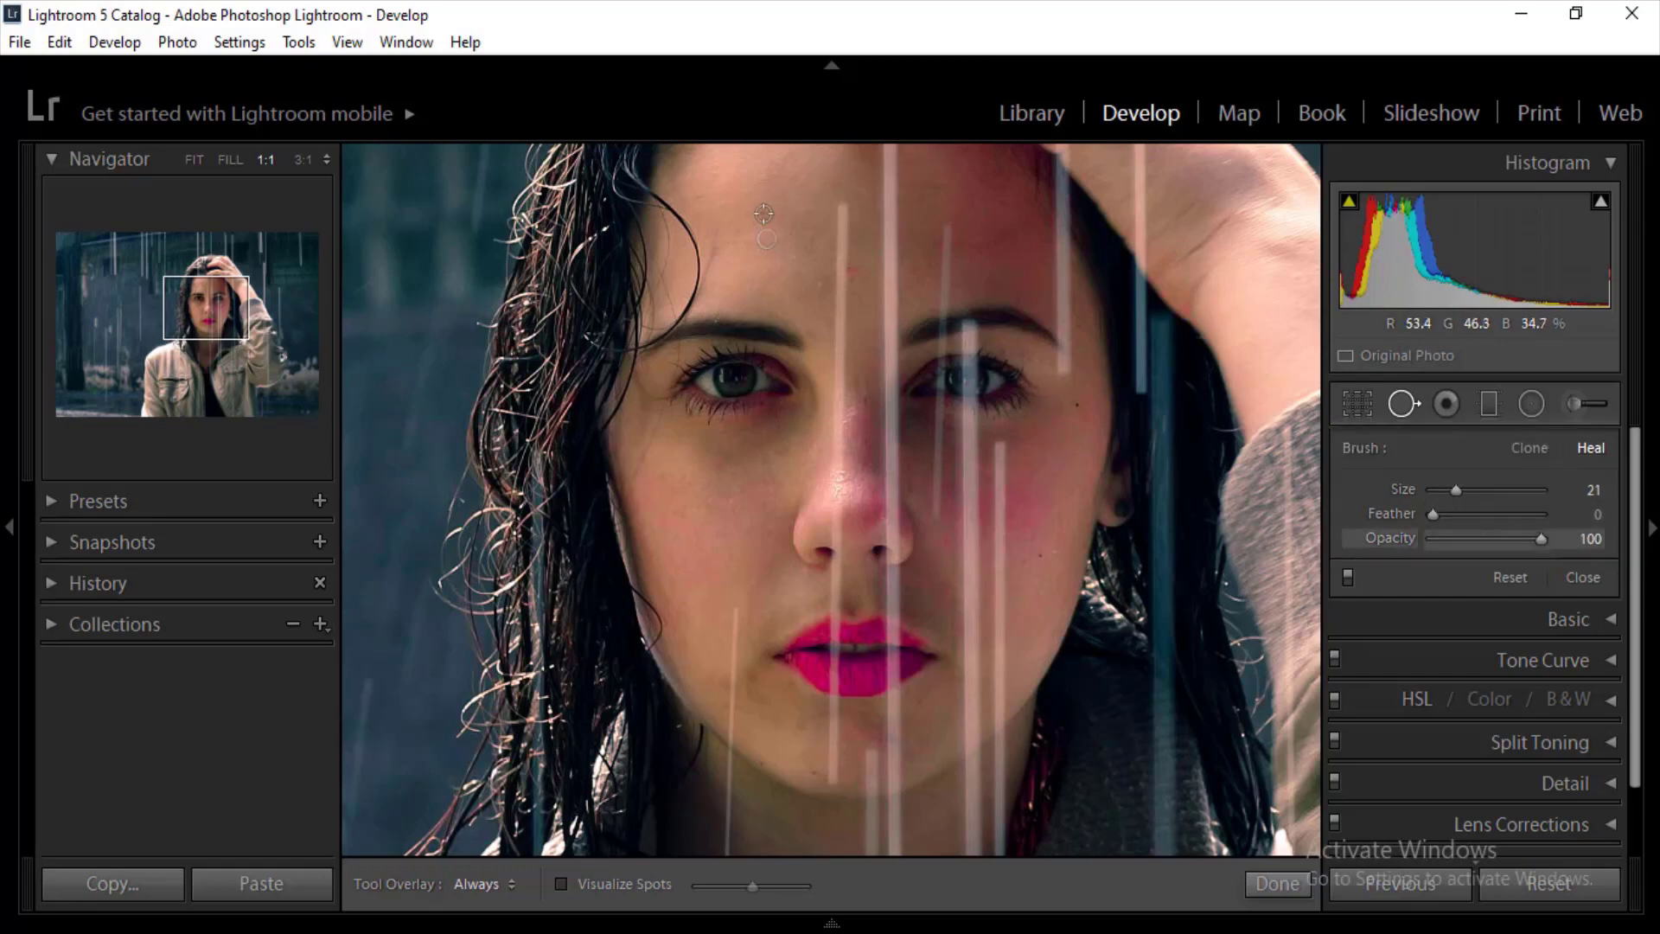
click(763, 213)
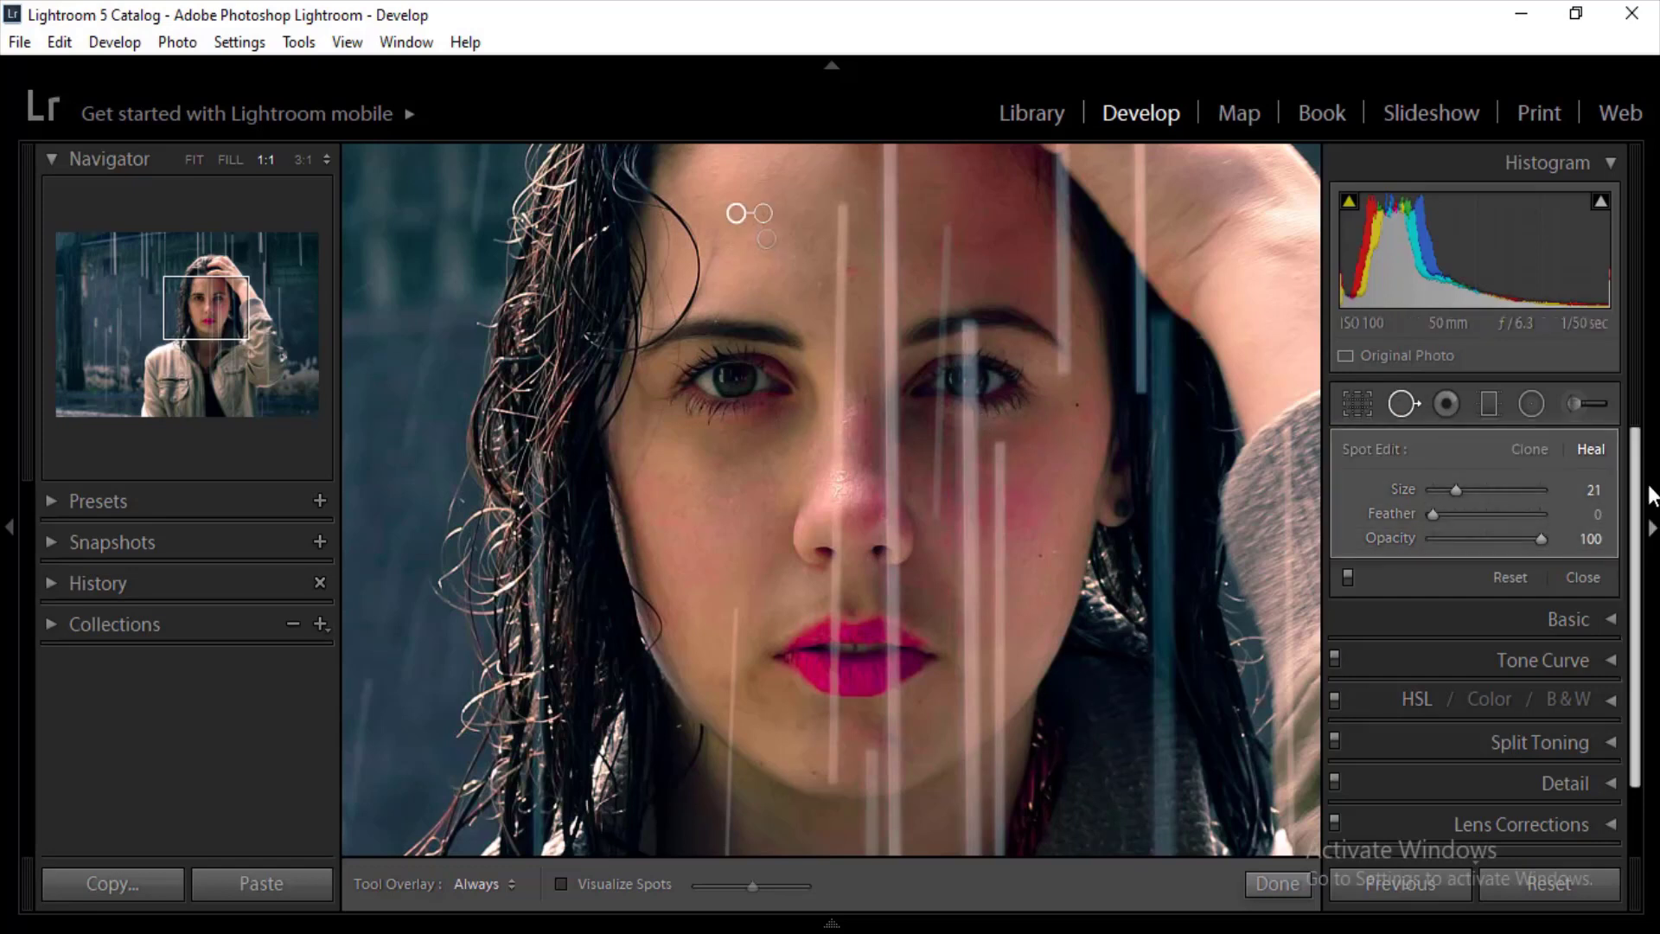
Step: Heal the dark spots on the rain-streaked cheek and the blemishes on the chin and nose bridge
click(1041, 556)
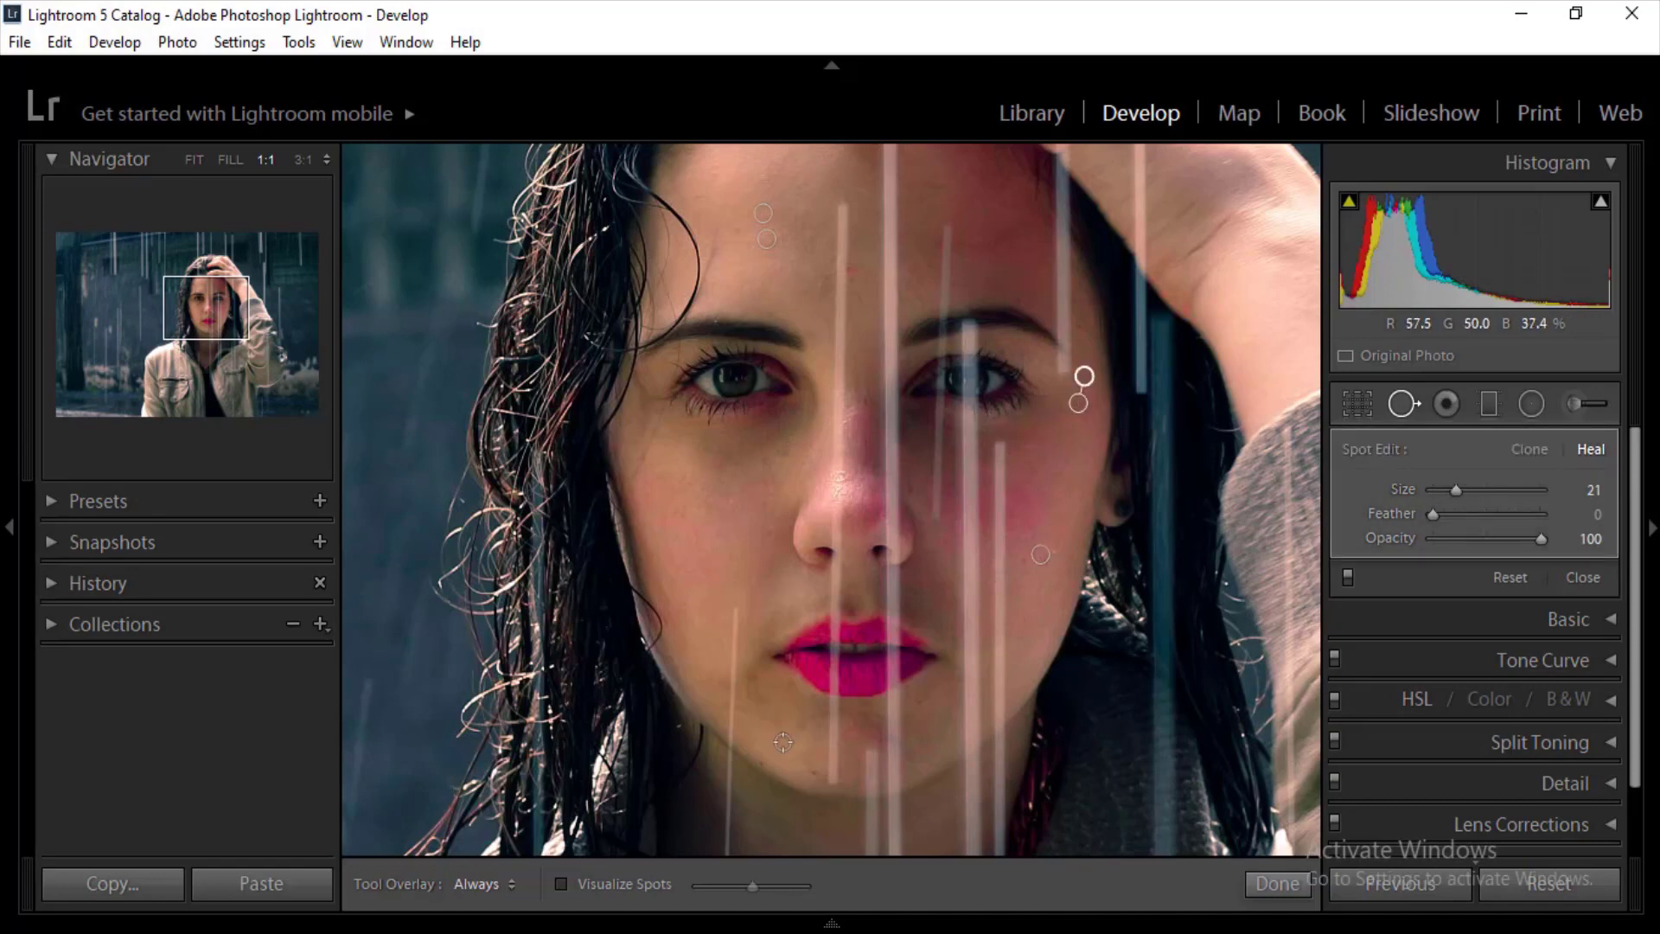
click(814, 774)
click(808, 724)
click(920, 701)
click(864, 438)
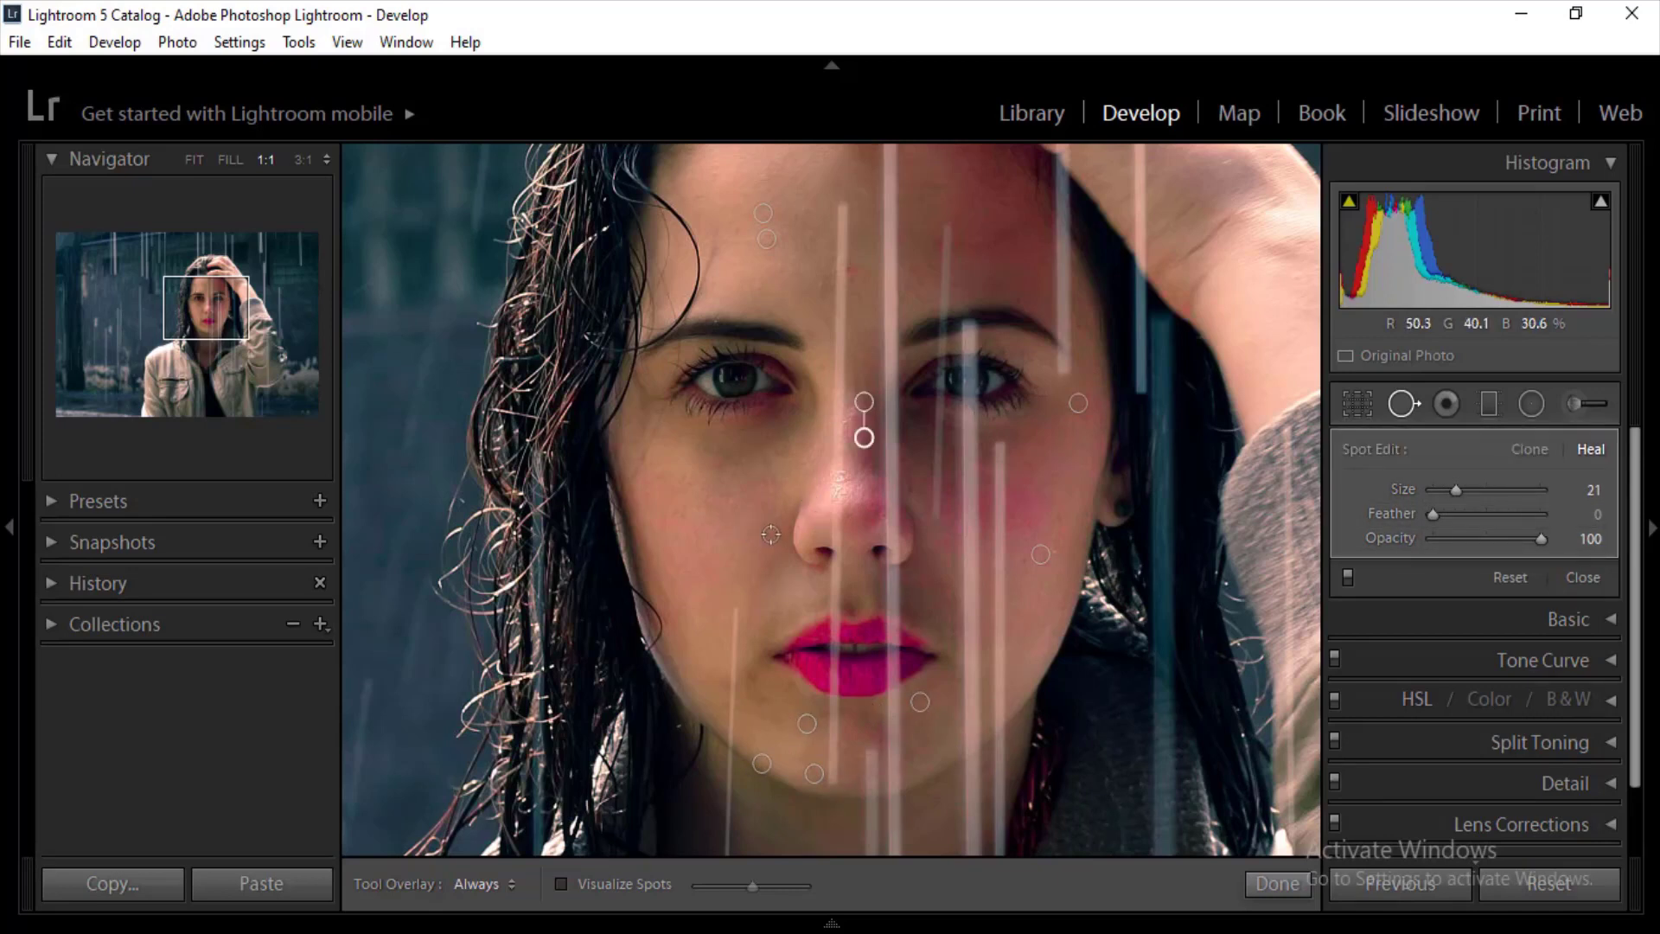
Step: Heal the remaining blemishes beside the nose, on the other cheek and on the forehead above the eyebrow
click(760, 561)
click(816, 280)
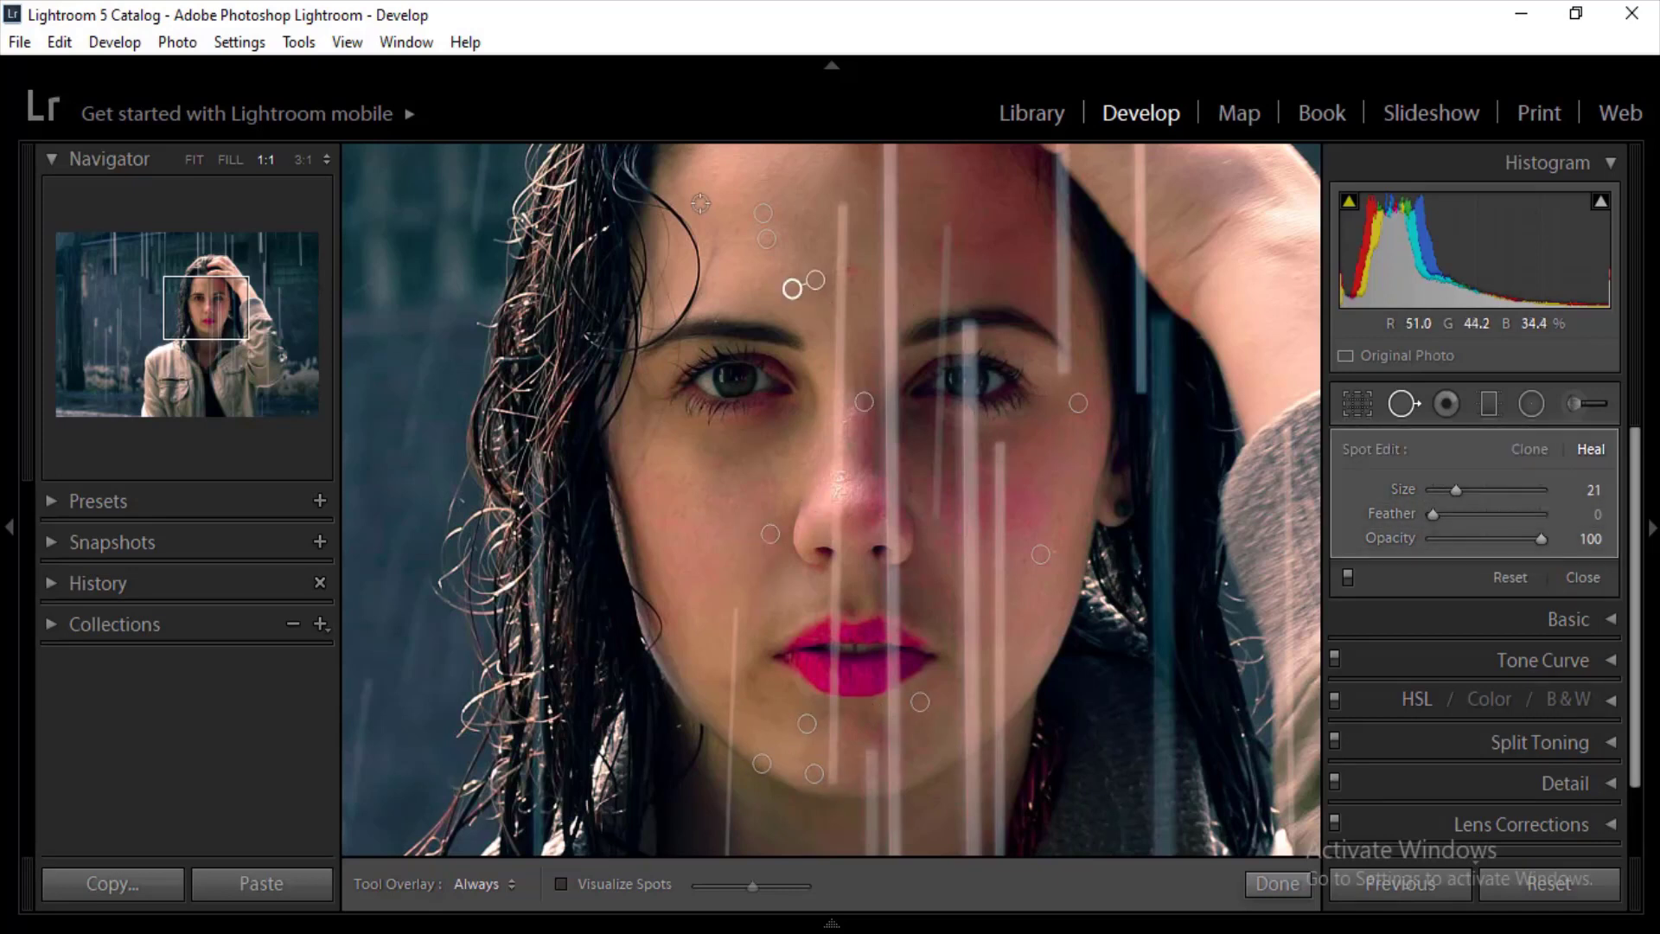
click(719, 485)
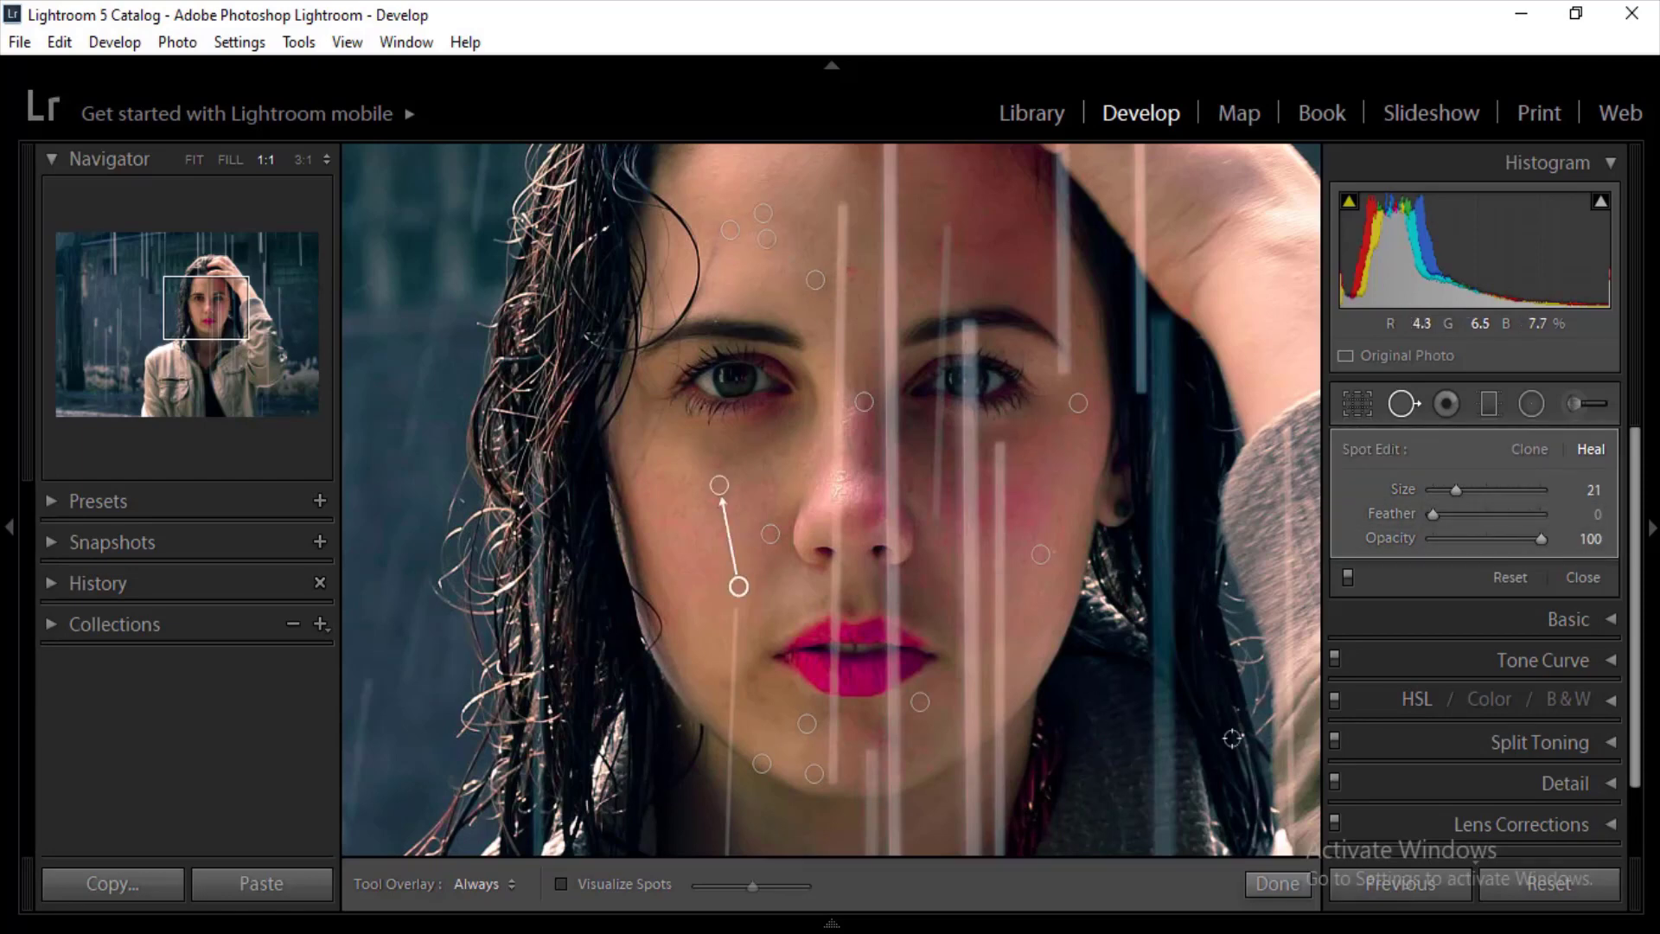
click(560, 884)
click(560, 884)
click(912, 485)
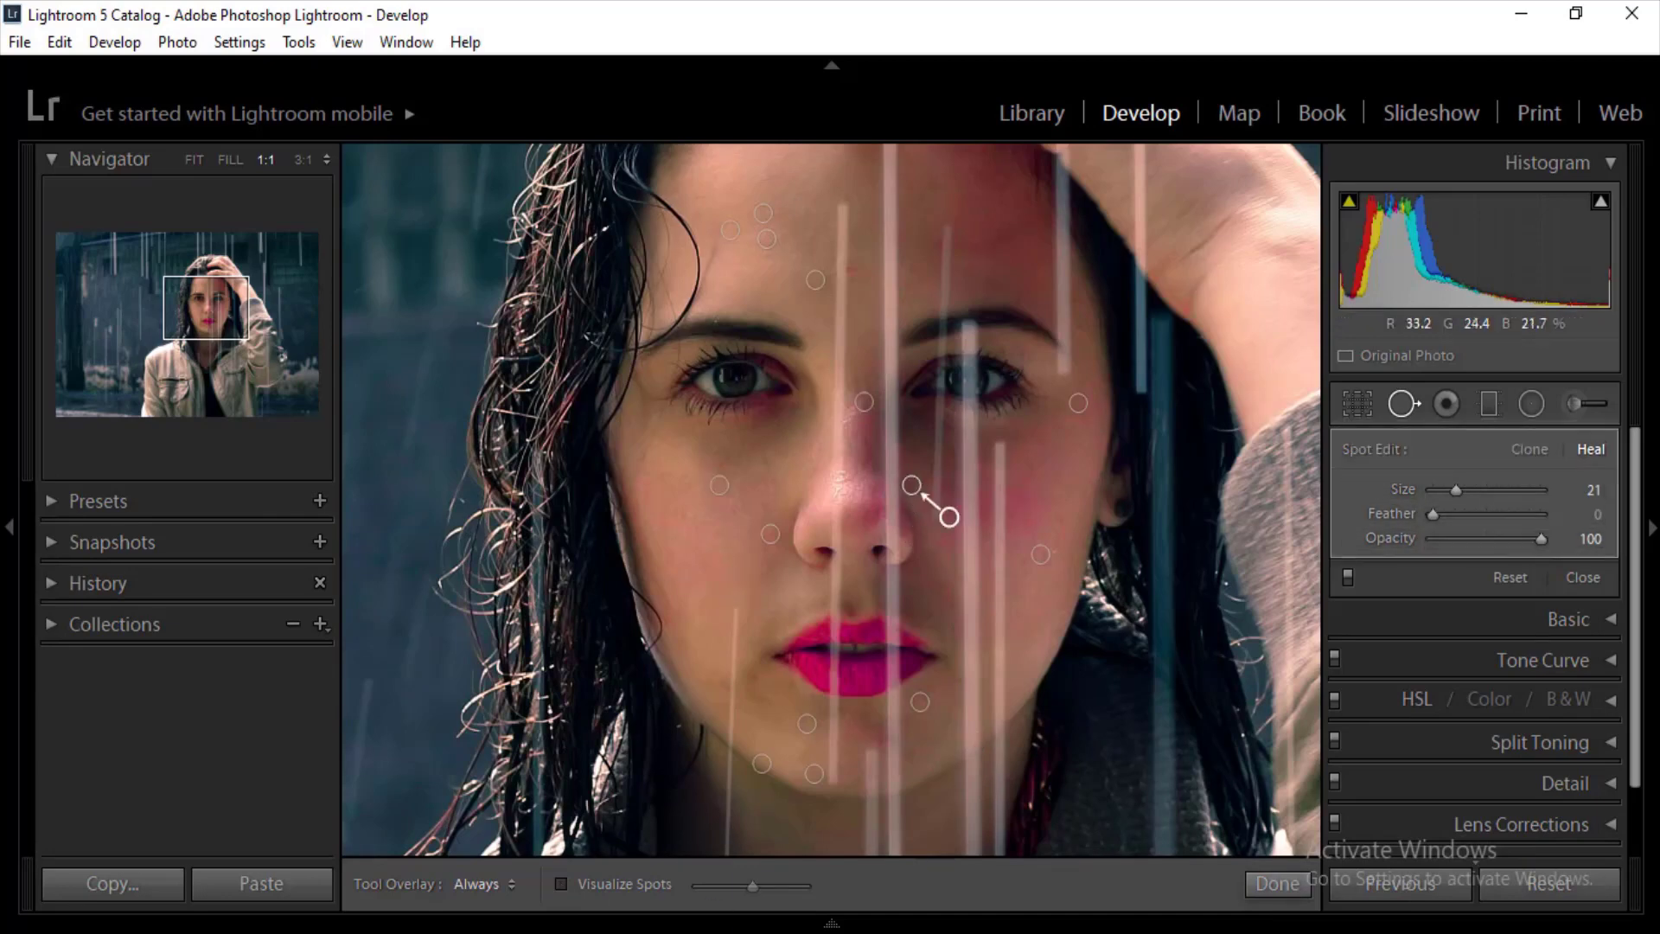
Step: Finish the spot removal and set up a new Adjustment Brush mask with Exposure 0.32
click(1274, 884)
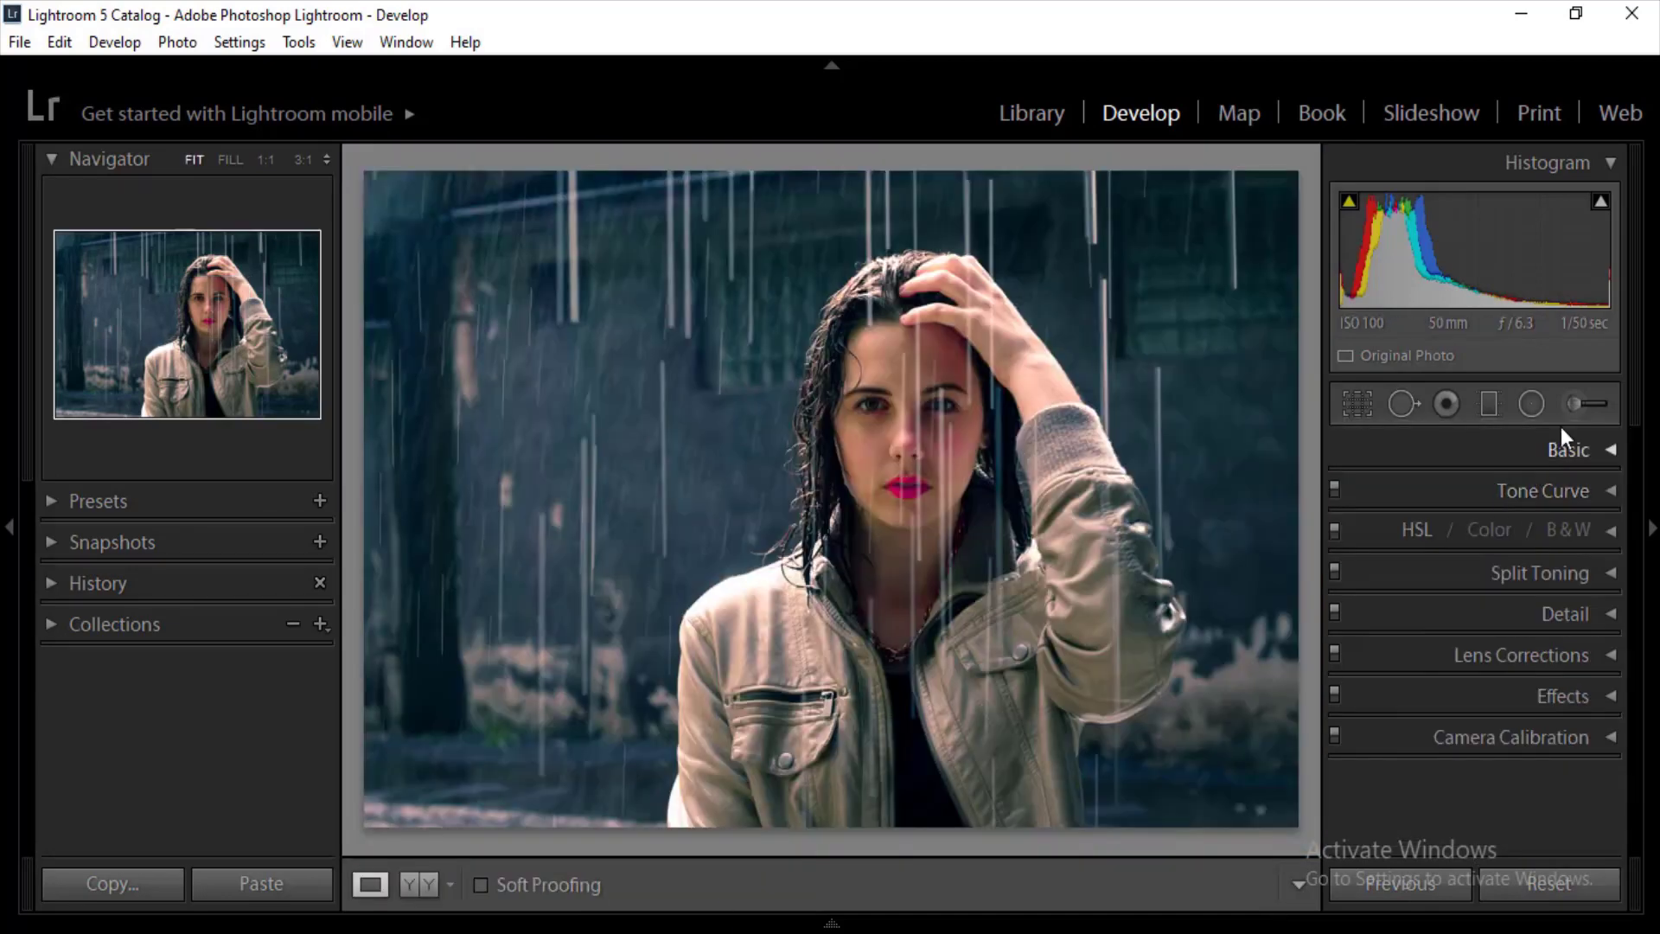
click(1574, 410)
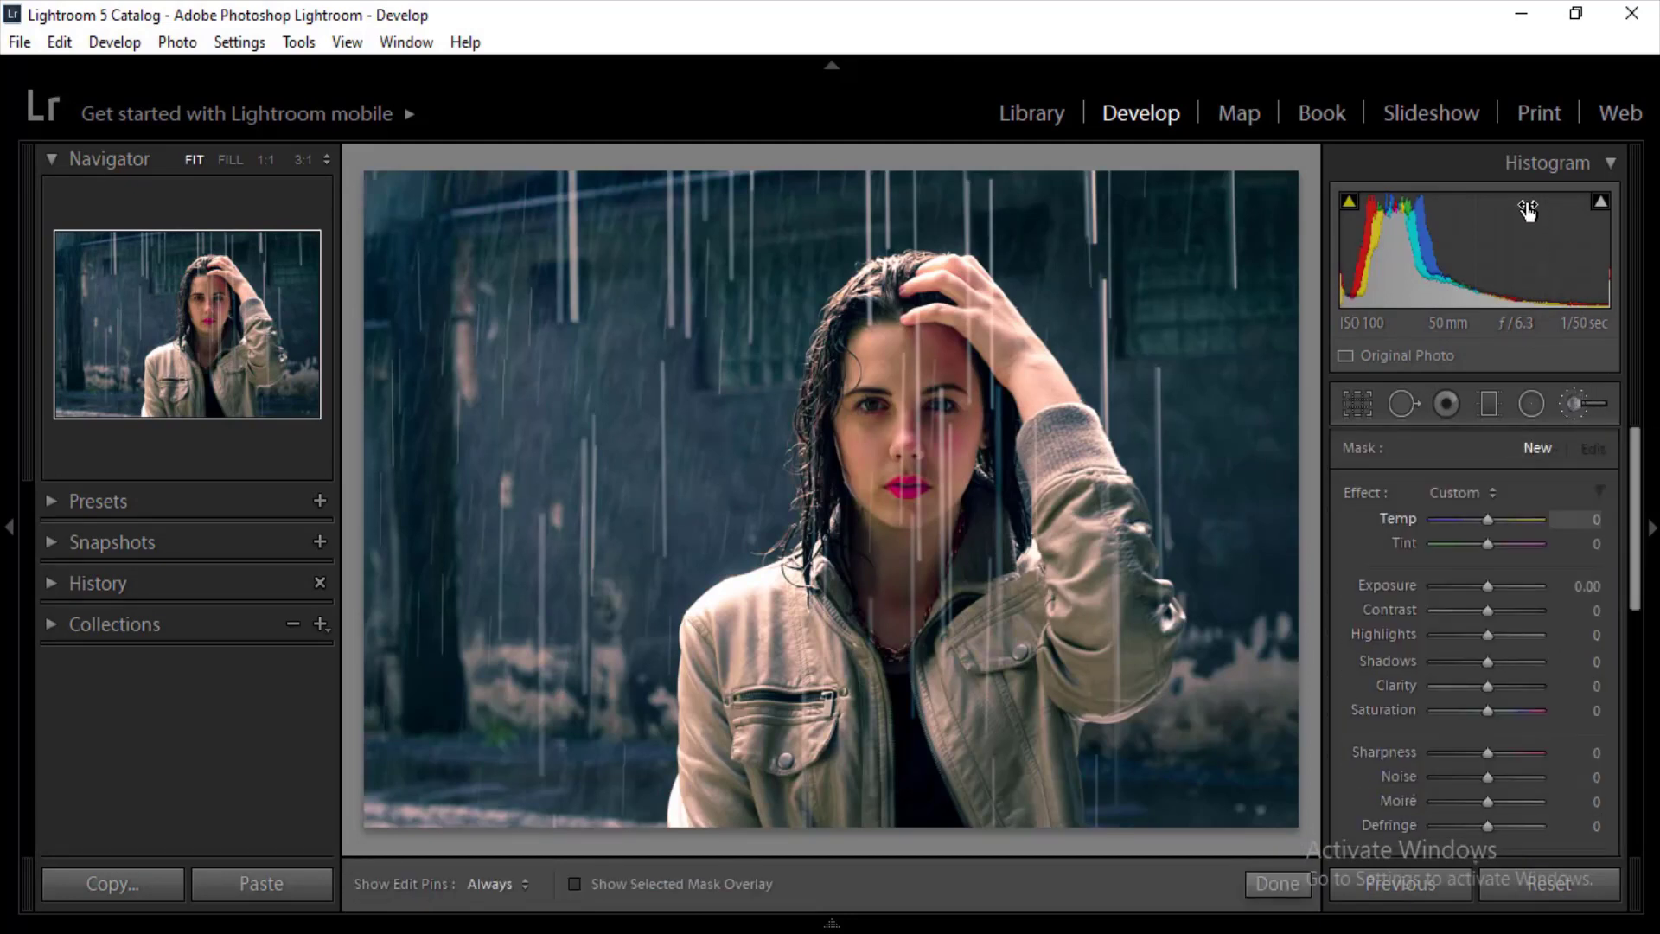
click(1610, 164)
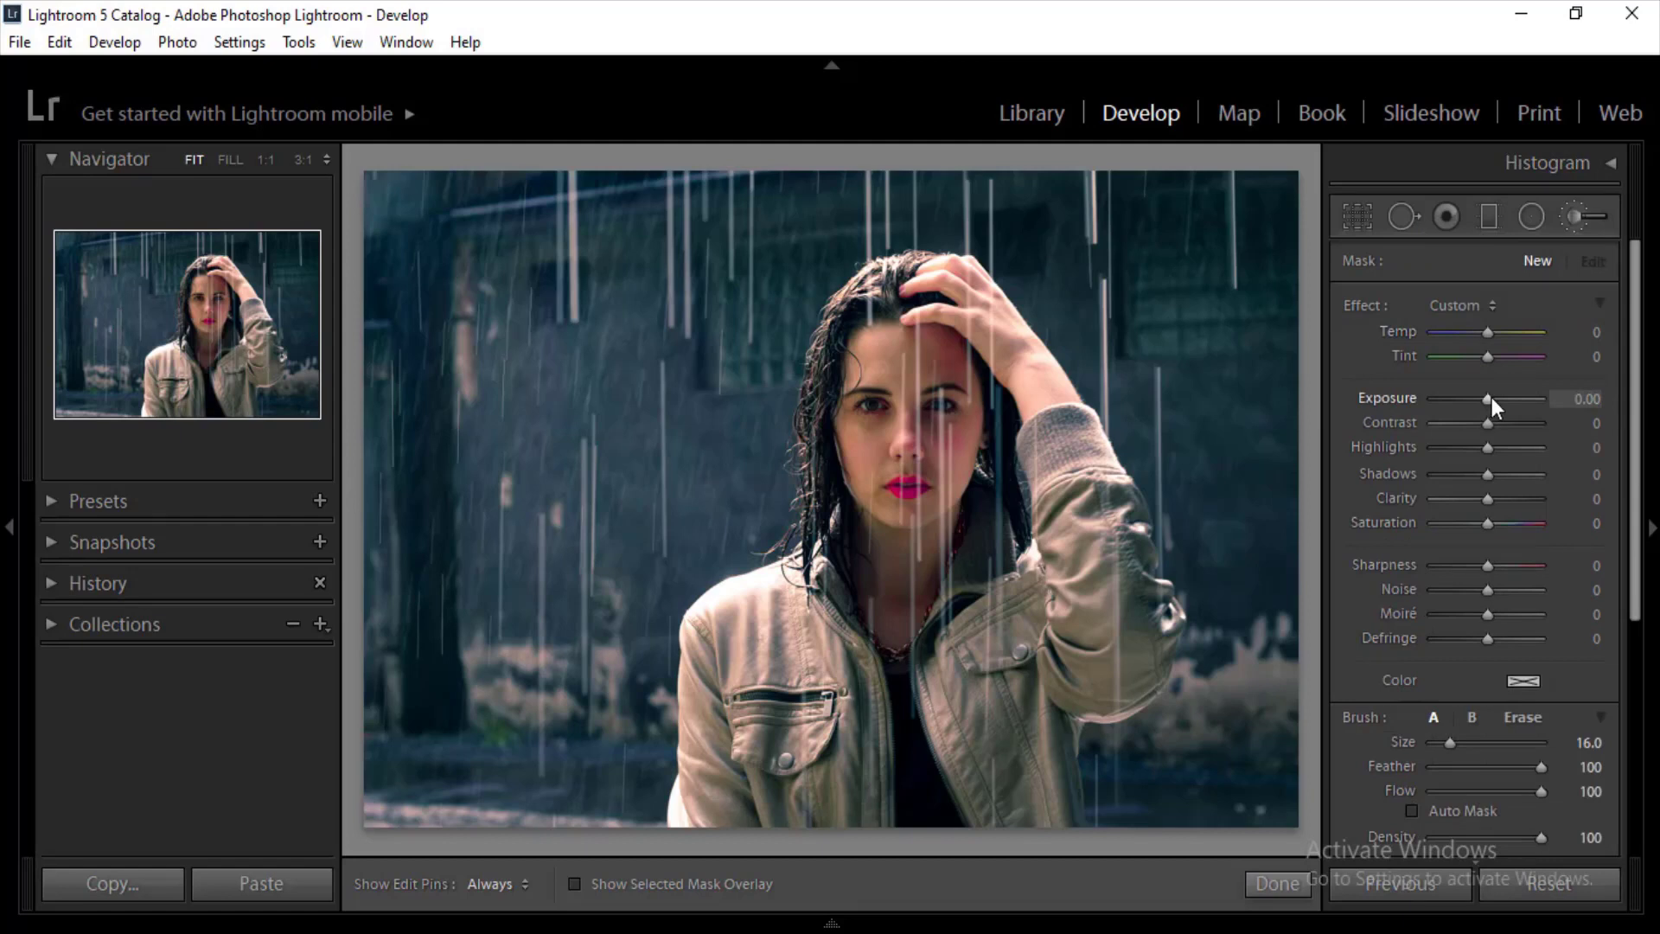
drag(1491, 397, 1497, 398)
drag(1497, 397, 1494, 401)
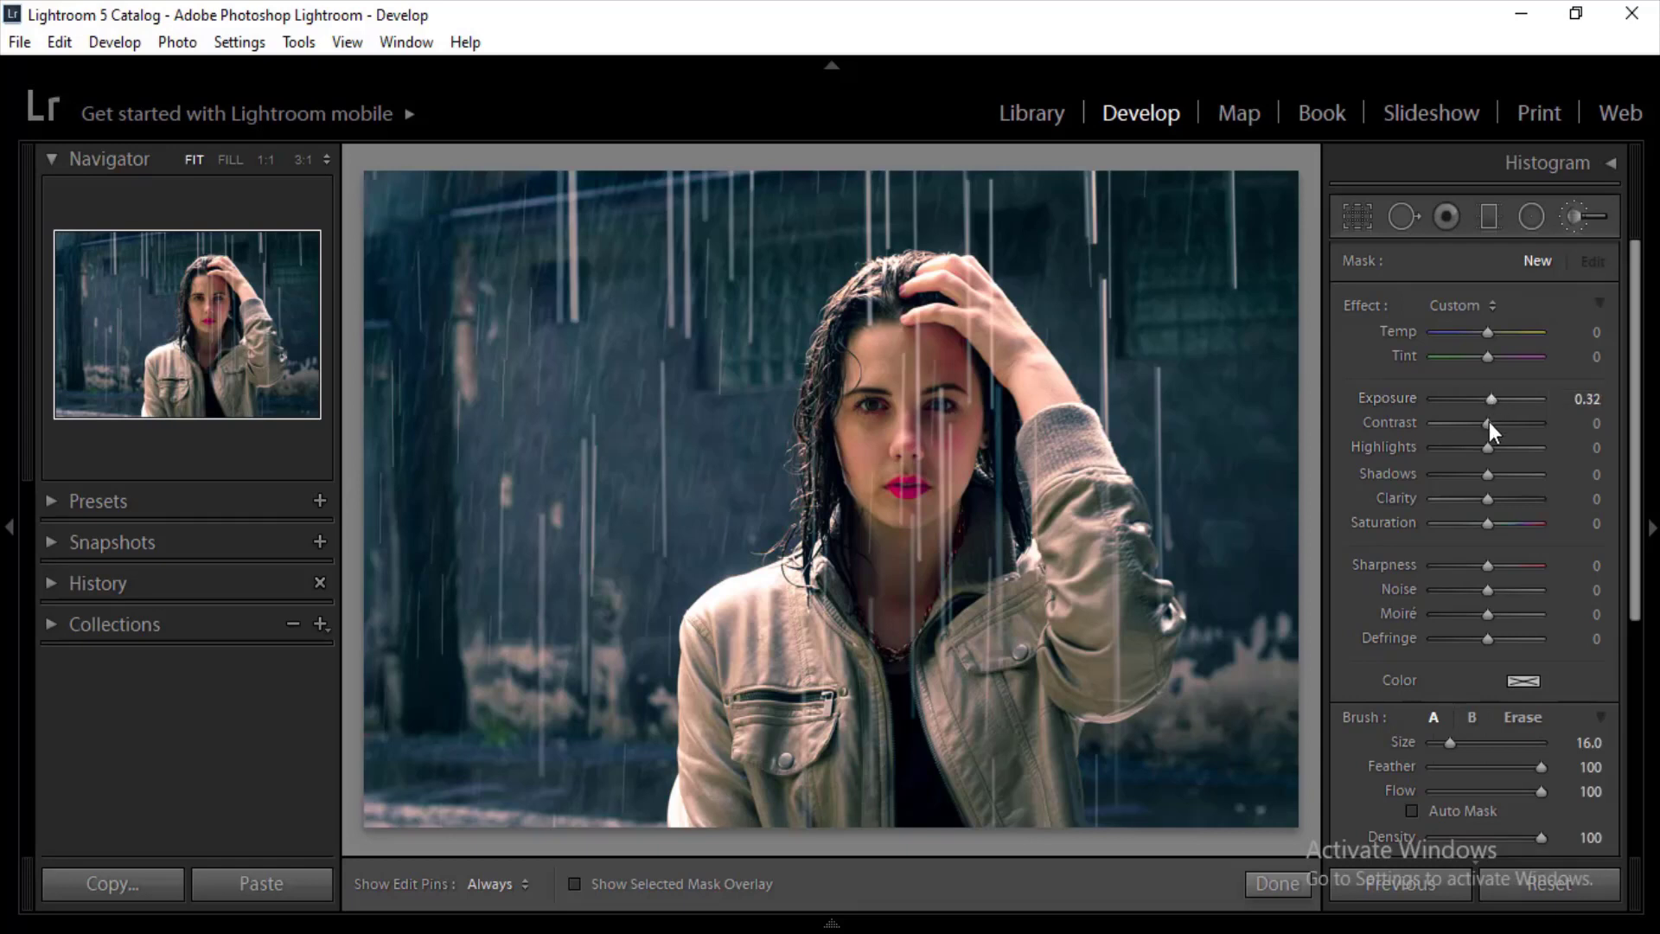
Step: Set the brush effect to Contrast -20, Highlights -52, Shadows 43, Clarity -8 and Noise -26
drag(1486, 424, 1475, 424)
drag(1472, 449, 1456, 449)
drag(1492, 470, 1509, 475)
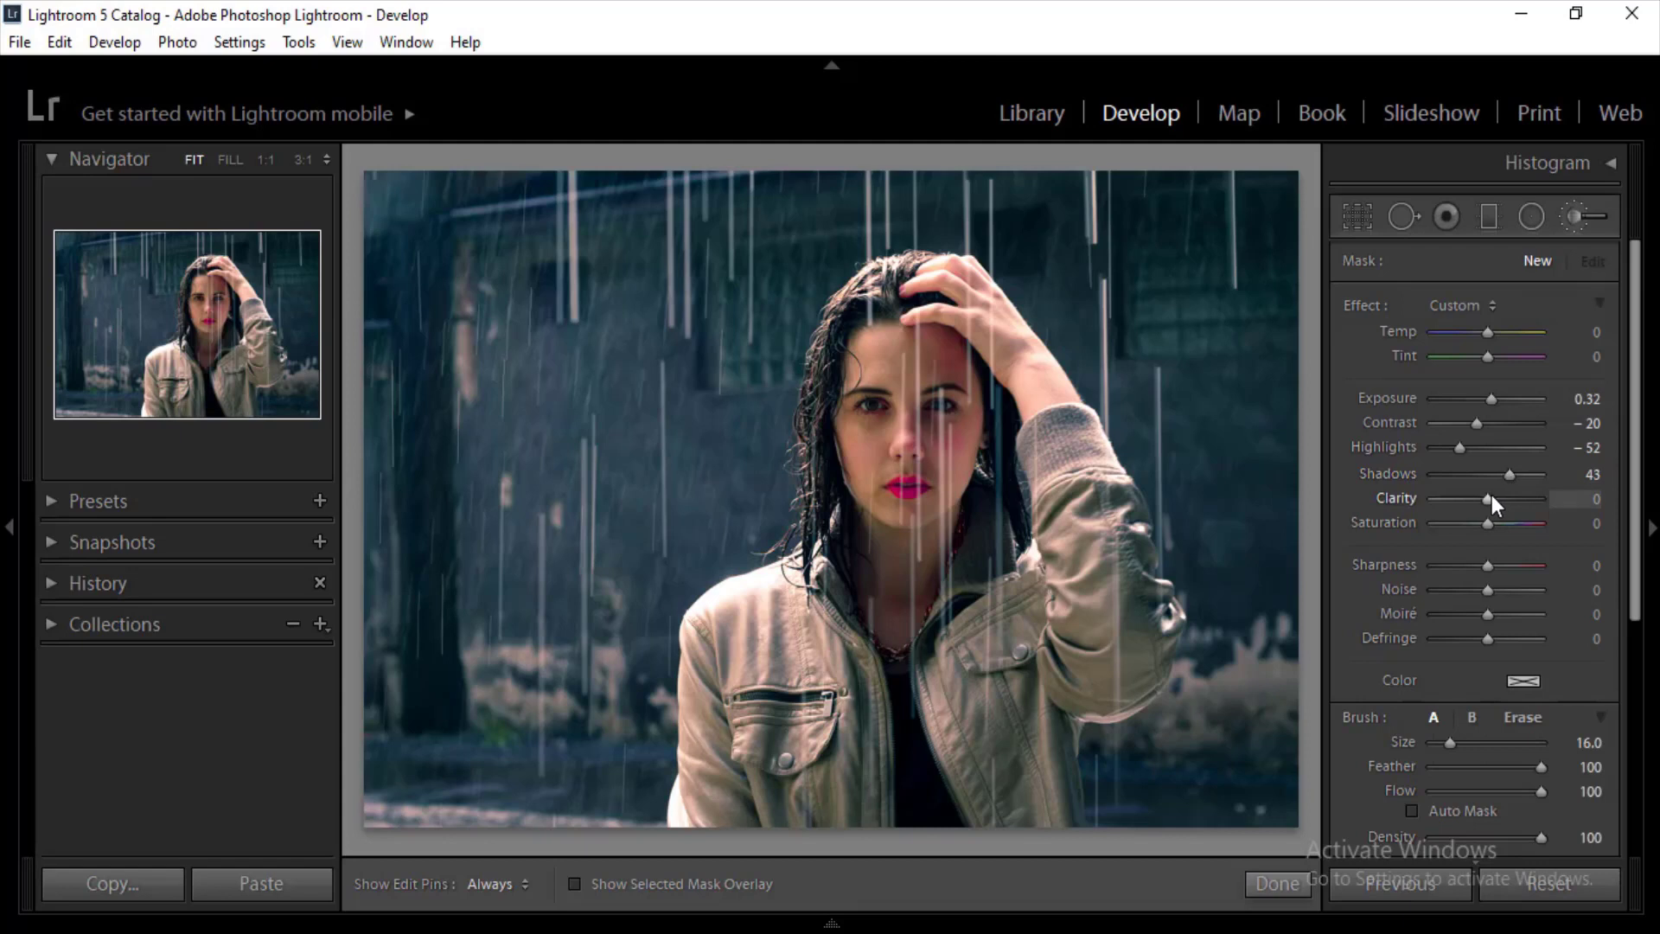
drag(1486, 495, 1484, 495)
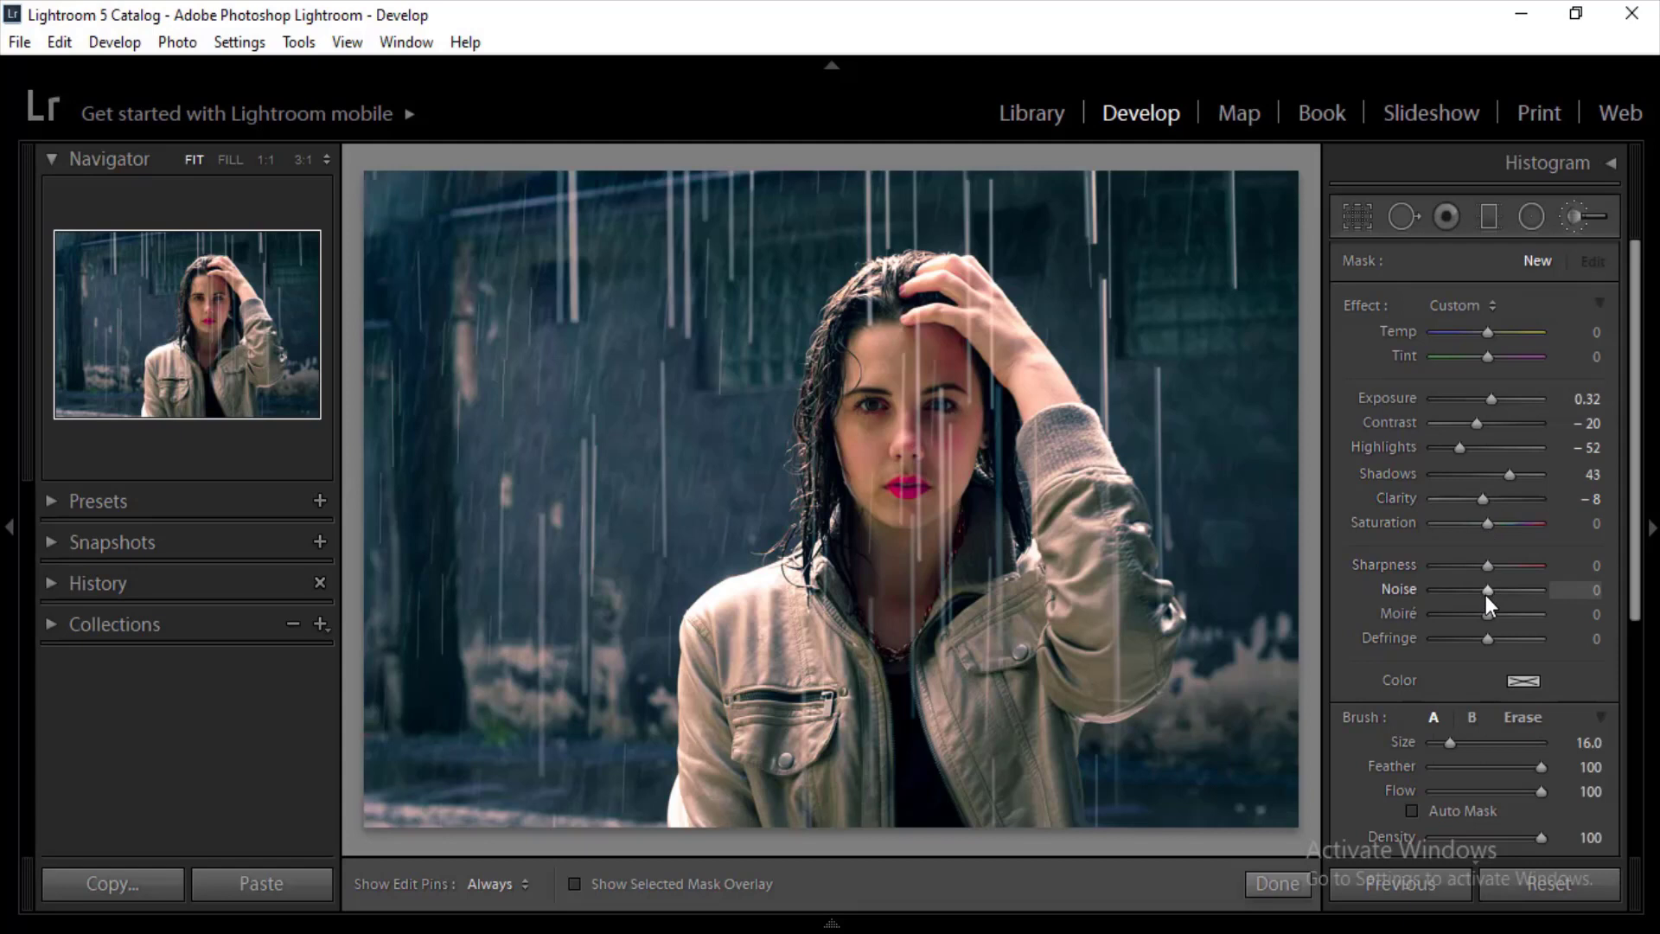
drag(1485, 594, 1470, 594)
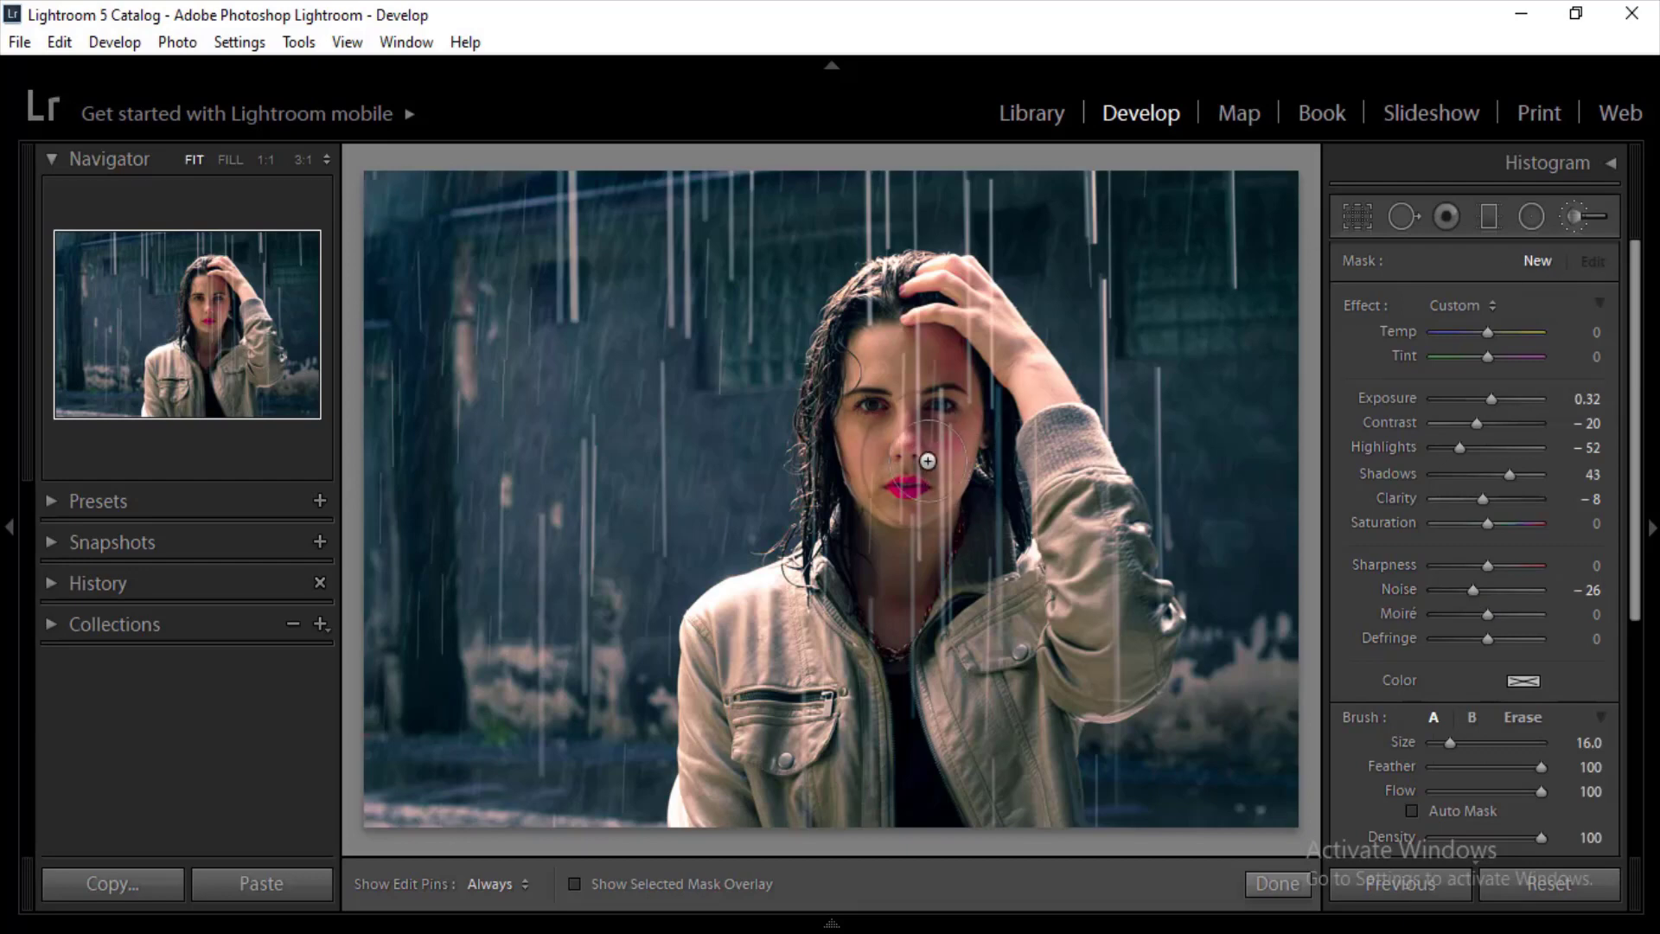
Step: Paint the skin adjustment over both cheeks and the lower face with a size 16 brush at 1:1 view
click(267, 160)
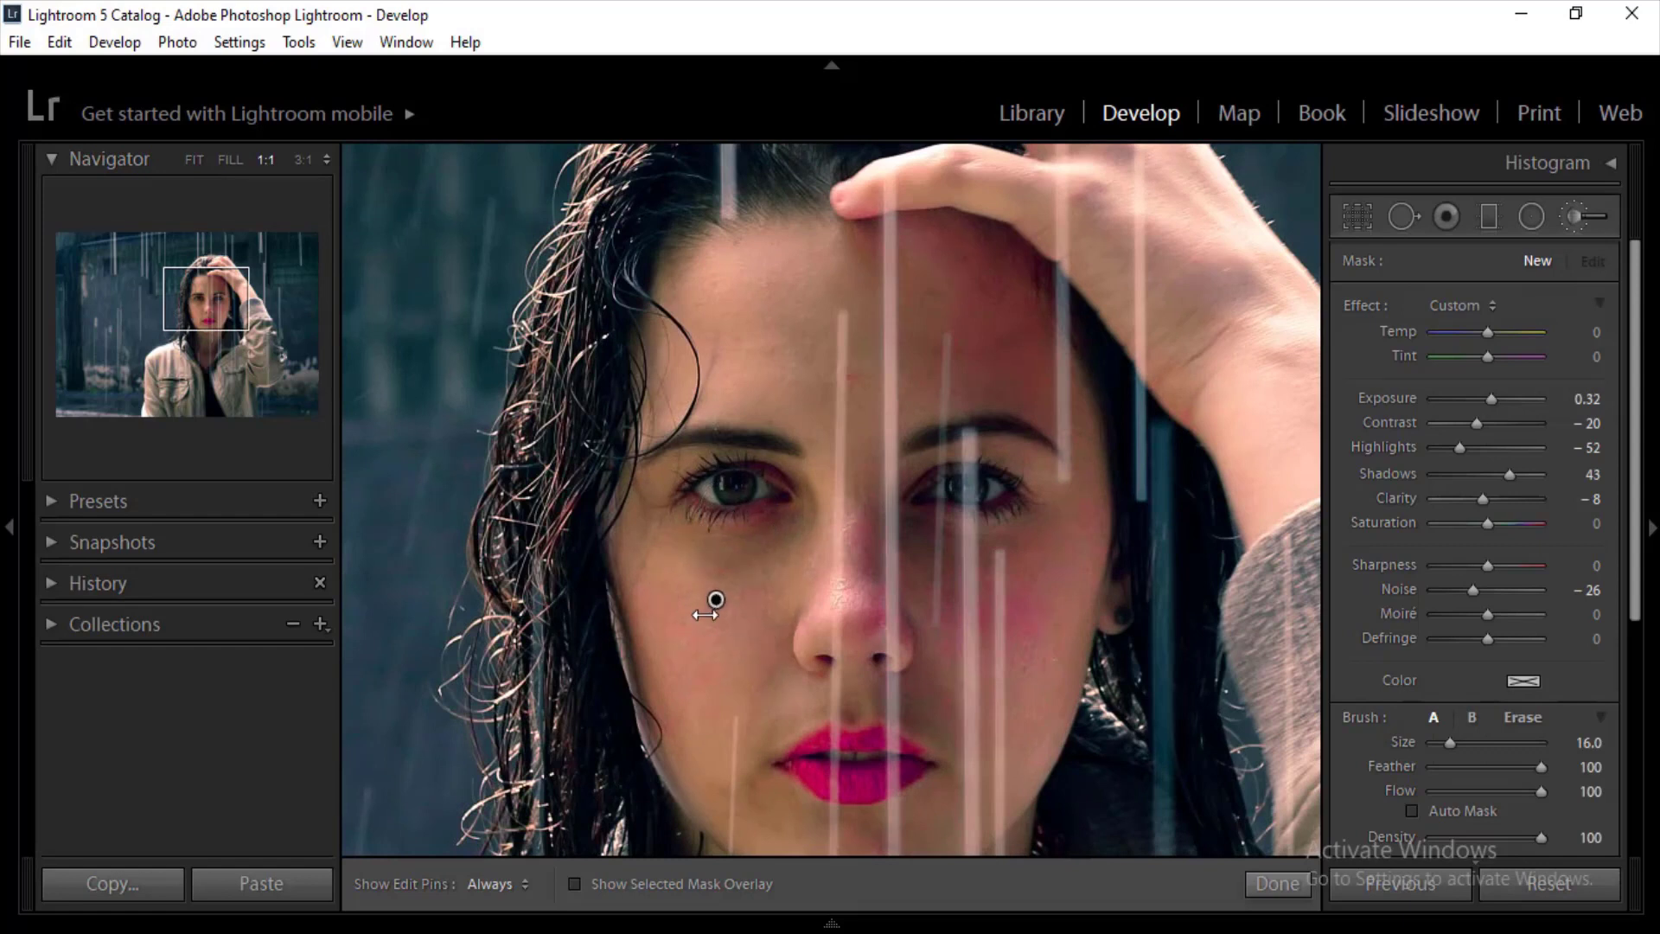
mouse_move(716, 599)
mouse_down()
mouse_move(689, 649)
mouse_move(714, 655)
mouse_up()
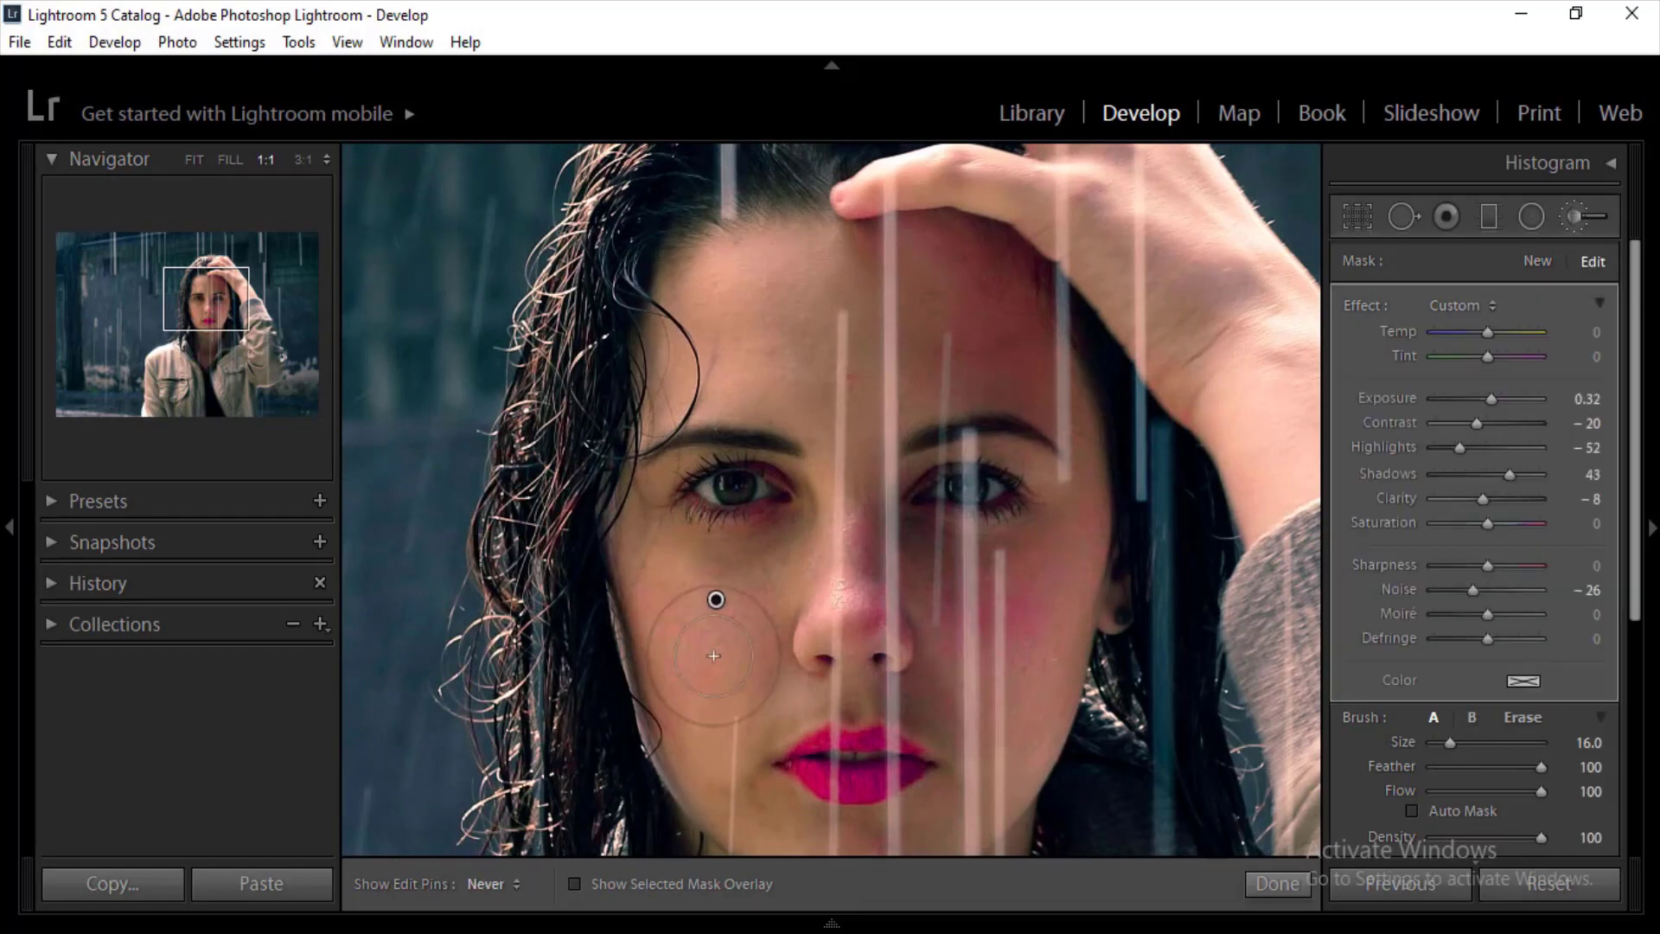
key(h)
key(h)
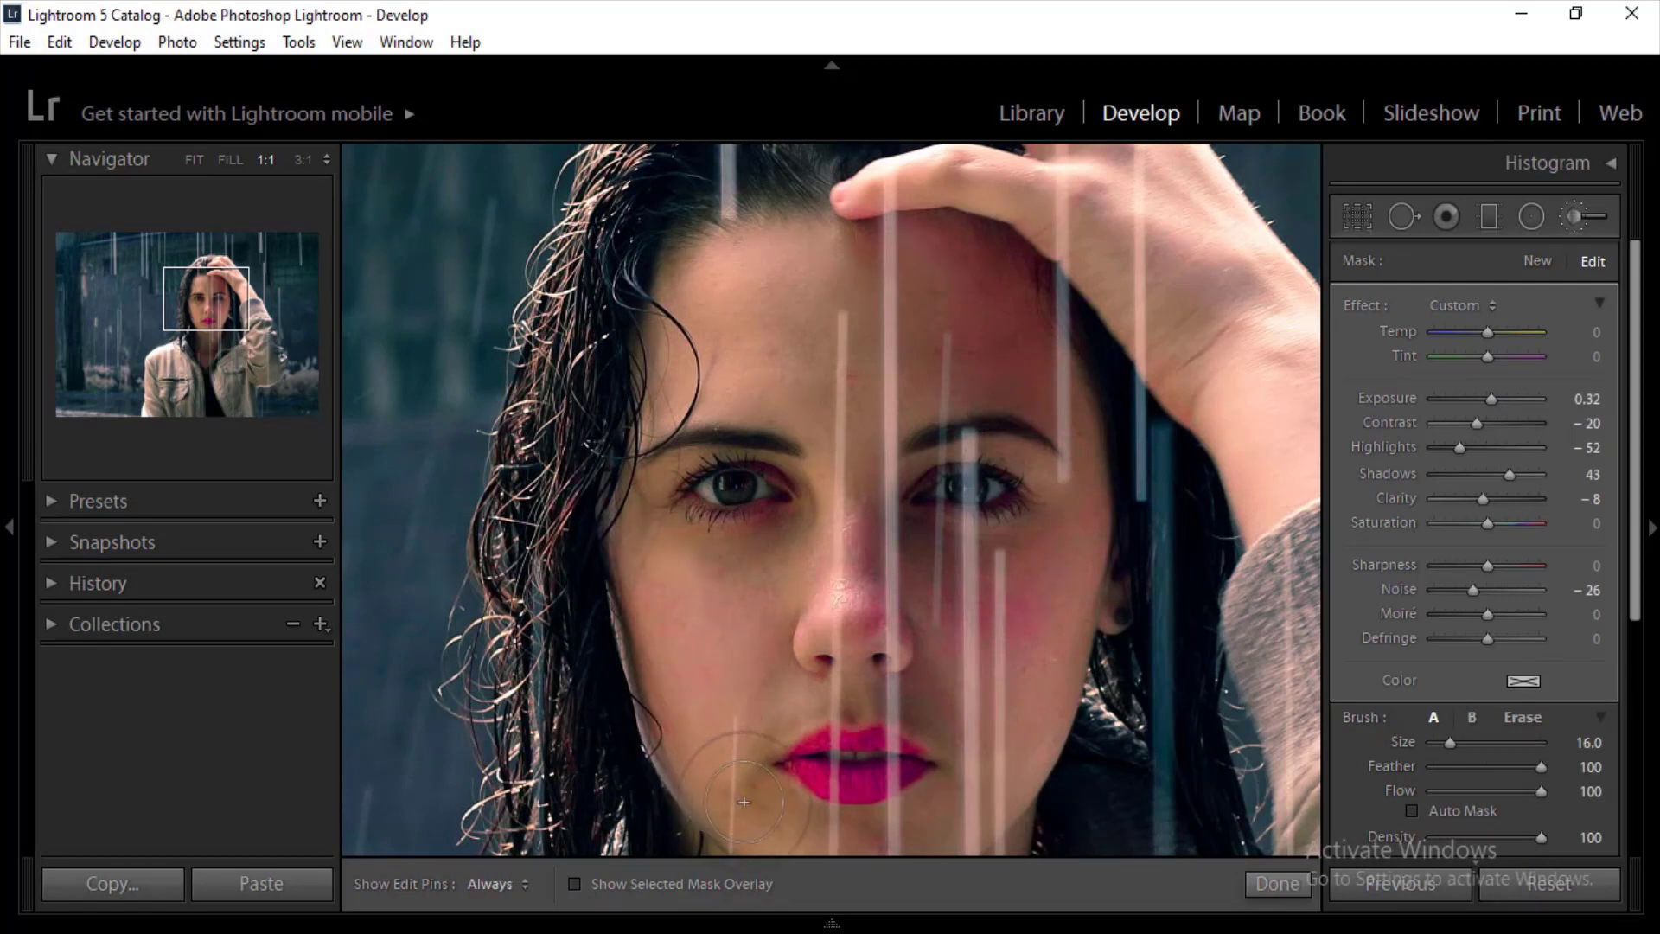
key(h)
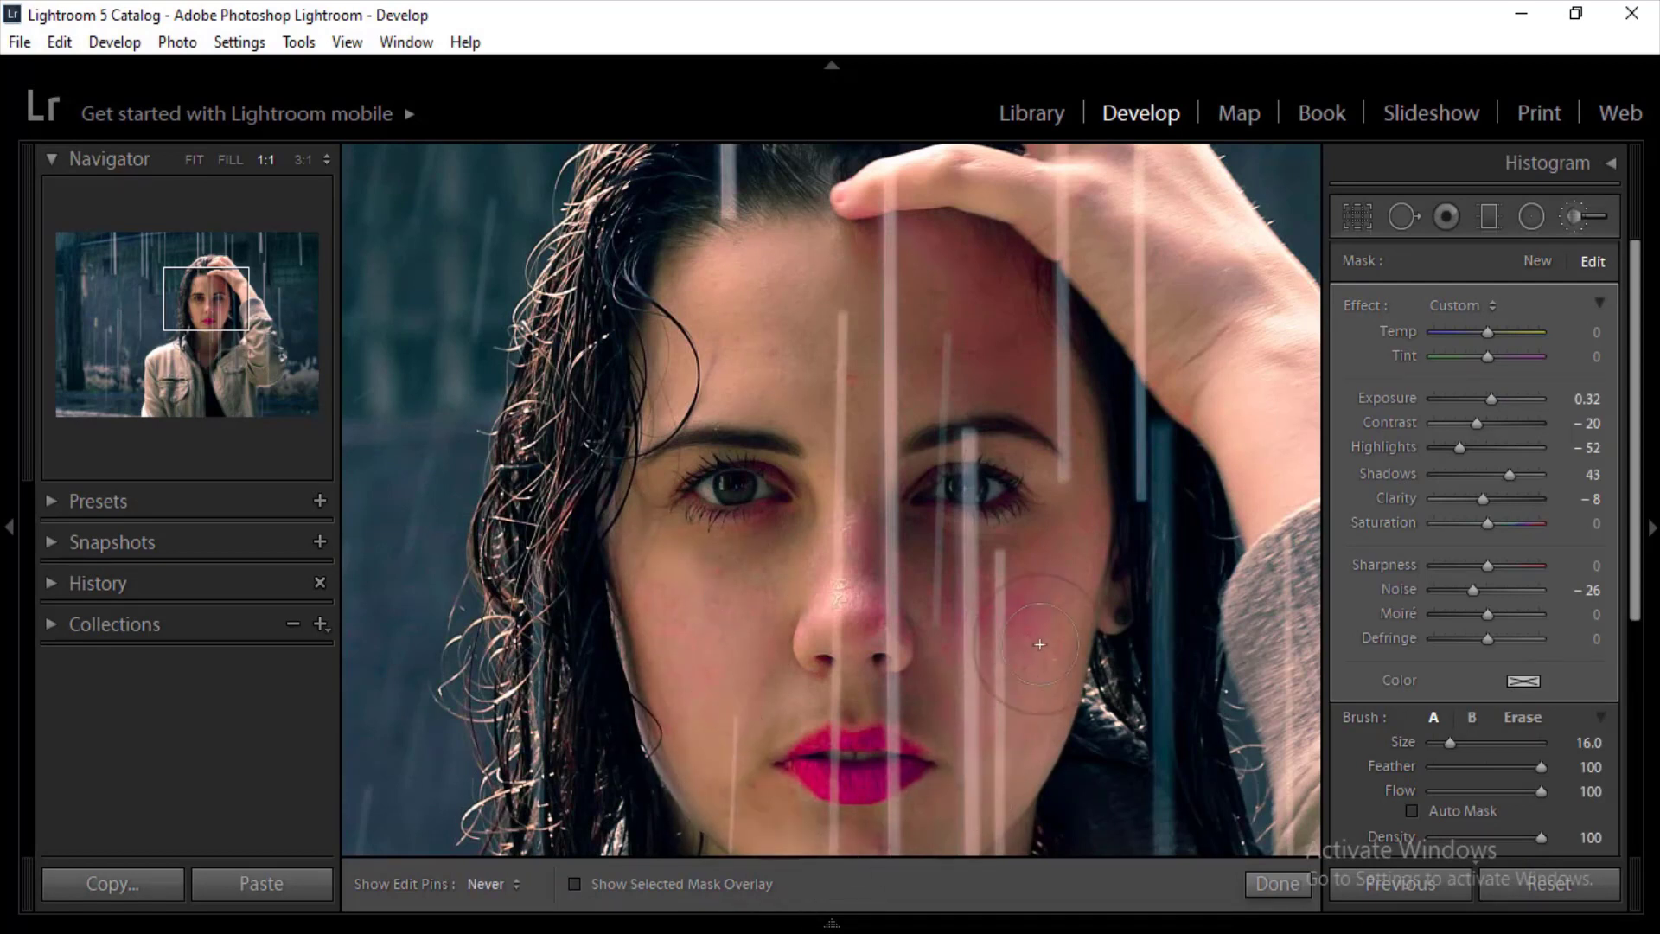
key(h)
key(h)
key(h)
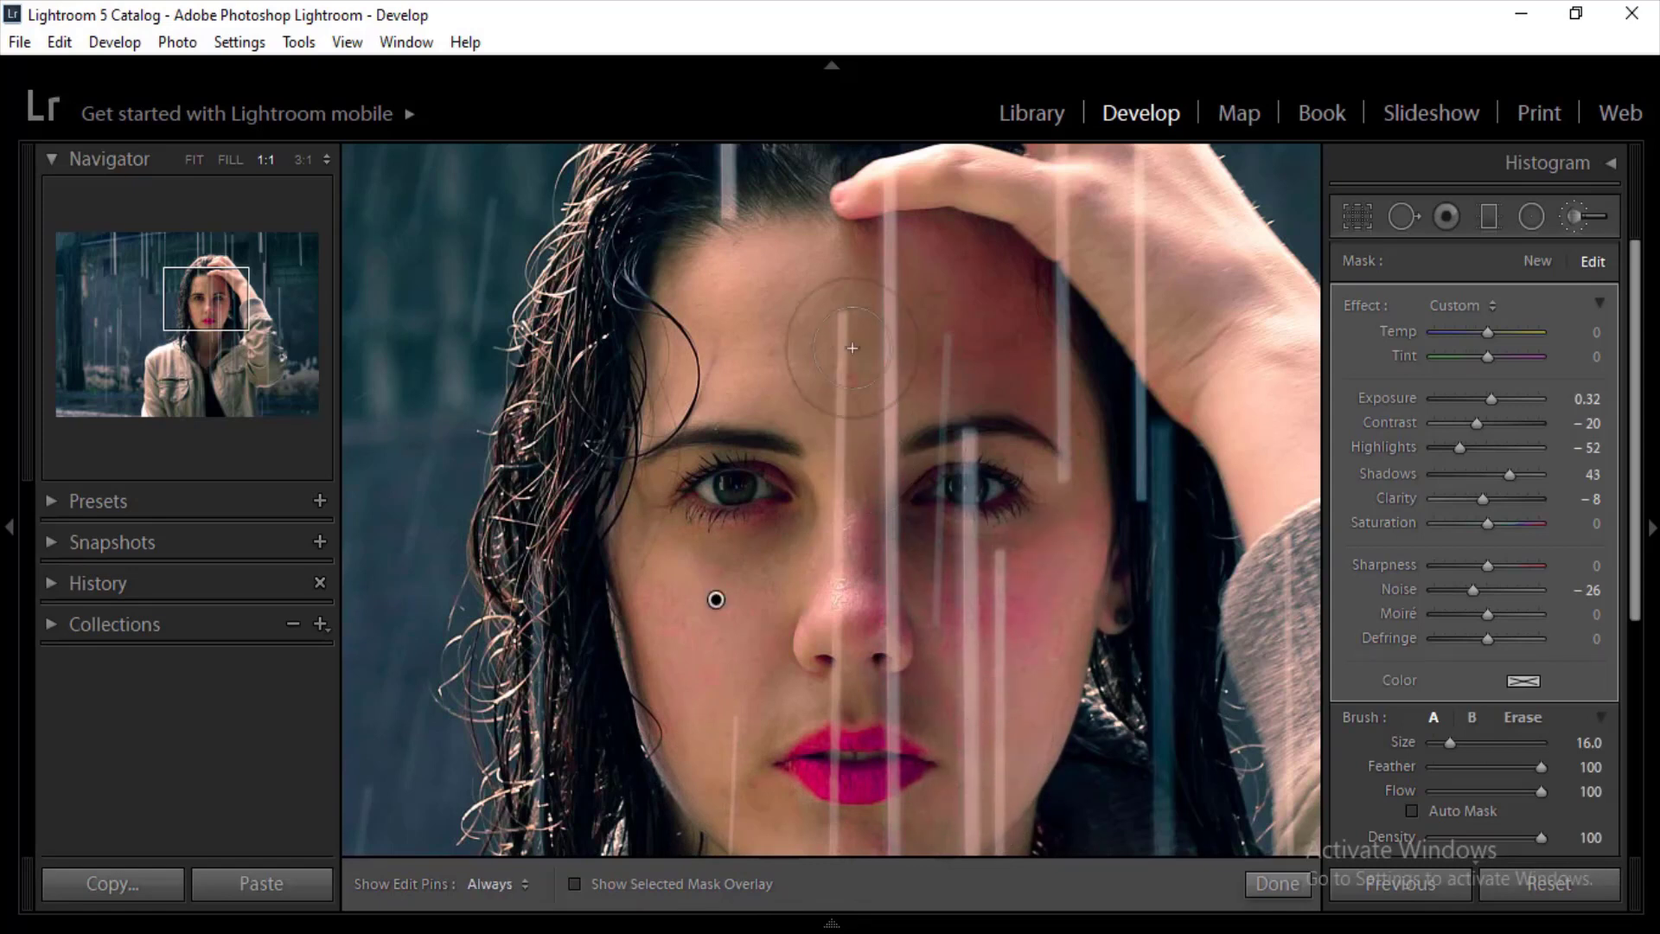
Step: Extend the skin adjustment across the forehead with the size 16 brush
key(h)
key(h)
key(h)
key(h)
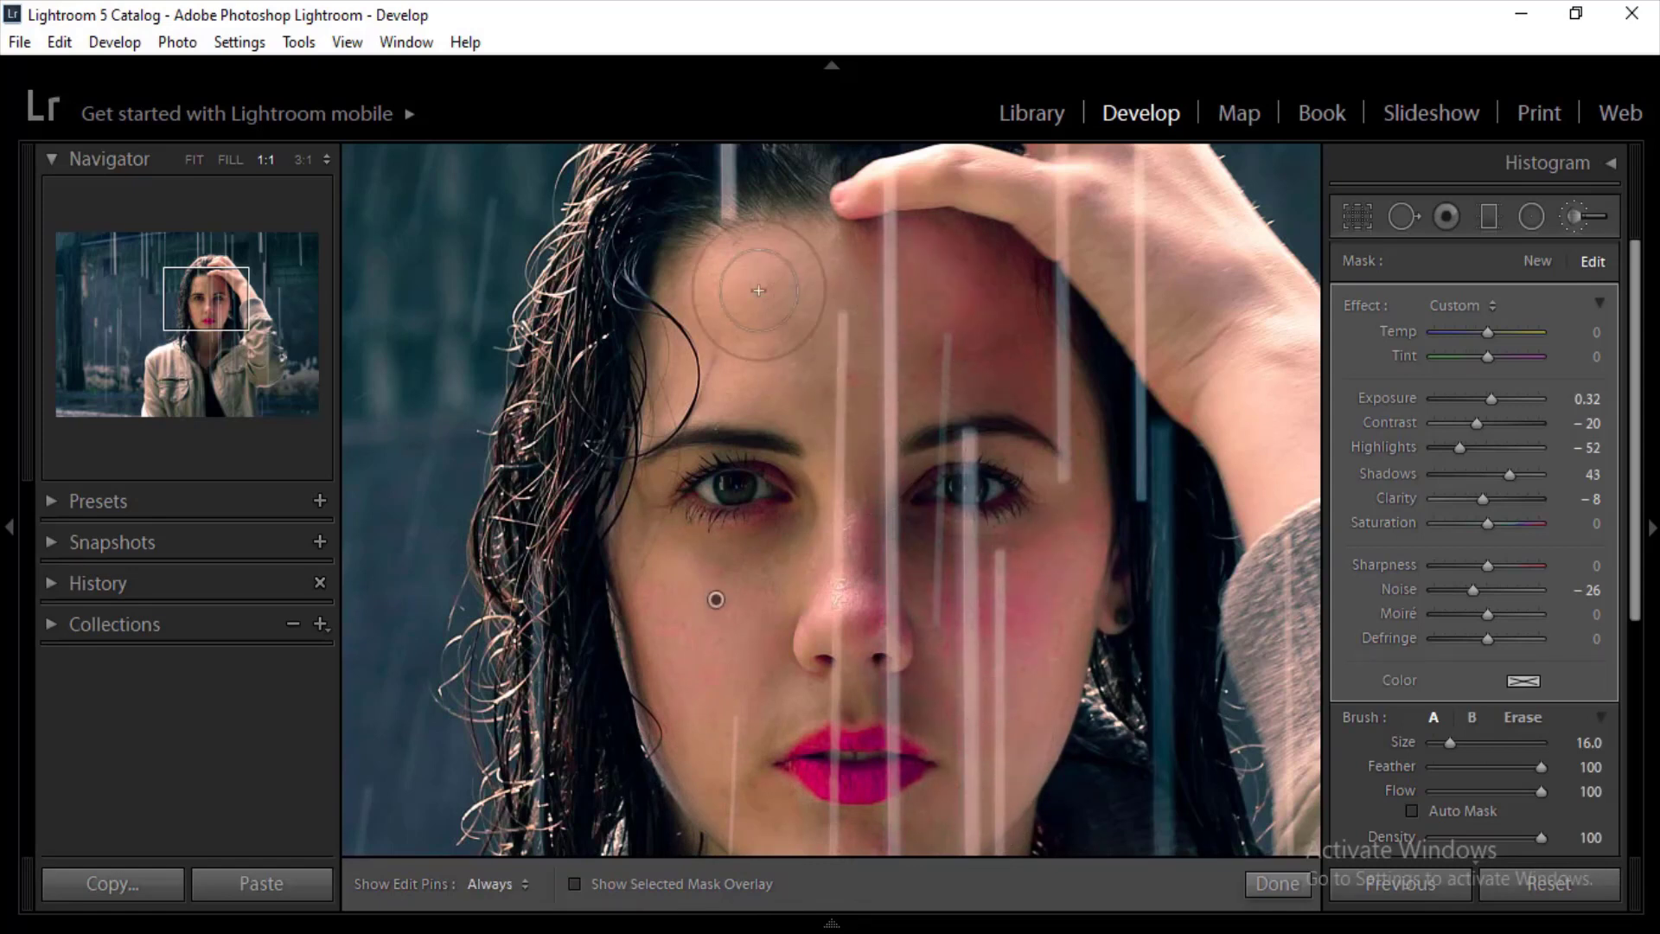
key(h)
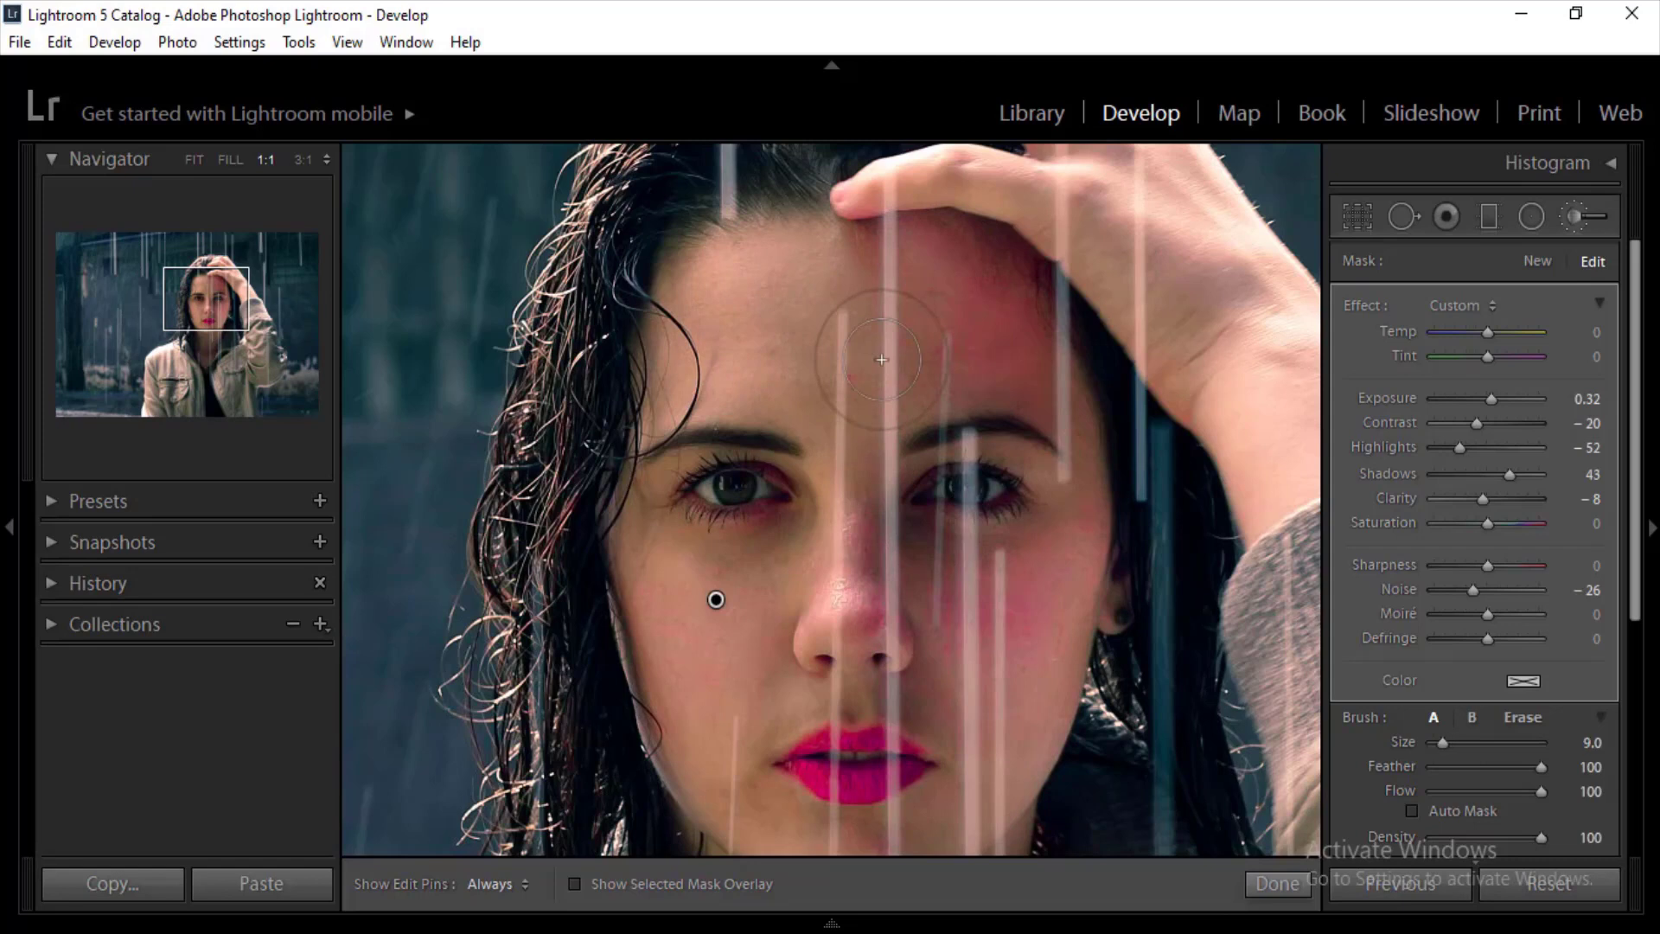
Step: Reduce the brush size to 7.0 and paint the forehead above the eyebrows and the temple beside the raised hand
key(bracketleft)
key(bracketleft)
key(h)
key(h)
key(h)
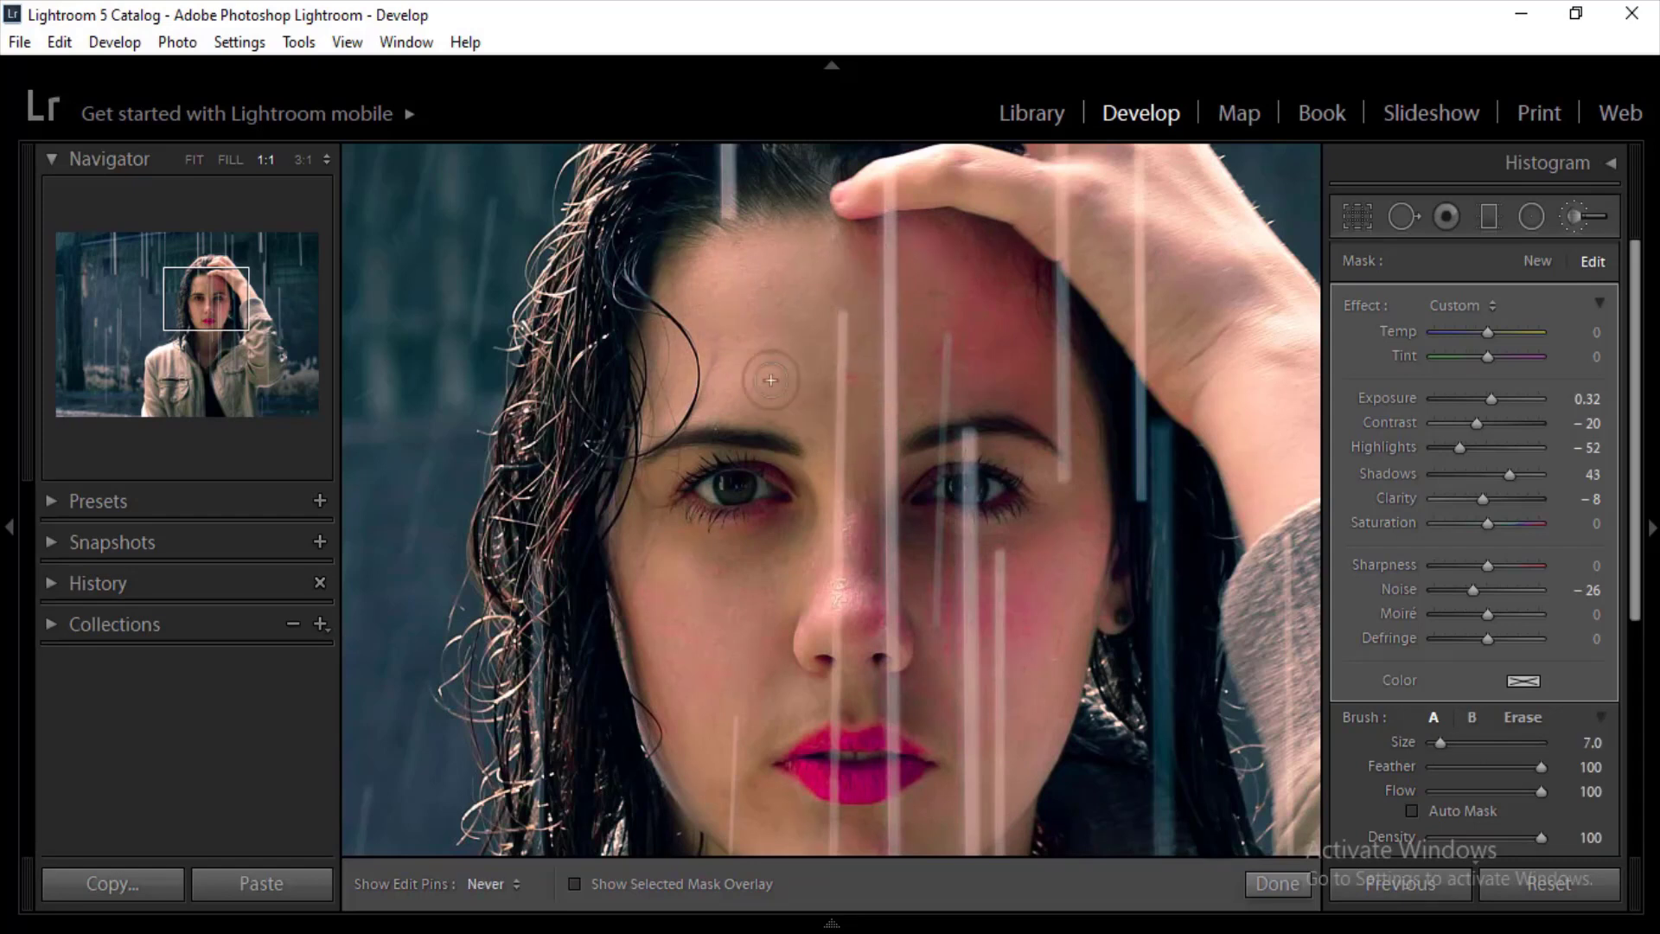
key(h)
key(h)
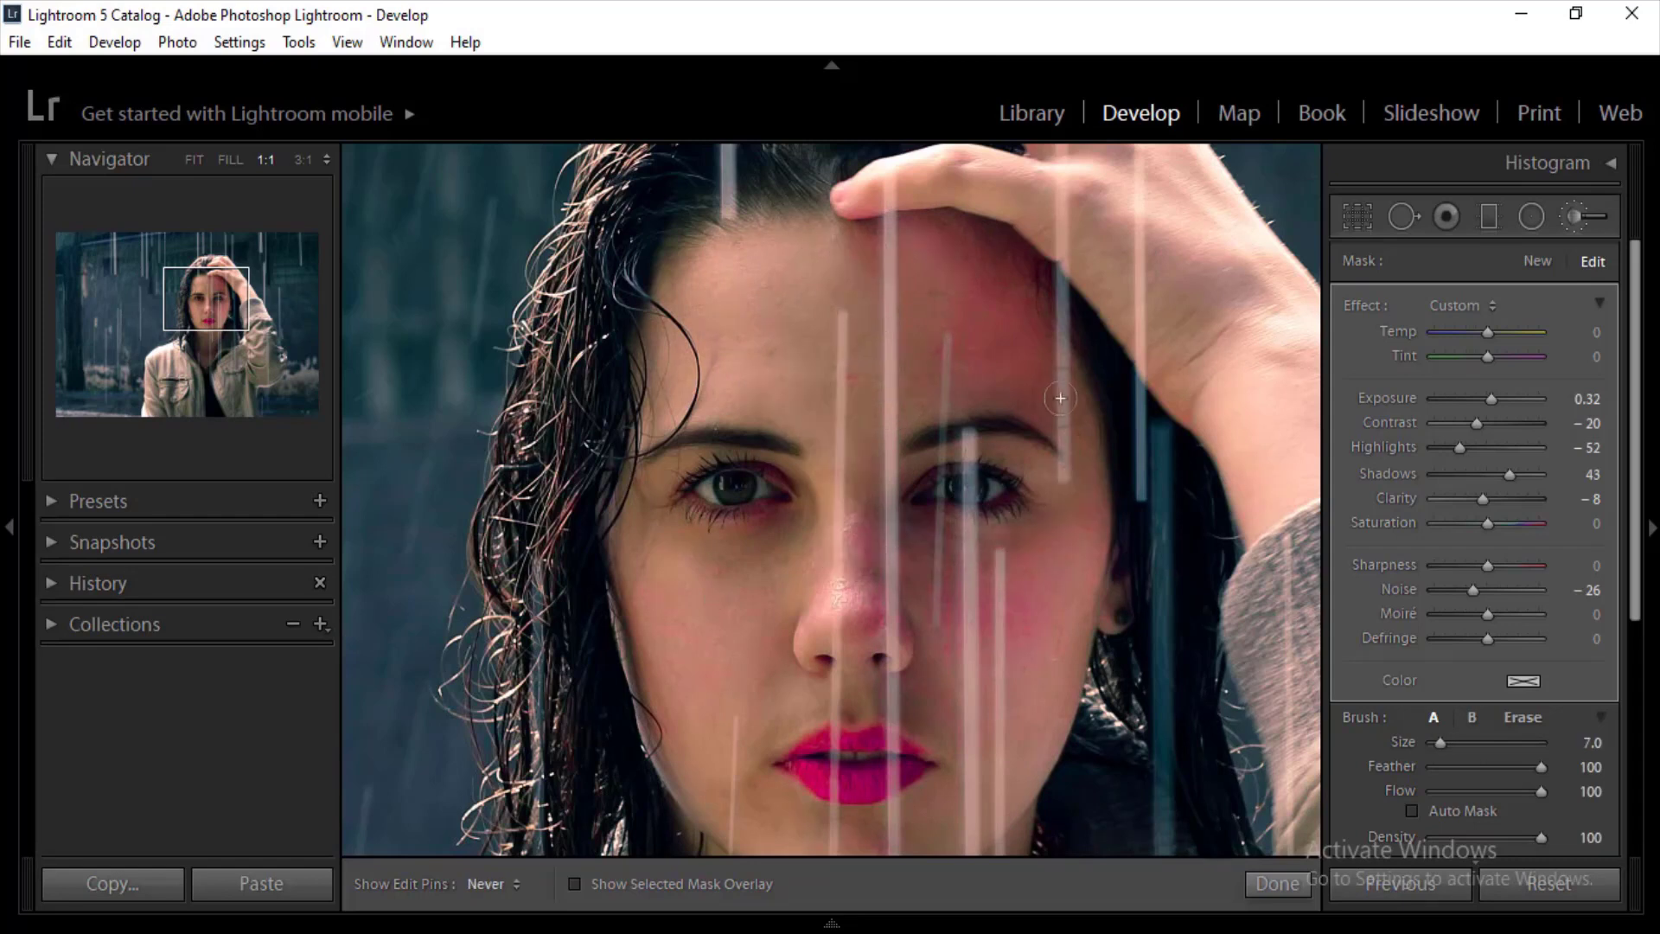
key(h)
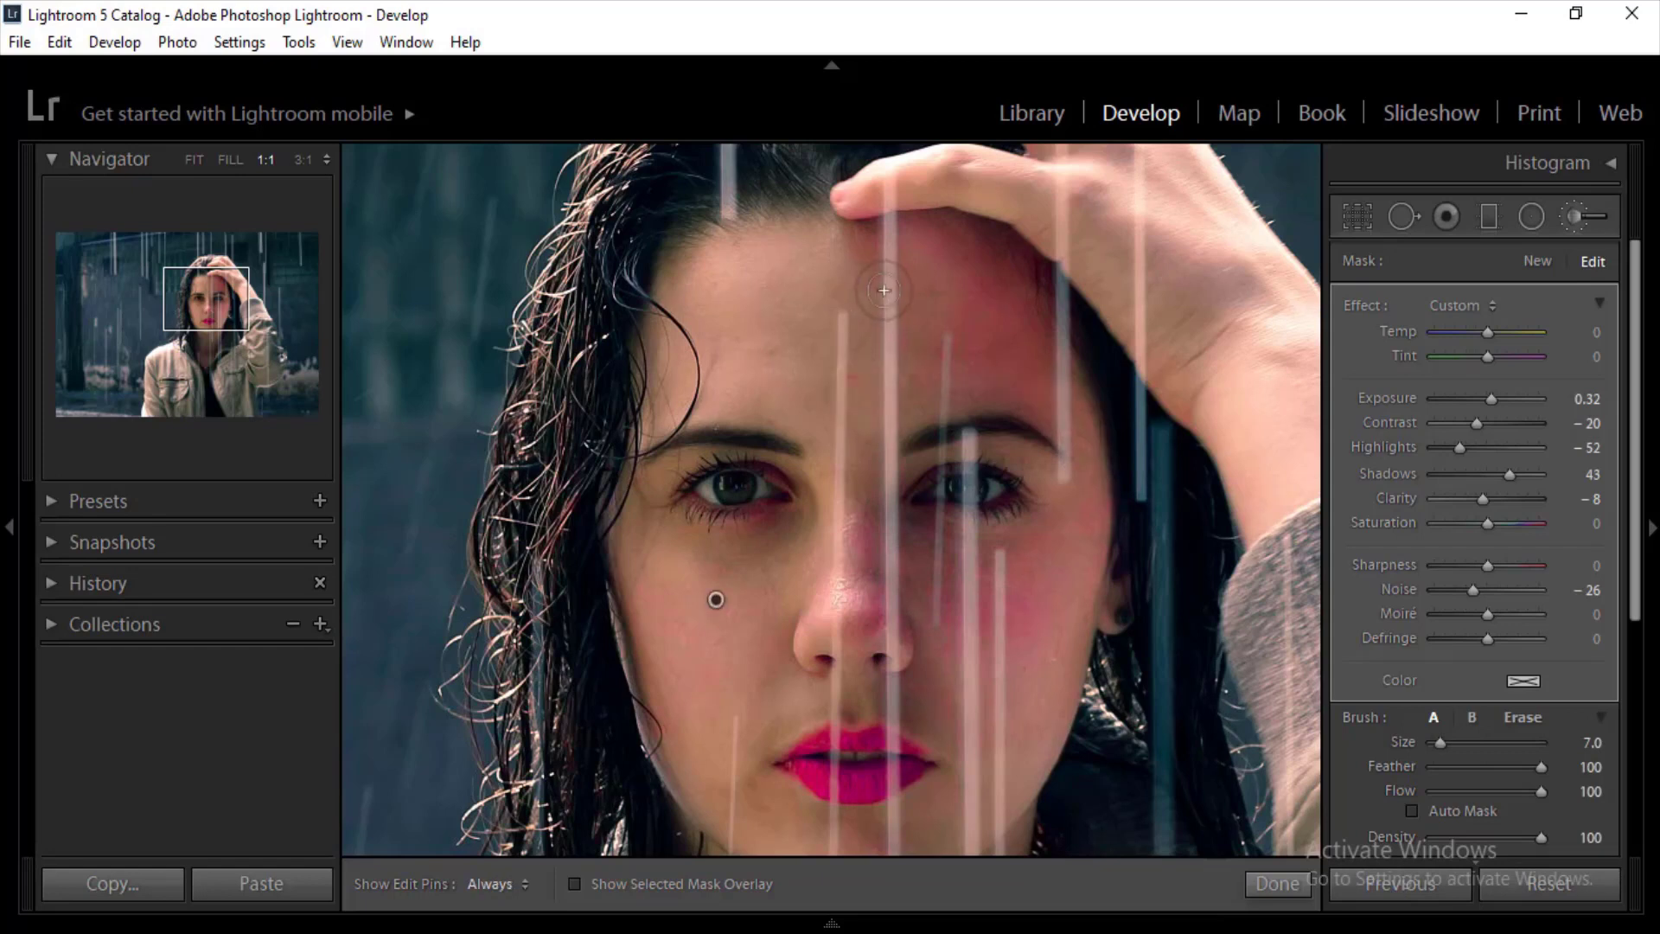
Step: Paint the upper forehead and the skin around the lips and chin with the size 7.0 brush
key(h)
key(h)
key(h)
key(h)
key(h)
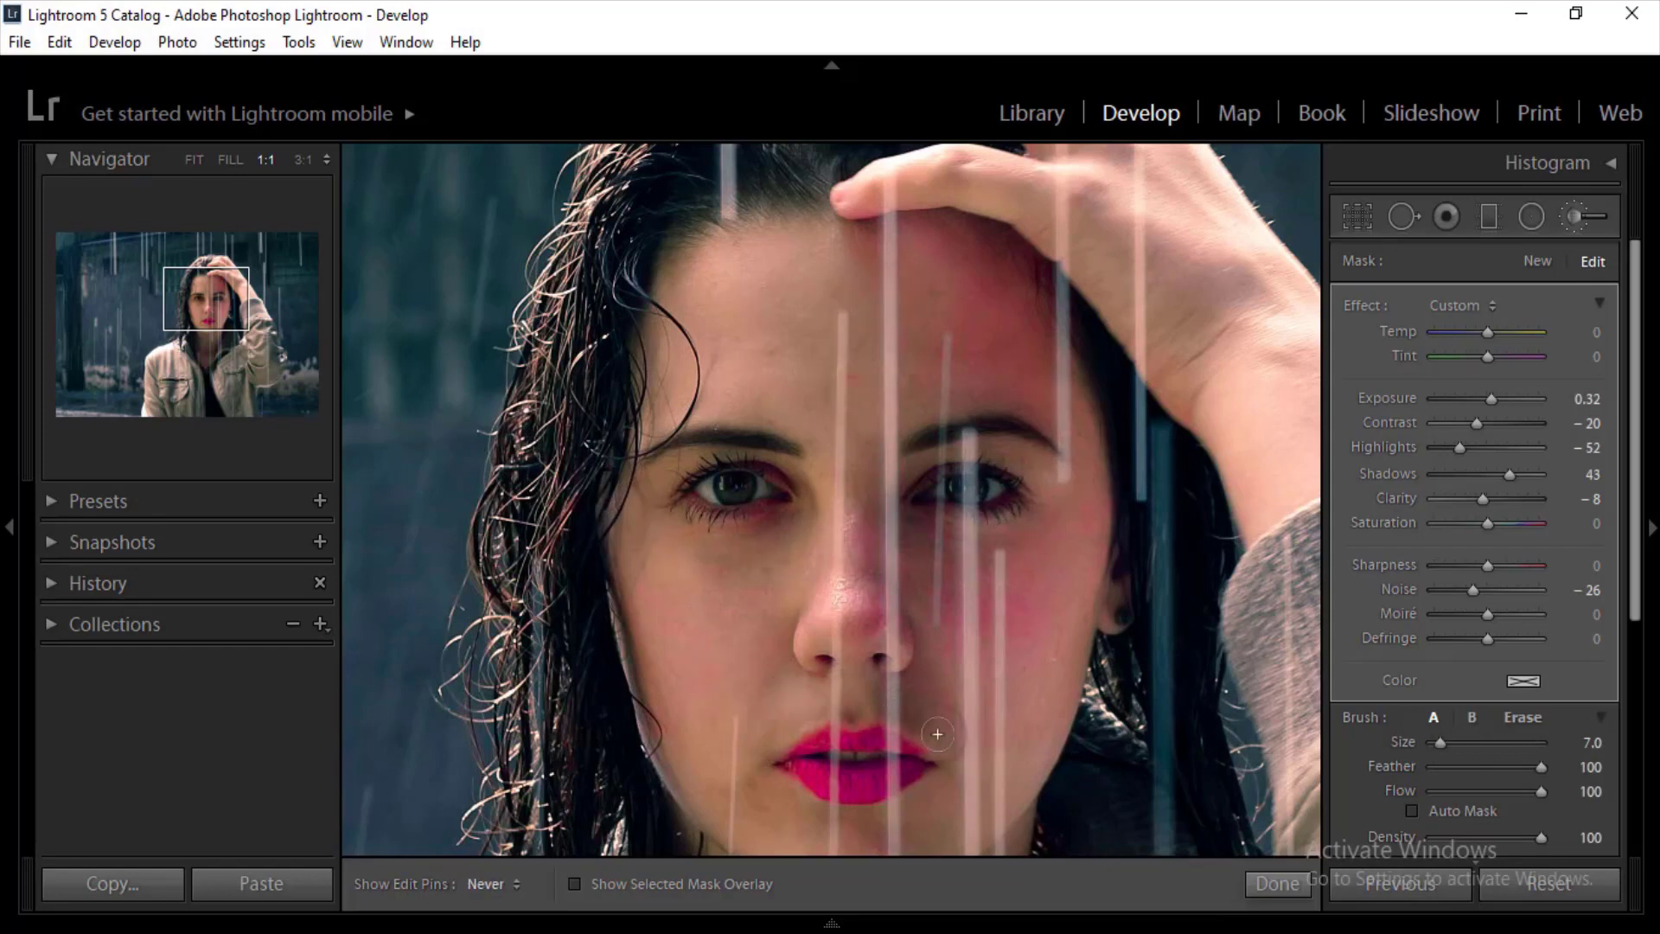
key(h)
key(h)
key(h)
key(h)
key(h)
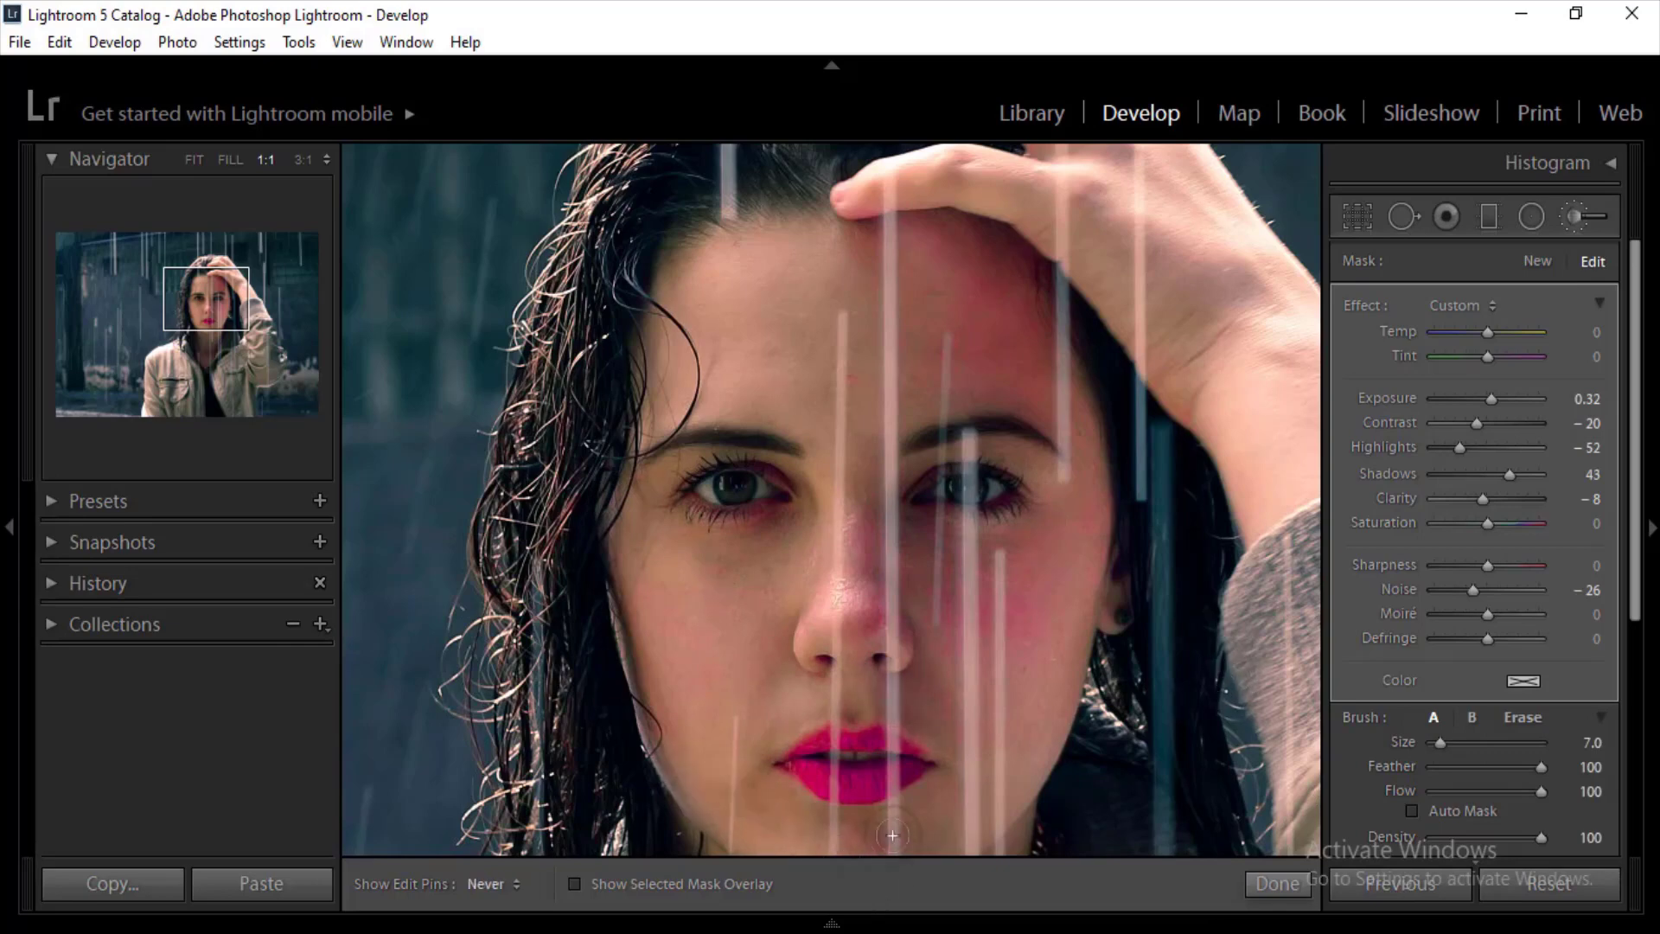
Step: Continue painting the adjustment along the lower chin and jawline with the size 7.0 brush
drag(756, 851, 634, 326)
key(h)
key(h)
key(h)
key(h)
key(h)
key(h)
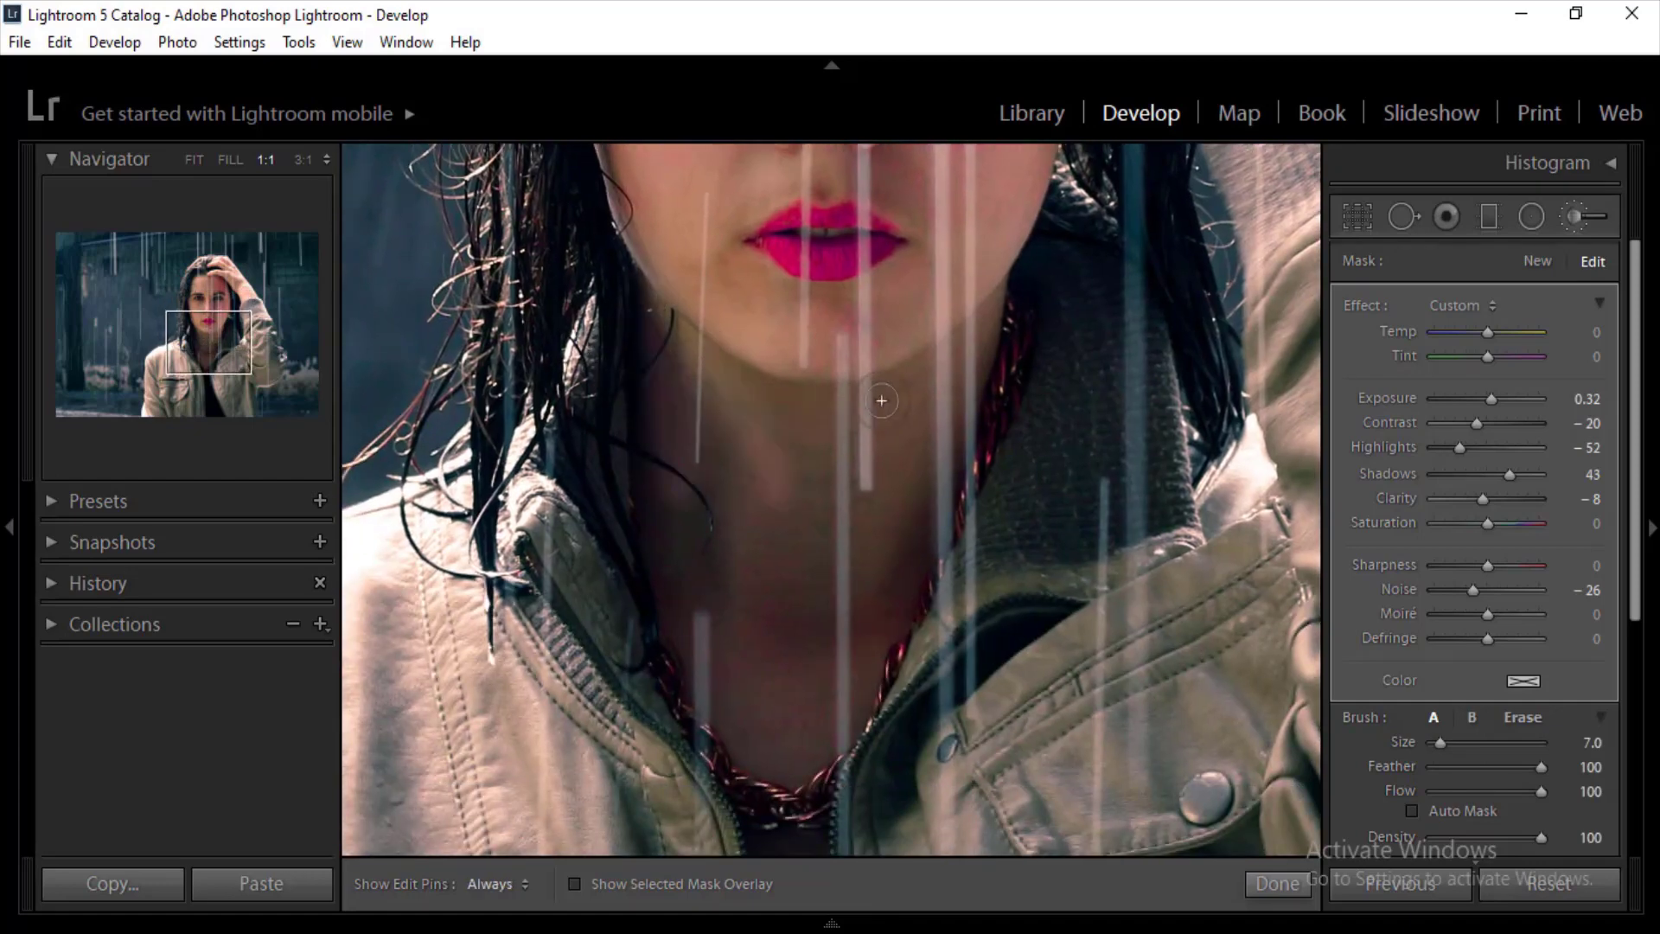
Step: Enlarge the brush to size 12.0 and paint the neck and upper chest down to the necklace
key(bracketright)
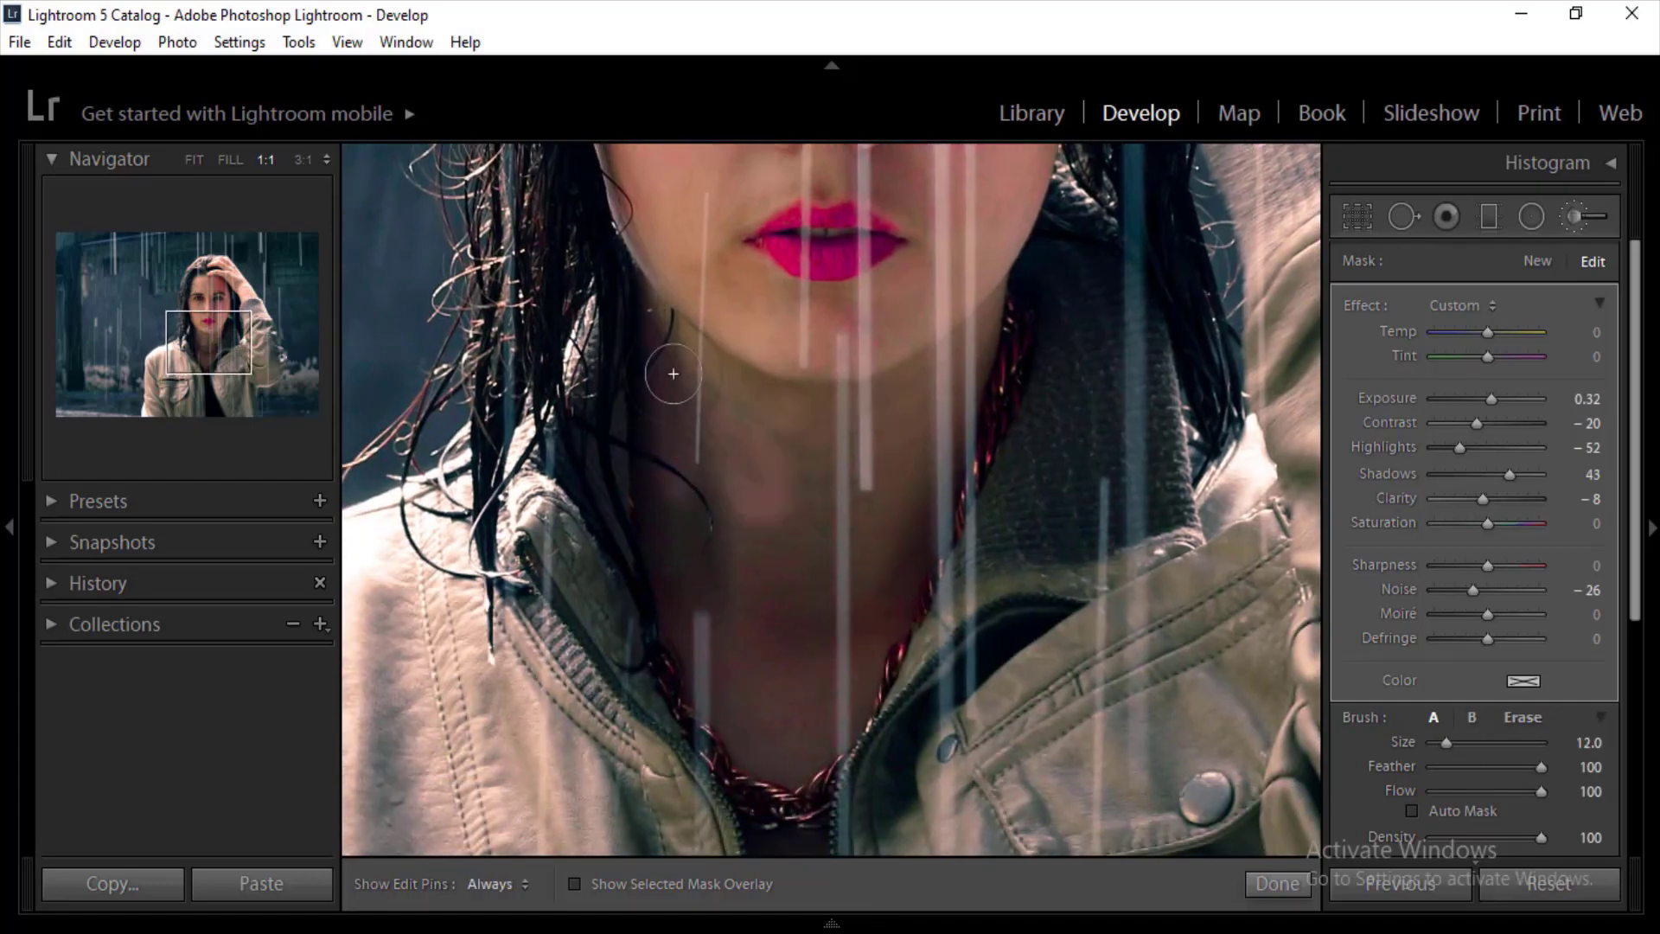
key(h)
key(h)
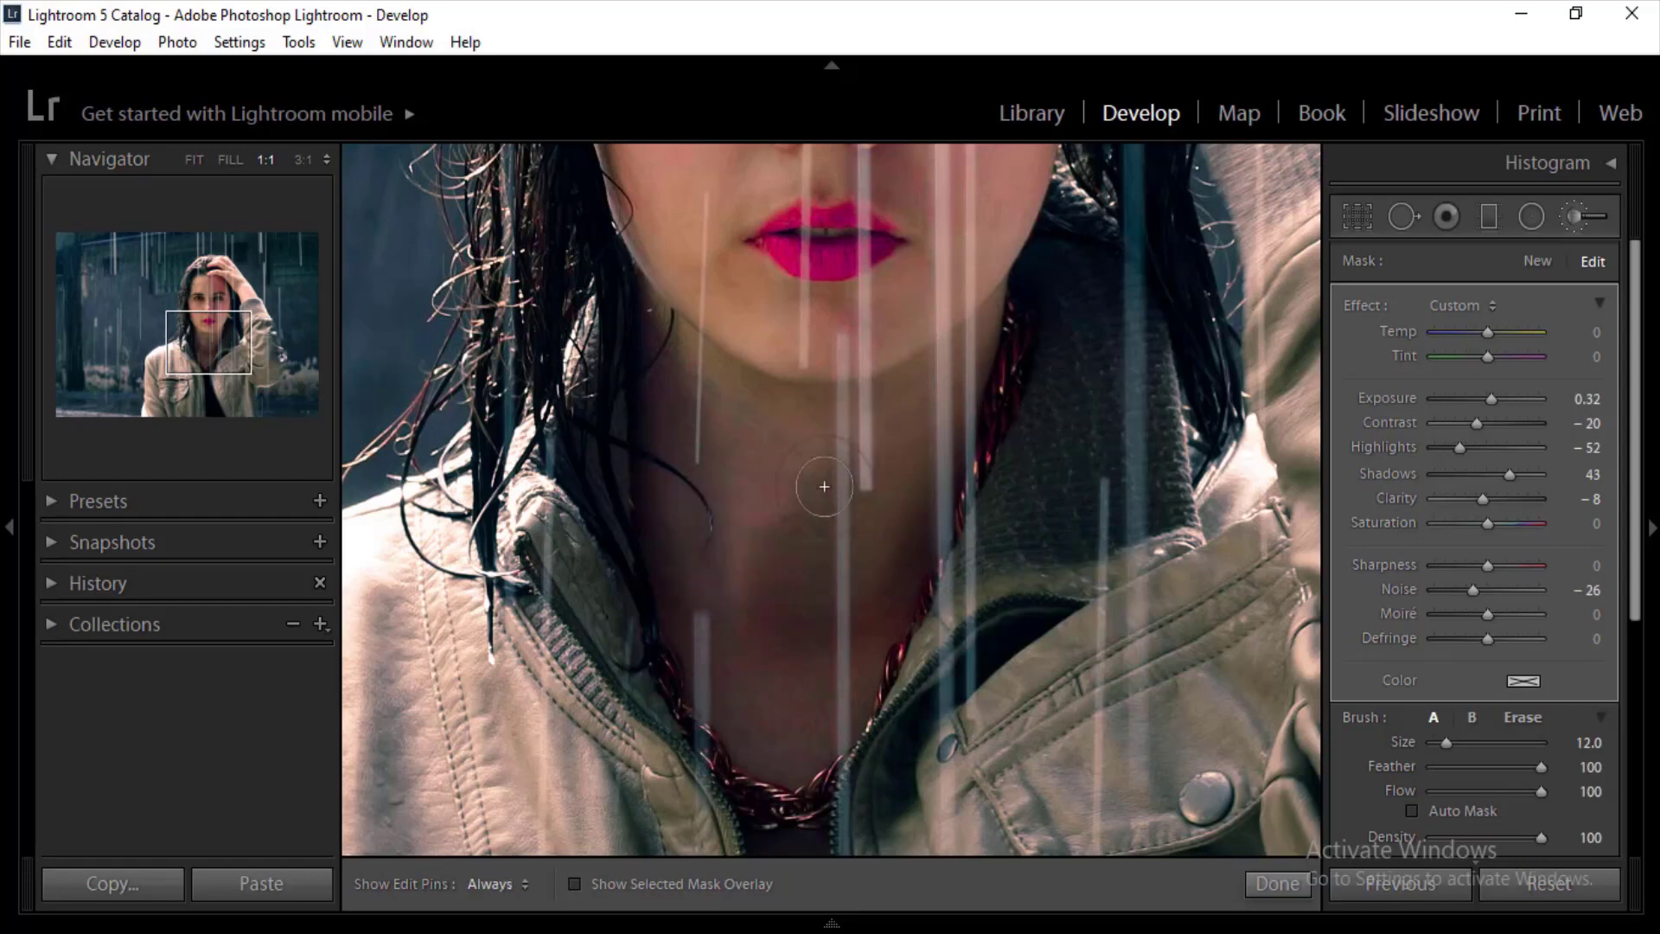
key(h)
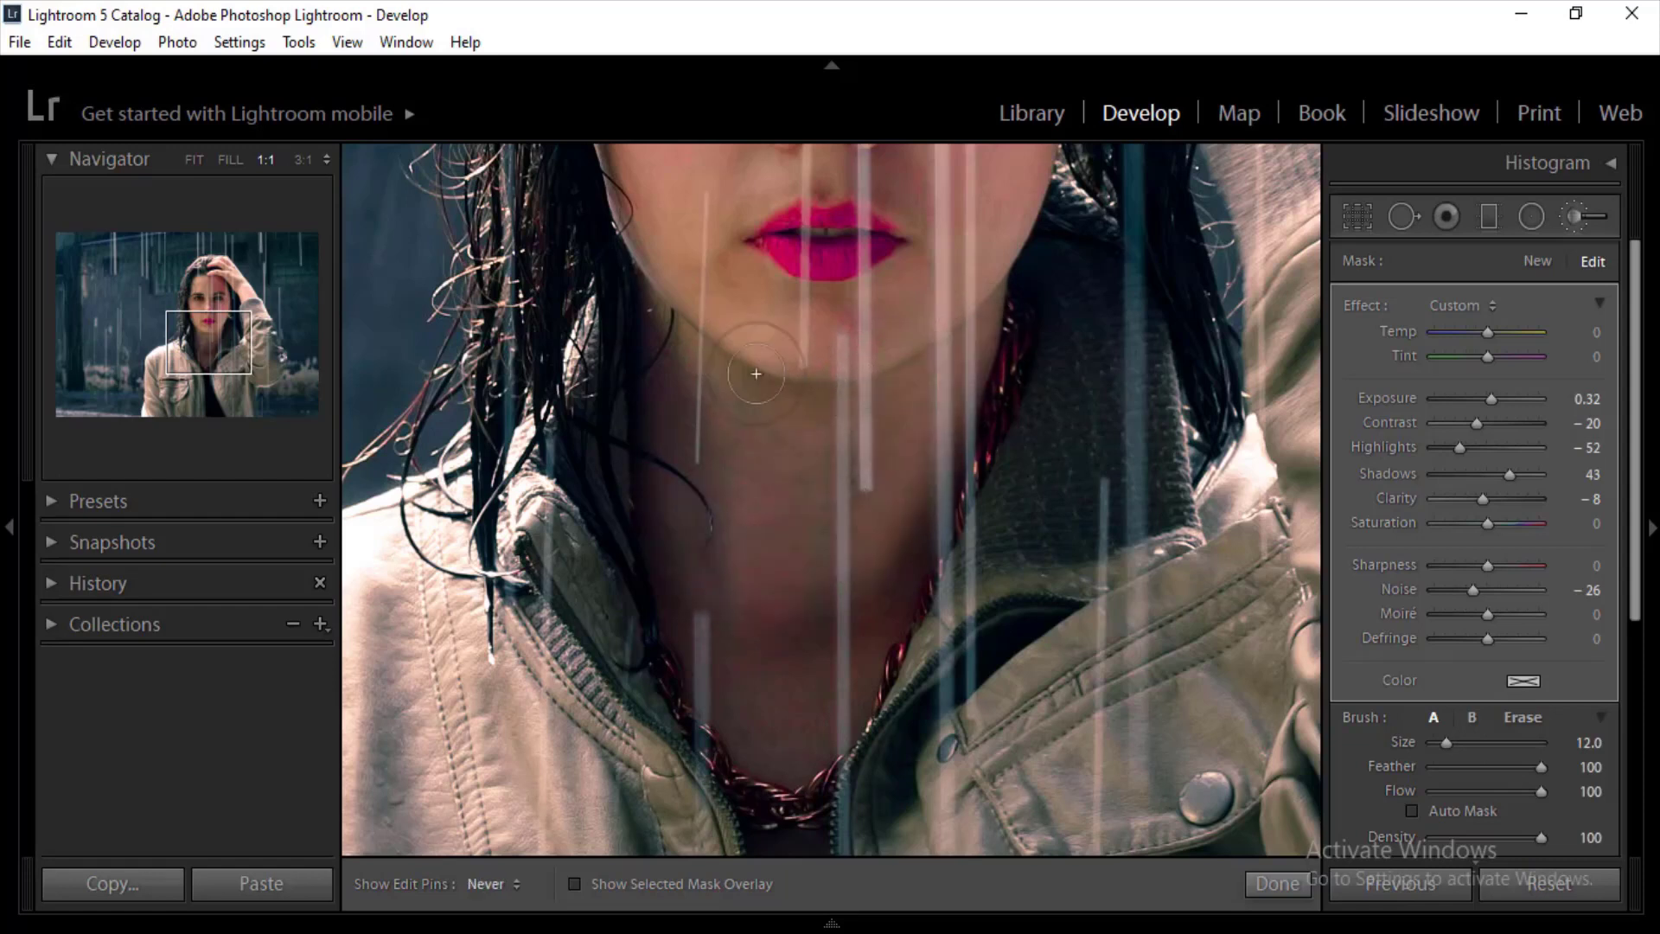
key(h)
key(h)
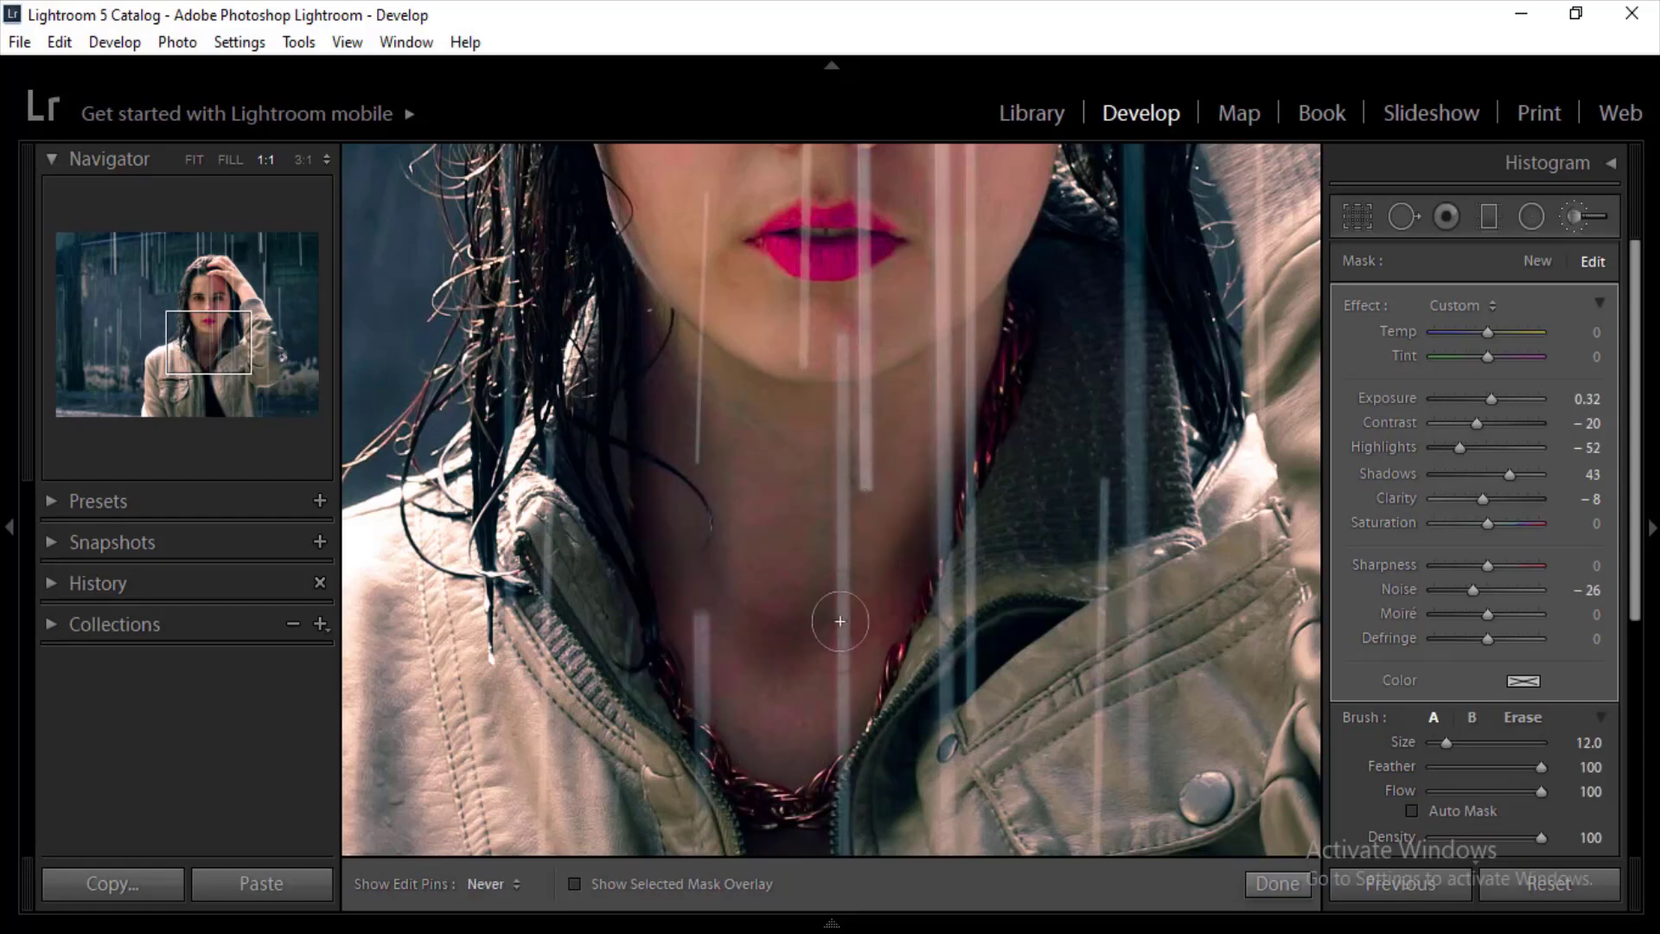
key(h)
key(h)
key(h)
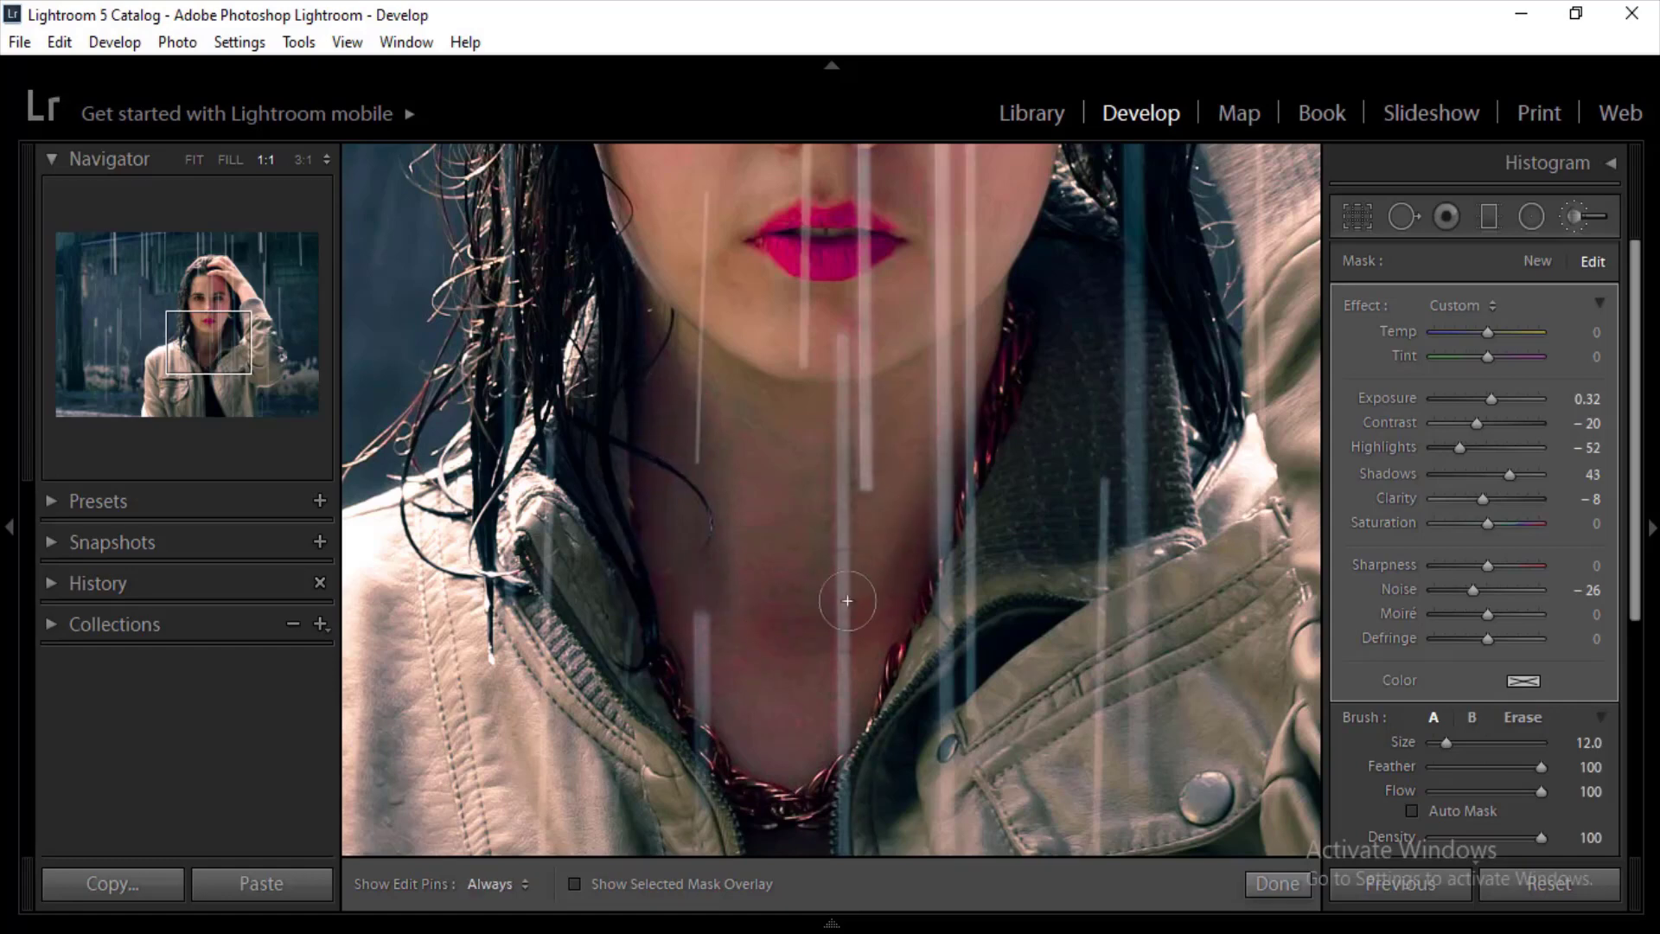
Step: Show the selected mask overlay and fill the gaps along the cheek edge and nose bridge with a size 3.0 brush
click(230, 159)
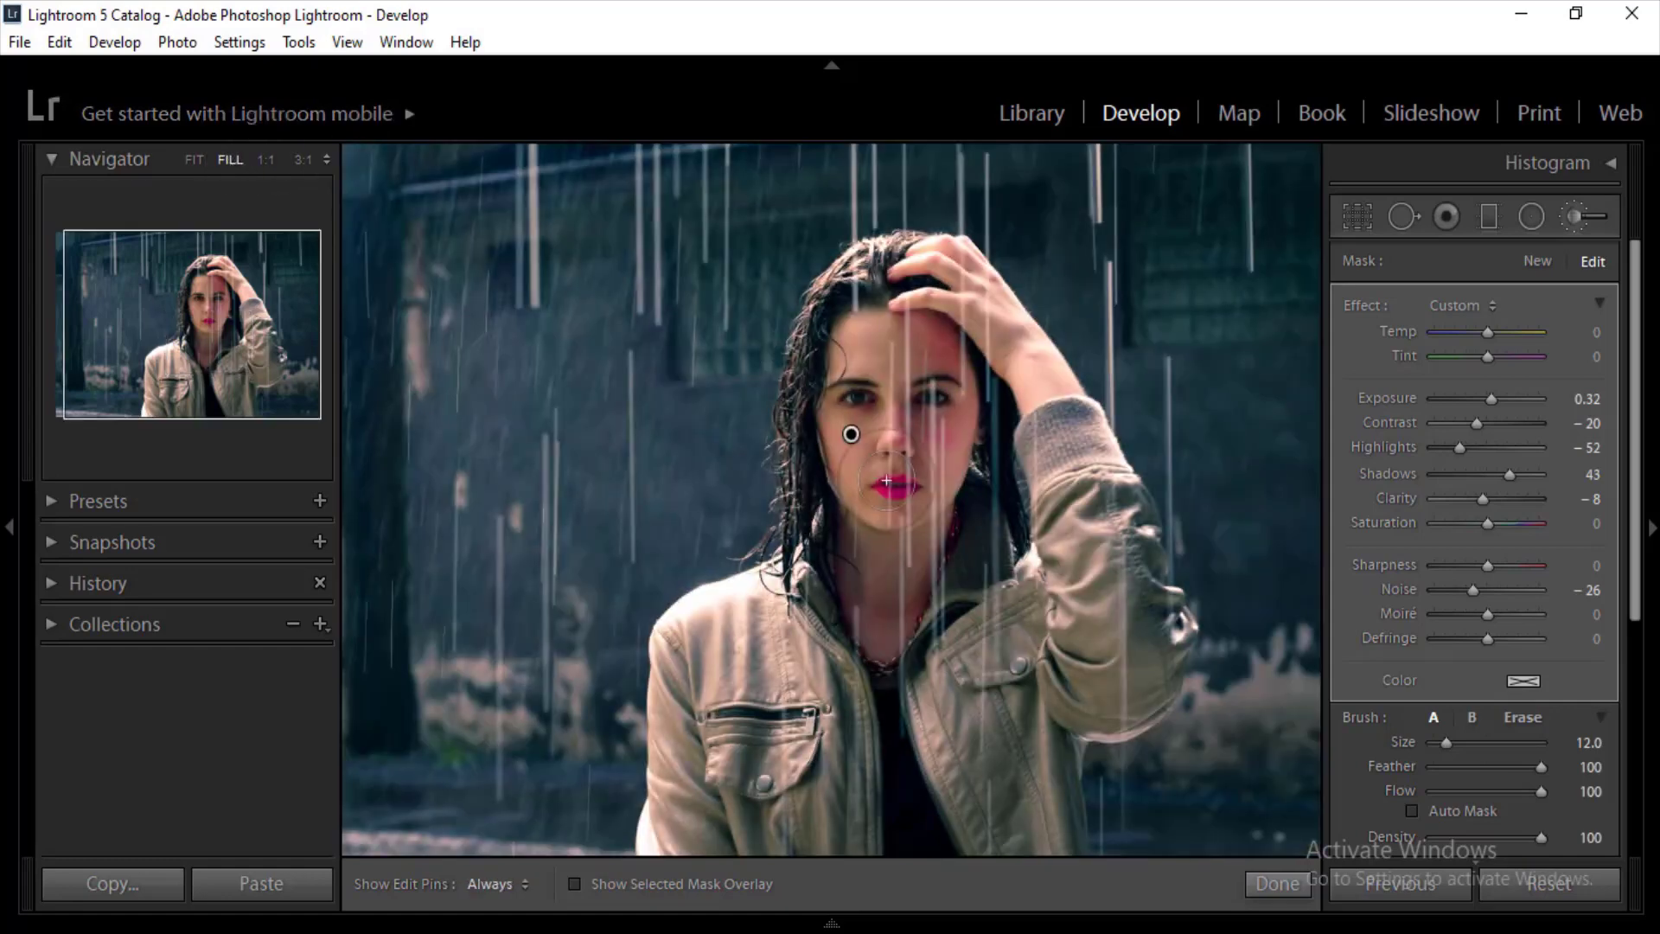
click(575, 884)
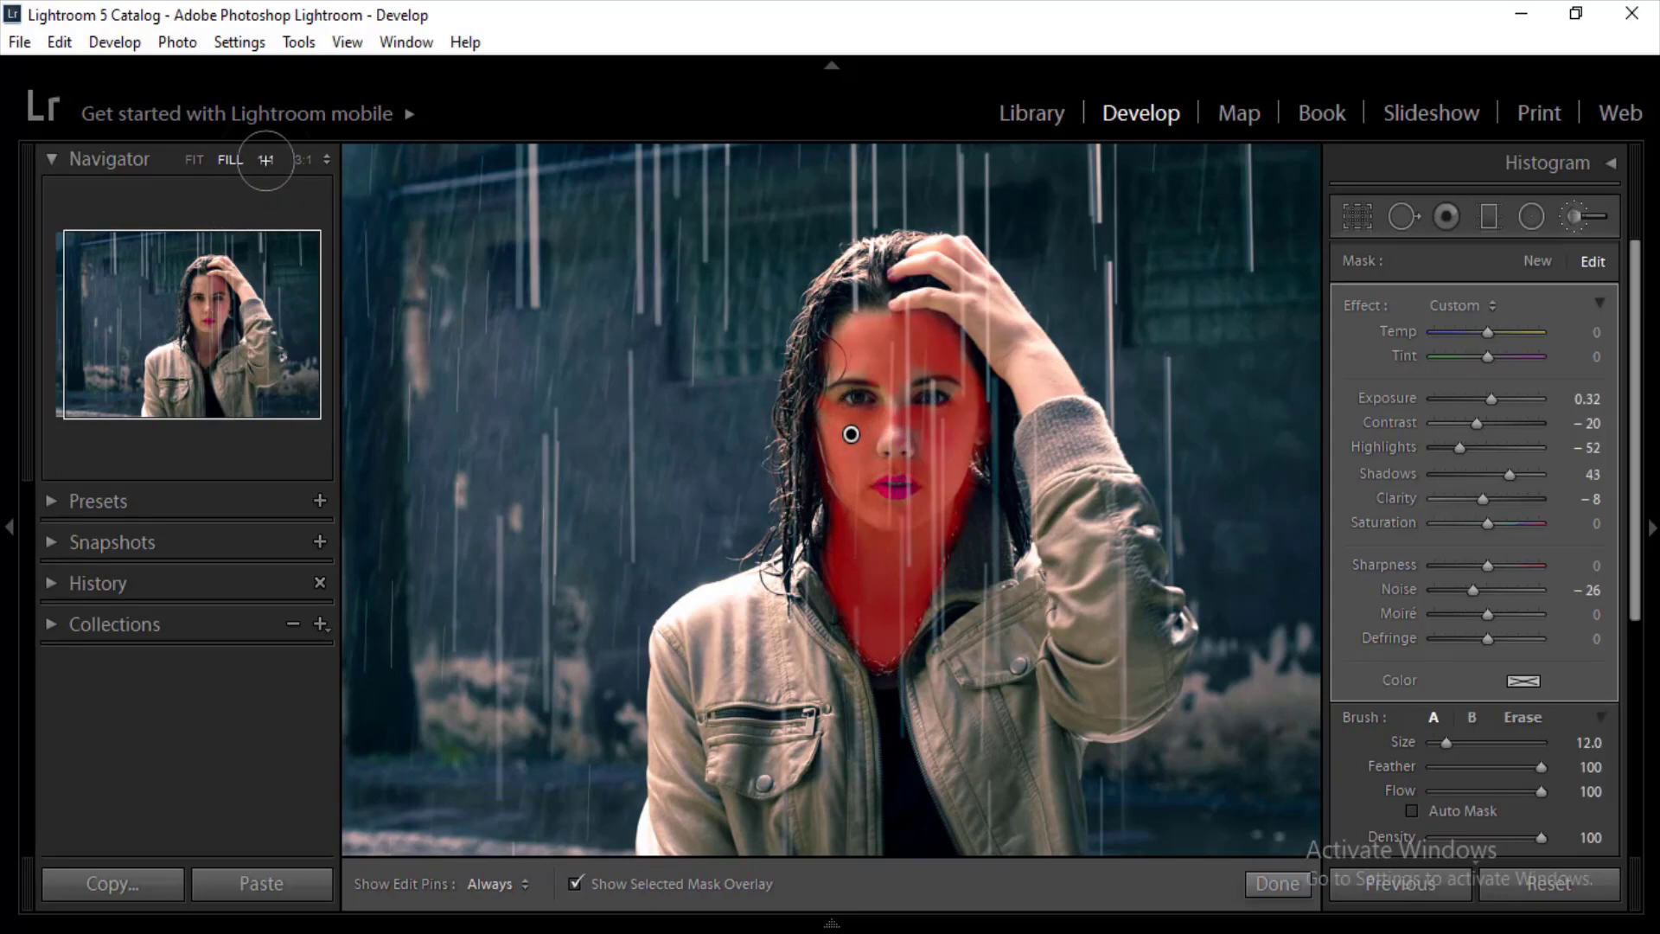
click(265, 160)
click(214, 303)
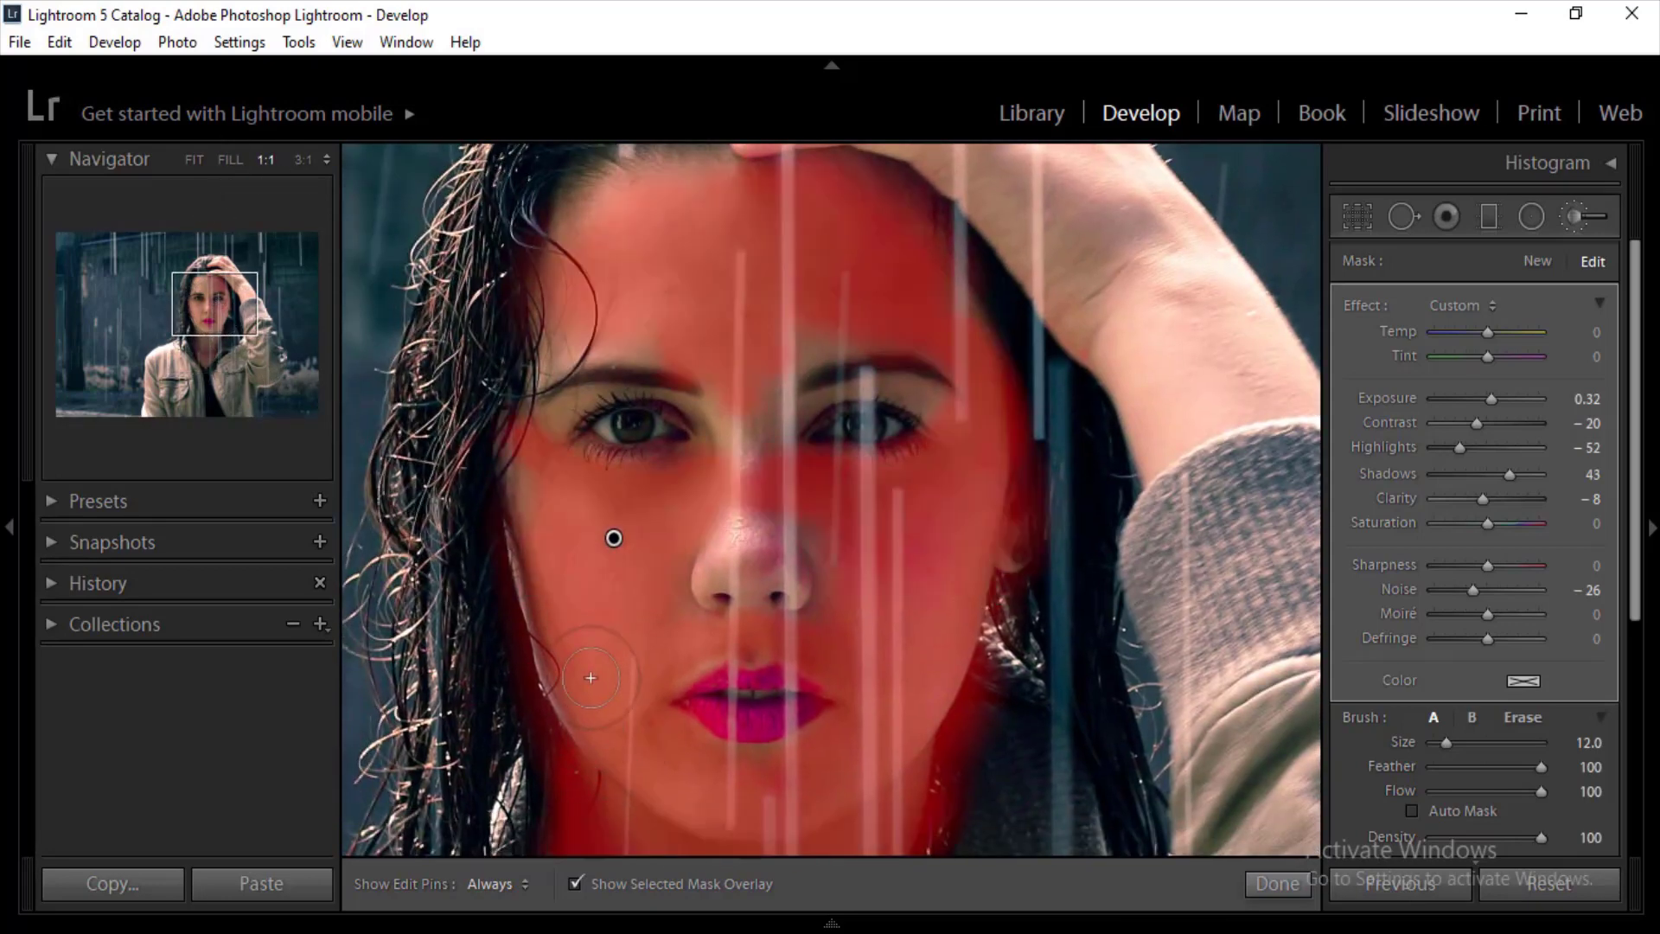
key(h)
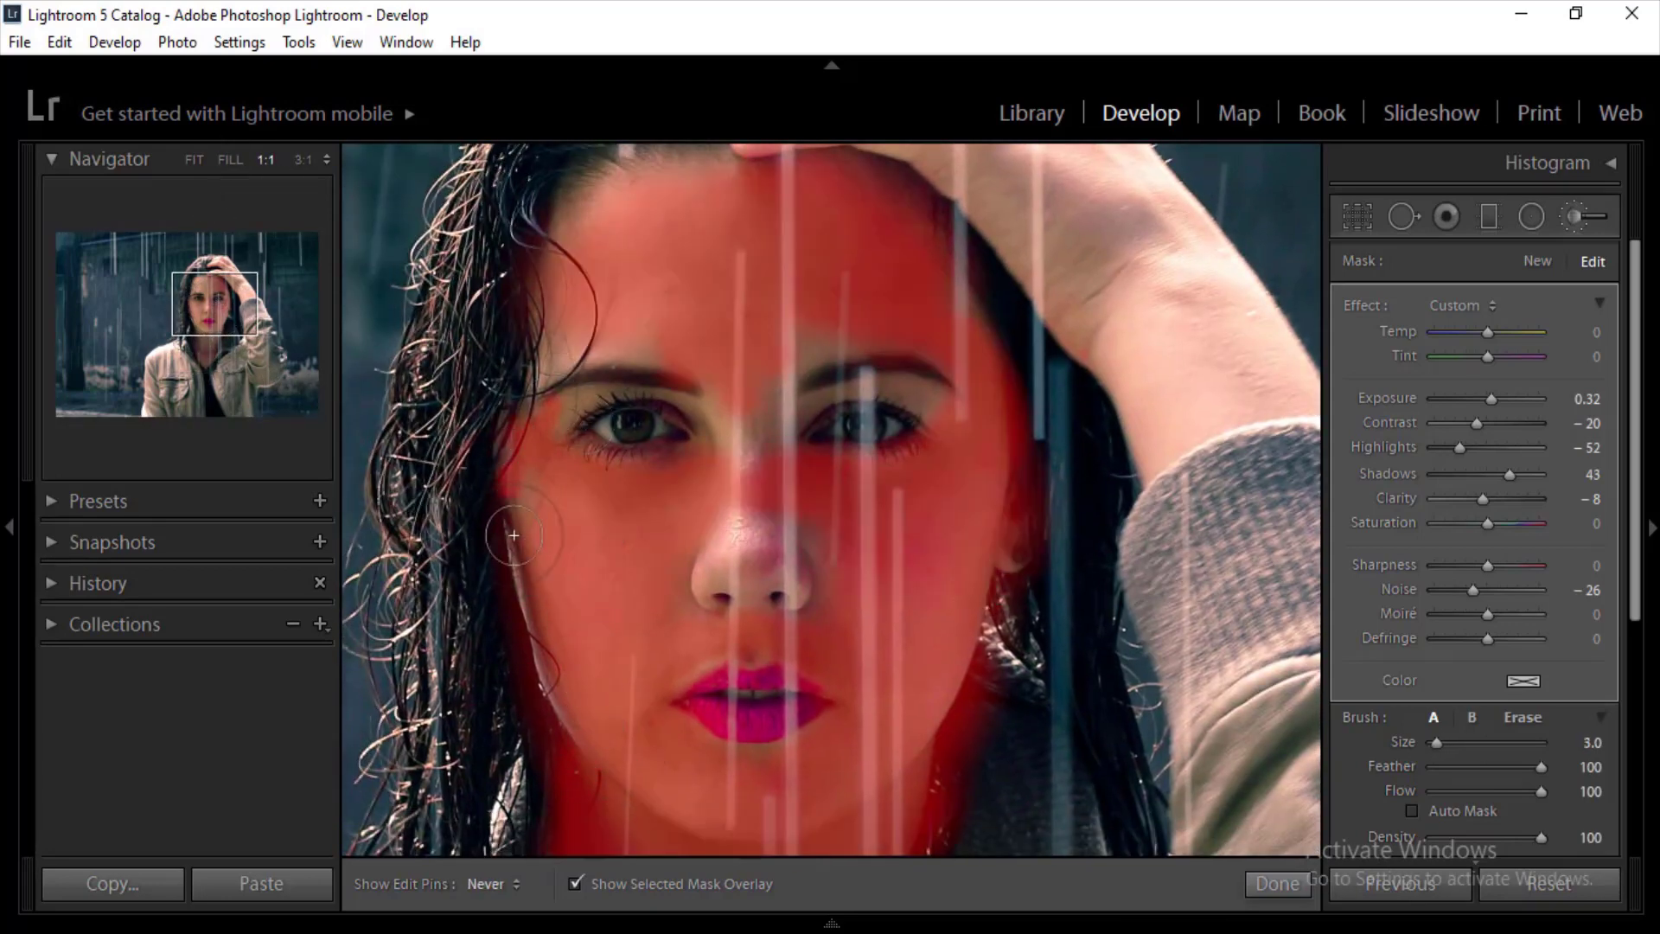
key(h)
key(h)
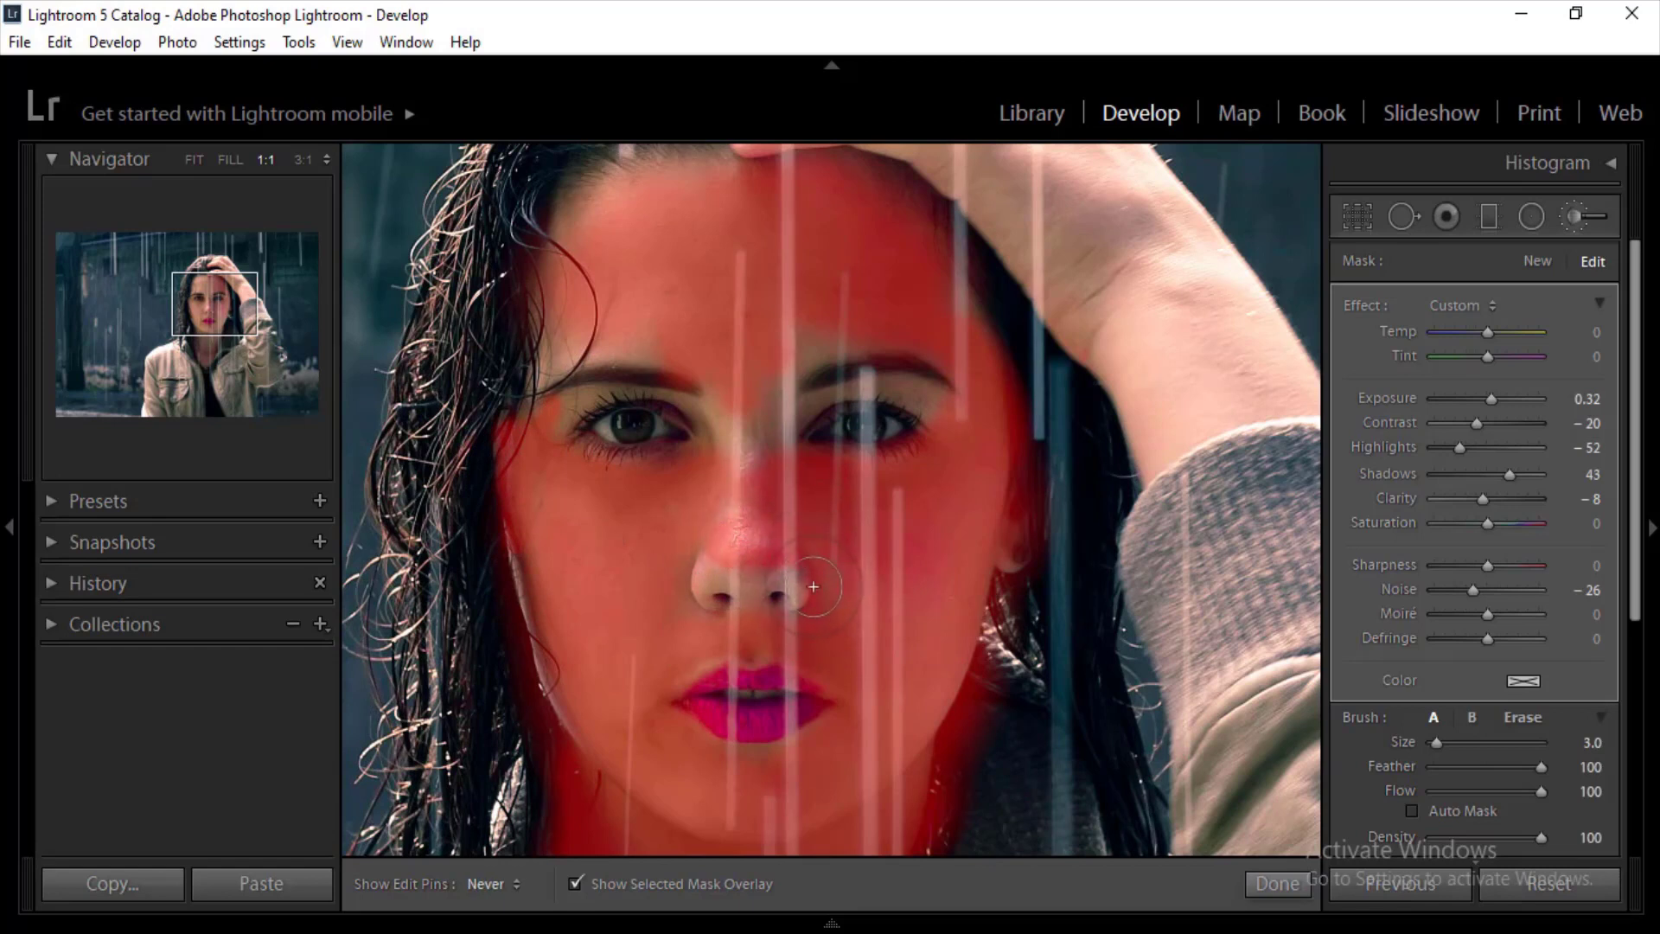
Step: Fill the remaining mask gaps on the nose tip, between the eyebrows, at the temples and along the hairline
key(h)
key(h)
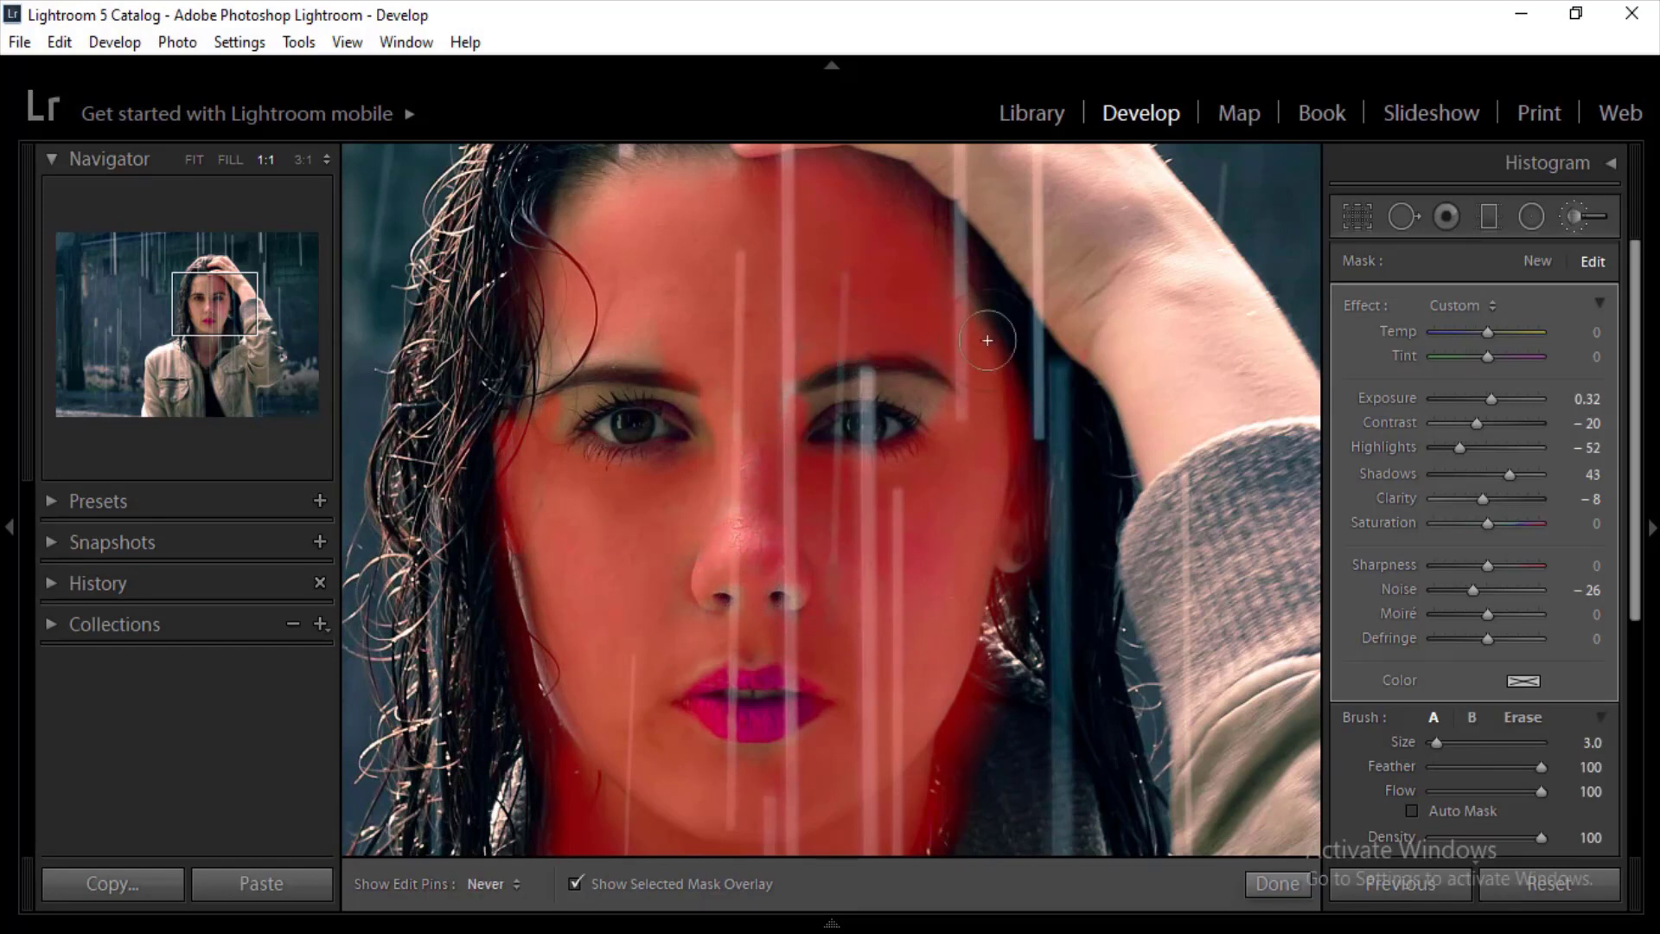
key(h)
key(h)
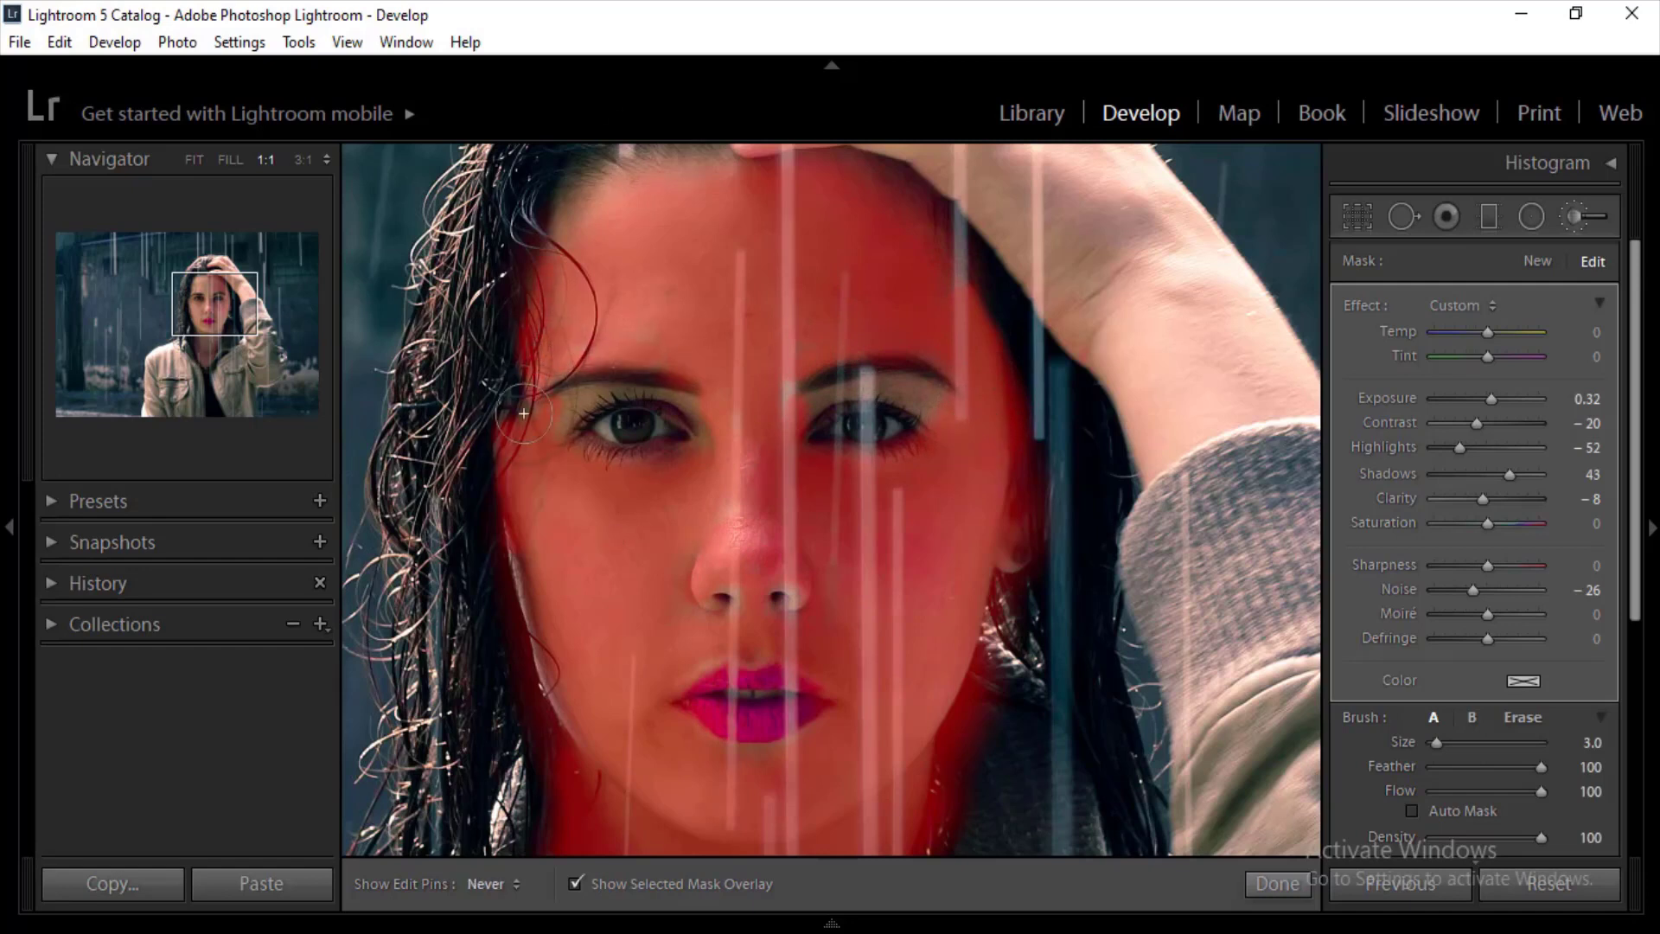
key(h)
key(h)
key(h)
key(h)
key(h)
Step: Hide the mask overlay and set the brush adjustment's Noise to -31
click(571, 883)
drag(1472, 589, 1385, 590)
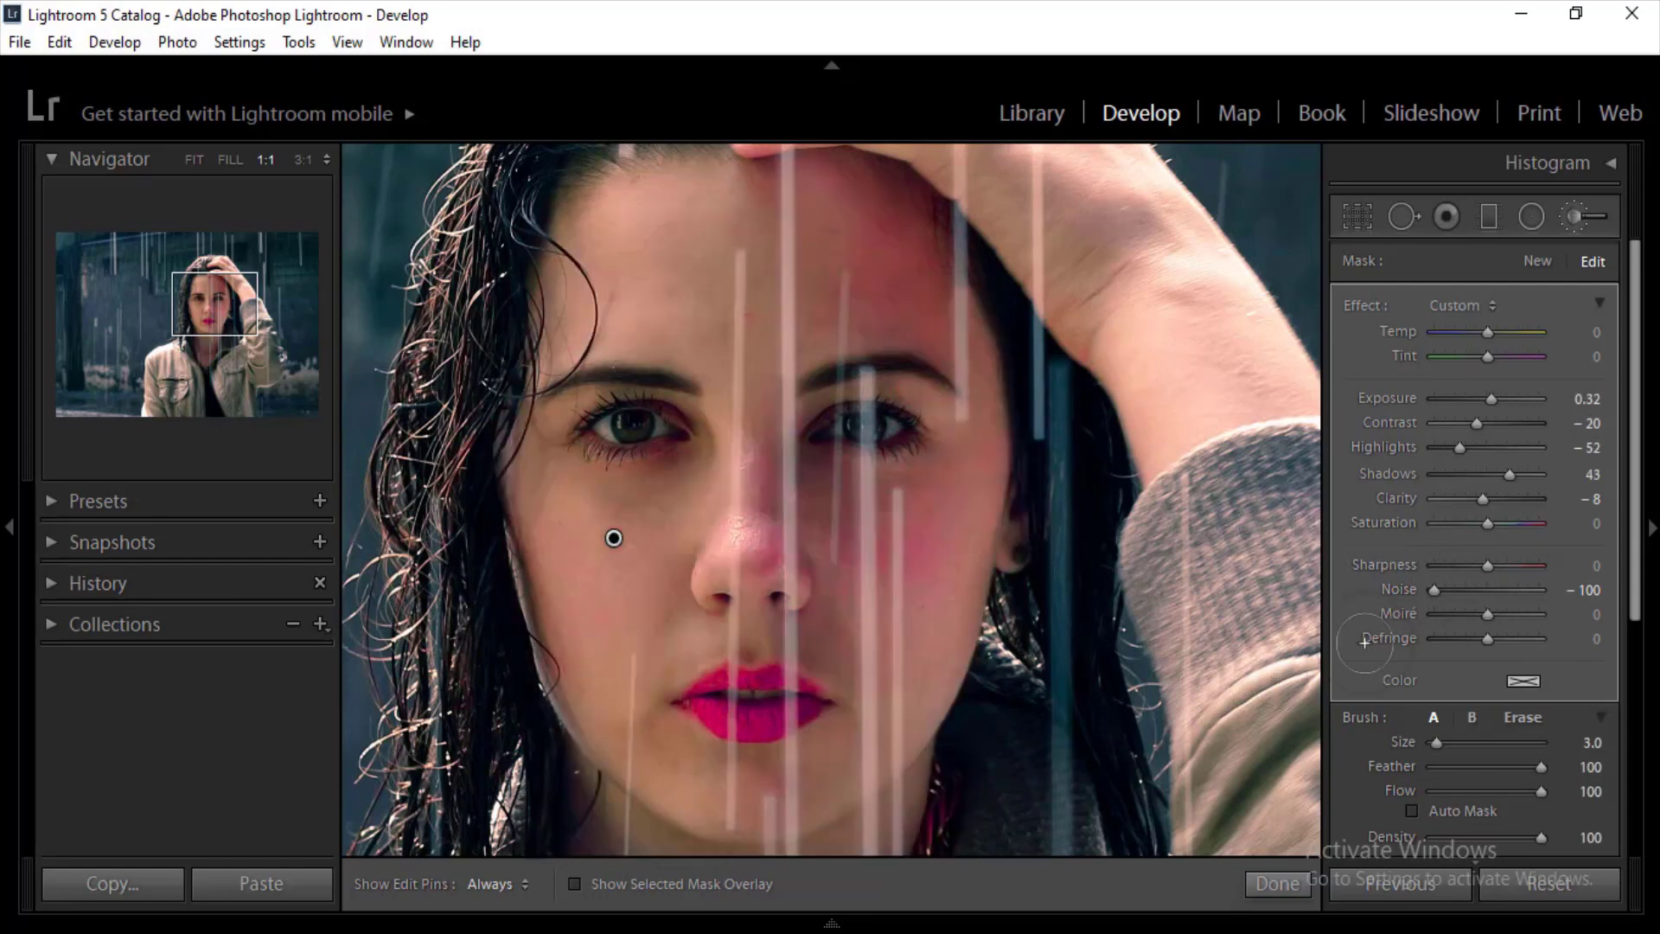
mouse_move(1433, 590)
mouse_down()
mouse_move(1517, 589)
mouse_move(1458, 592)
mouse_up()
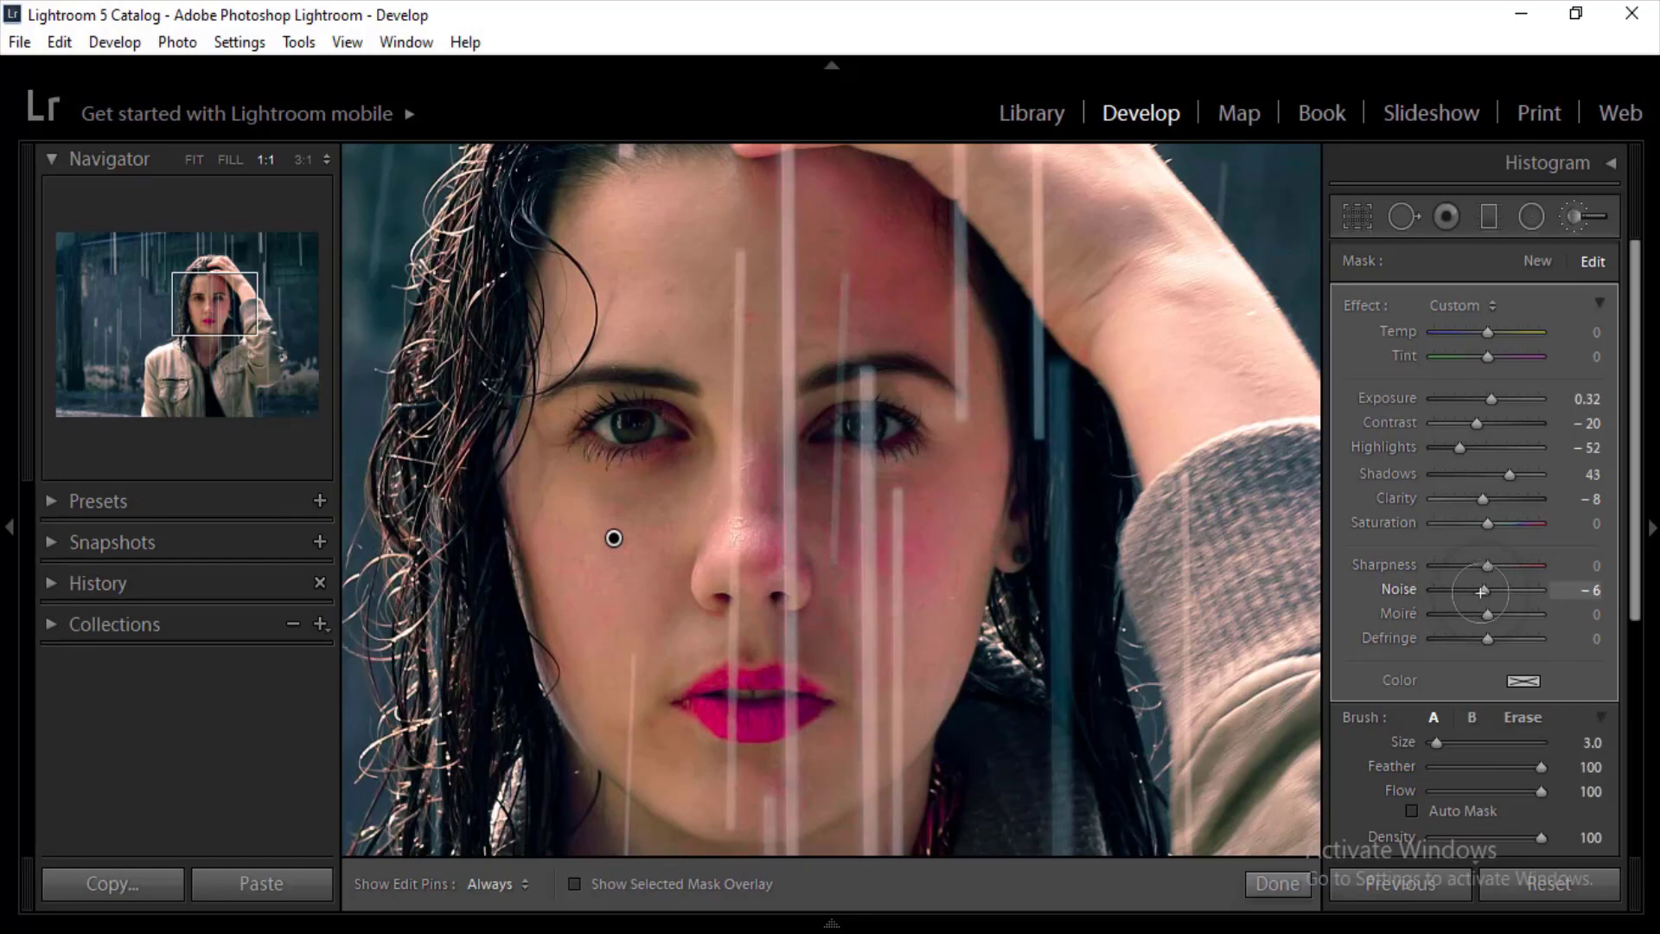
drag(1478, 592, 1476, 592)
drag(1475, 591, 1472, 591)
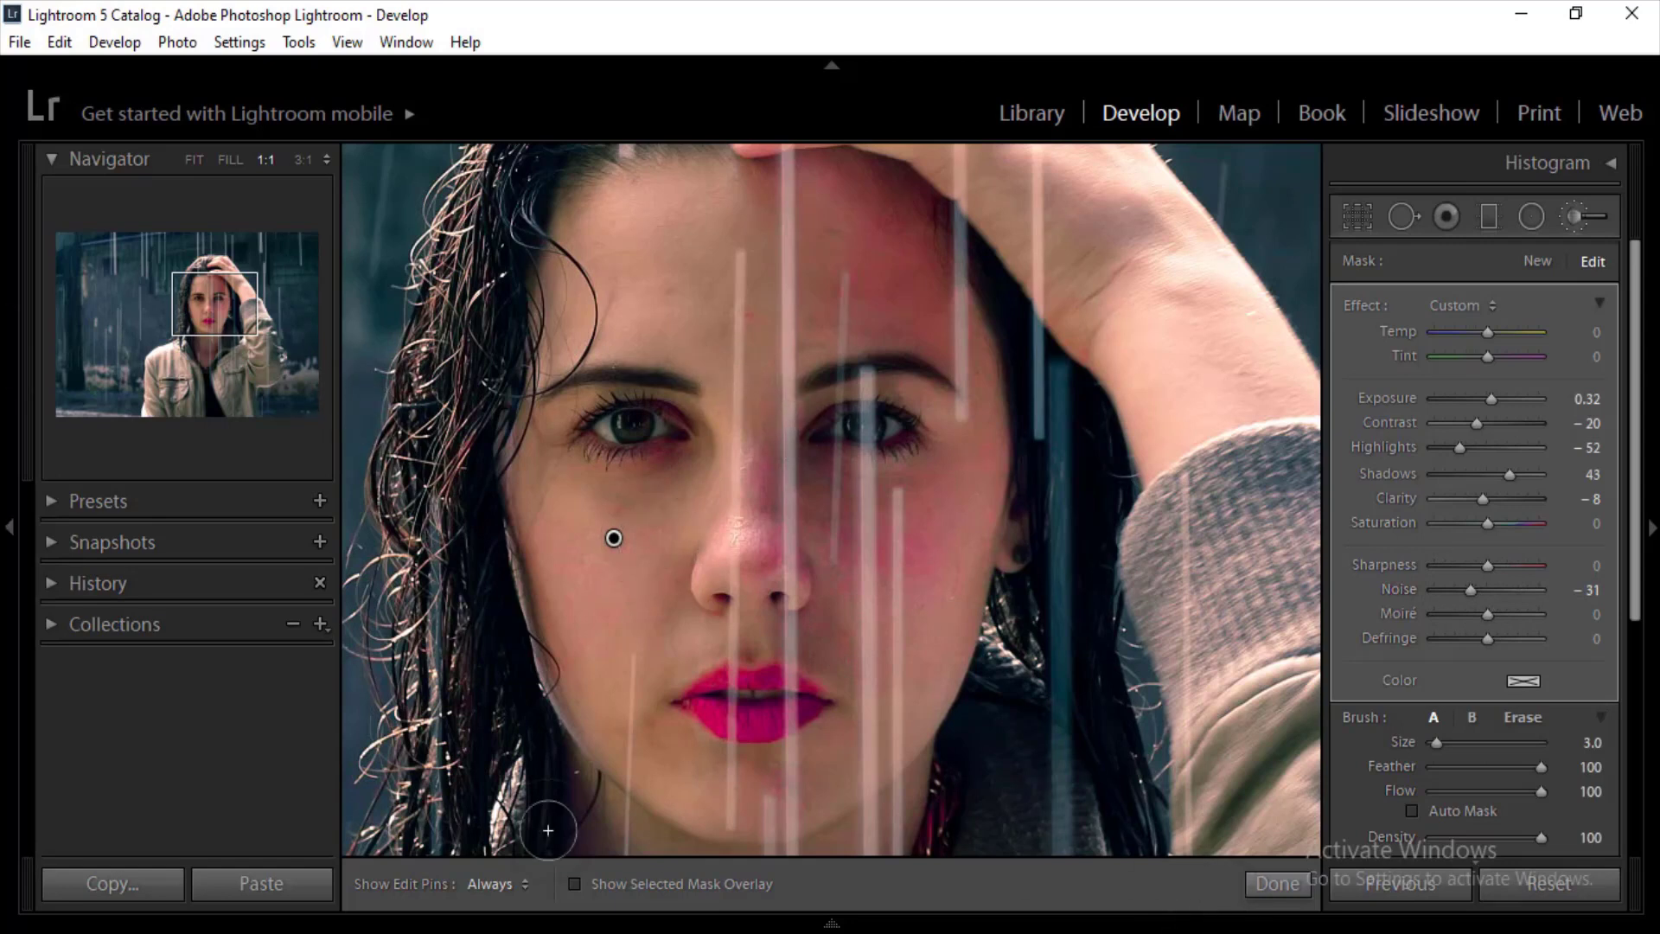
Step: Finish the brush edit and place a diagonal graduated filter running from beyond the photo's upper-left corner toward the woman's face and shoulder
click(193, 159)
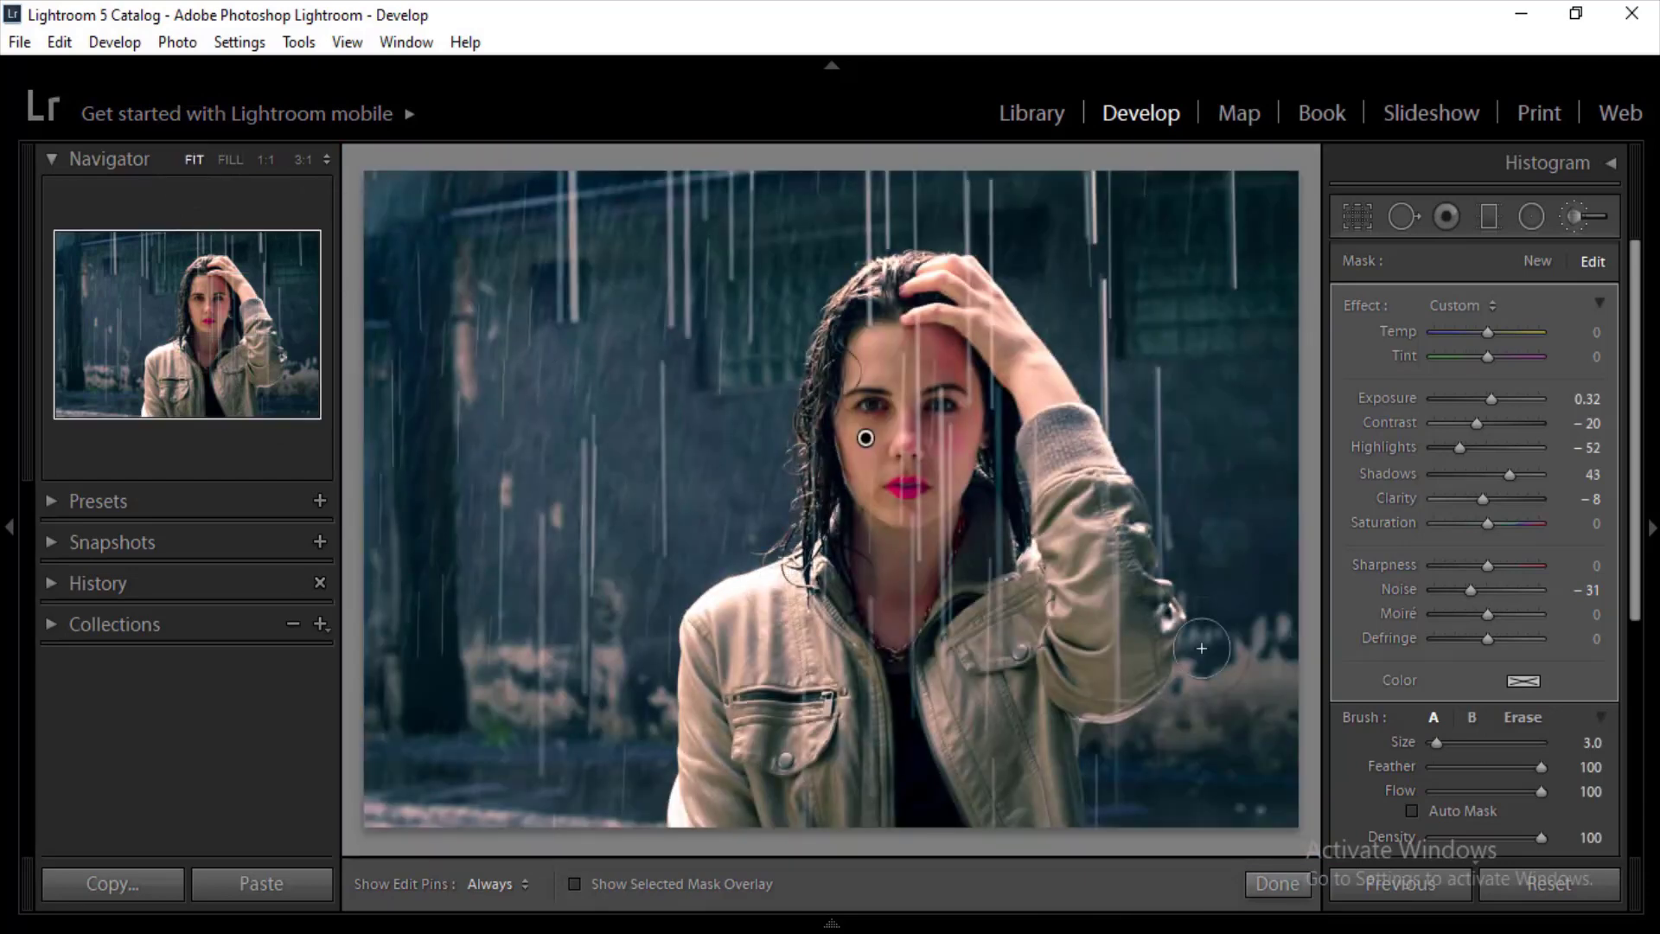
click(1274, 882)
key(m)
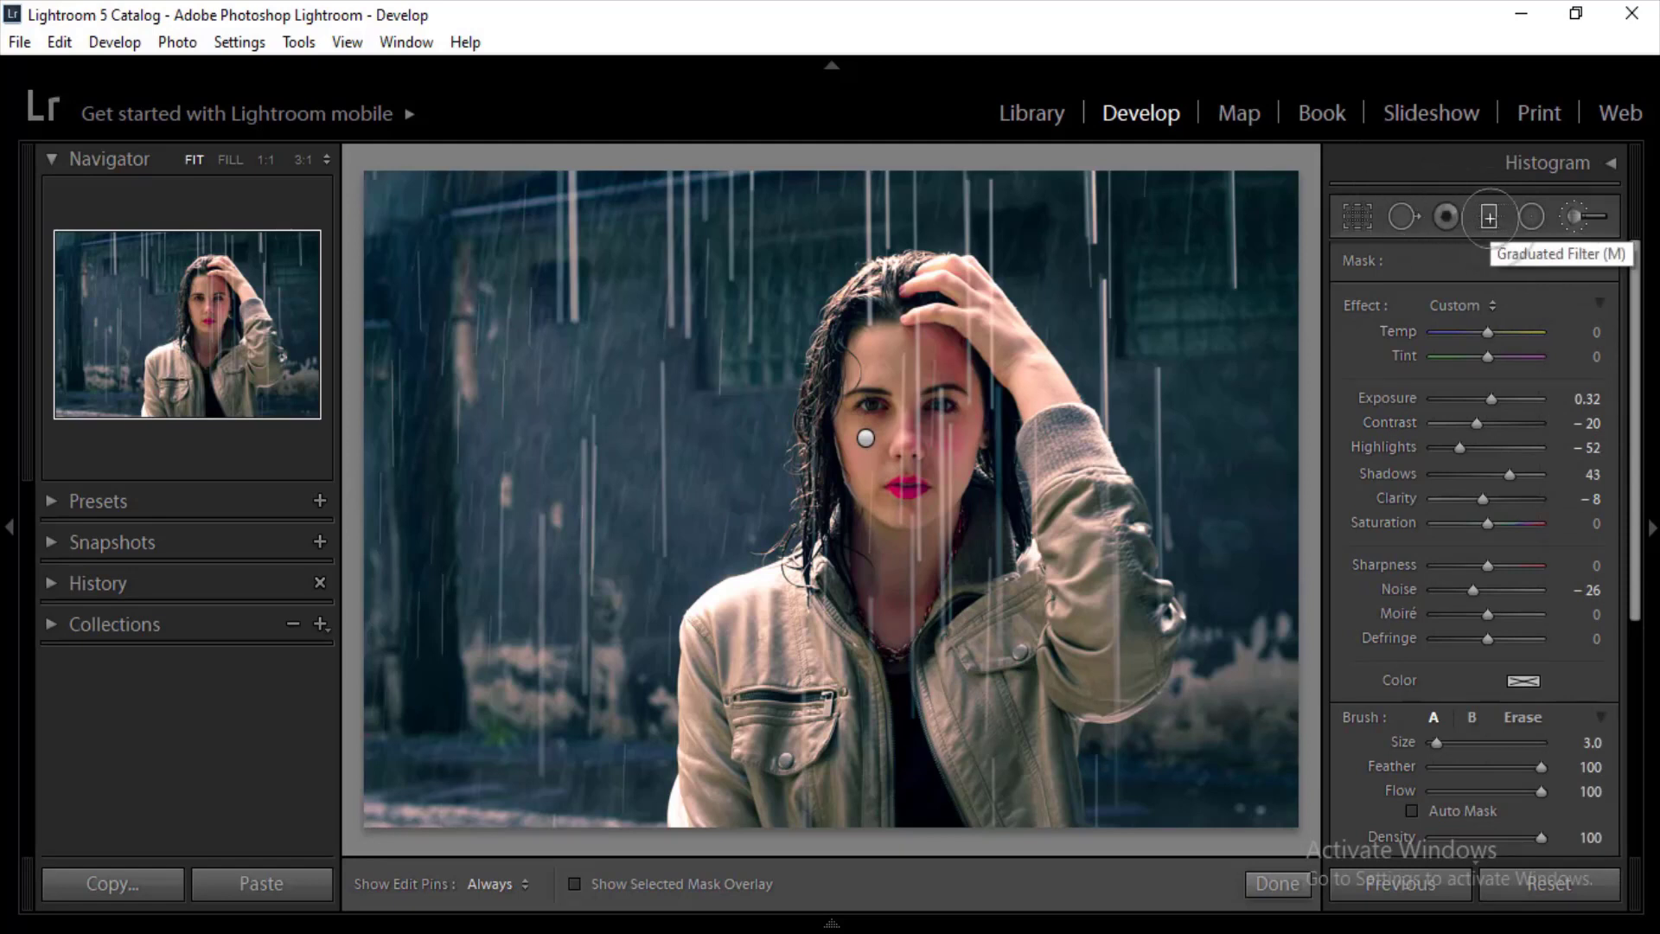
click(1489, 218)
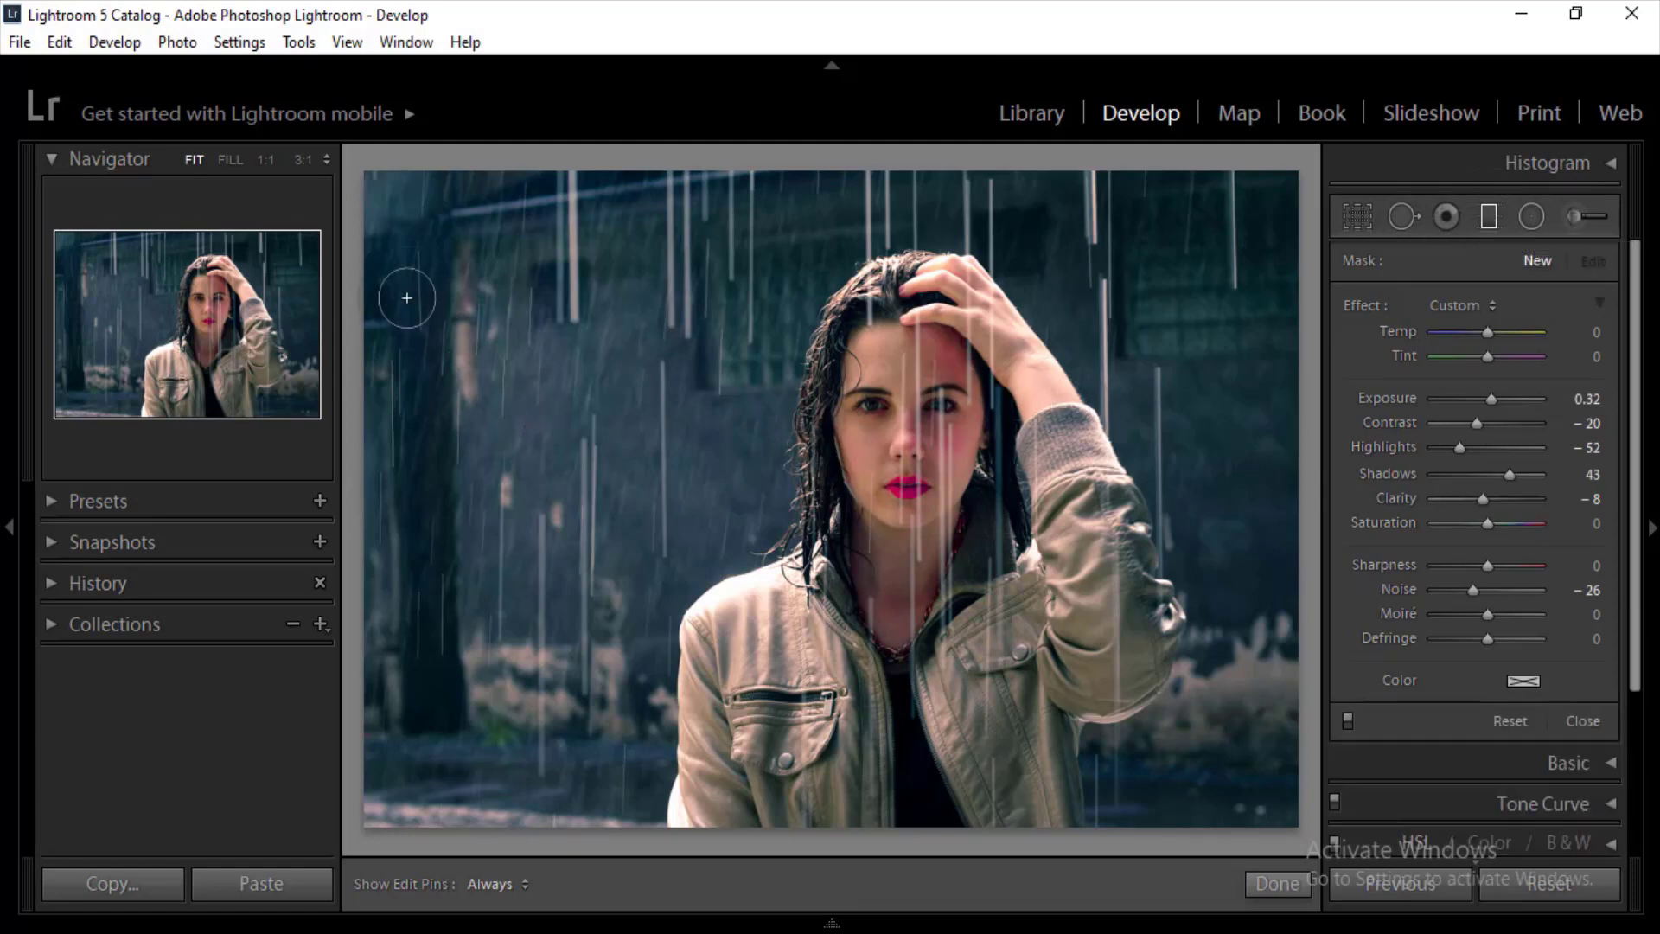
drag(397, 241, 727, 562)
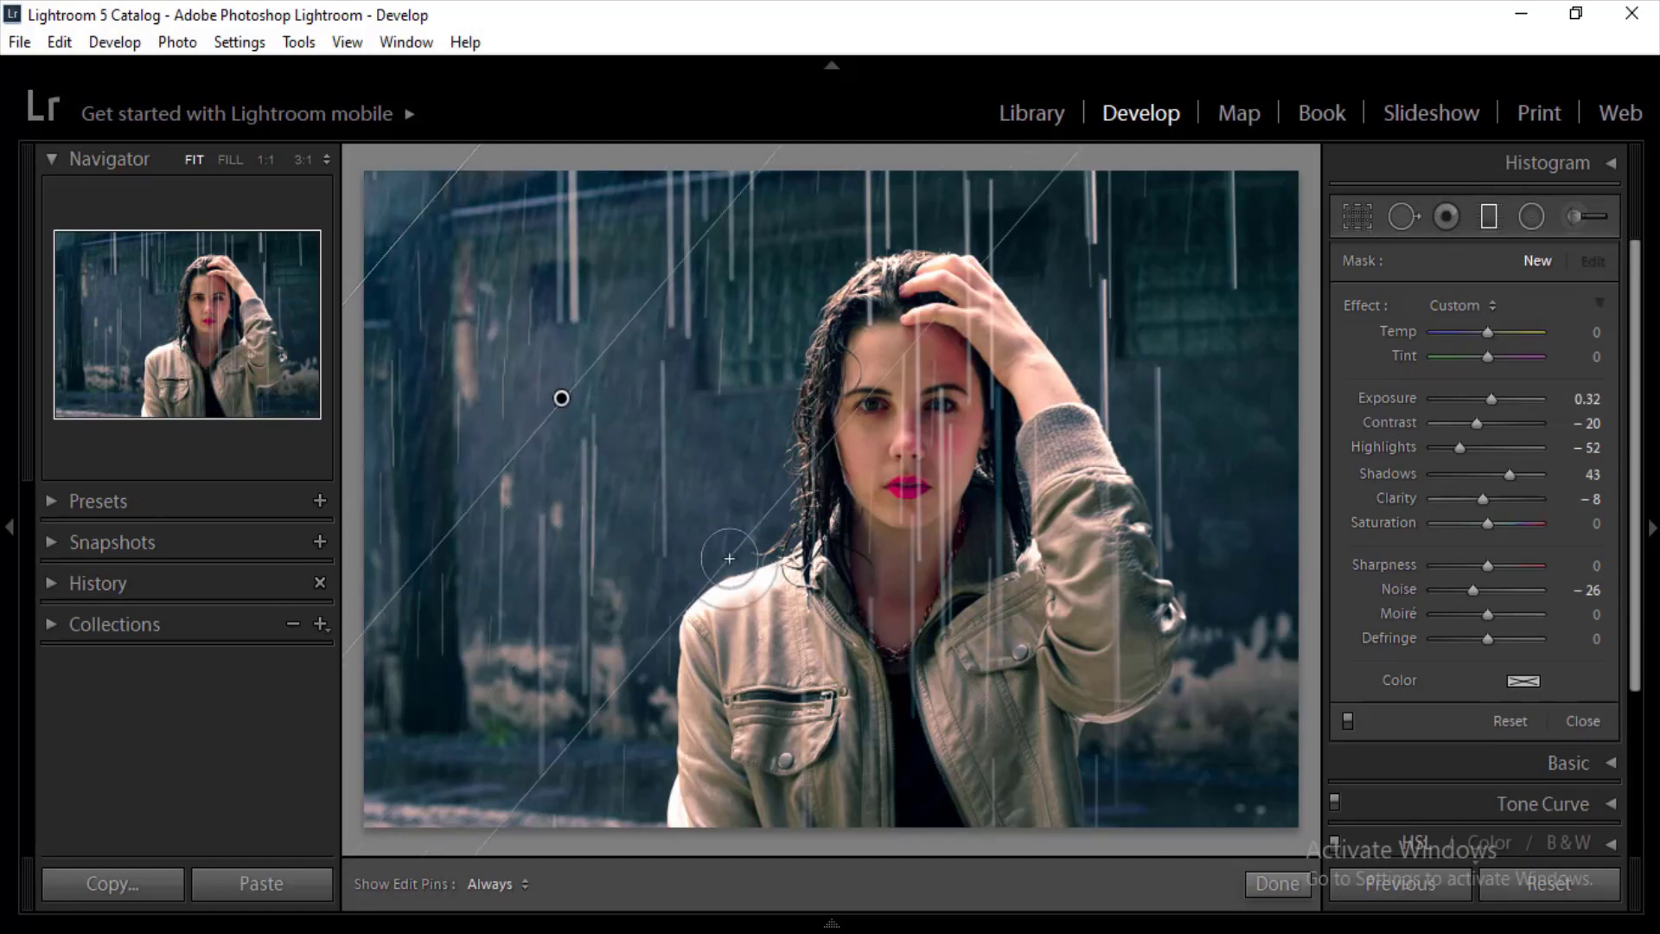
click(562, 397)
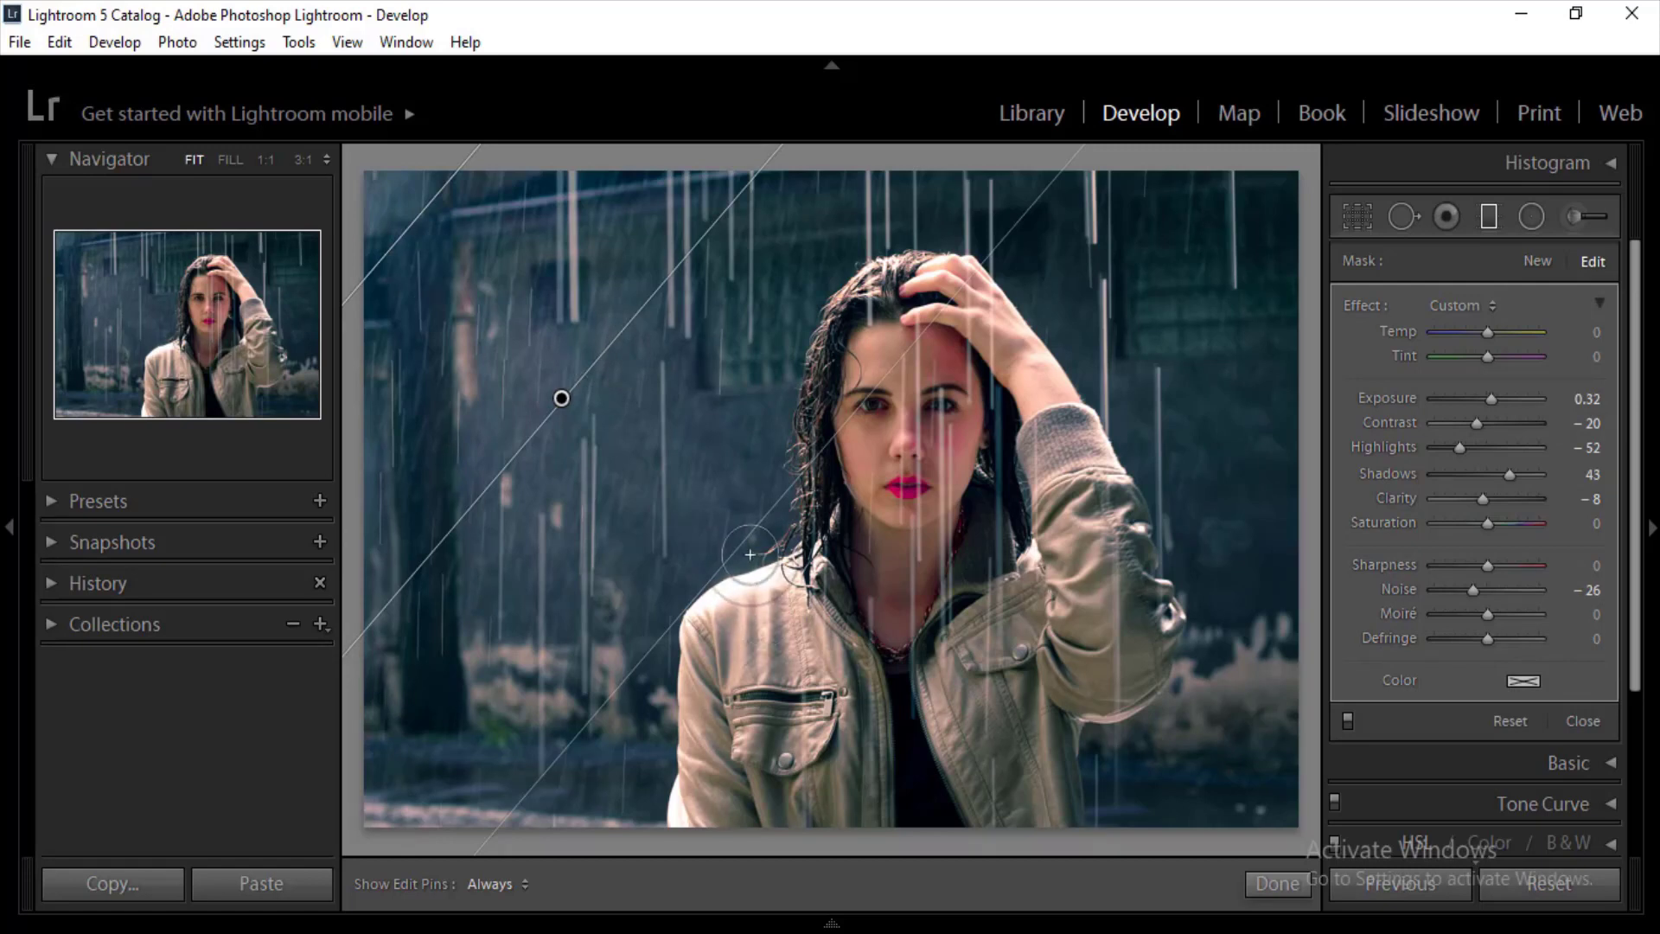
drag(760, 542, 784, 548)
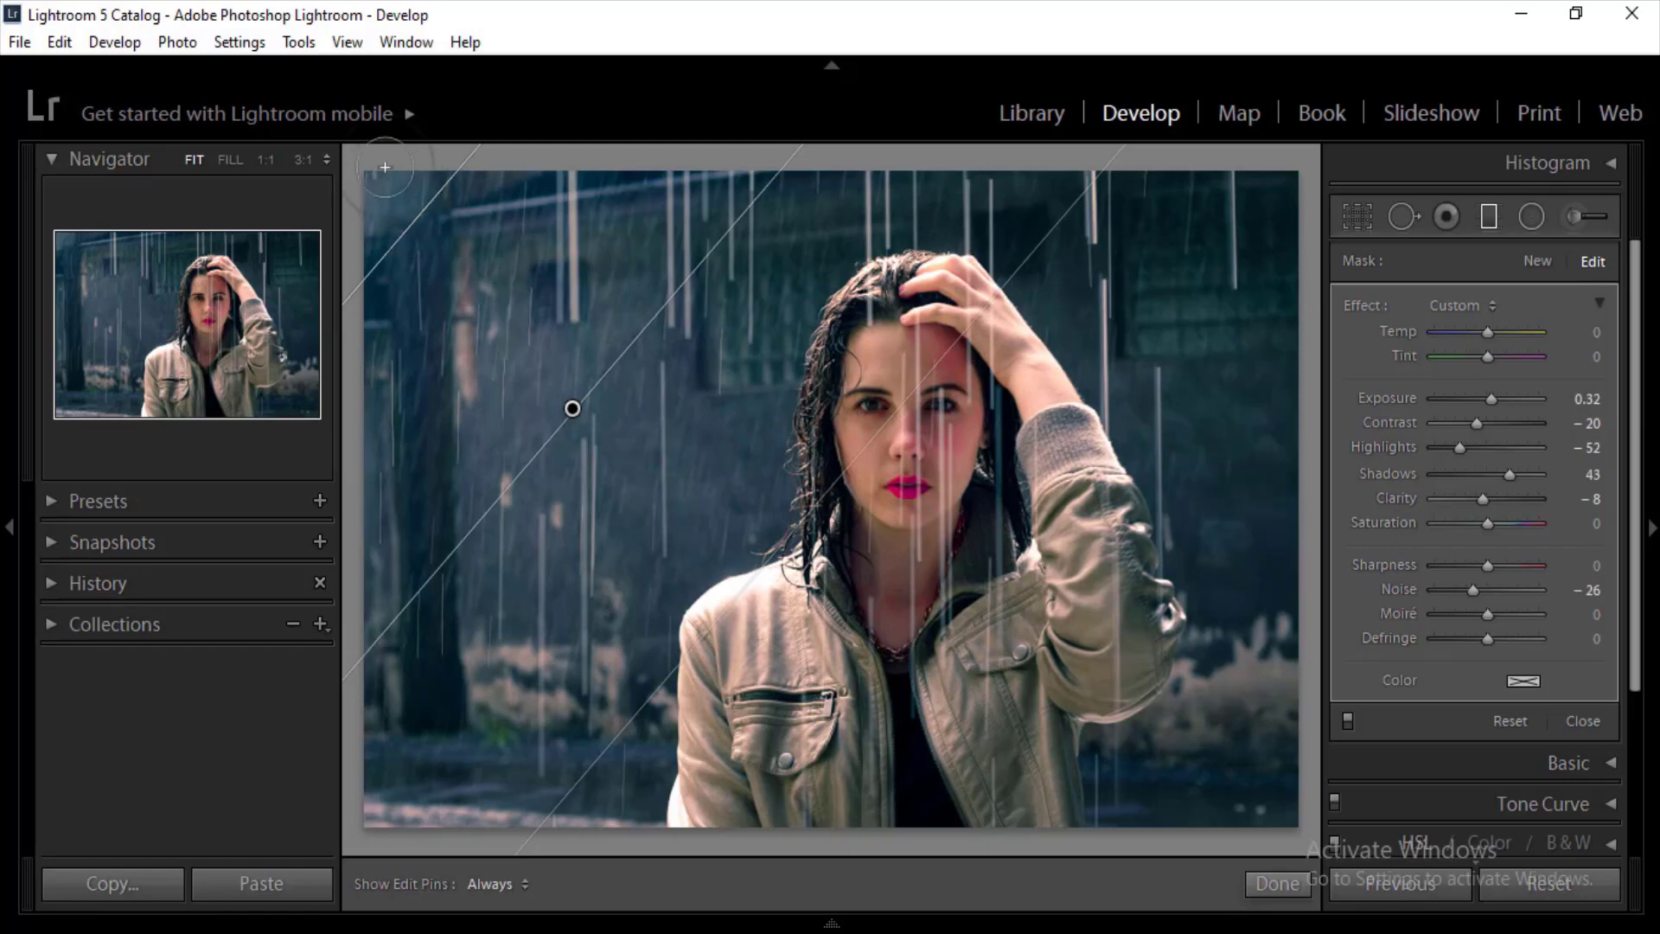
drag(420, 209, 370, 154)
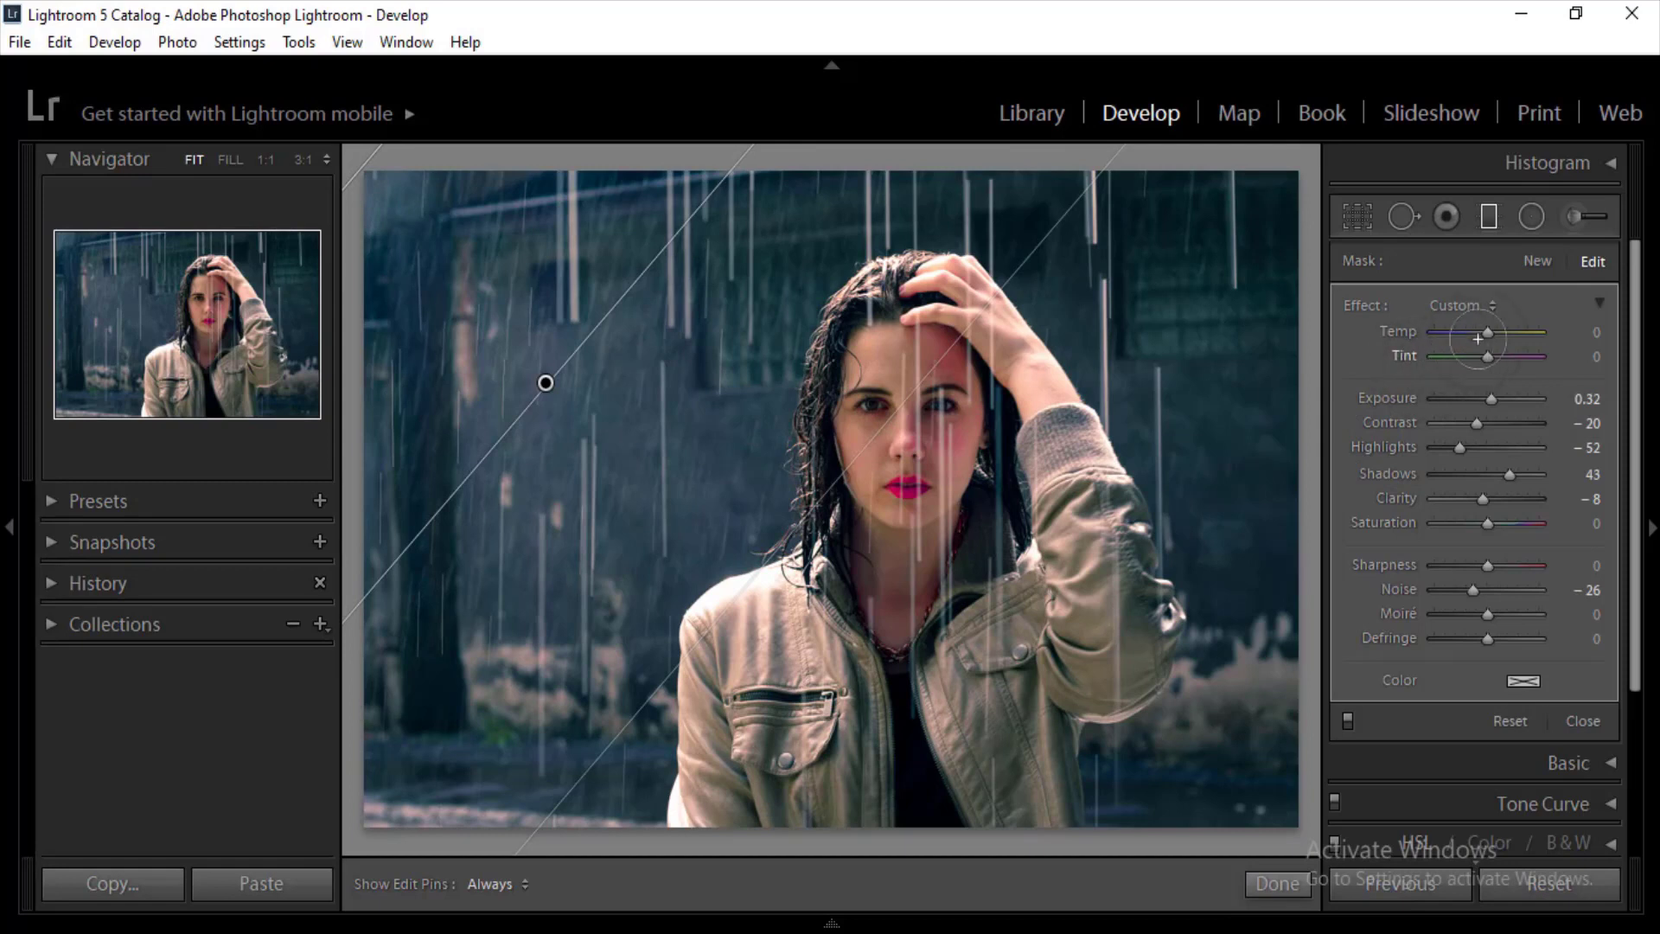
Step: Set the graduated filter's Temp, Highlights and Contrast each to -100
drag(1485, 332, 1416, 331)
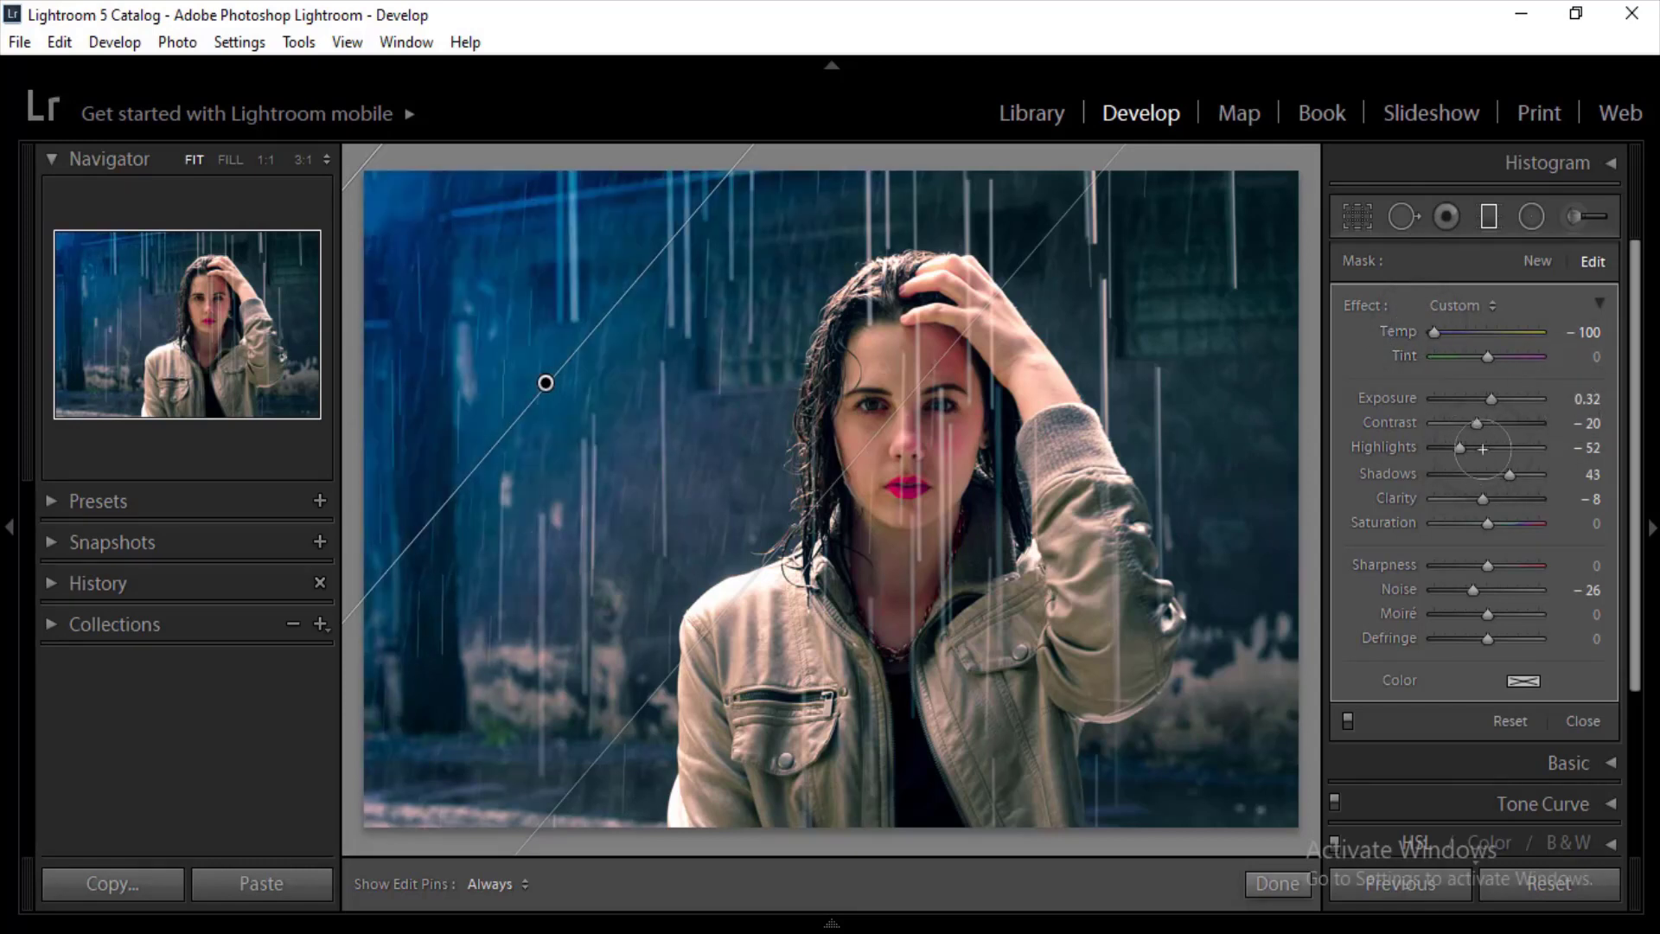
drag(1460, 447, 1473, 447)
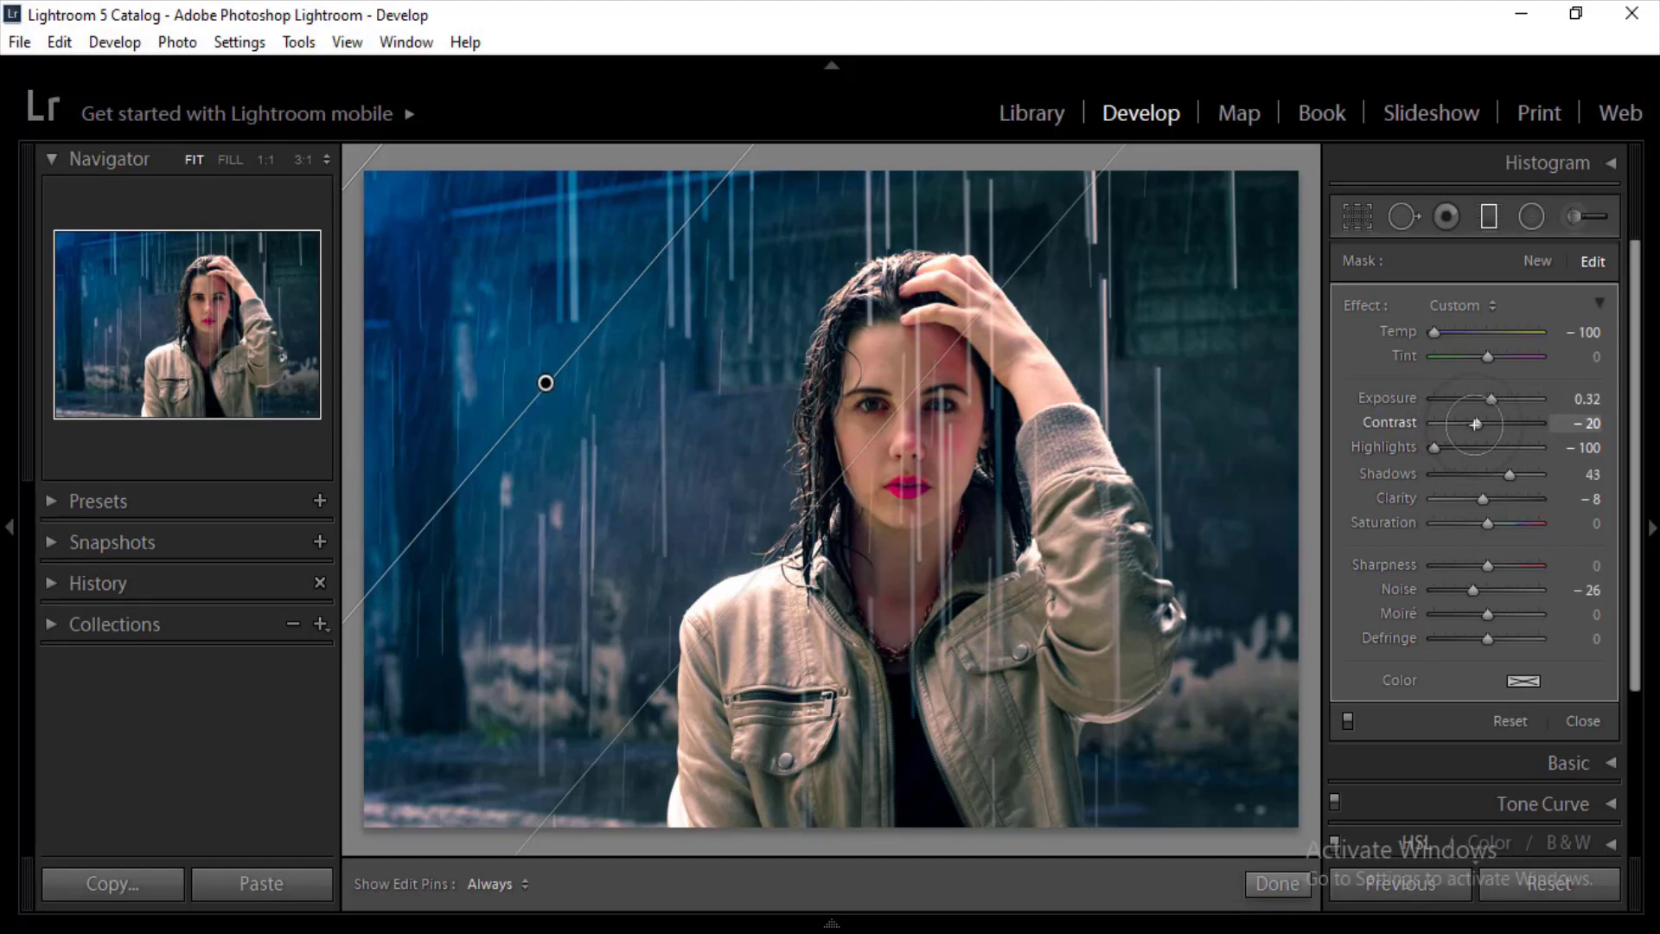
drag(1476, 424, 1413, 422)
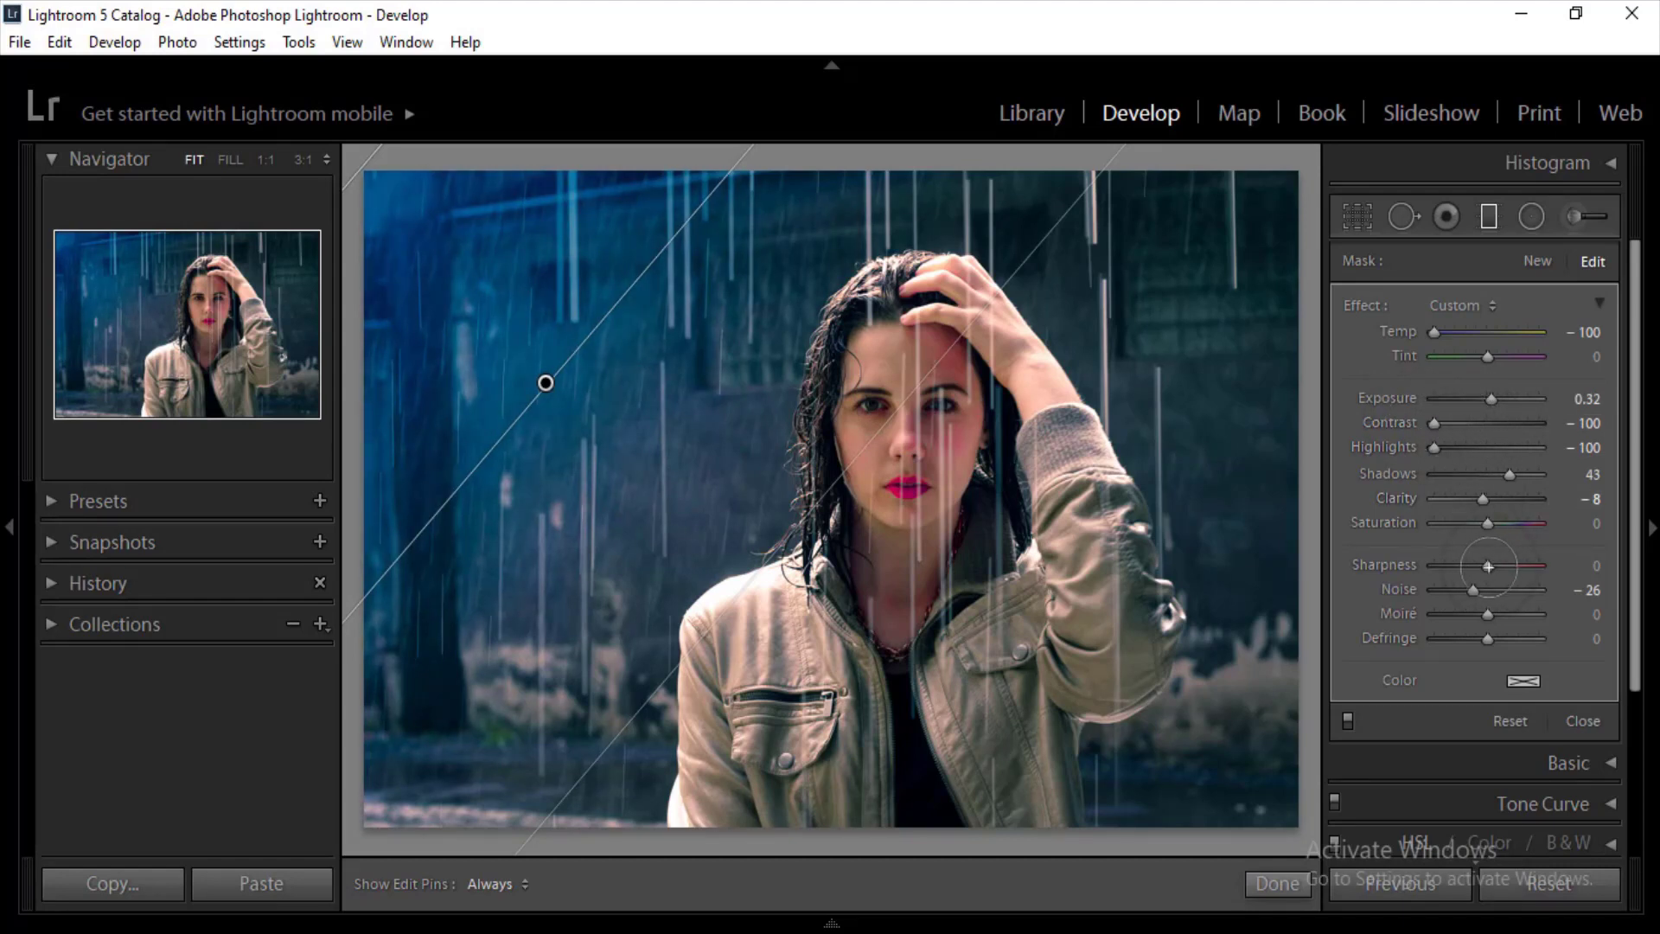
Step: Set the graduated filter's Sharpness and Clarity to -100, Shadows to 100 and Noise to -8, and pull its inner edge slightly back toward the corner
drag(1488, 567, 1422, 568)
drag(1483, 500, 1385, 505)
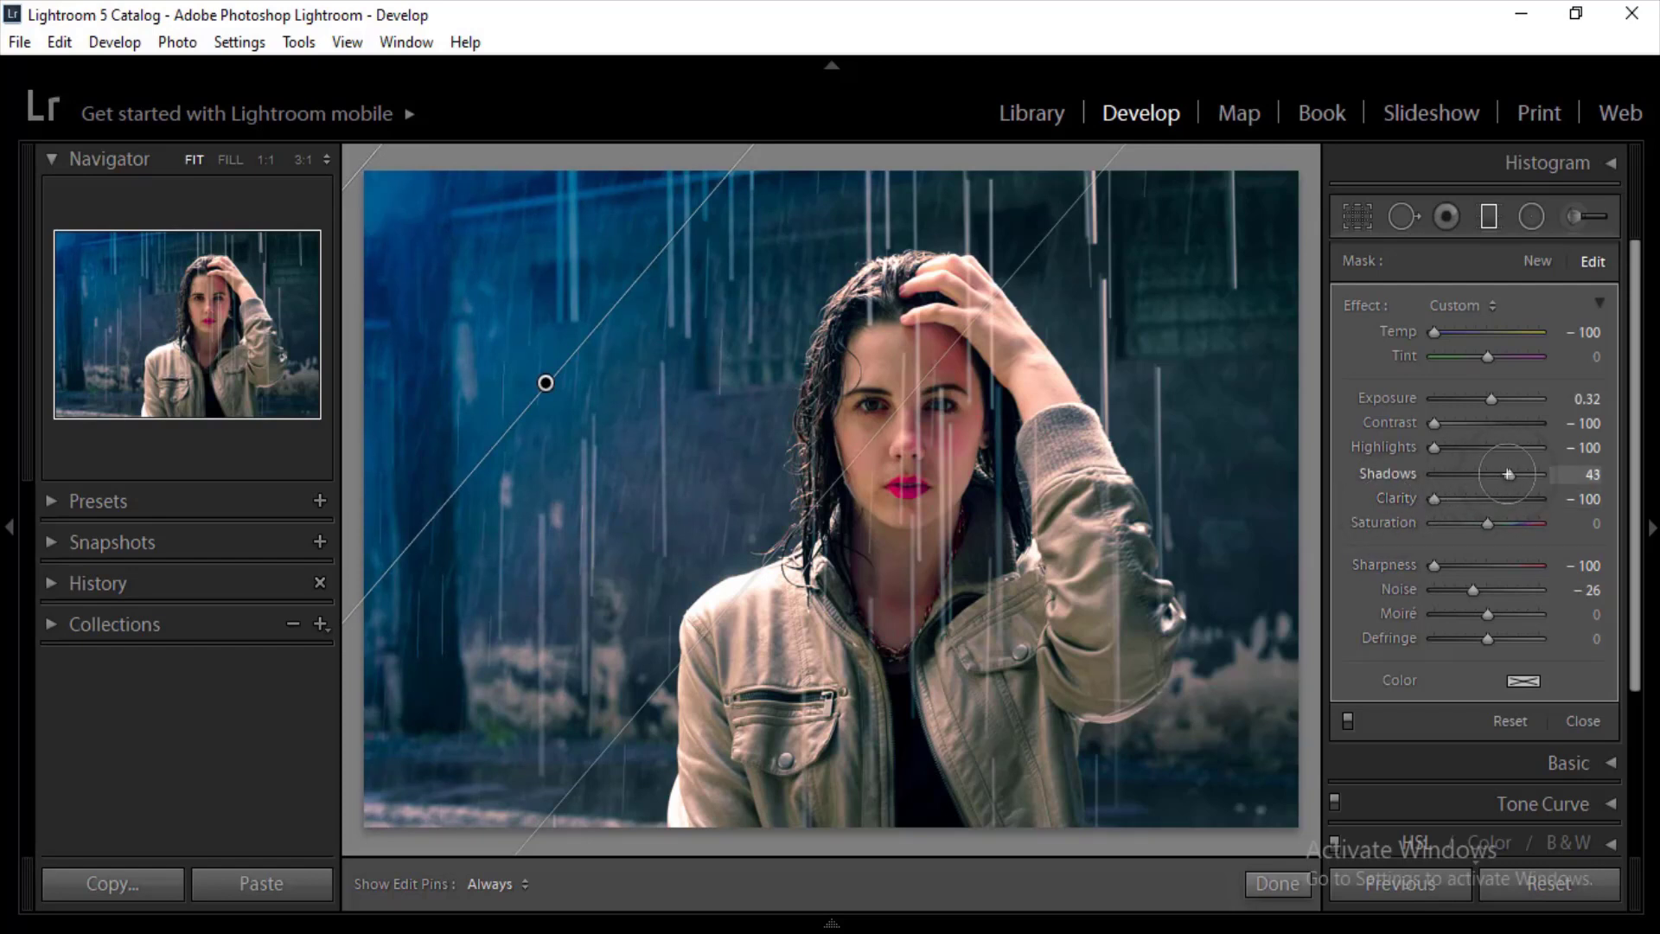
drag(1506, 475, 1563, 474)
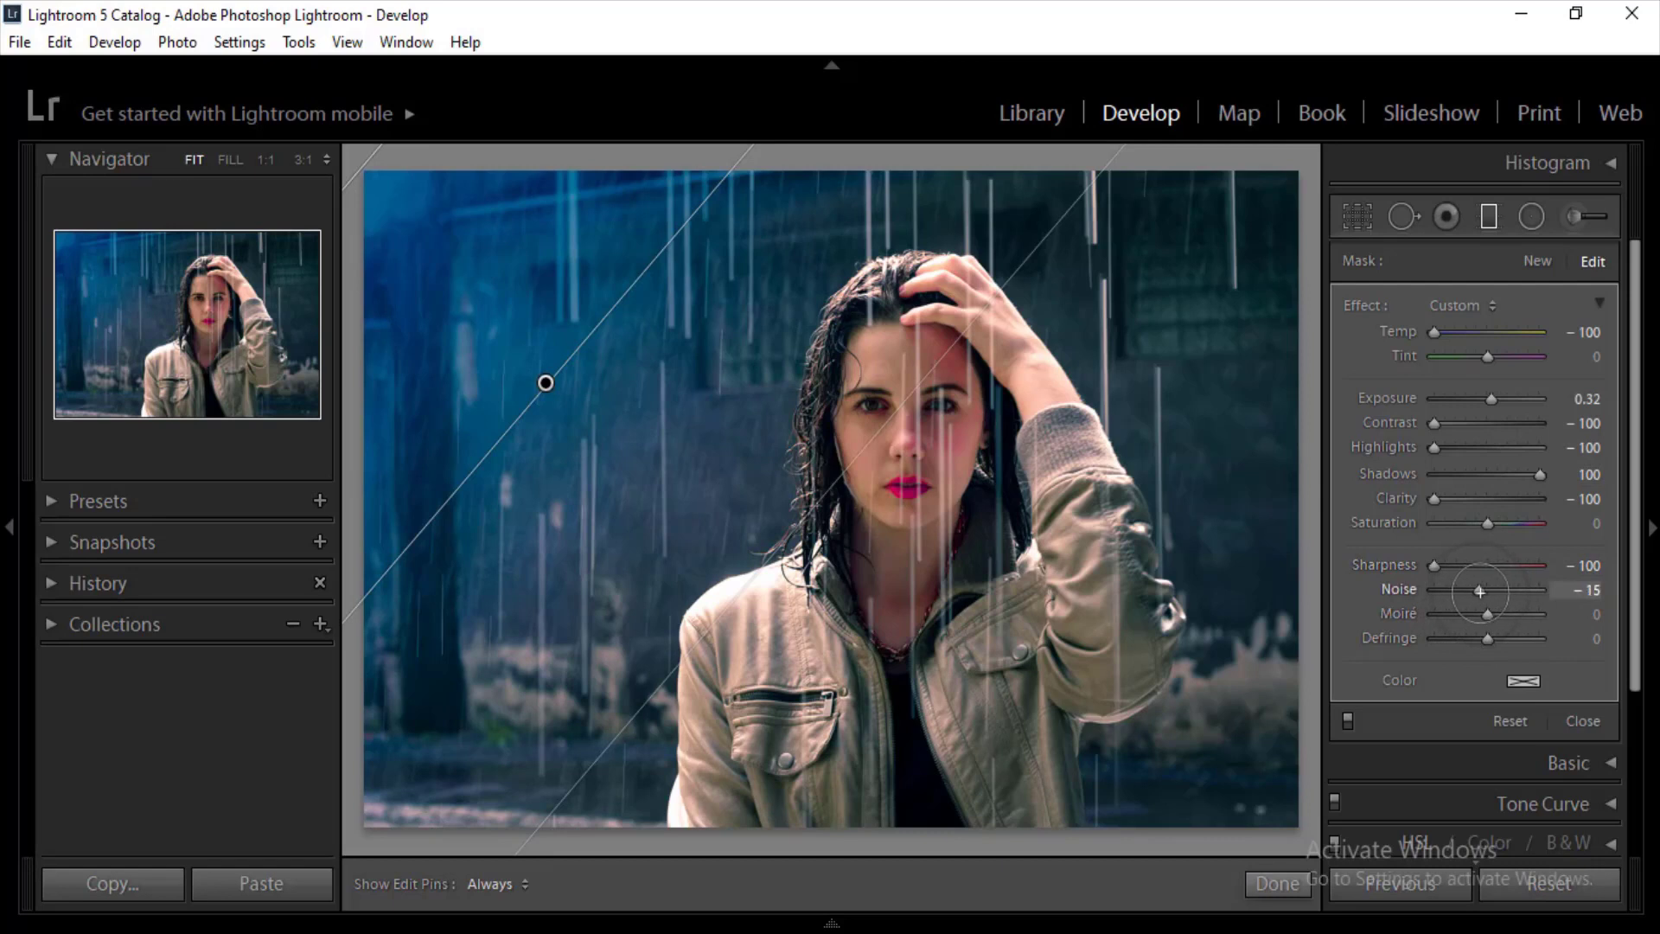
drag(1481, 591, 1484, 591)
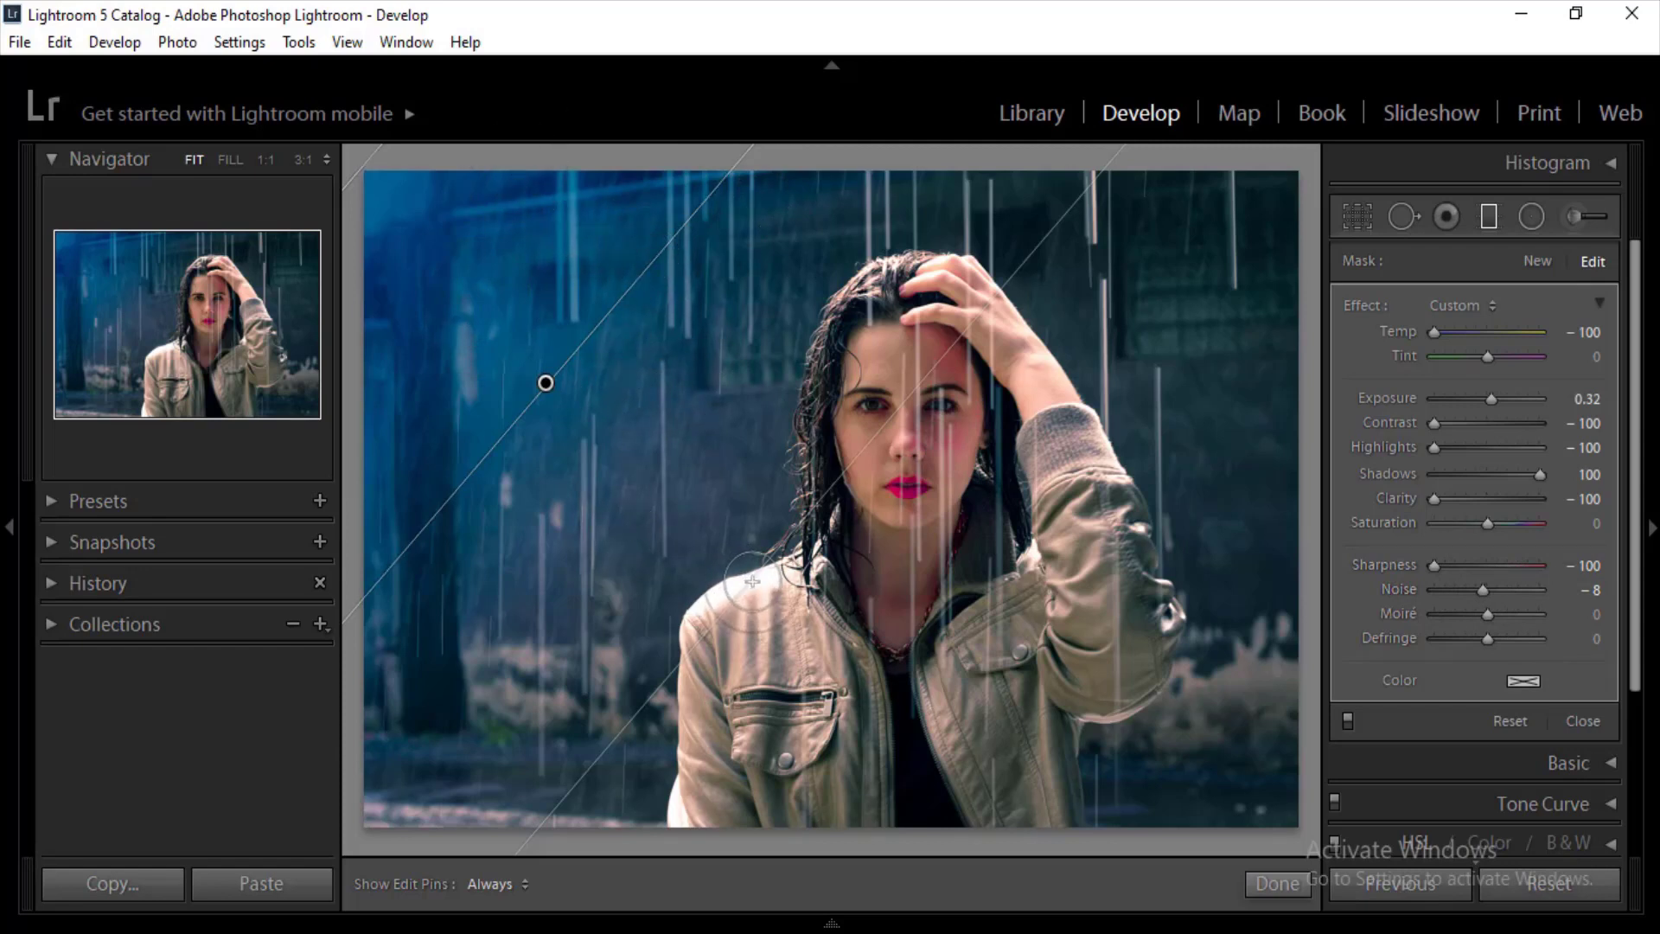
drag(729, 548, 723, 546)
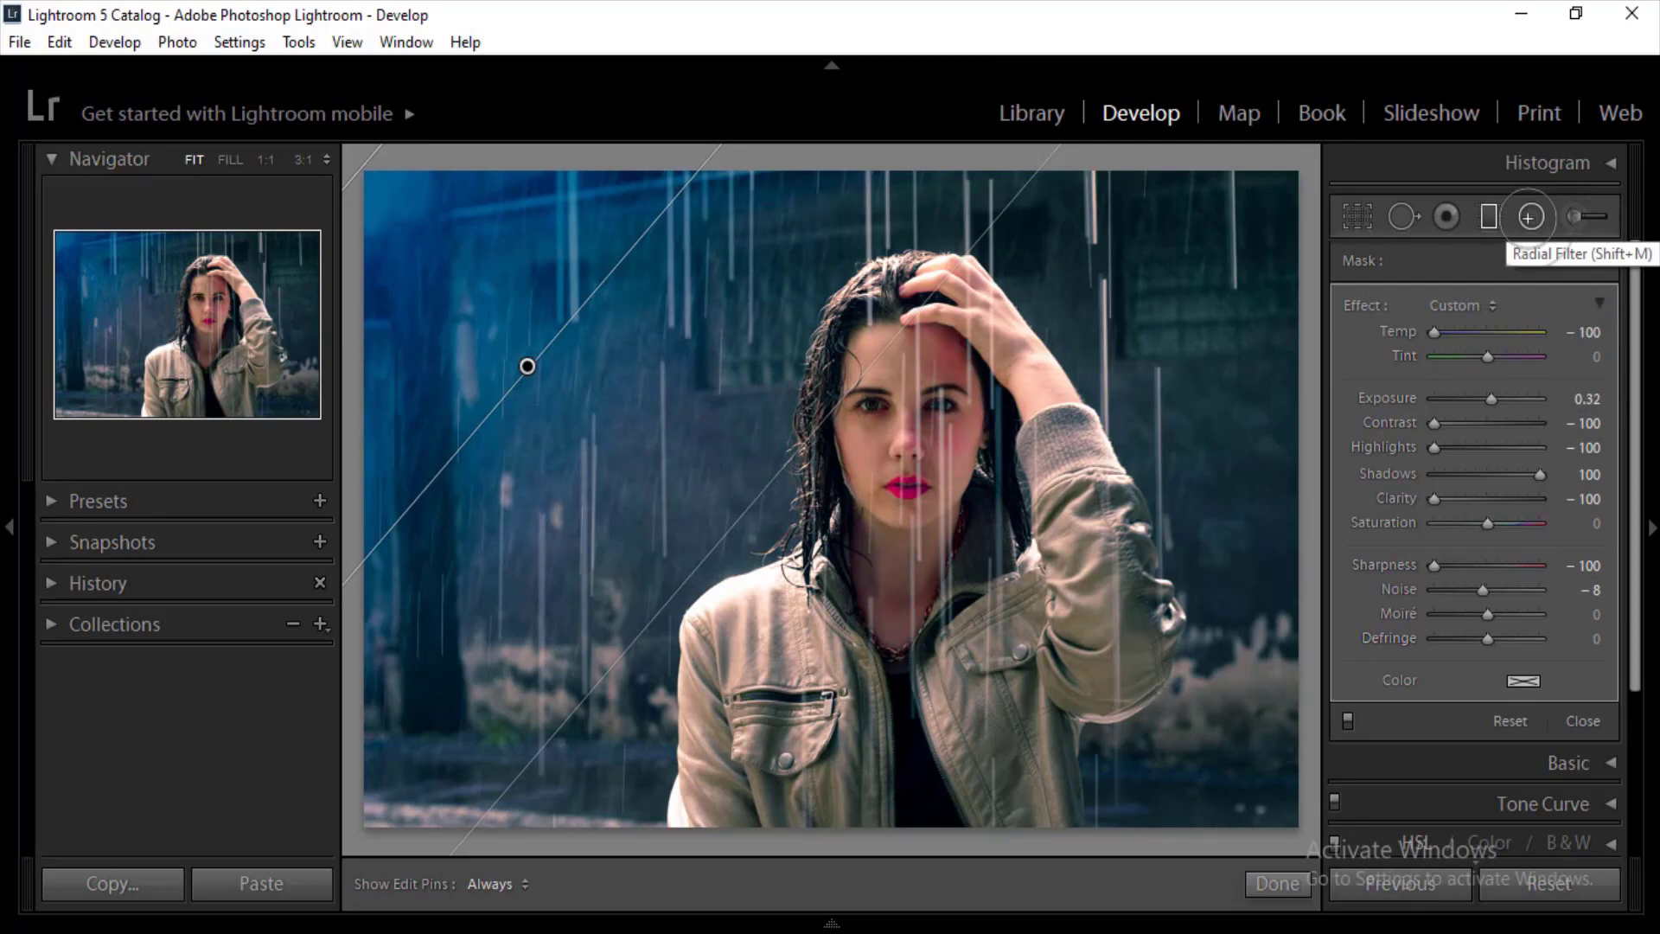
Step: Add a radial filter around the woman and shape it into a tall ellipse from above her head to her chest
click(1530, 216)
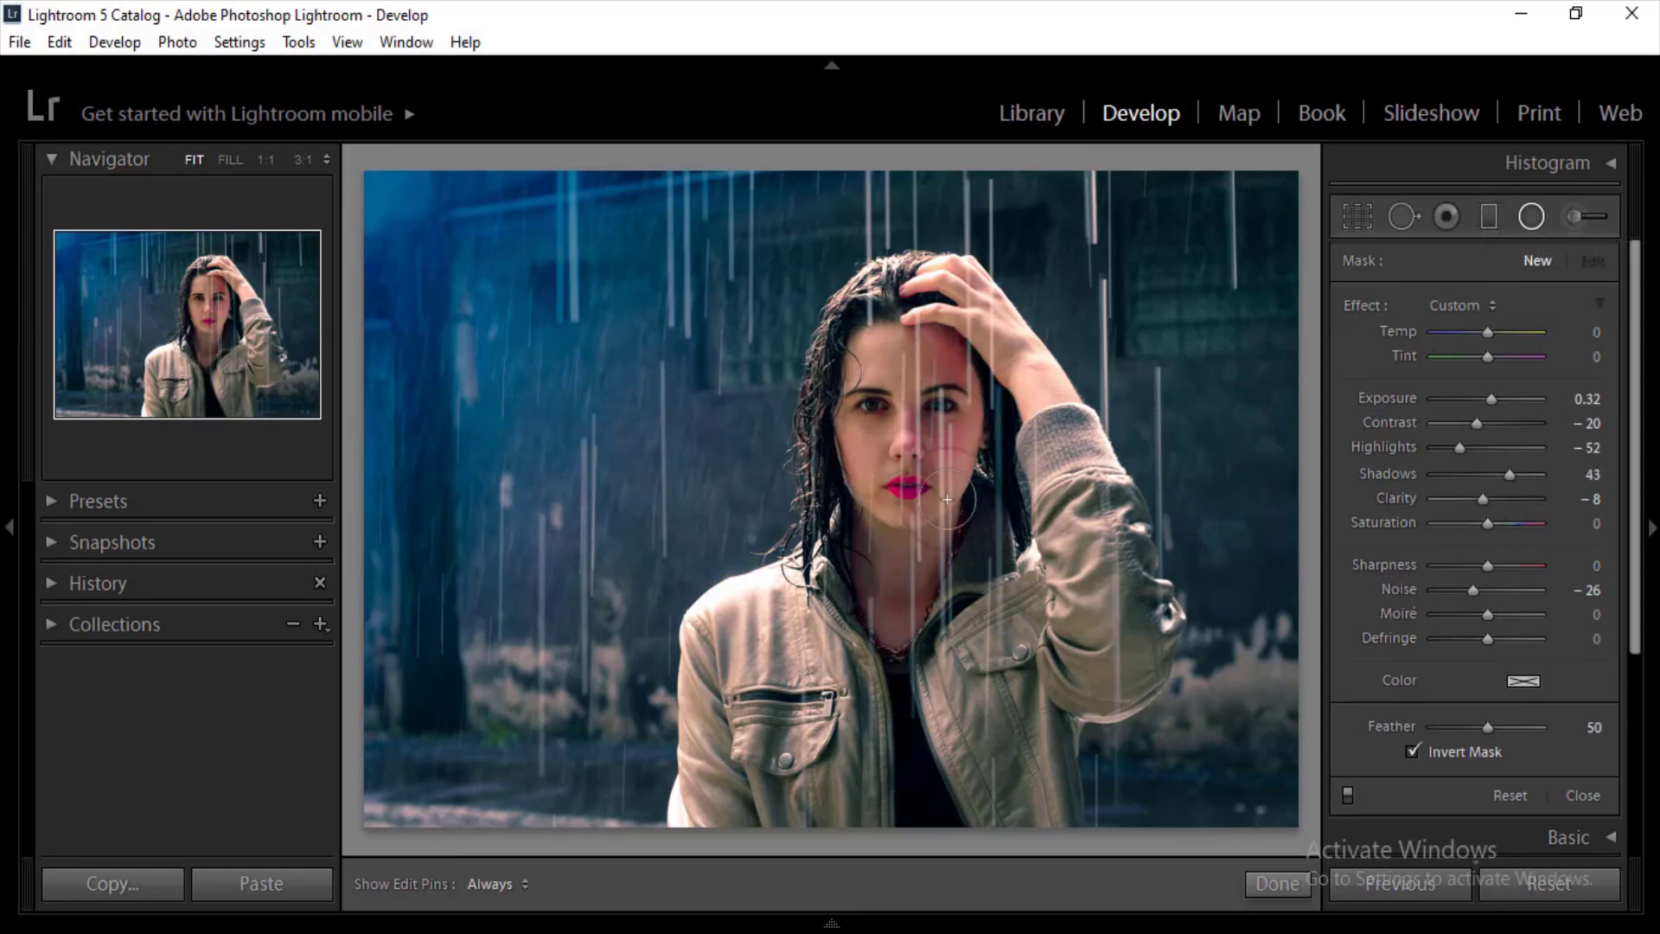
mouse_move(874, 312)
mouse_down()
mouse_move(1040, 571)
mouse_move(1070, 529)
mouse_move(1076, 543)
mouse_up()
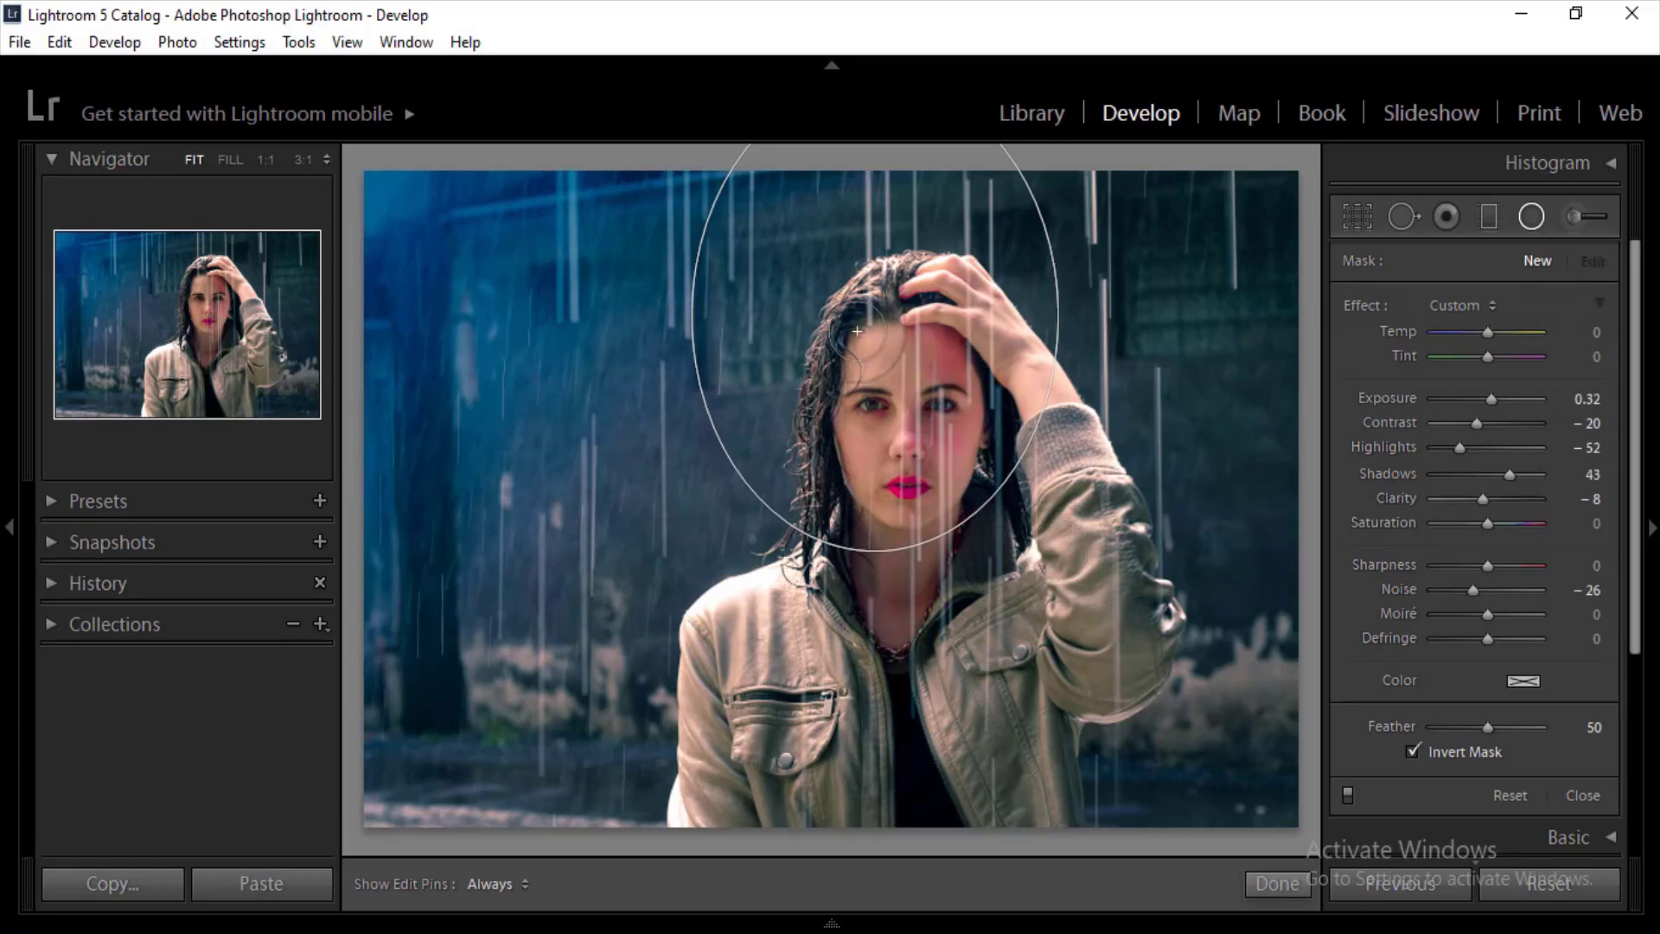
drag(857, 331, 899, 452)
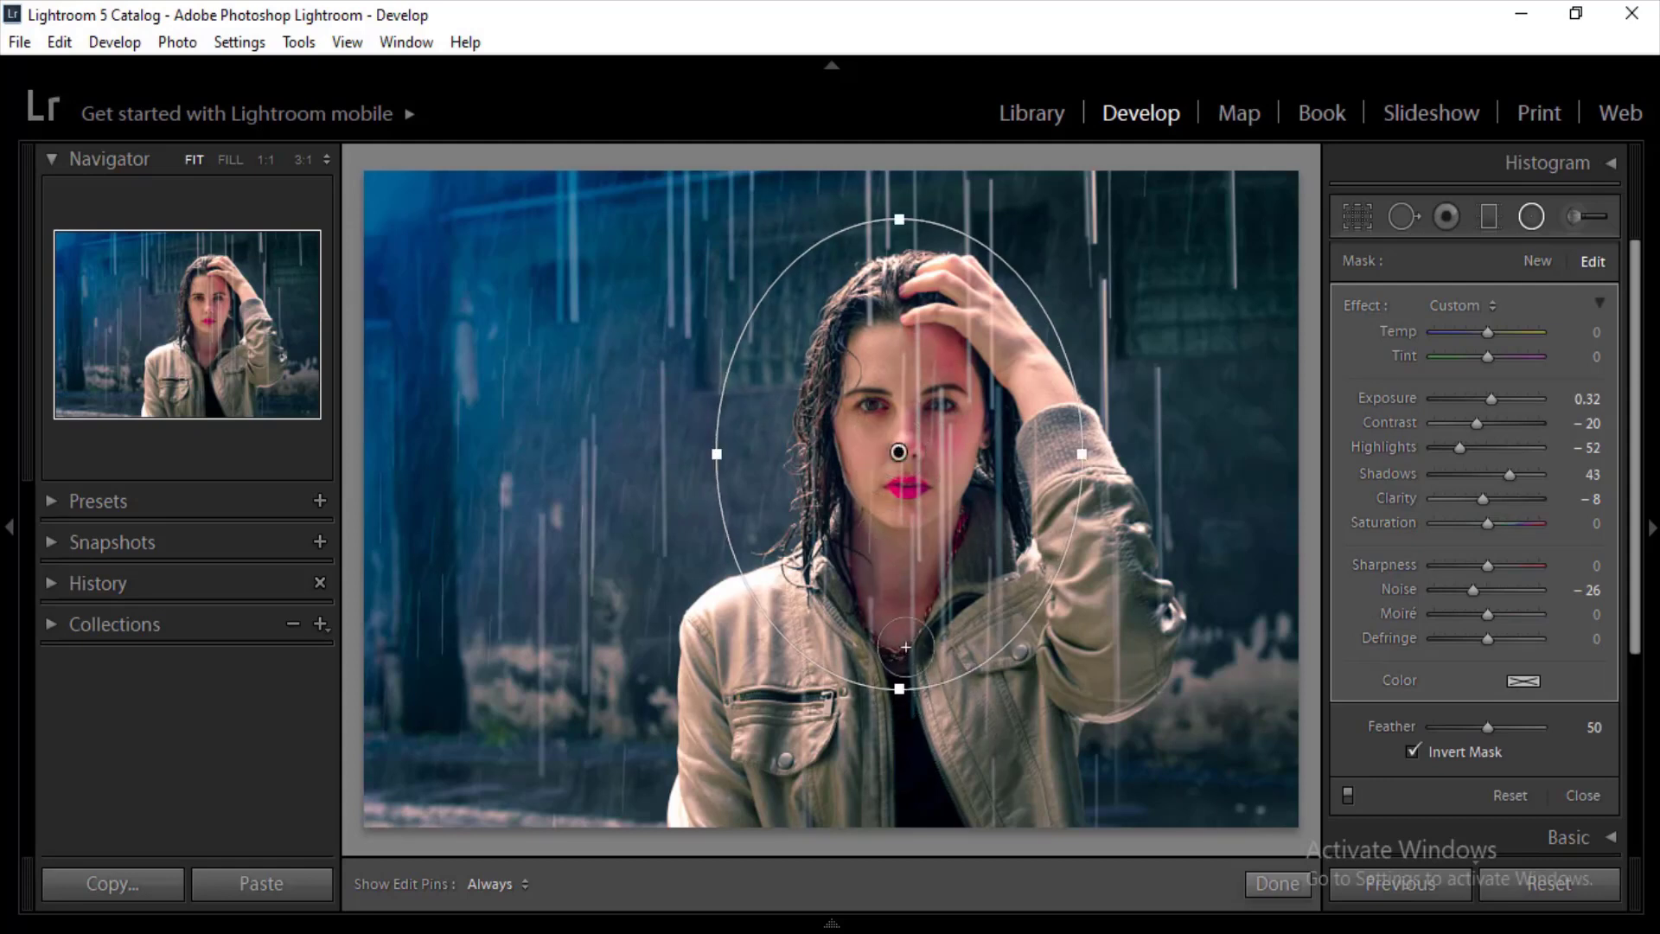
drag(899, 689, 899, 648)
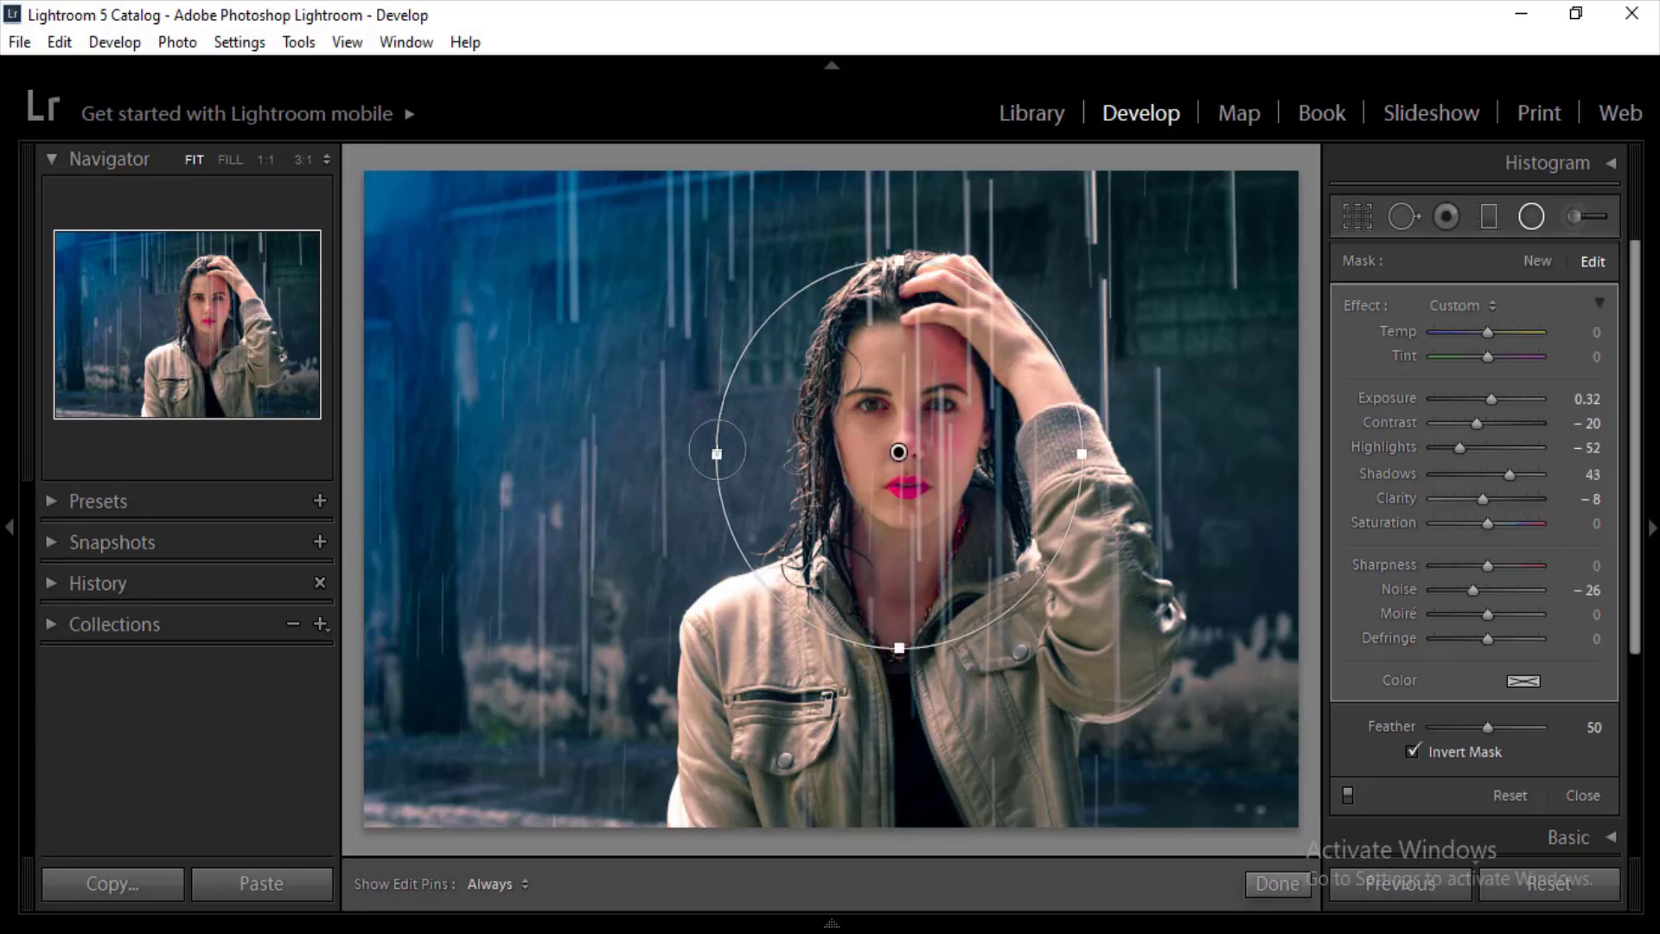
drag(716, 453, 751, 453)
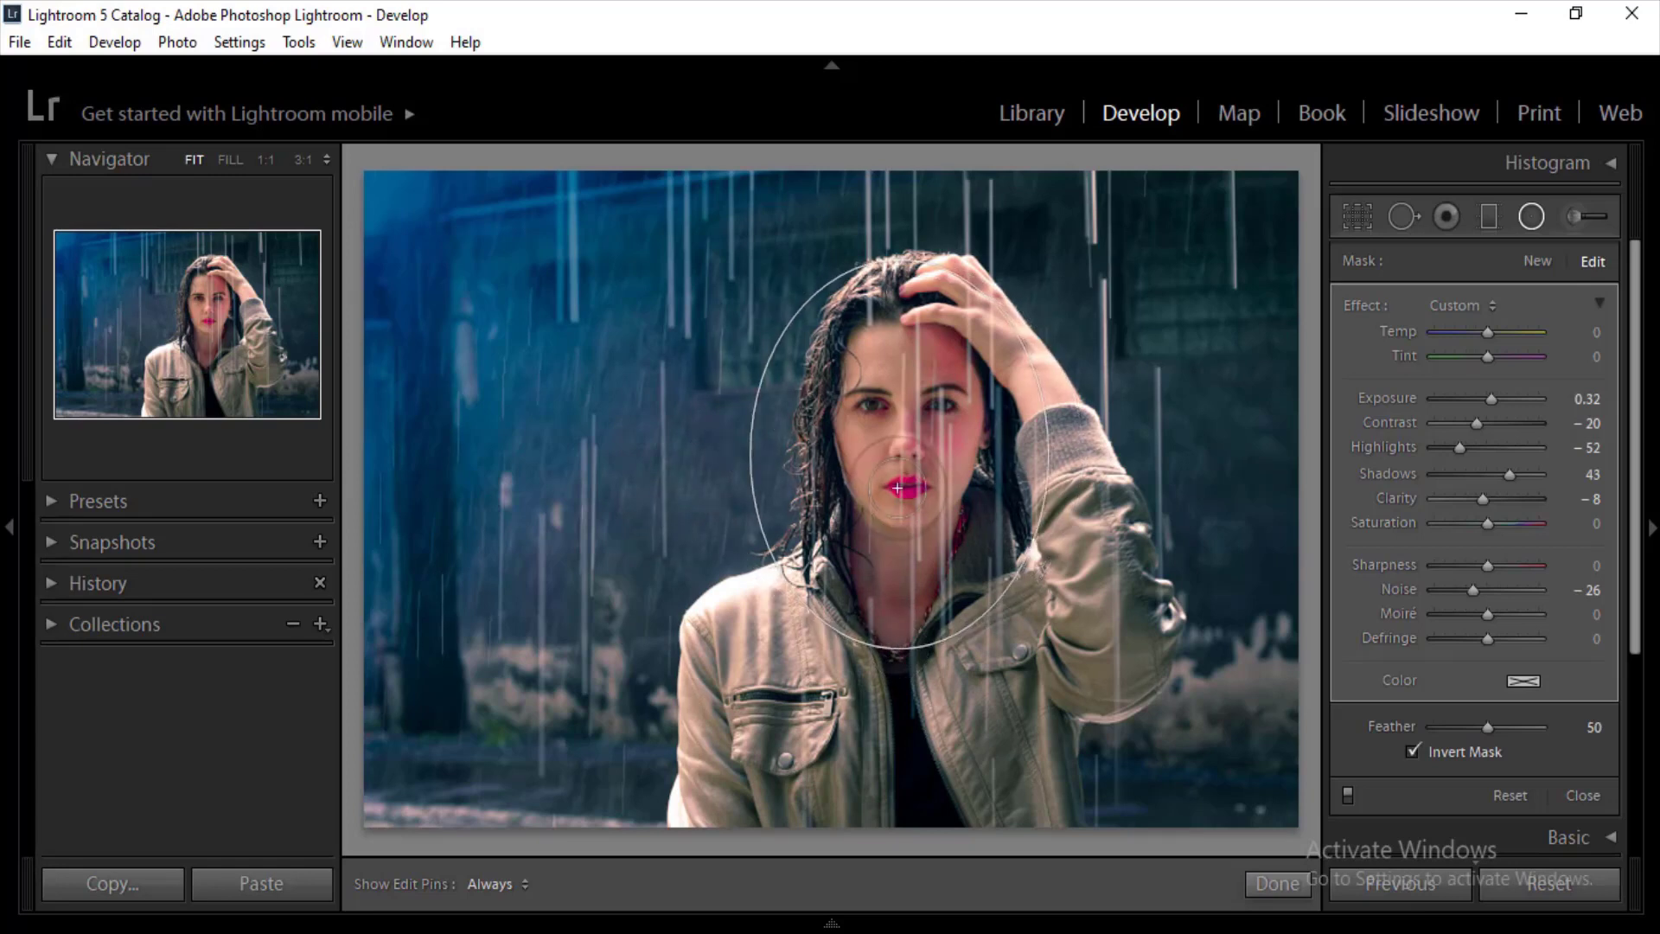
drag(908, 450, 915, 429)
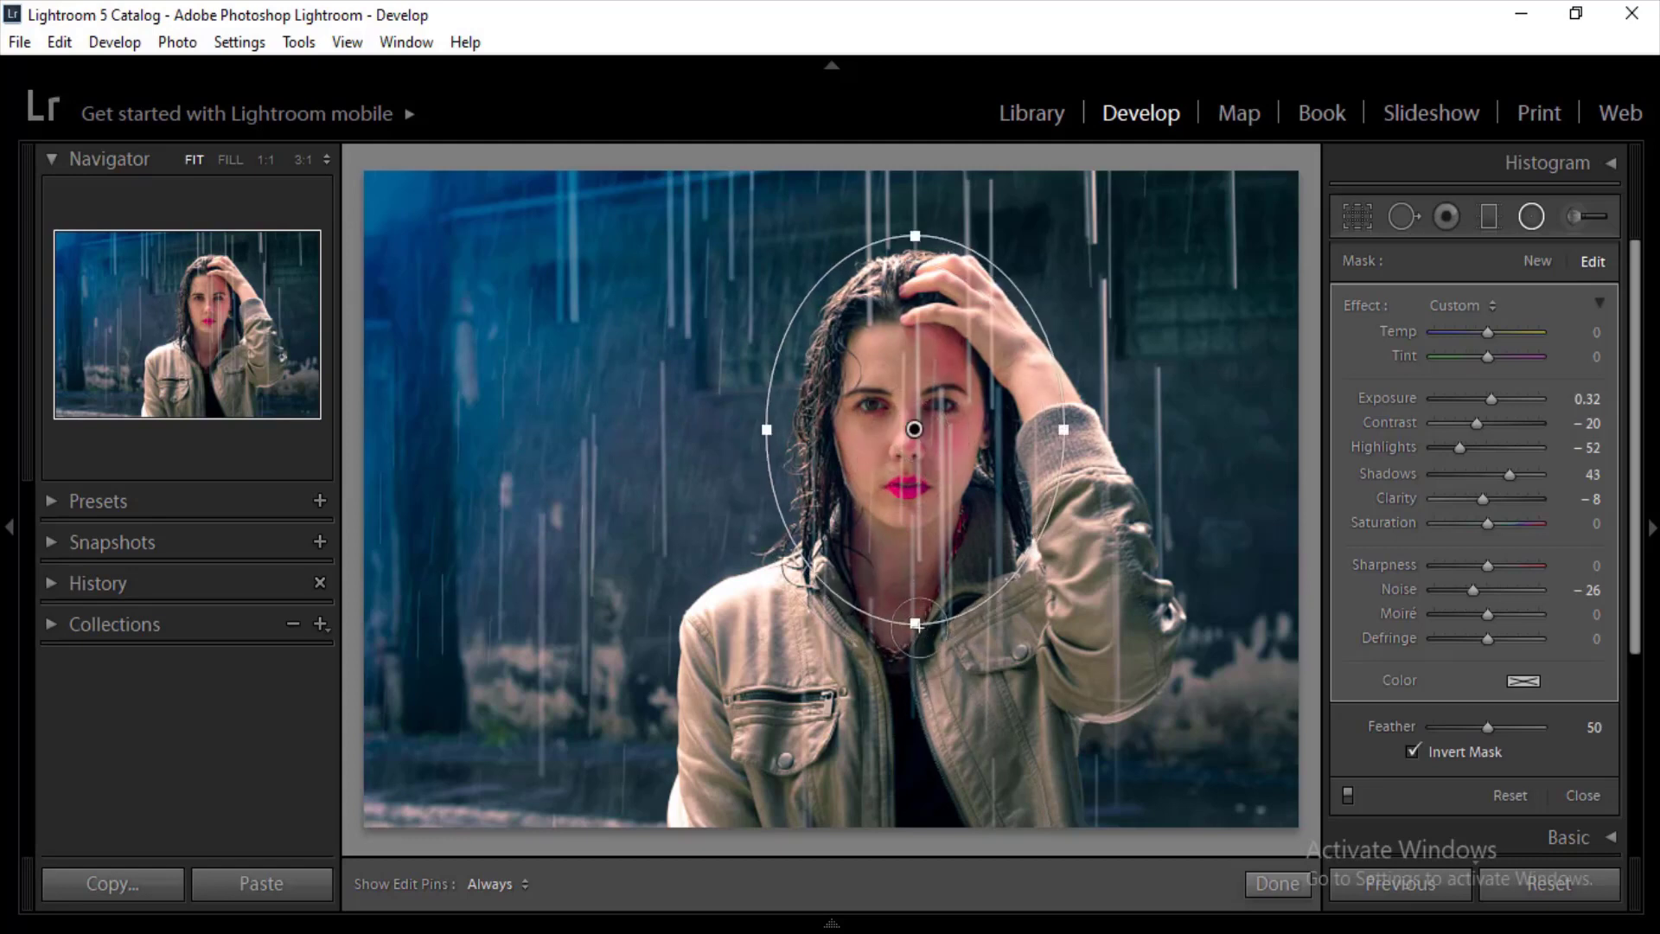
drag(916, 623, 915, 683)
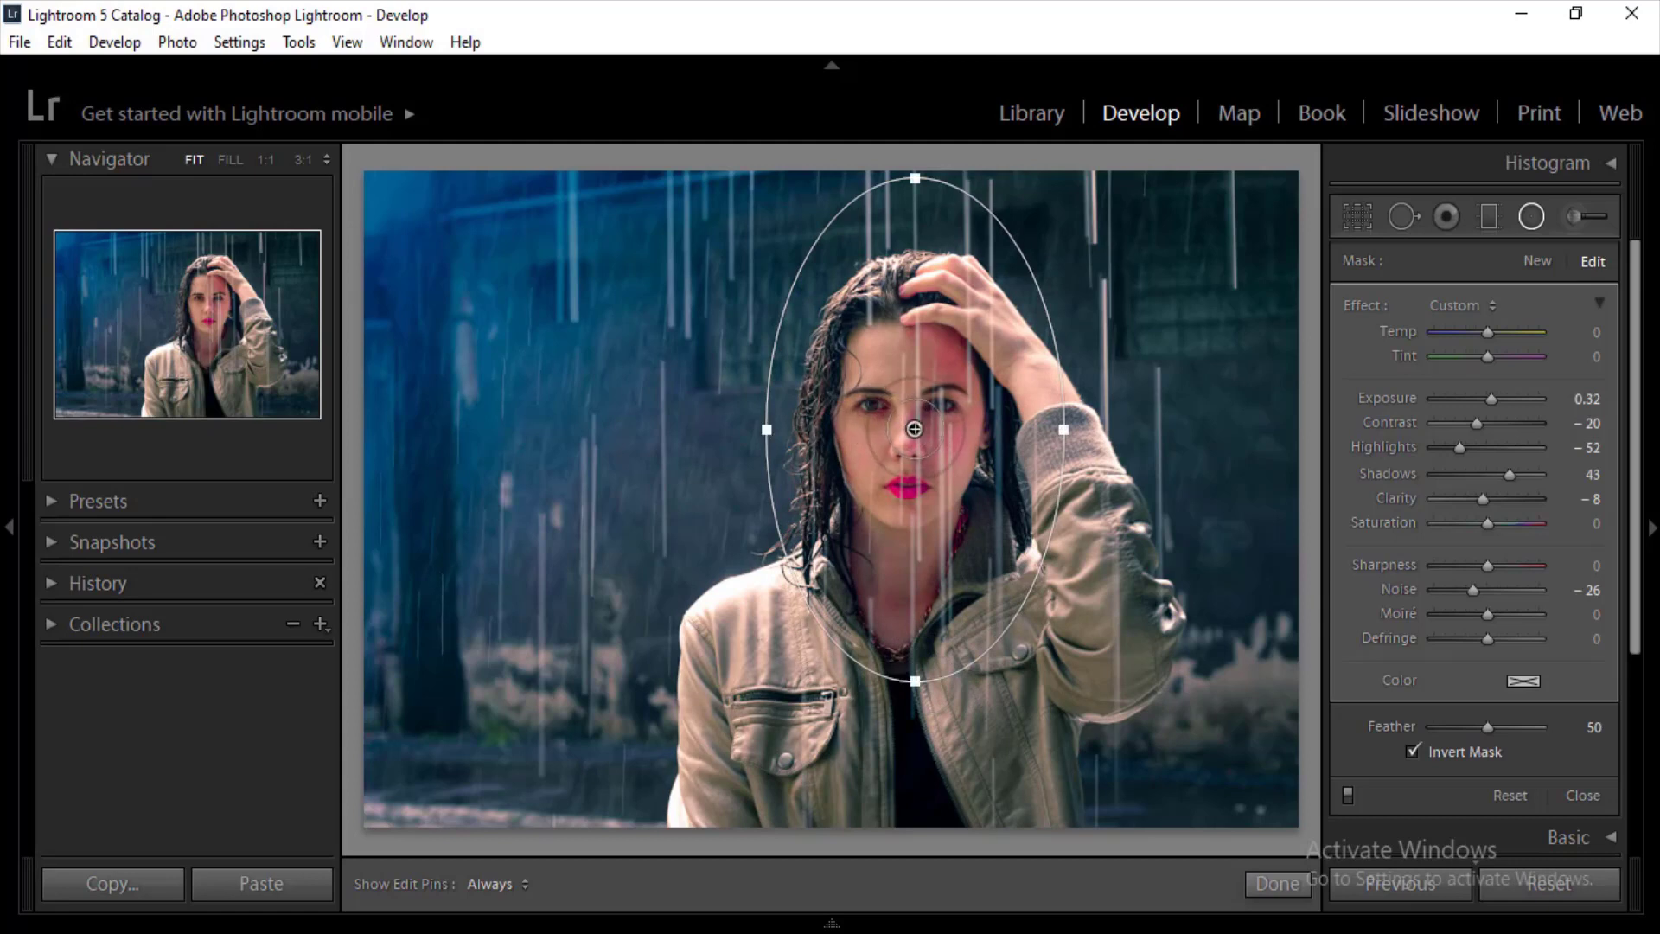
drag(915, 429, 930, 472)
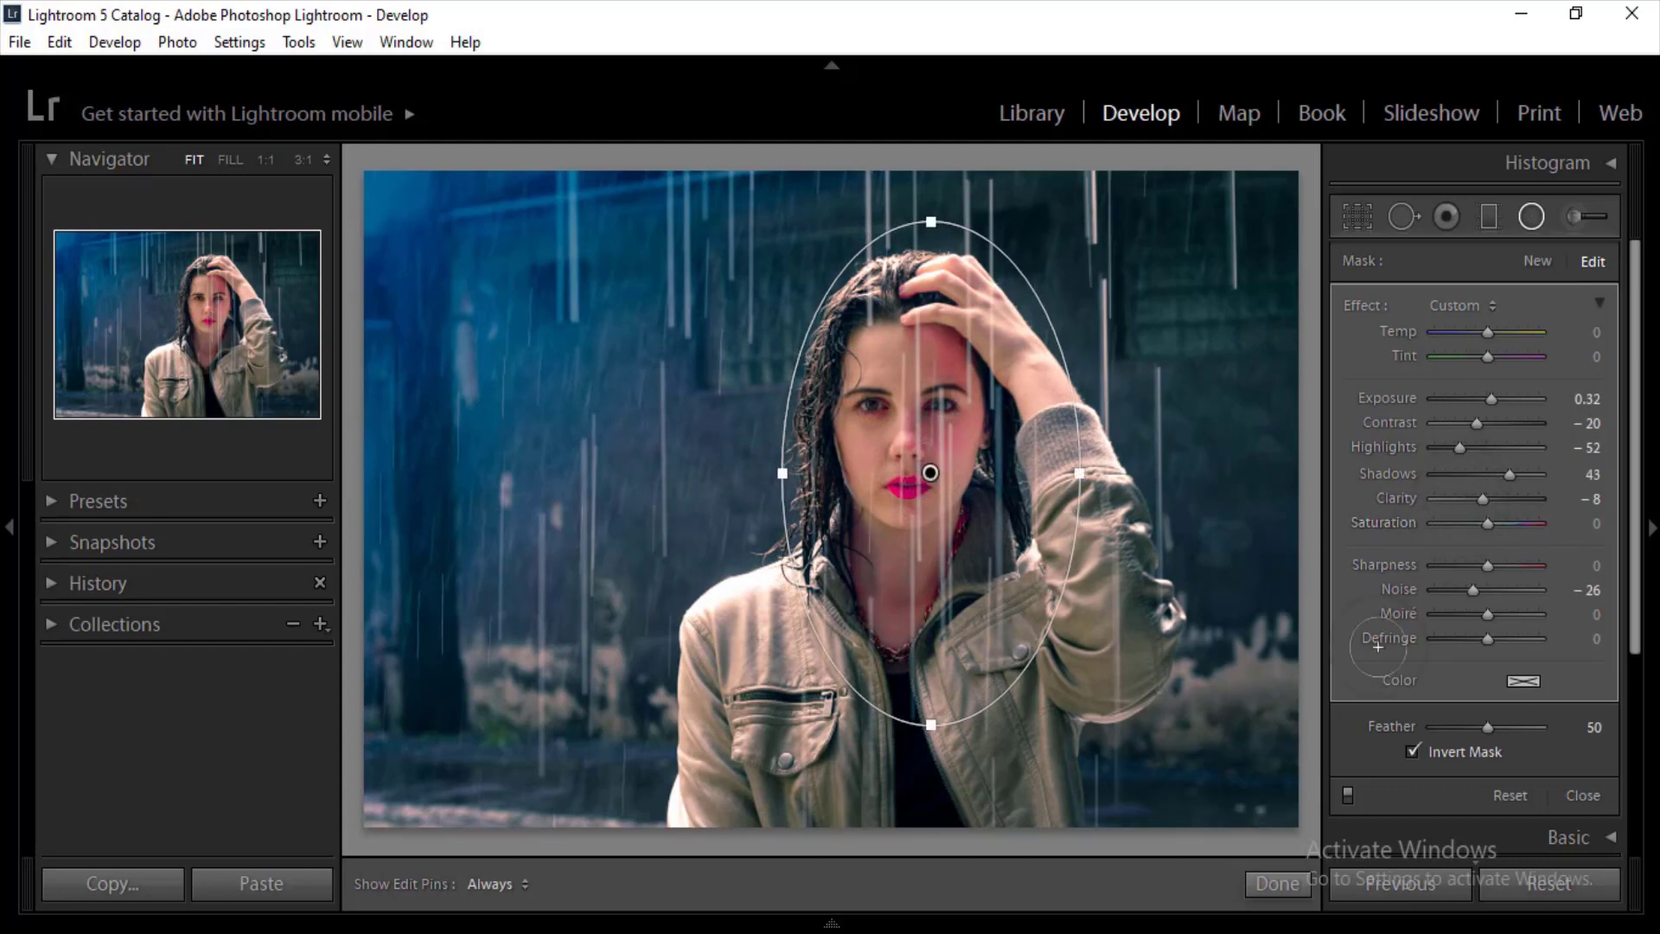
Step: Turn off Invert Mask for the radial filter and set Exposure to -0.41, Highlights to -54, Clarity to -38 and Temp to -33
click(1408, 751)
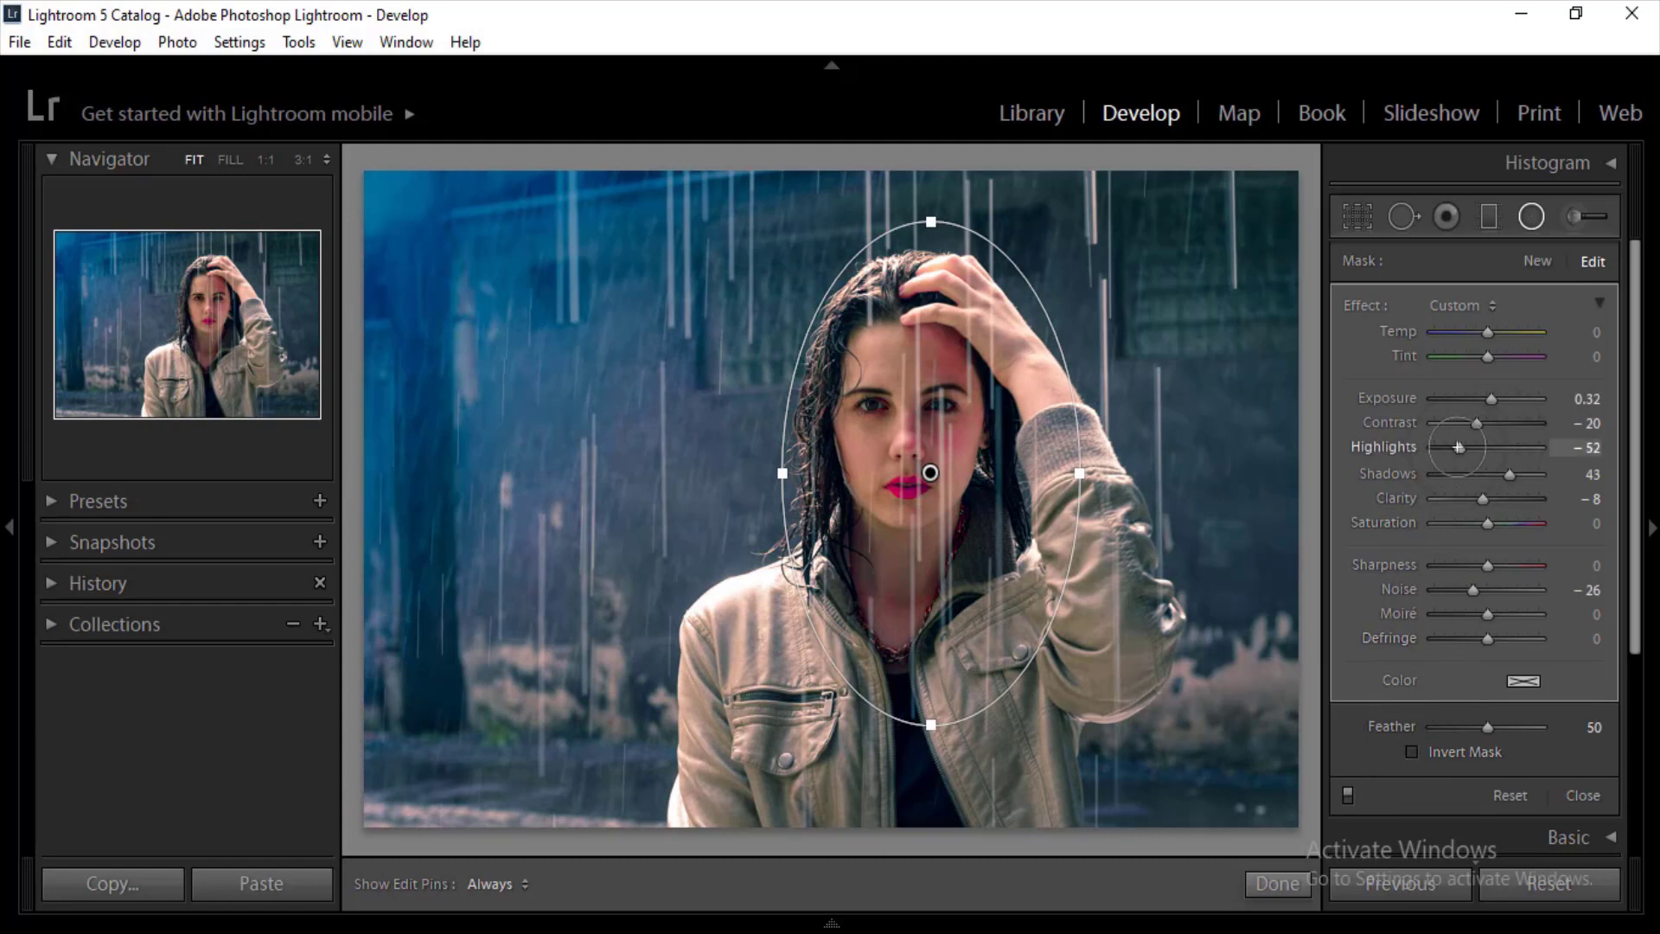
drag(1401, 399, 1477, 397)
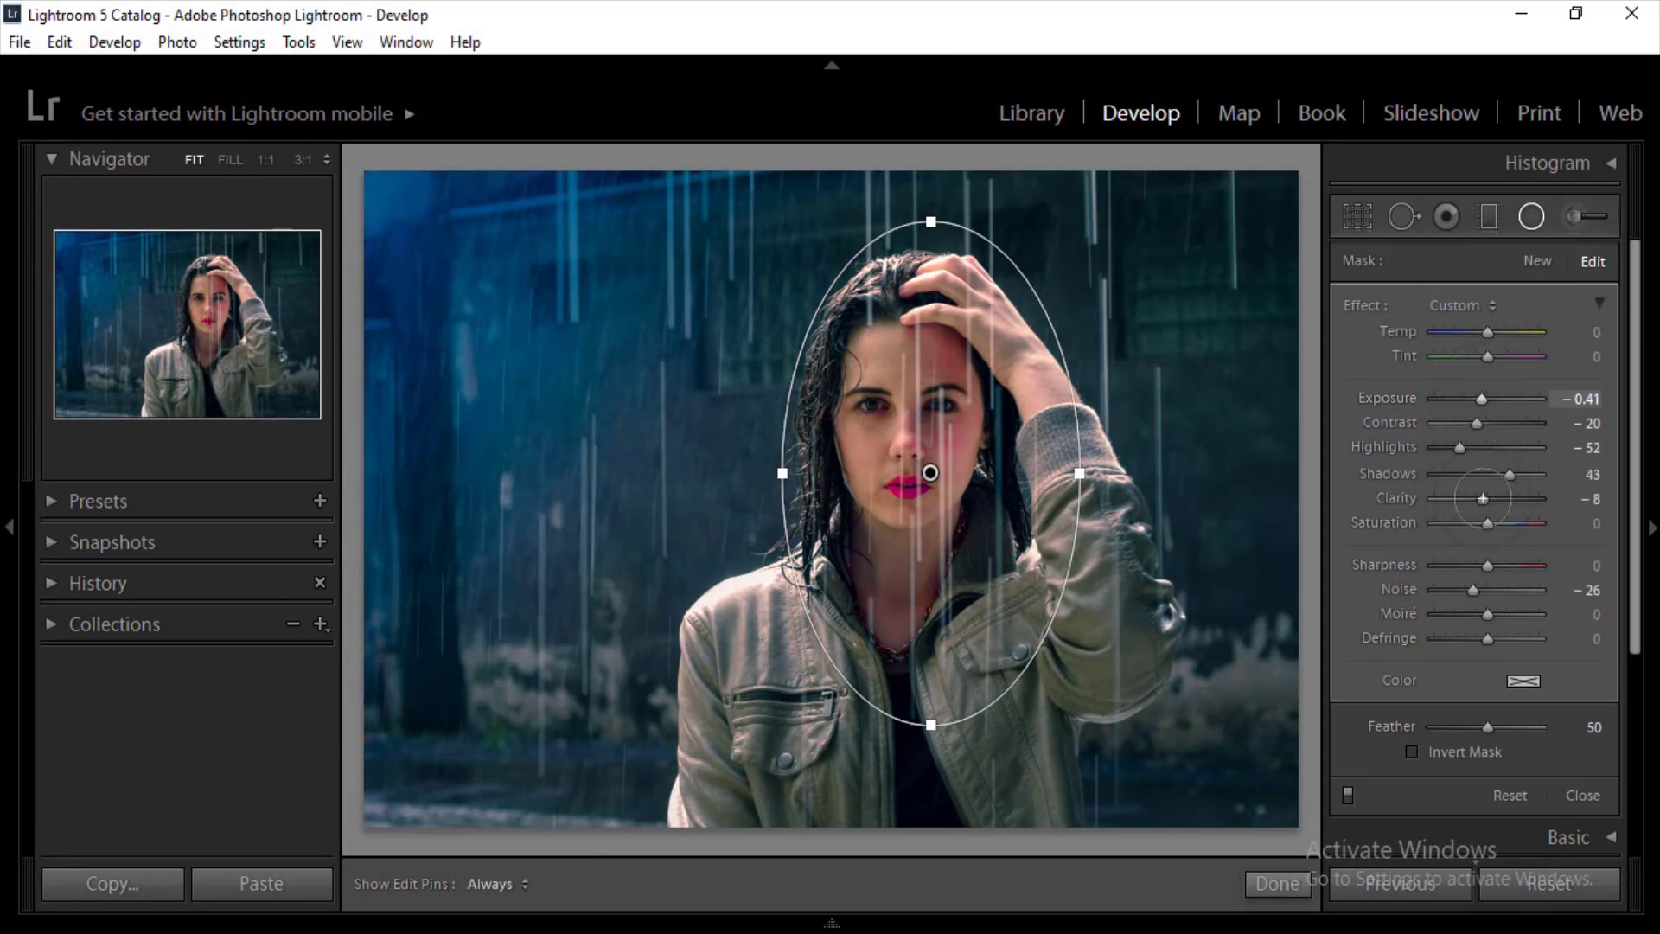
drag(1482, 499, 1464, 499)
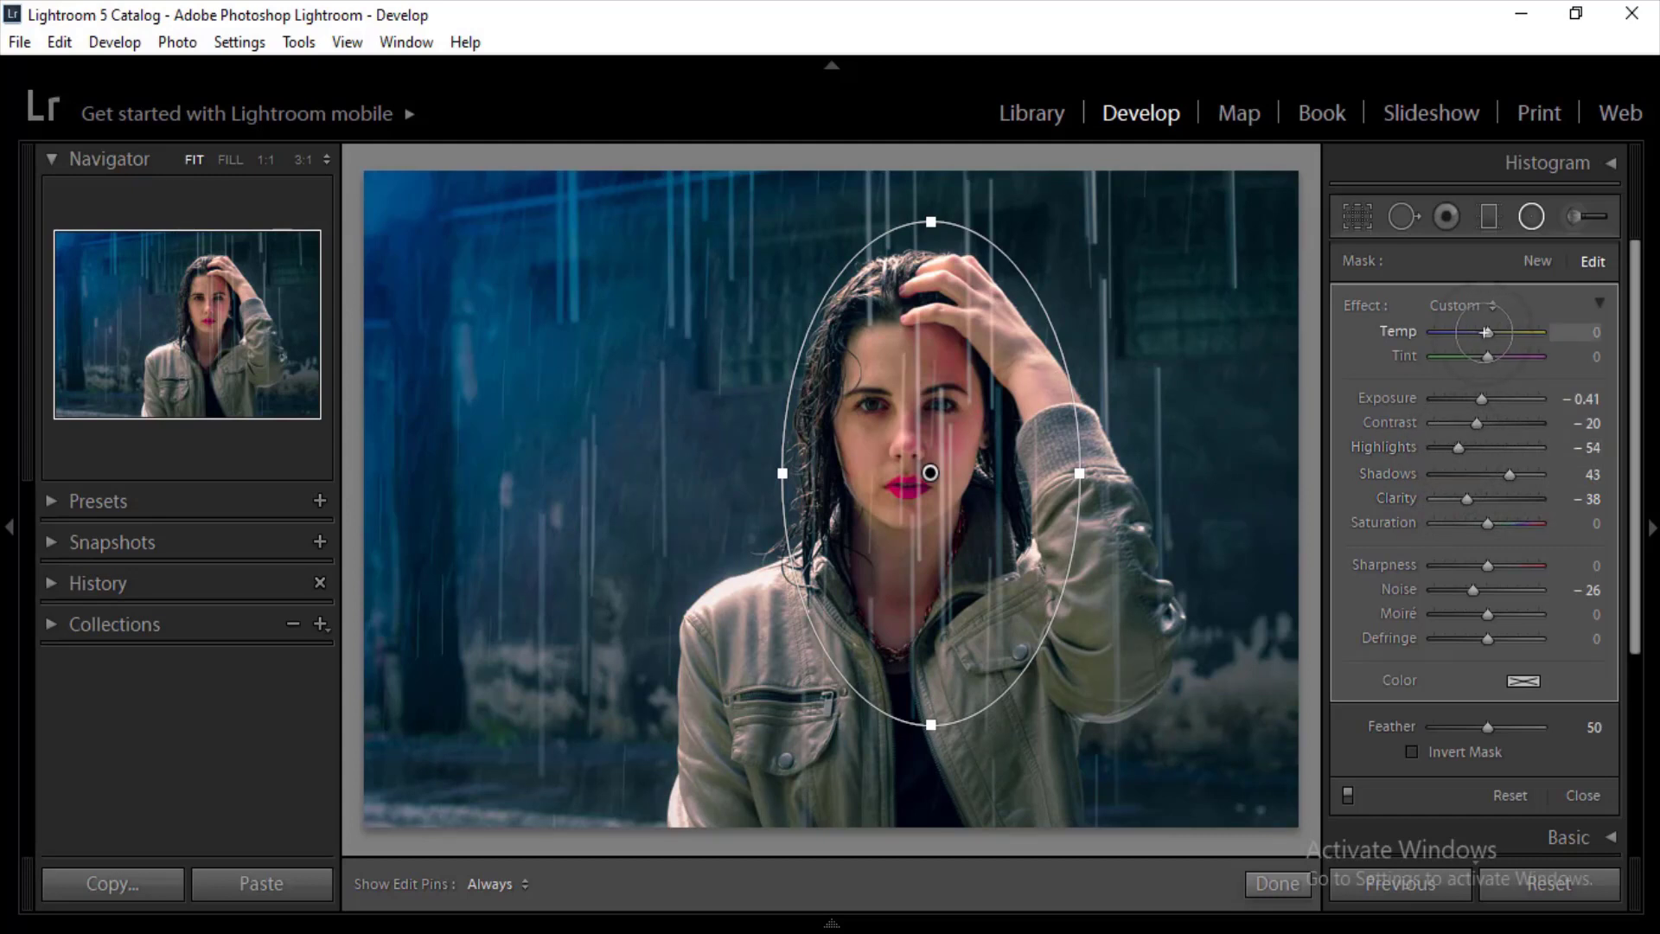
drag(1485, 332, 1468, 332)
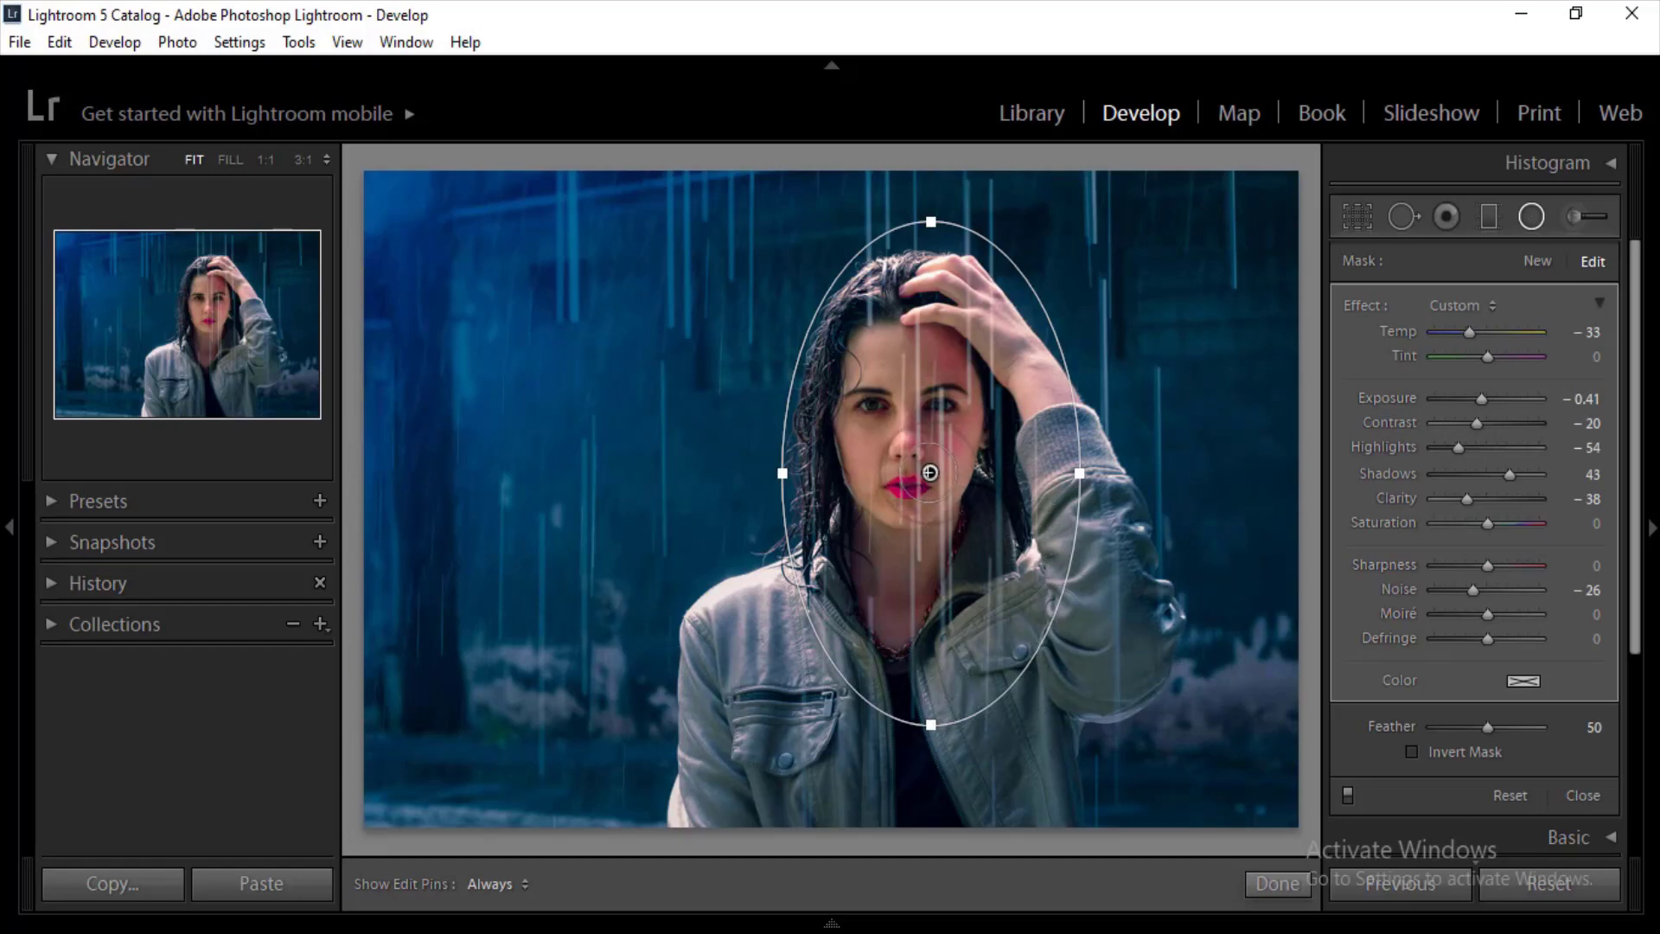
Step: Shorten the radial ellipse and centre it on the face, raise its Feather slightly, and finish the radial filter edit
drag(930, 472, 924, 472)
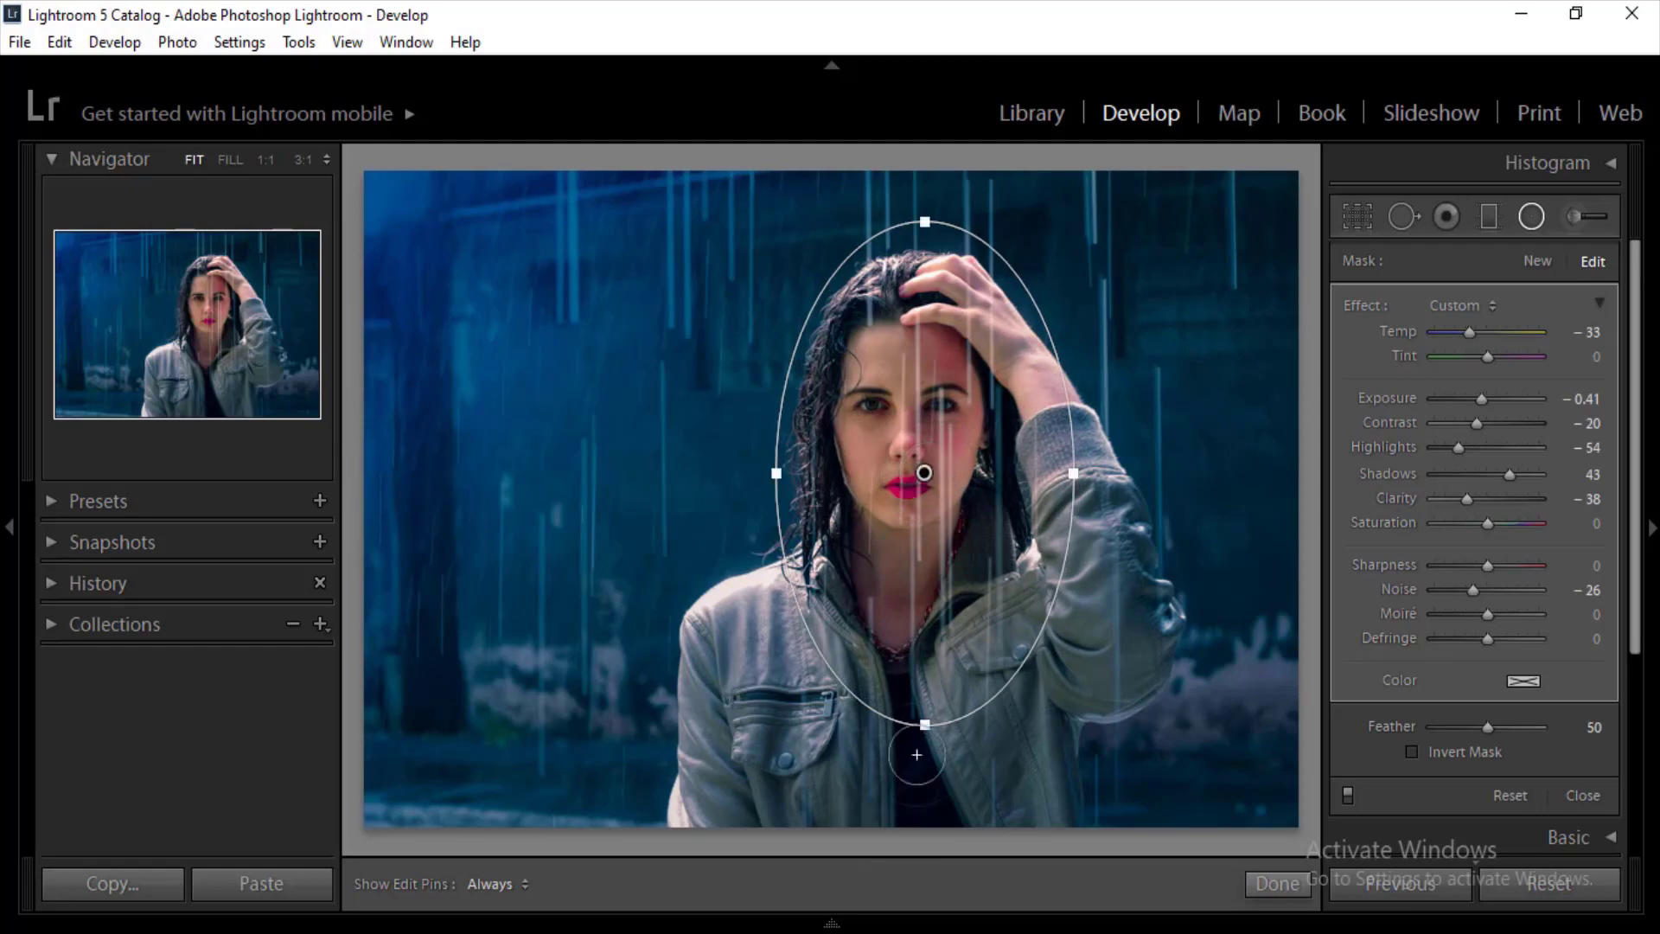
drag(923, 724, 925, 665)
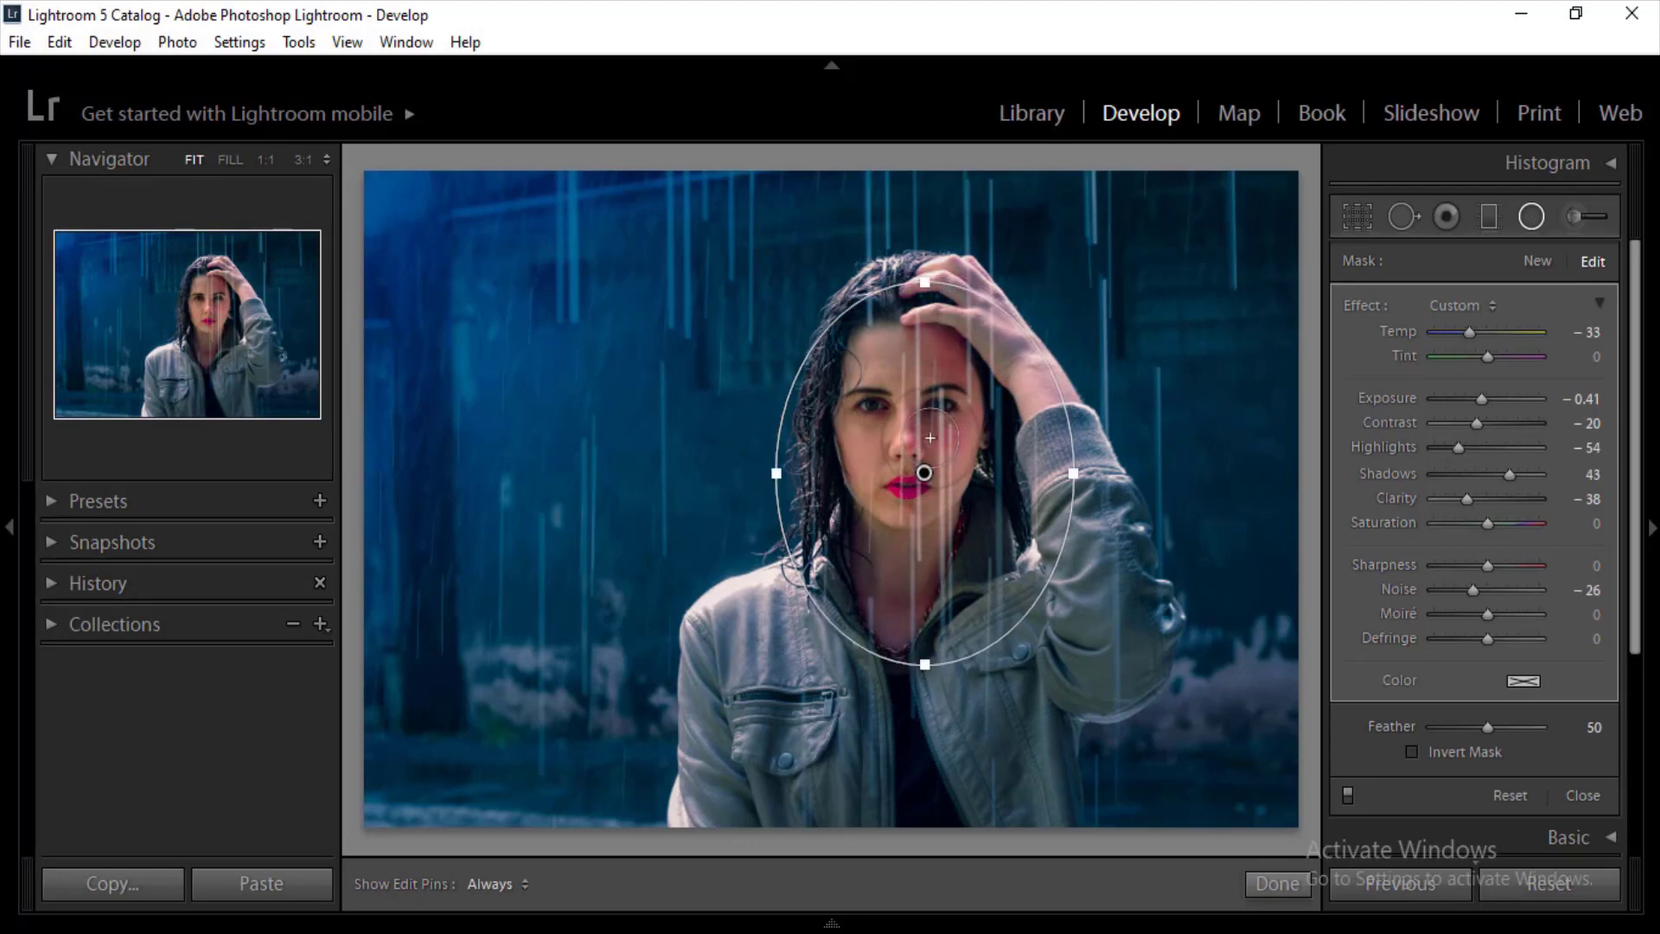
drag(924, 473, 910, 429)
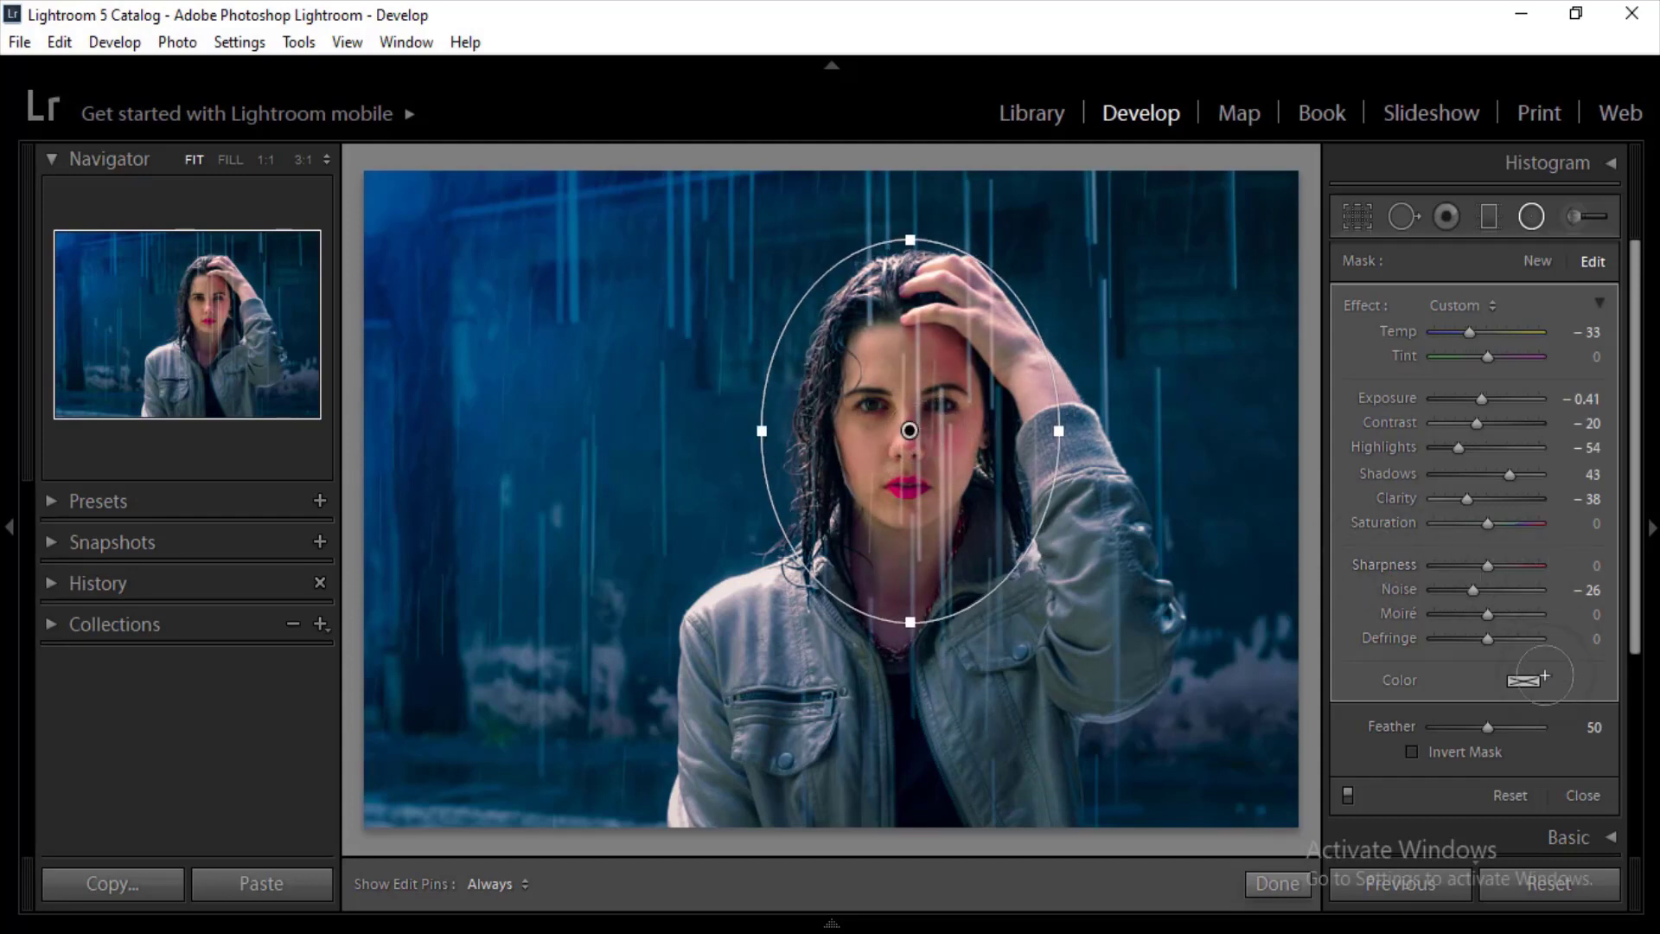
mouse_move(1488, 727)
mouse_down()
mouse_move(1534, 727)
mouse_move(1497, 727)
mouse_up()
click(1279, 883)
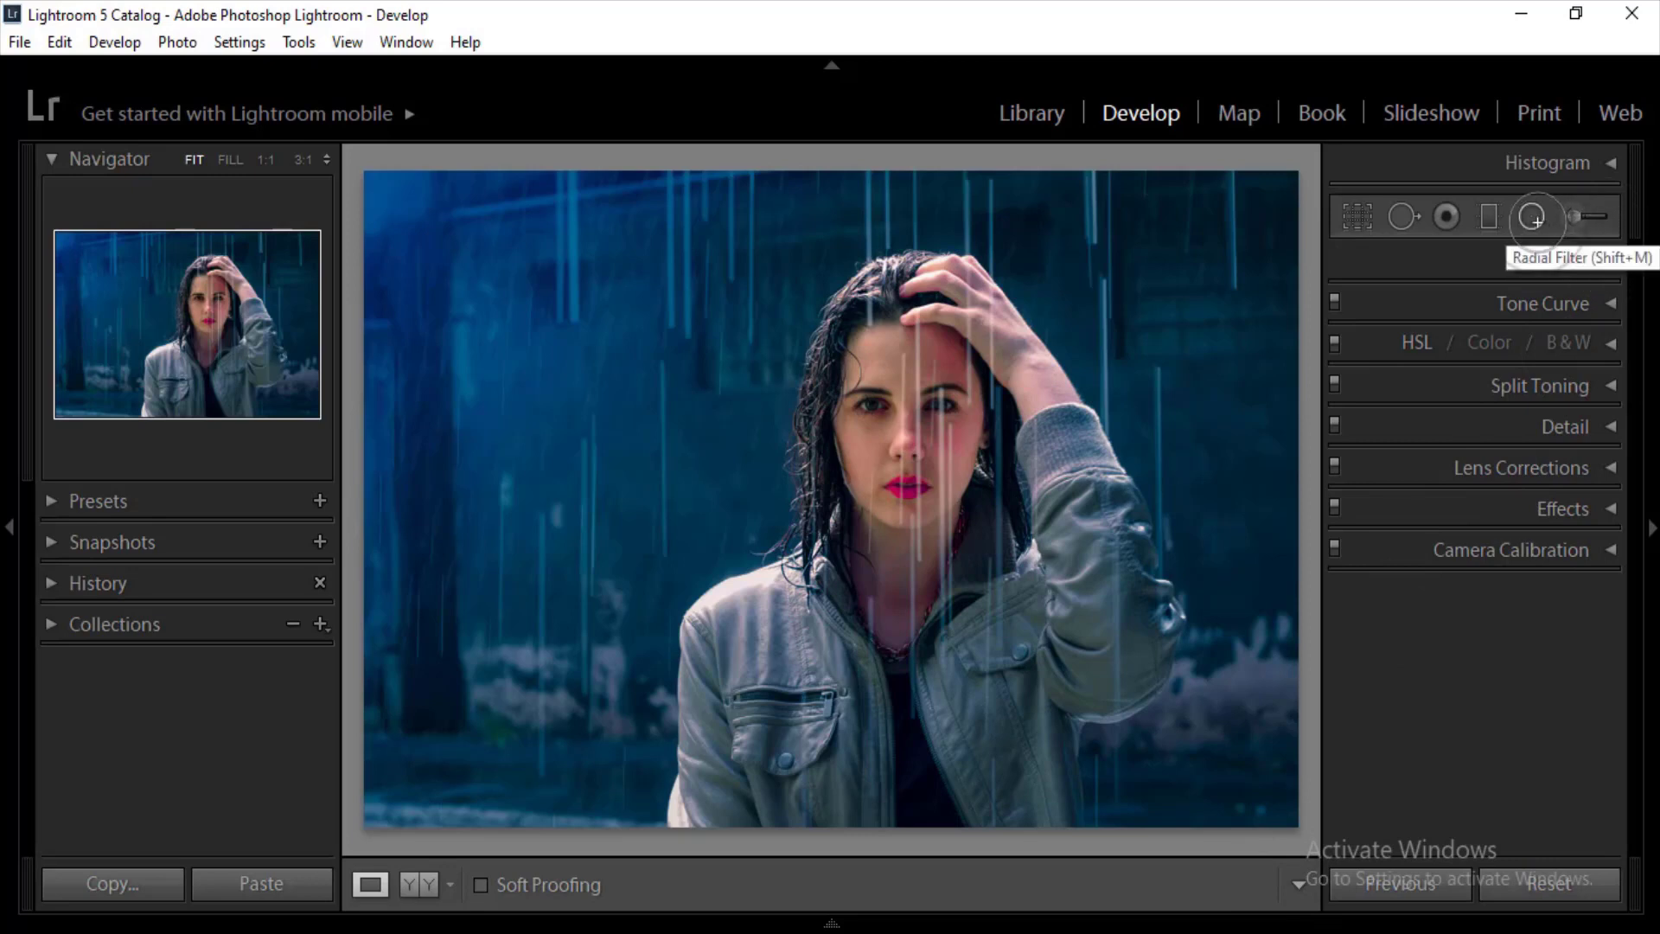
Step: Leave the local filters and set the photo's overall Shadows to +48 in the Basic adjustments
click(1532, 218)
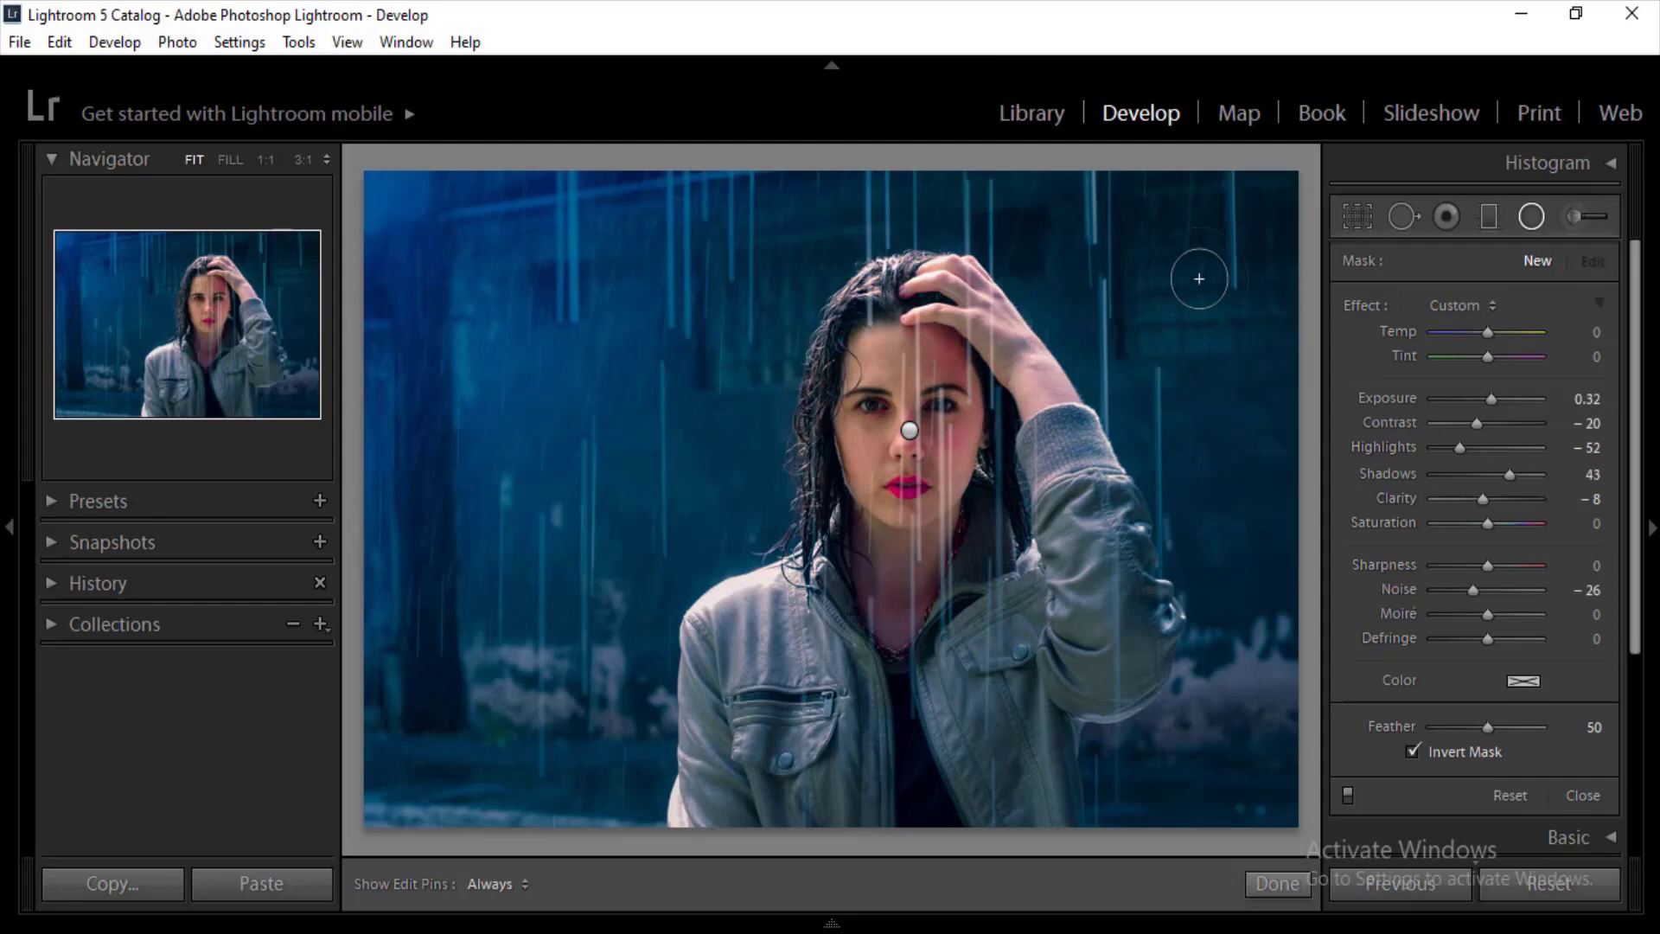
click(1531, 217)
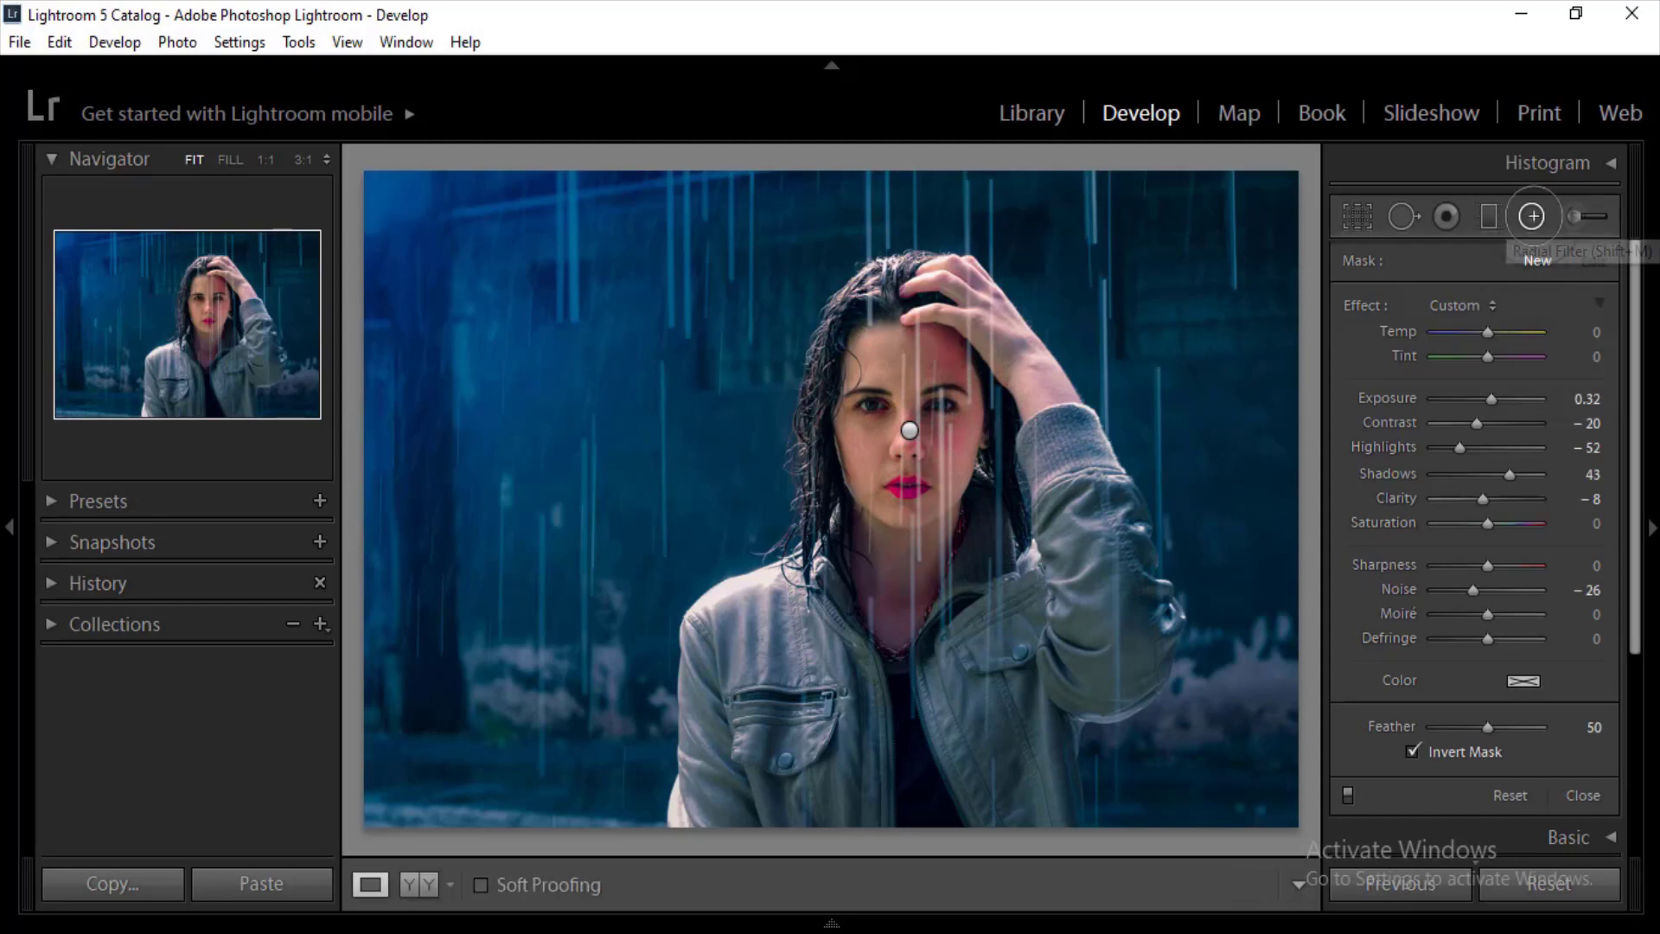
click(1611, 263)
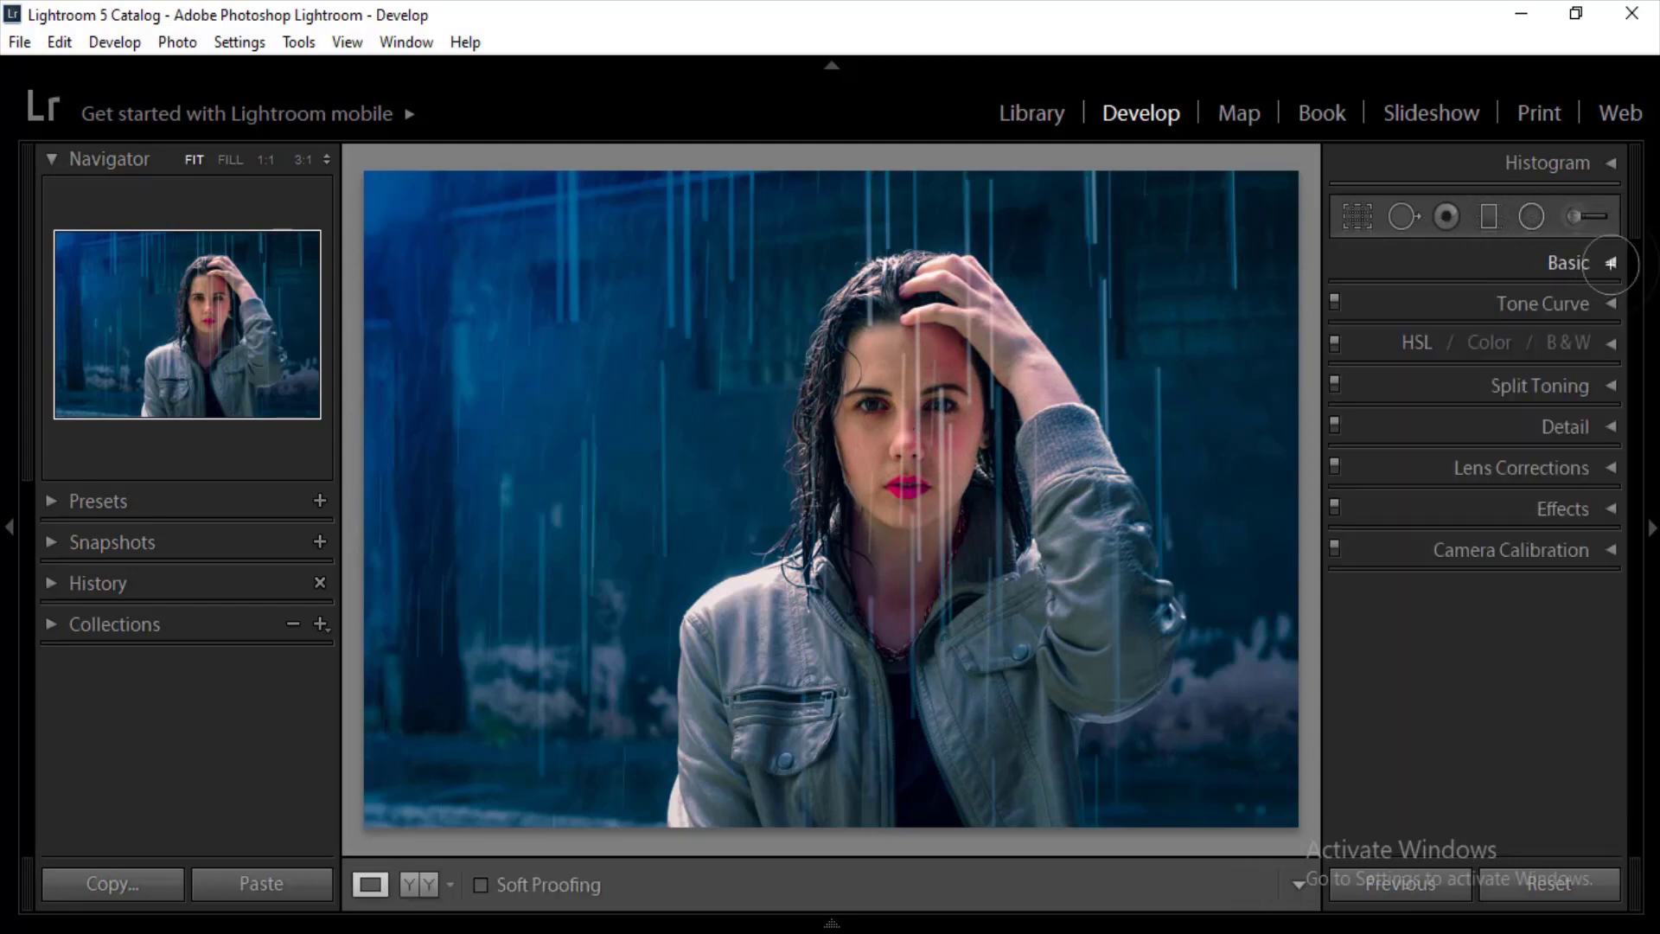
click(1610, 263)
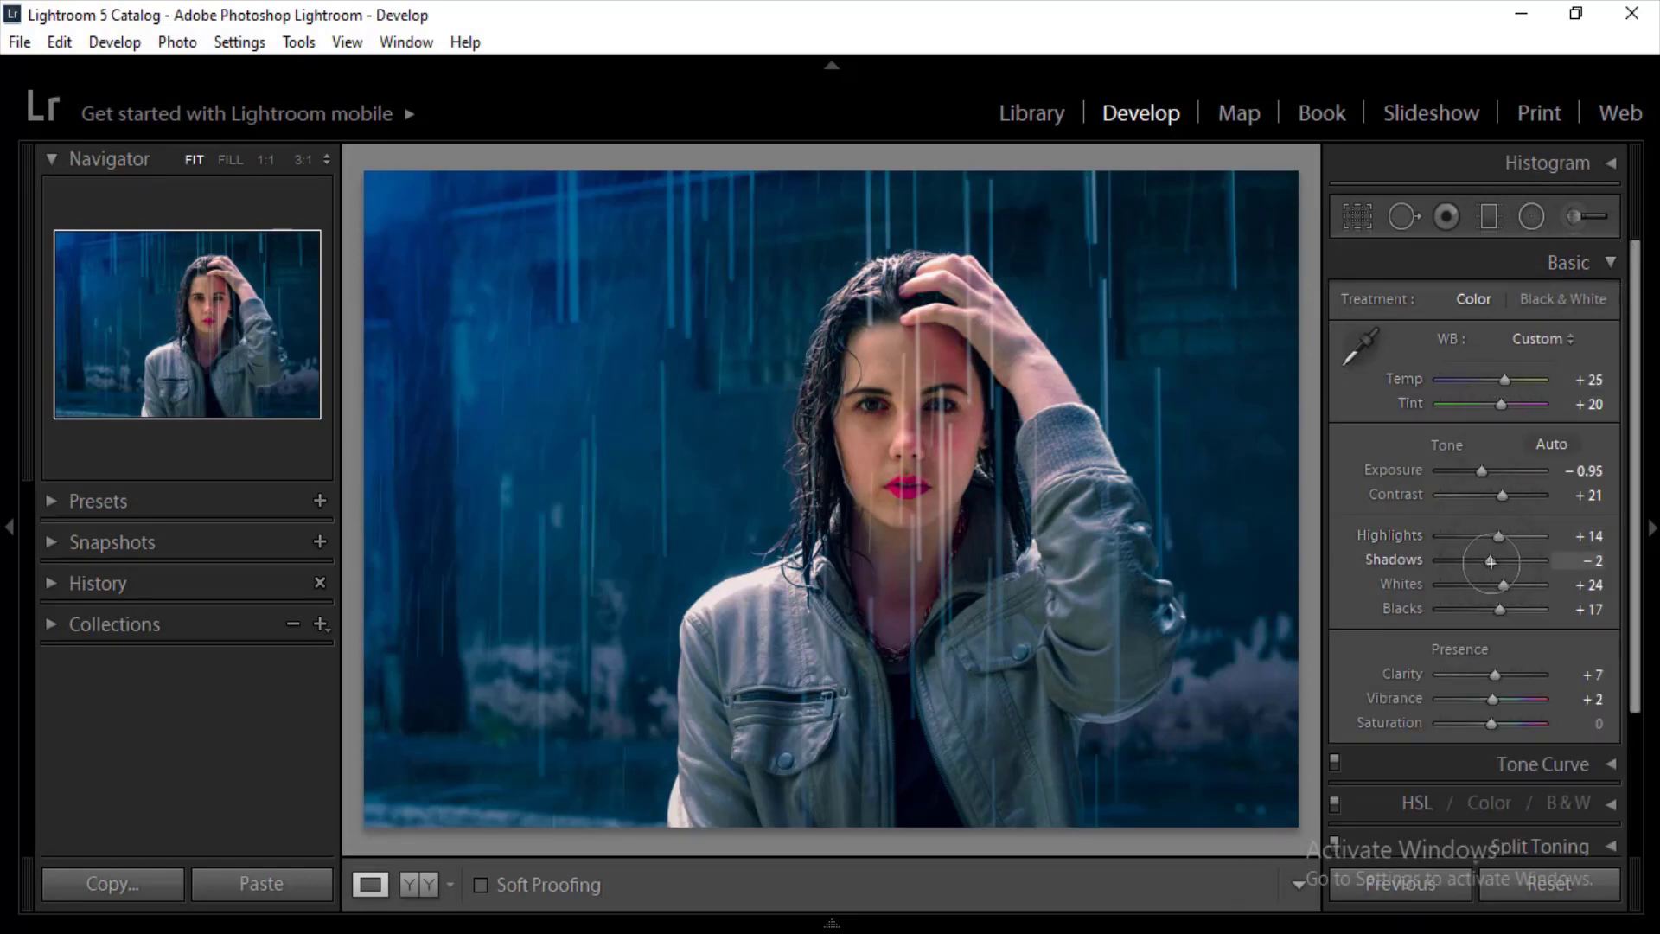
drag(1490, 562, 1517, 560)
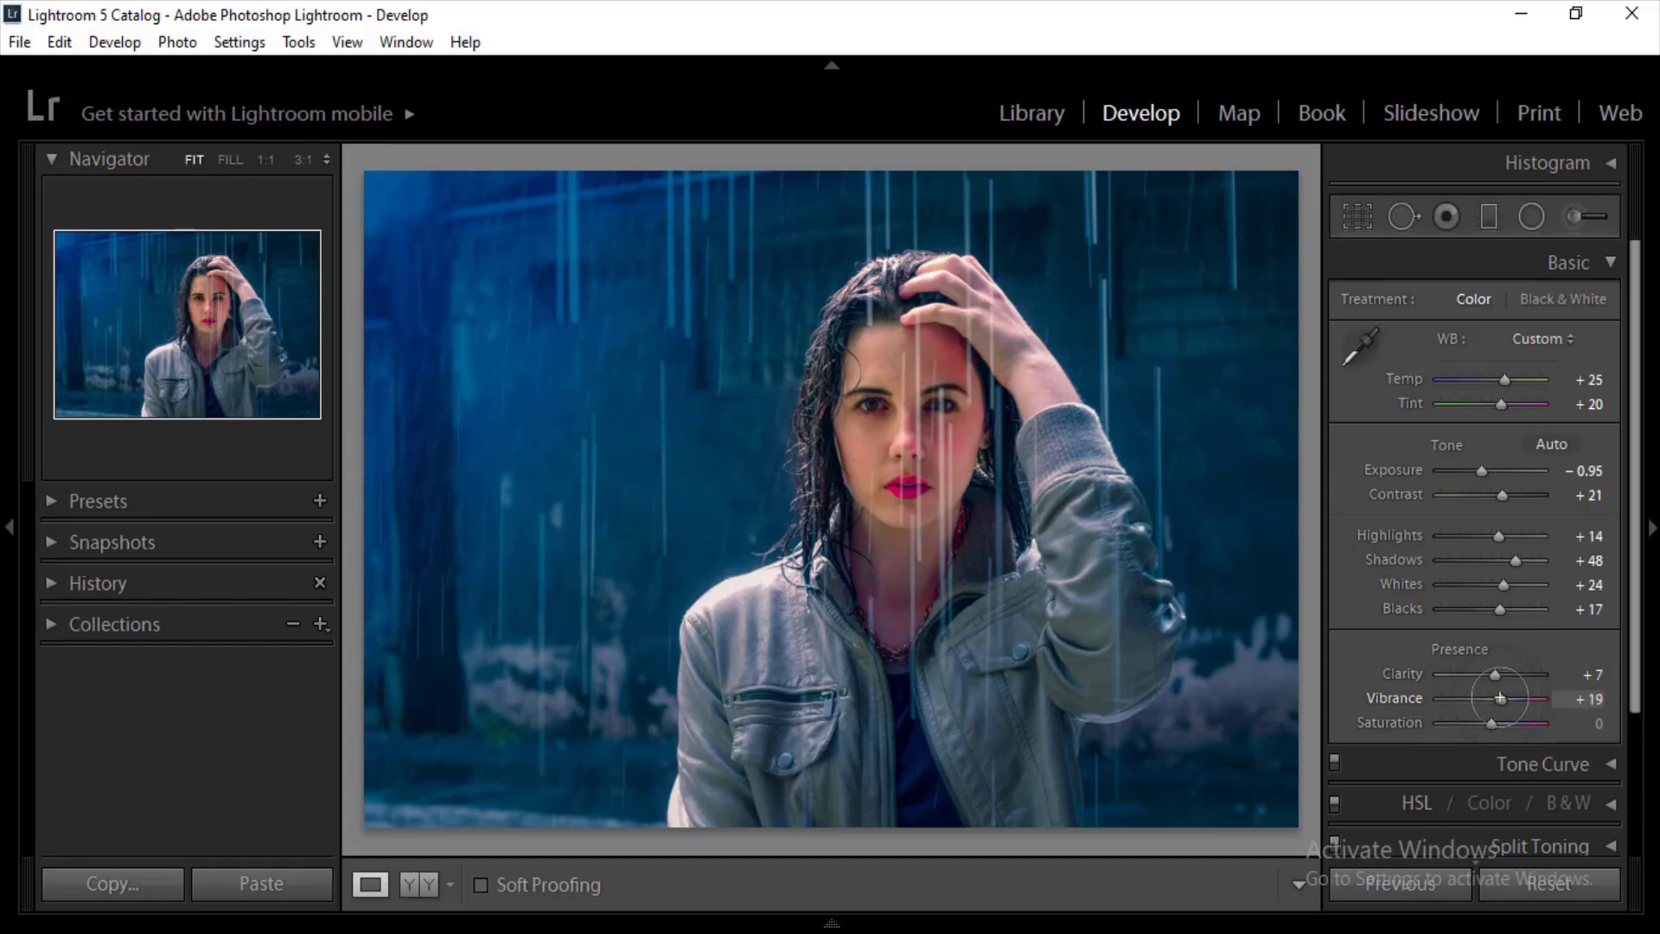
Step: Set the photo's overall Vibrance to +2 and finish the Basic adjustments
drag(1498, 697, 1489, 697)
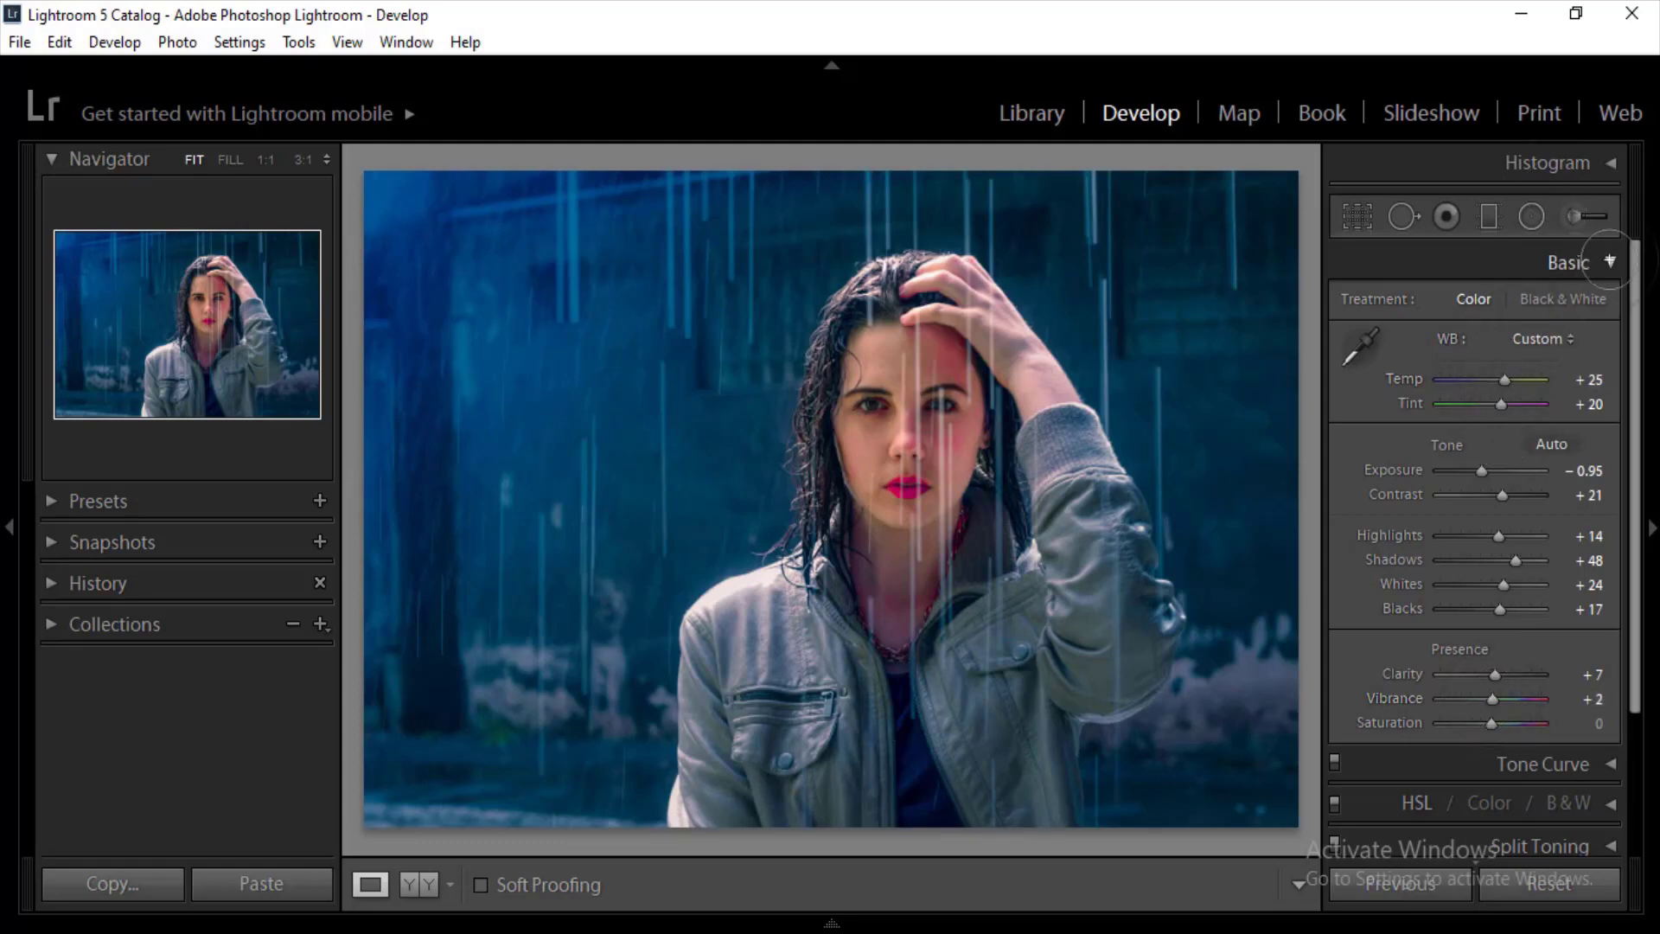
click(1610, 261)
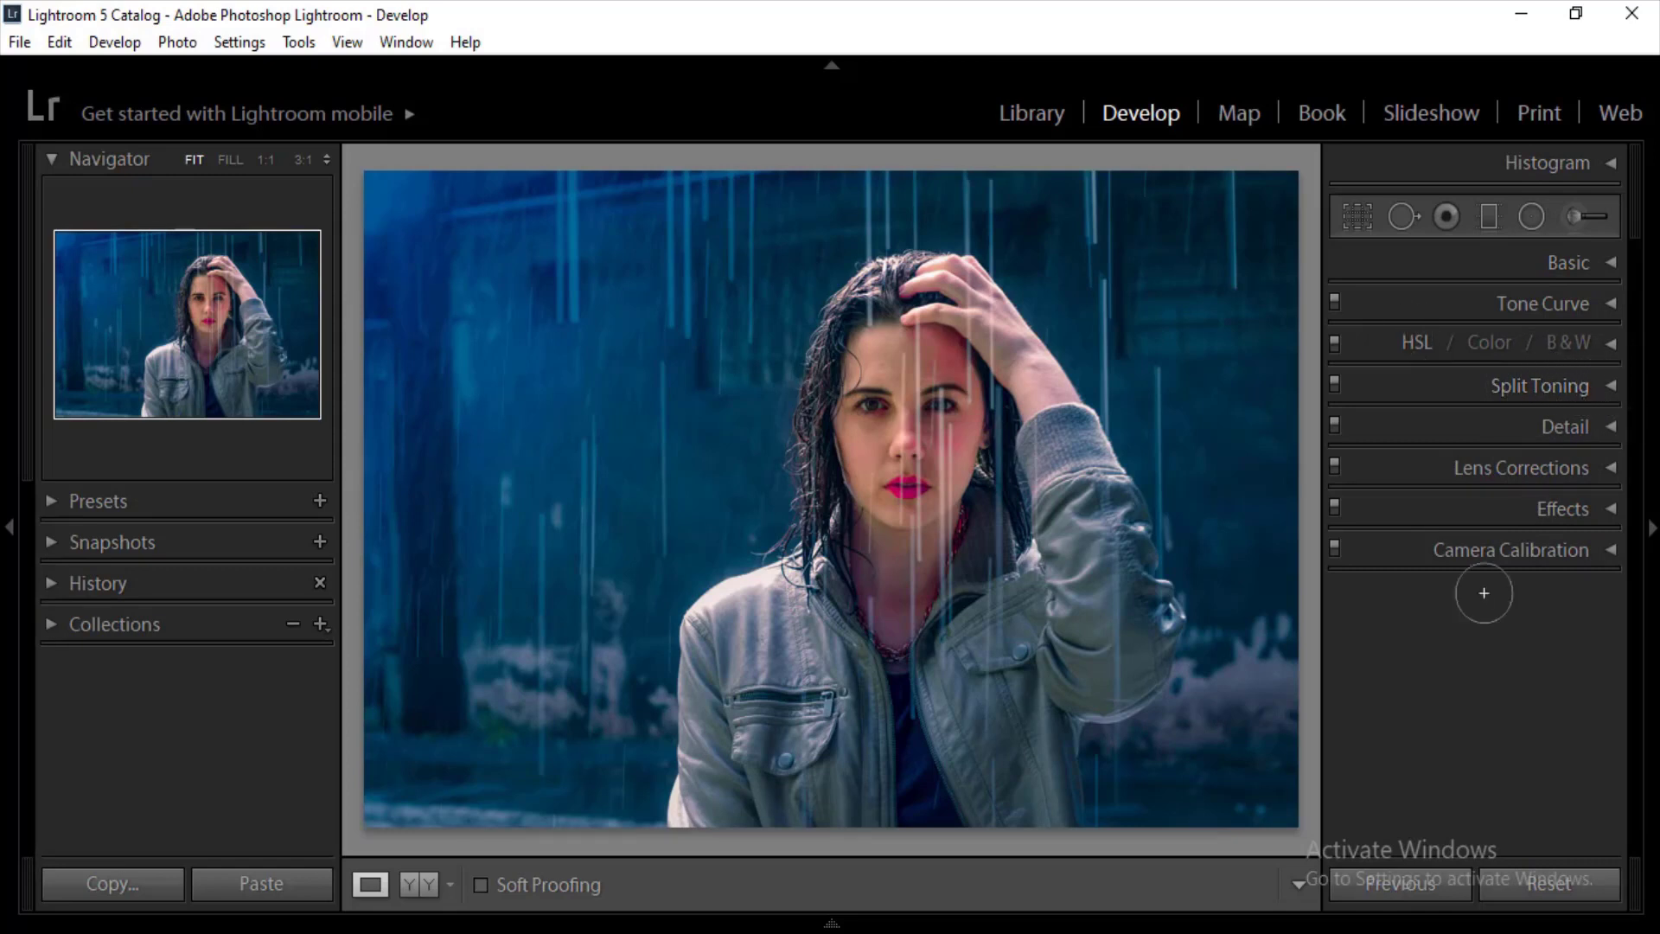
Step: In the HSL Hue adjustments, set Blue to -13 and adjust the Purple hue
key(ctrl+3)
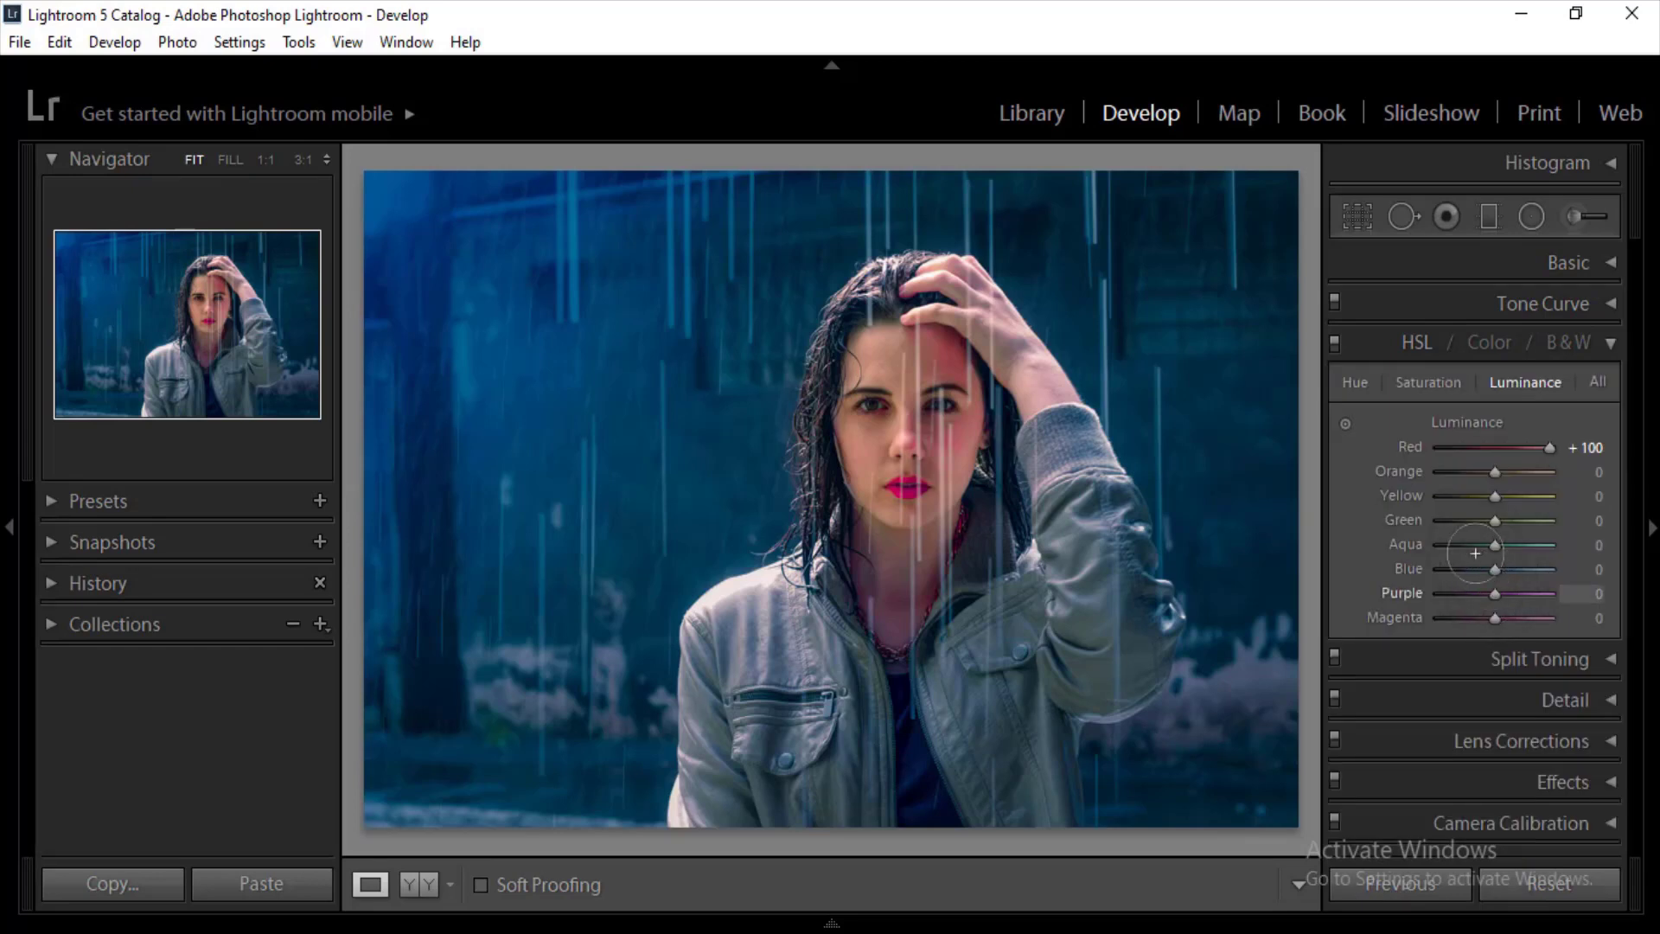
click(1355, 382)
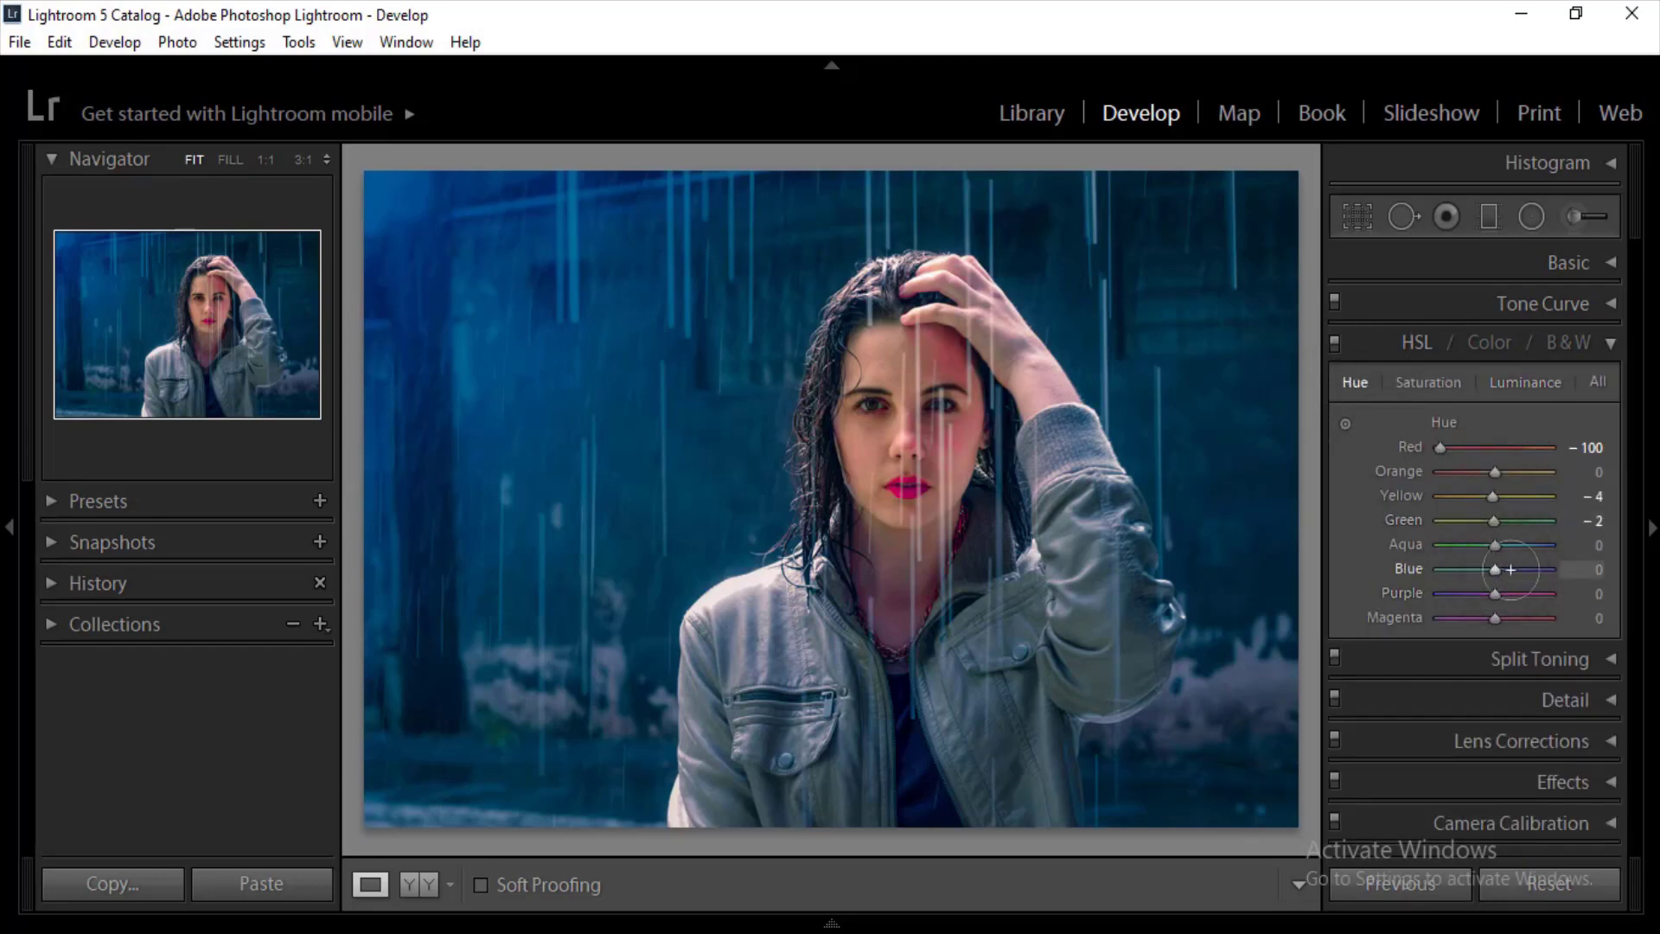
drag(1495, 569, 1558, 575)
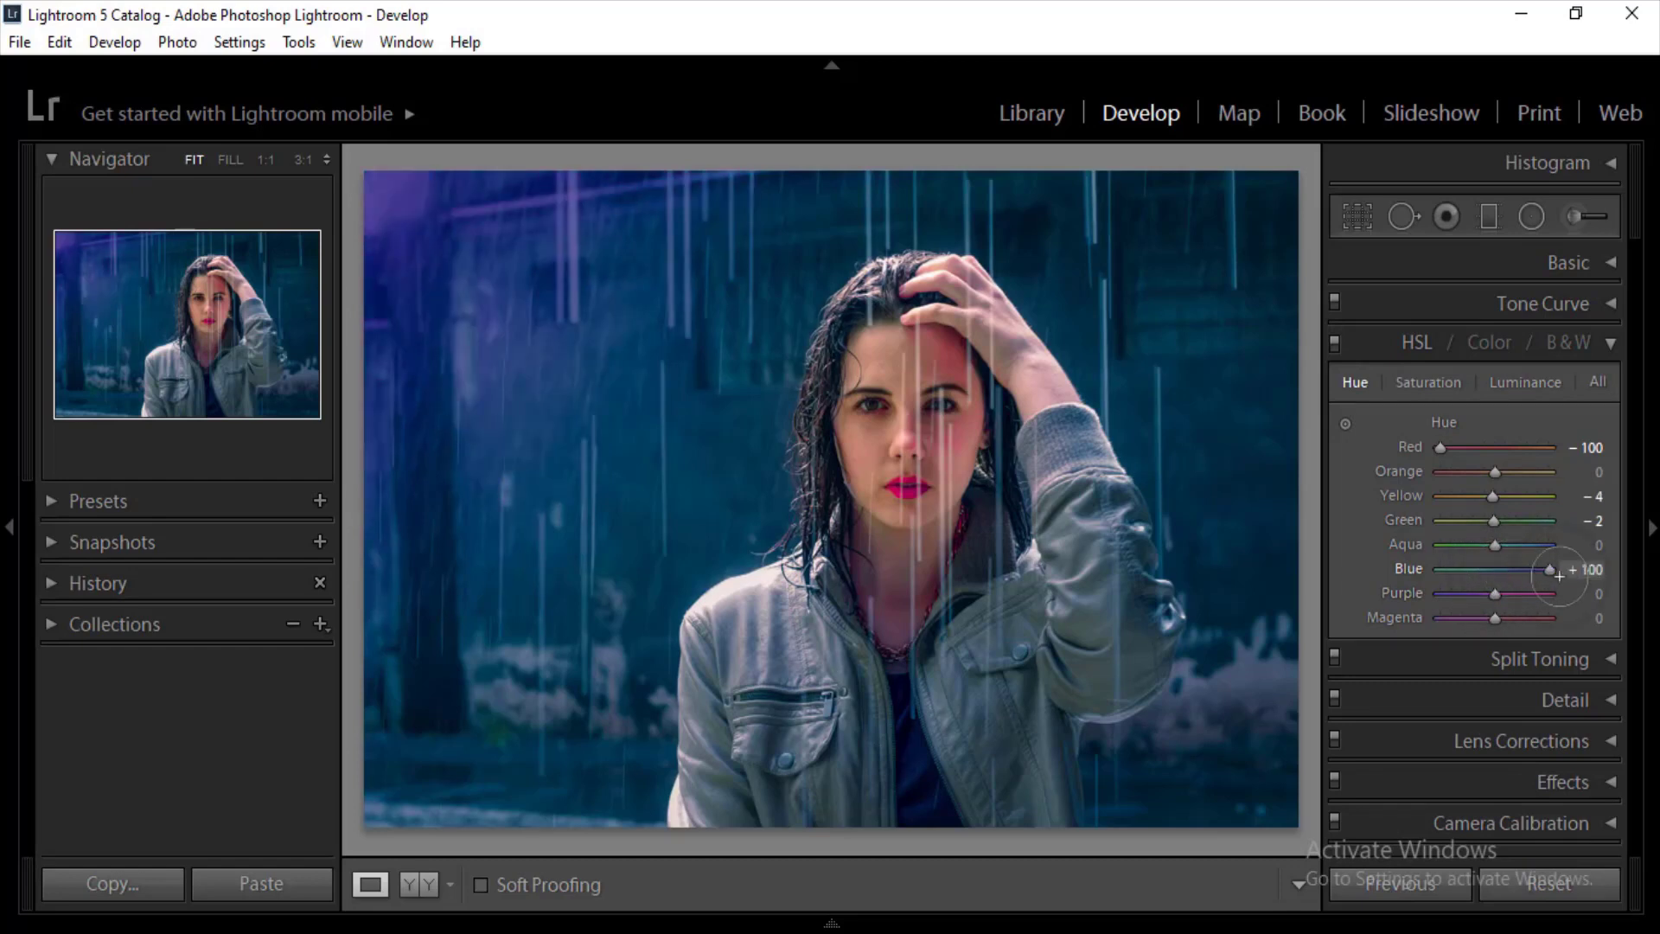
drag(1559, 575, 1487, 578)
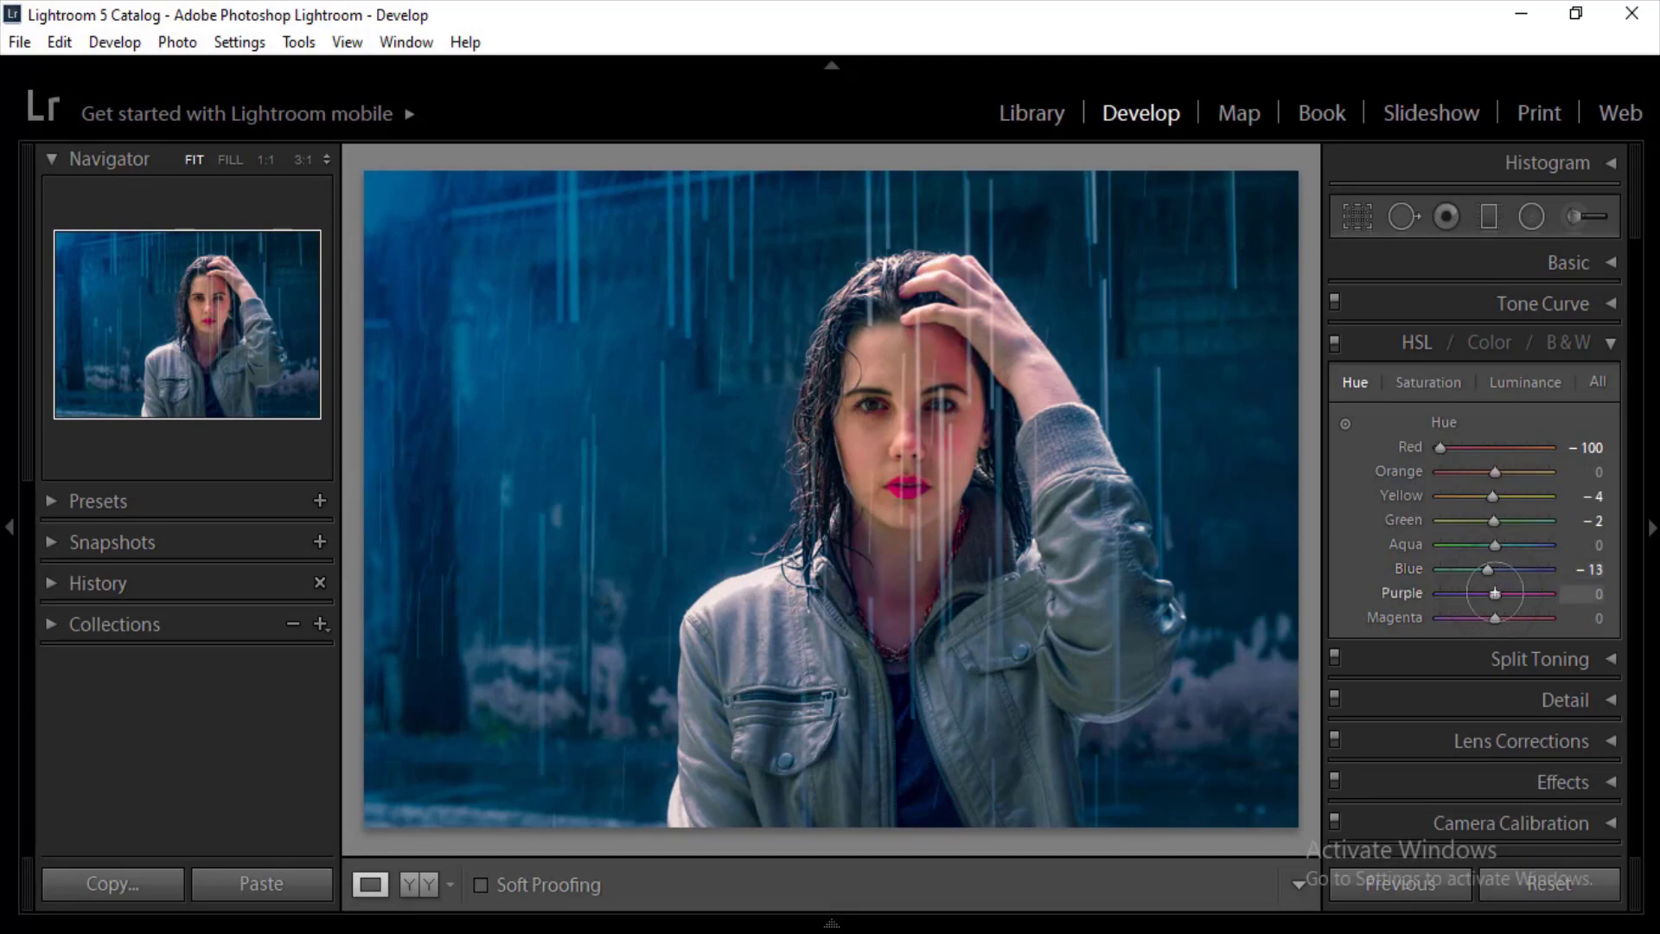
drag(1433, 593, 1424, 593)
drag(1442, 594, 1510, 592)
Step: In the HSL Saturation adjustments, set Blue to -7
click(1436, 384)
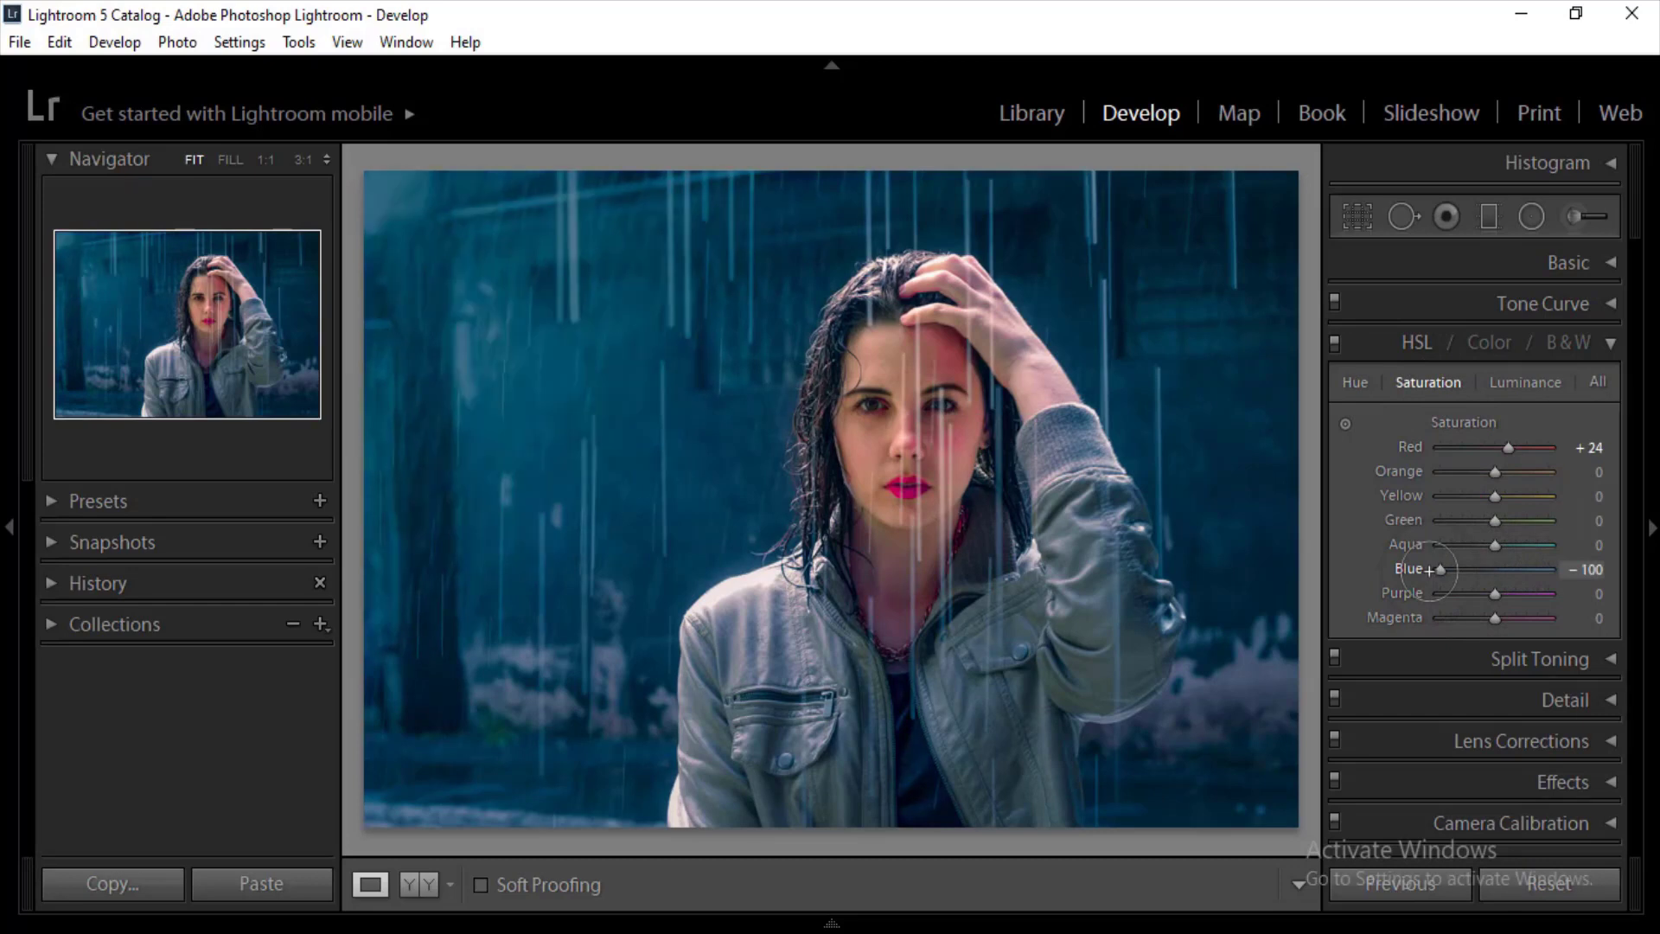
drag(1440, 569, 1491, 569)
double_click(1495, 568)
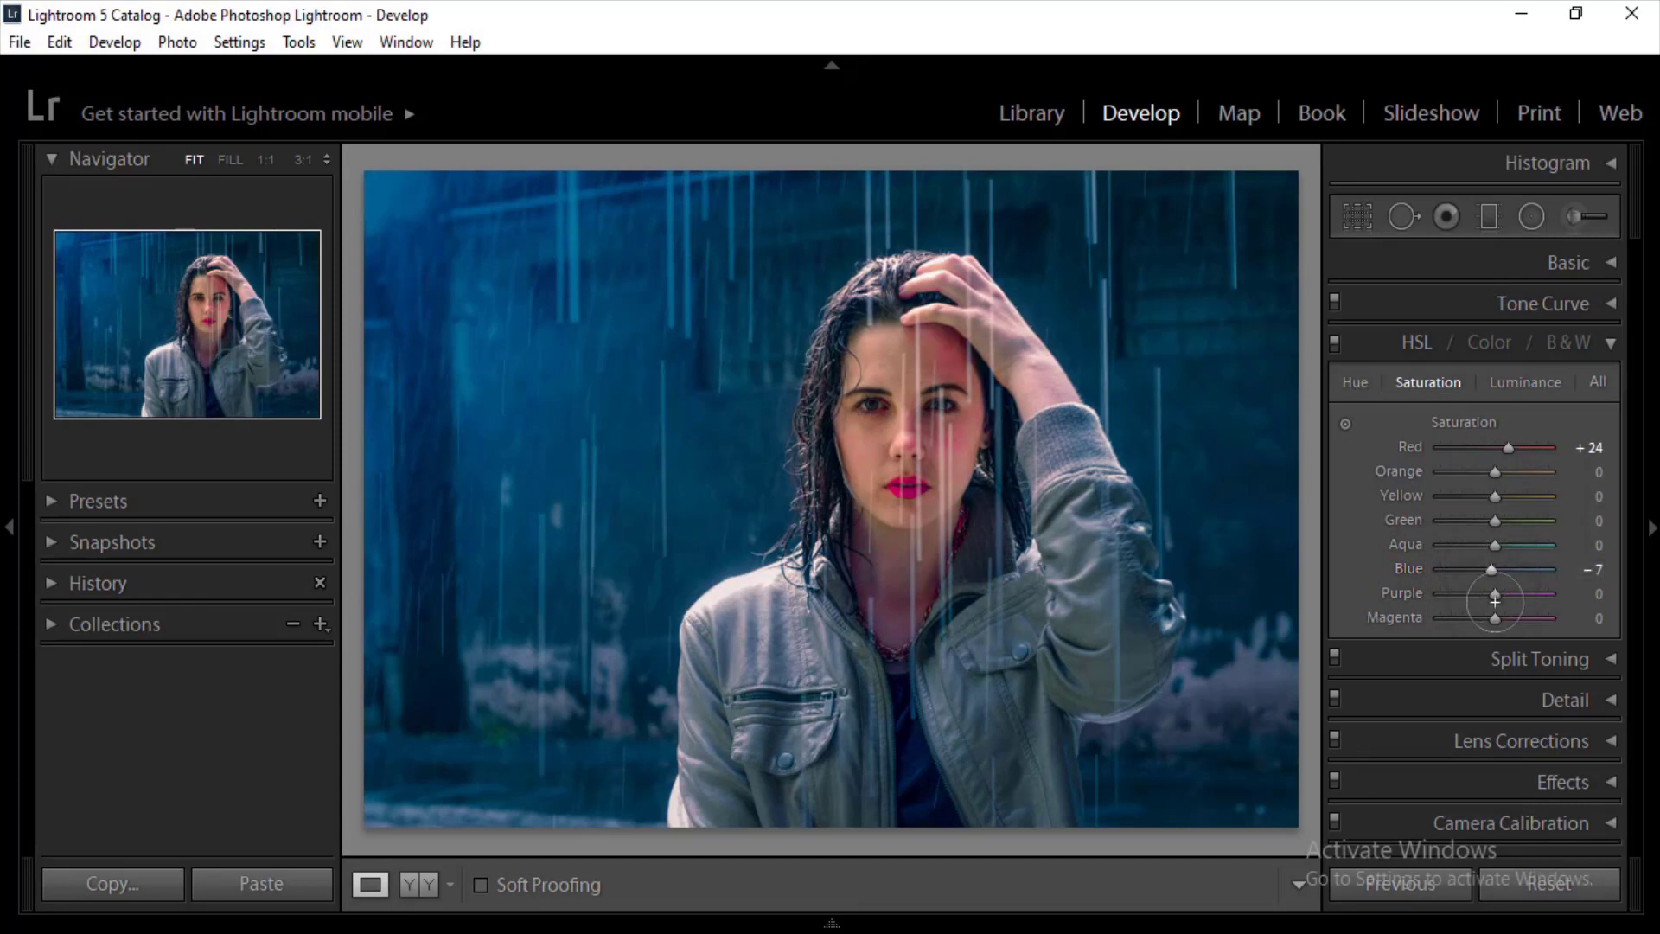
Step: In the HSL Luminance adjustments, set Blue to -42 and Purple to -100, and finish the HSL edits
click(1533, 374)
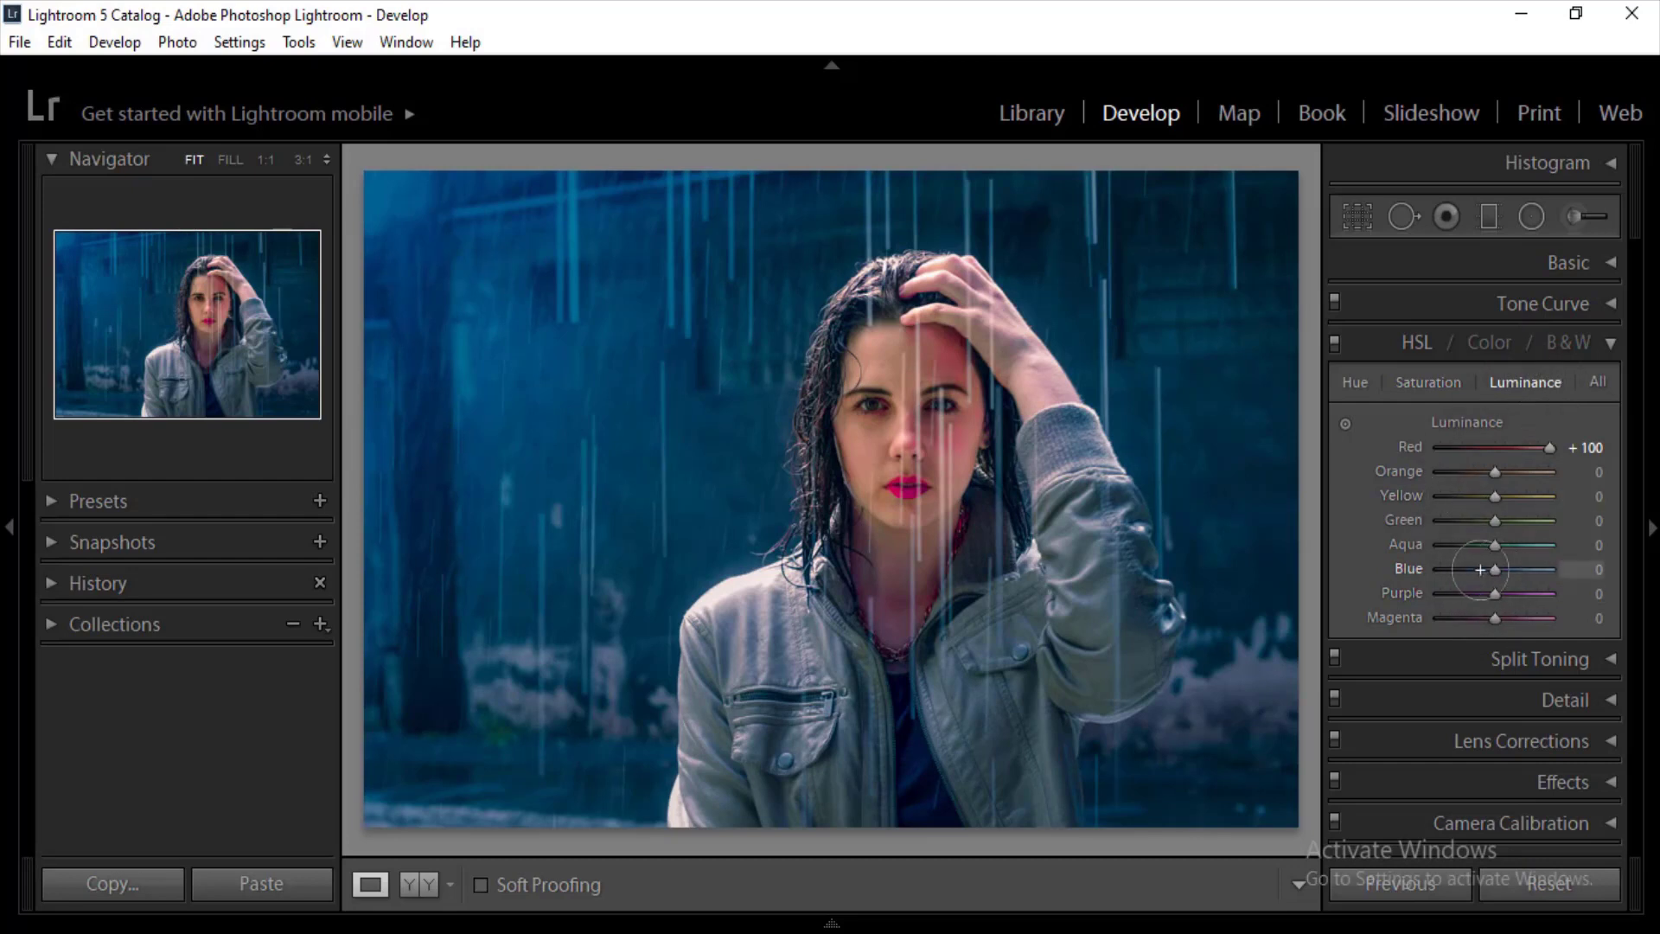
mouse_move(1473, 570)
mouse_down()
mouse_move(1438, 570)
mouse_move(1472, 569)
mouse_up()
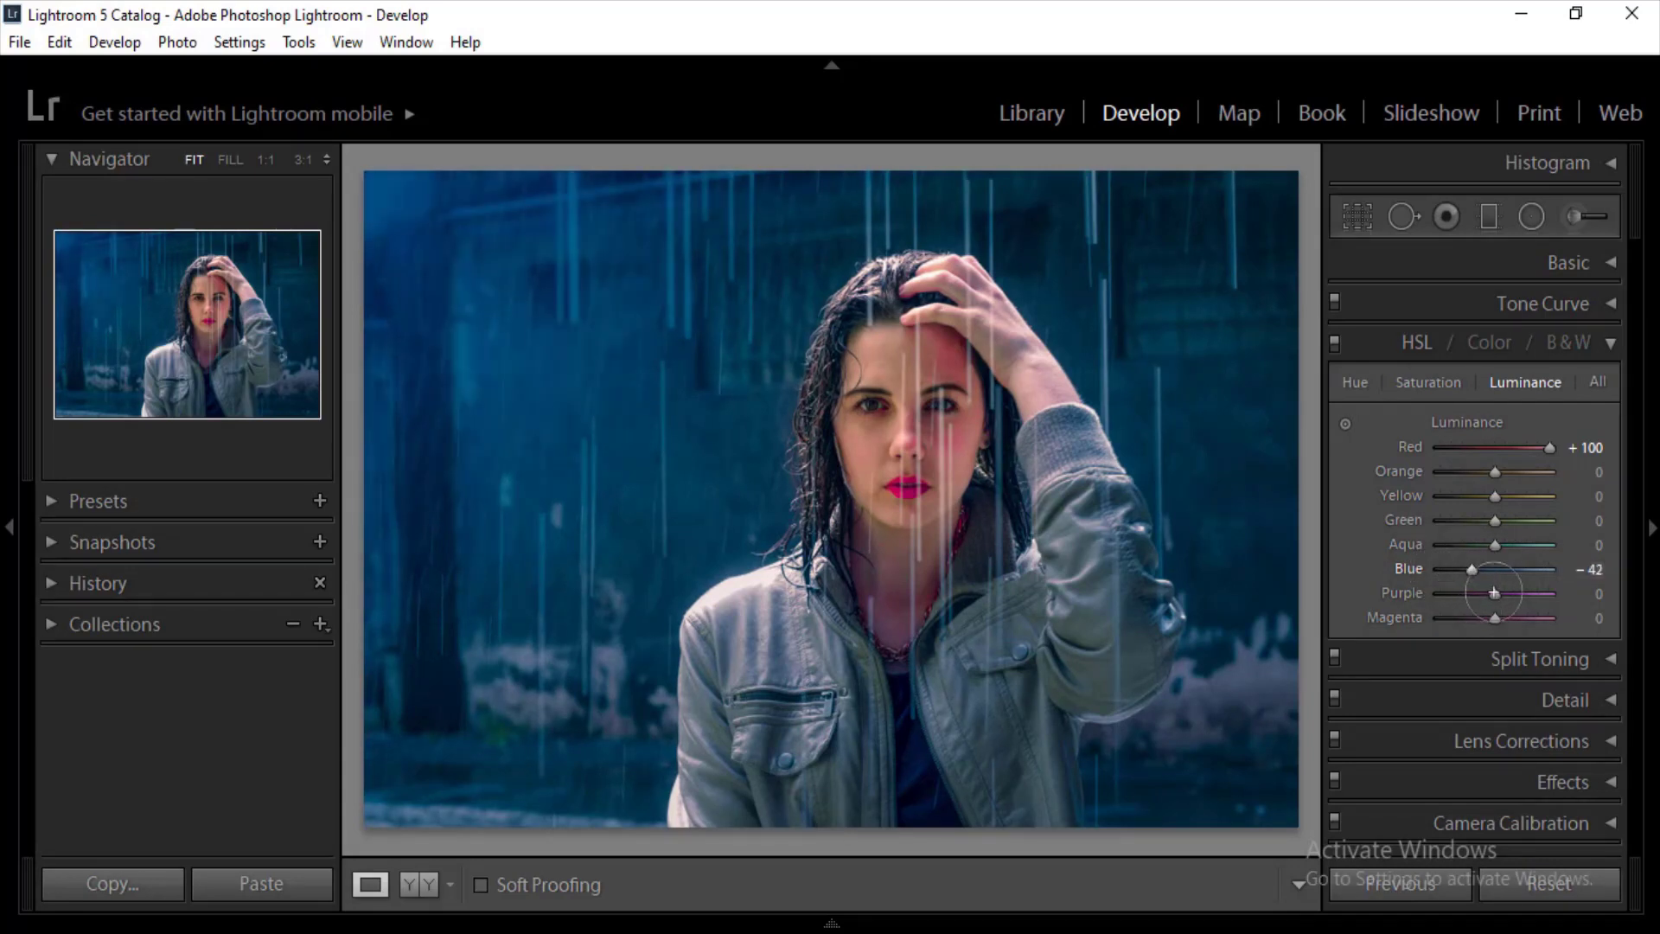
drag(1402, 593, 1402, 593)
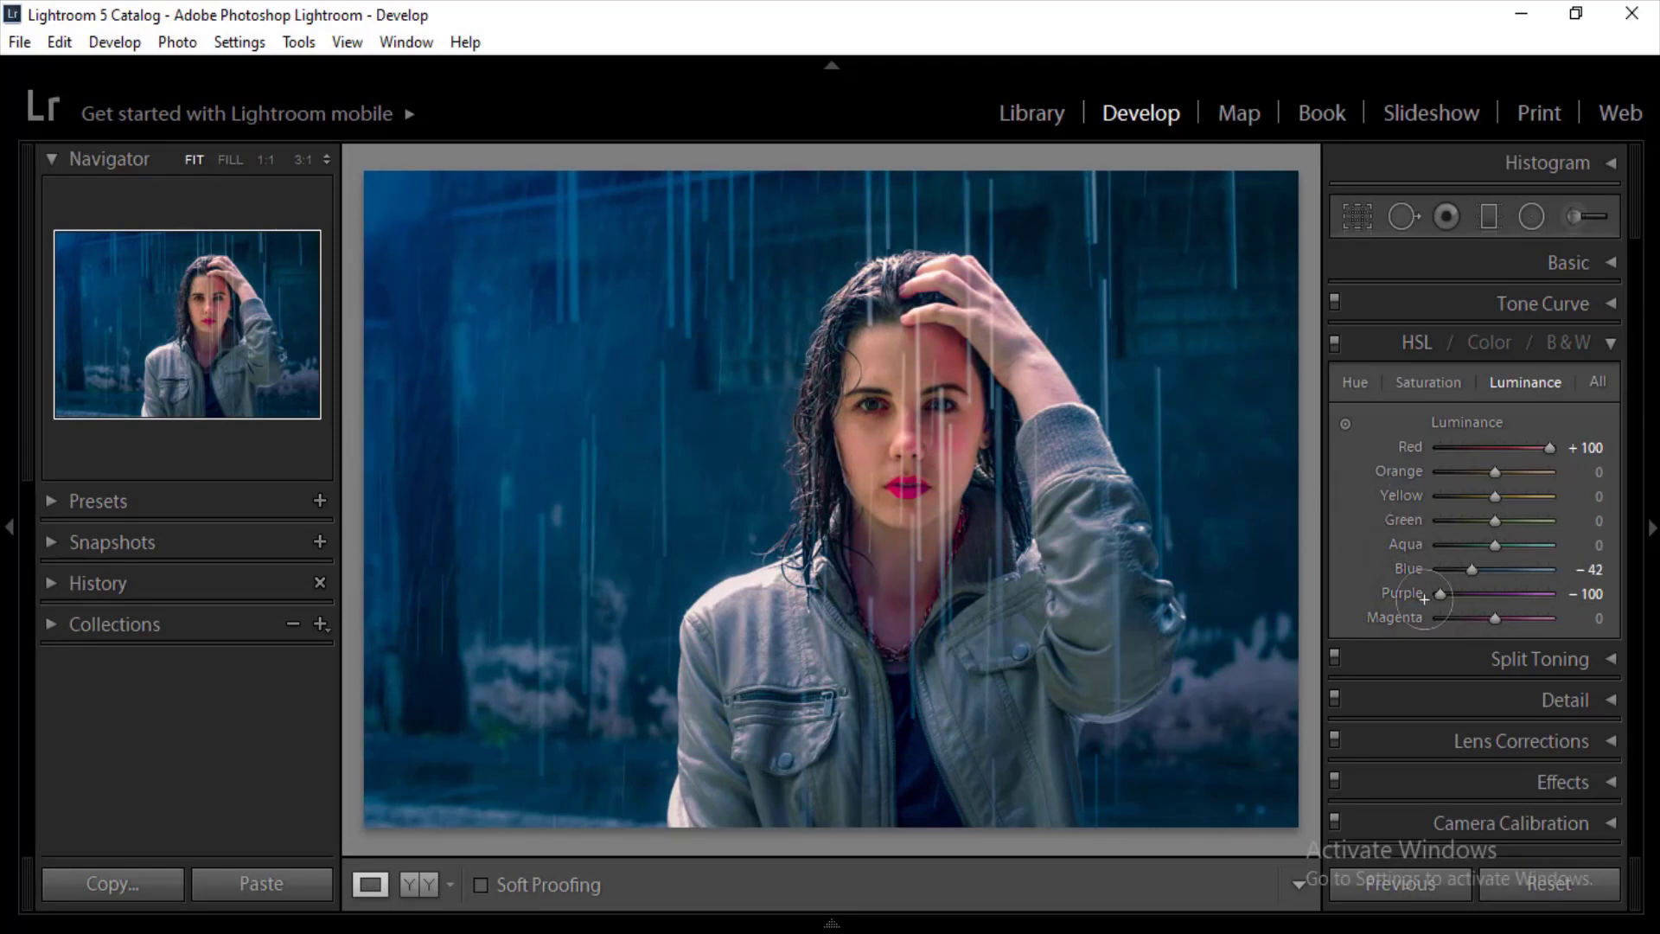
drag(1467, 593, 1472, 593)
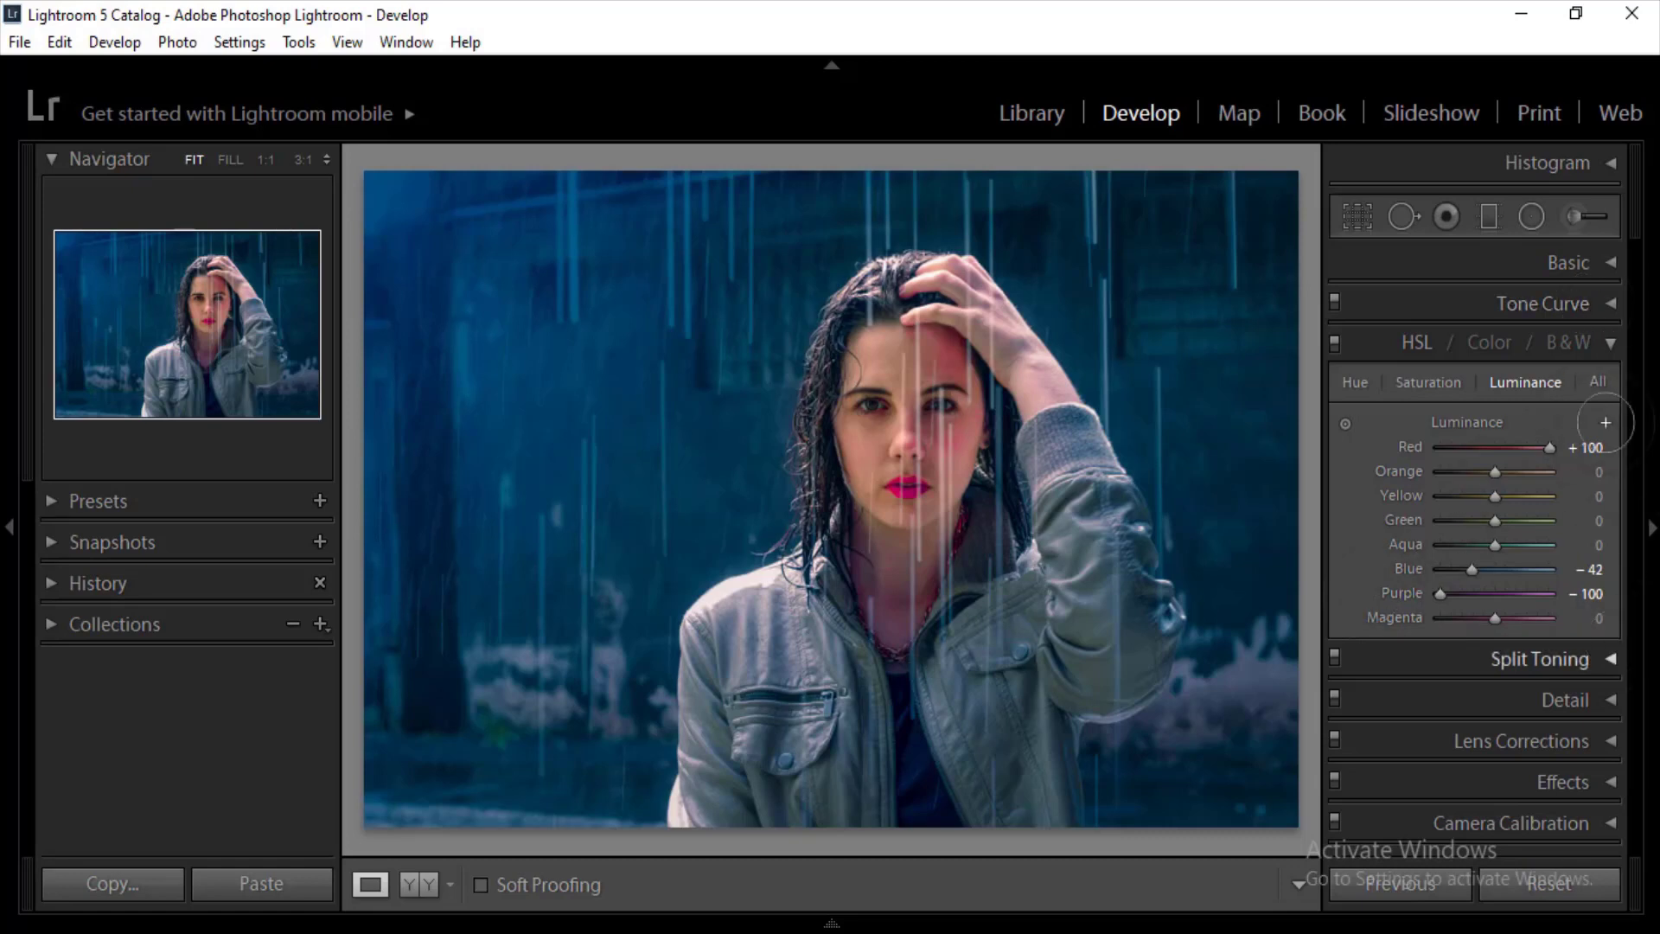
click(1610, 342)
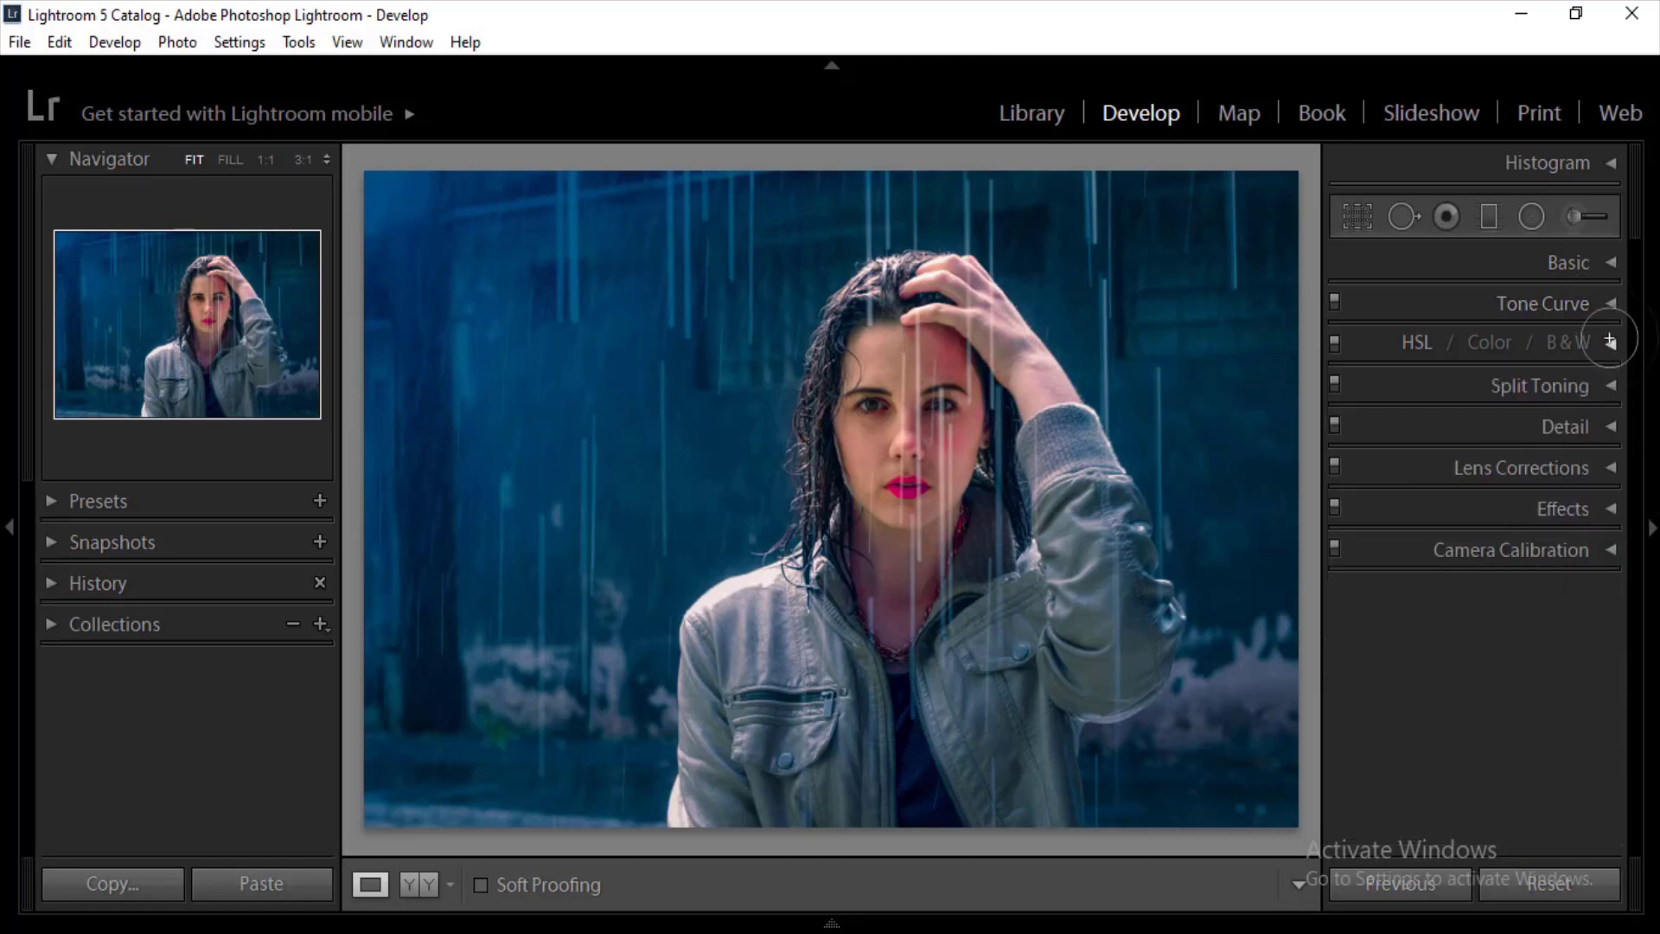
Step: Set the post-crop vignette's Amount to +5, Midpoint to 32 and Roundness to -69
click(1610, 507)
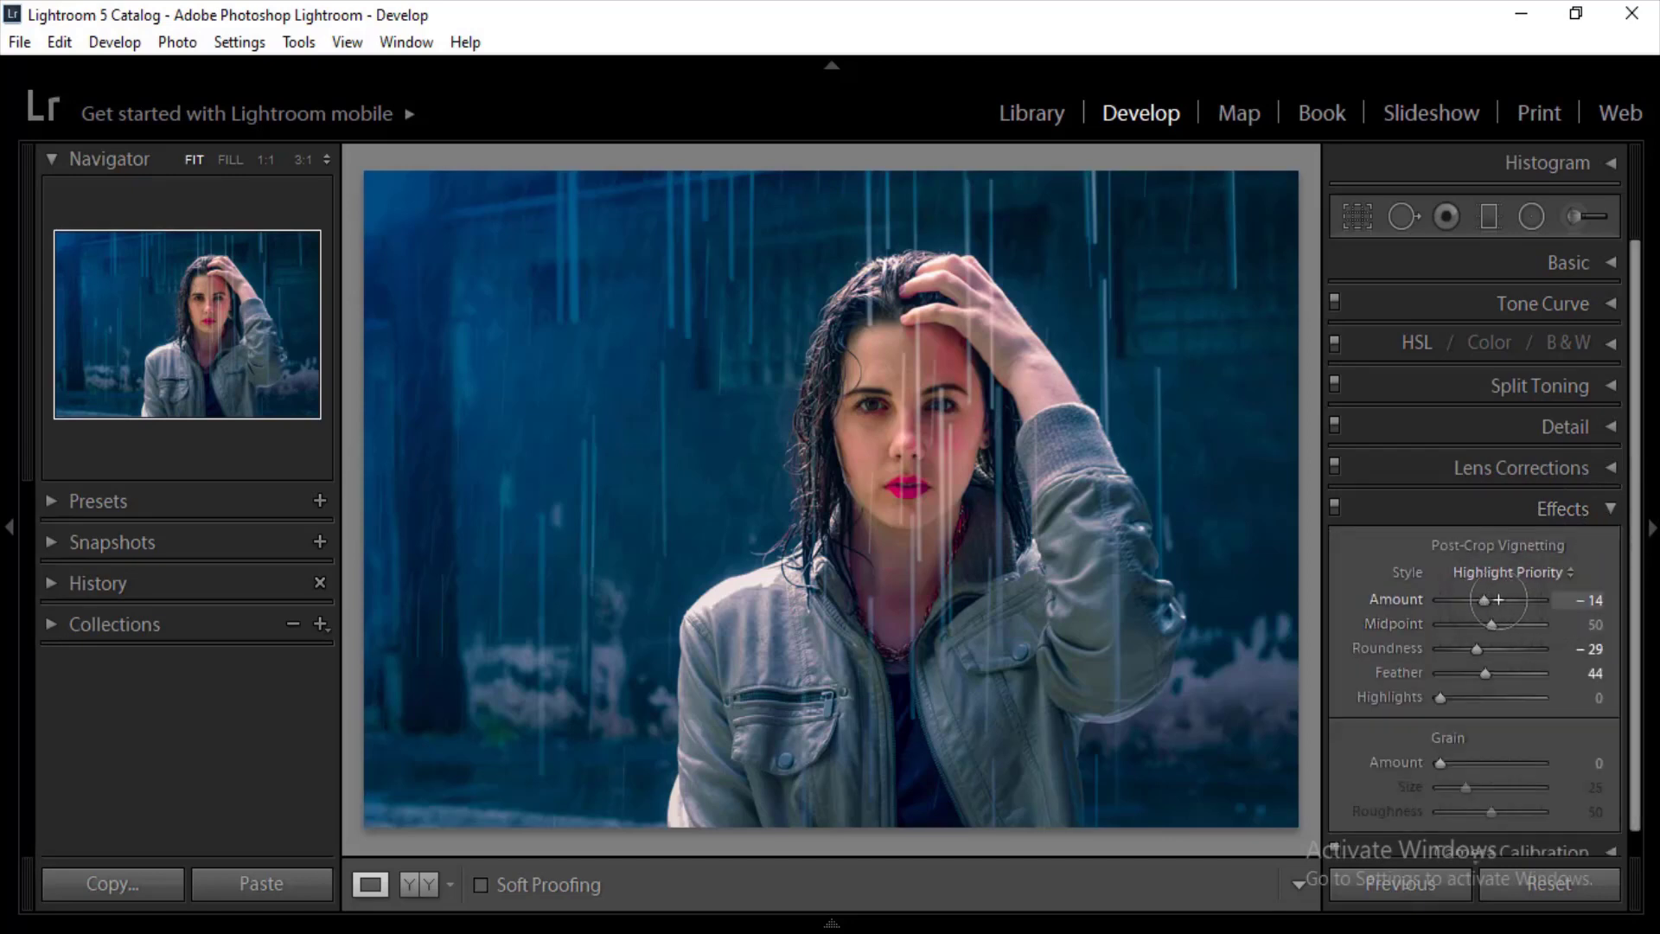
click(1498, 599)
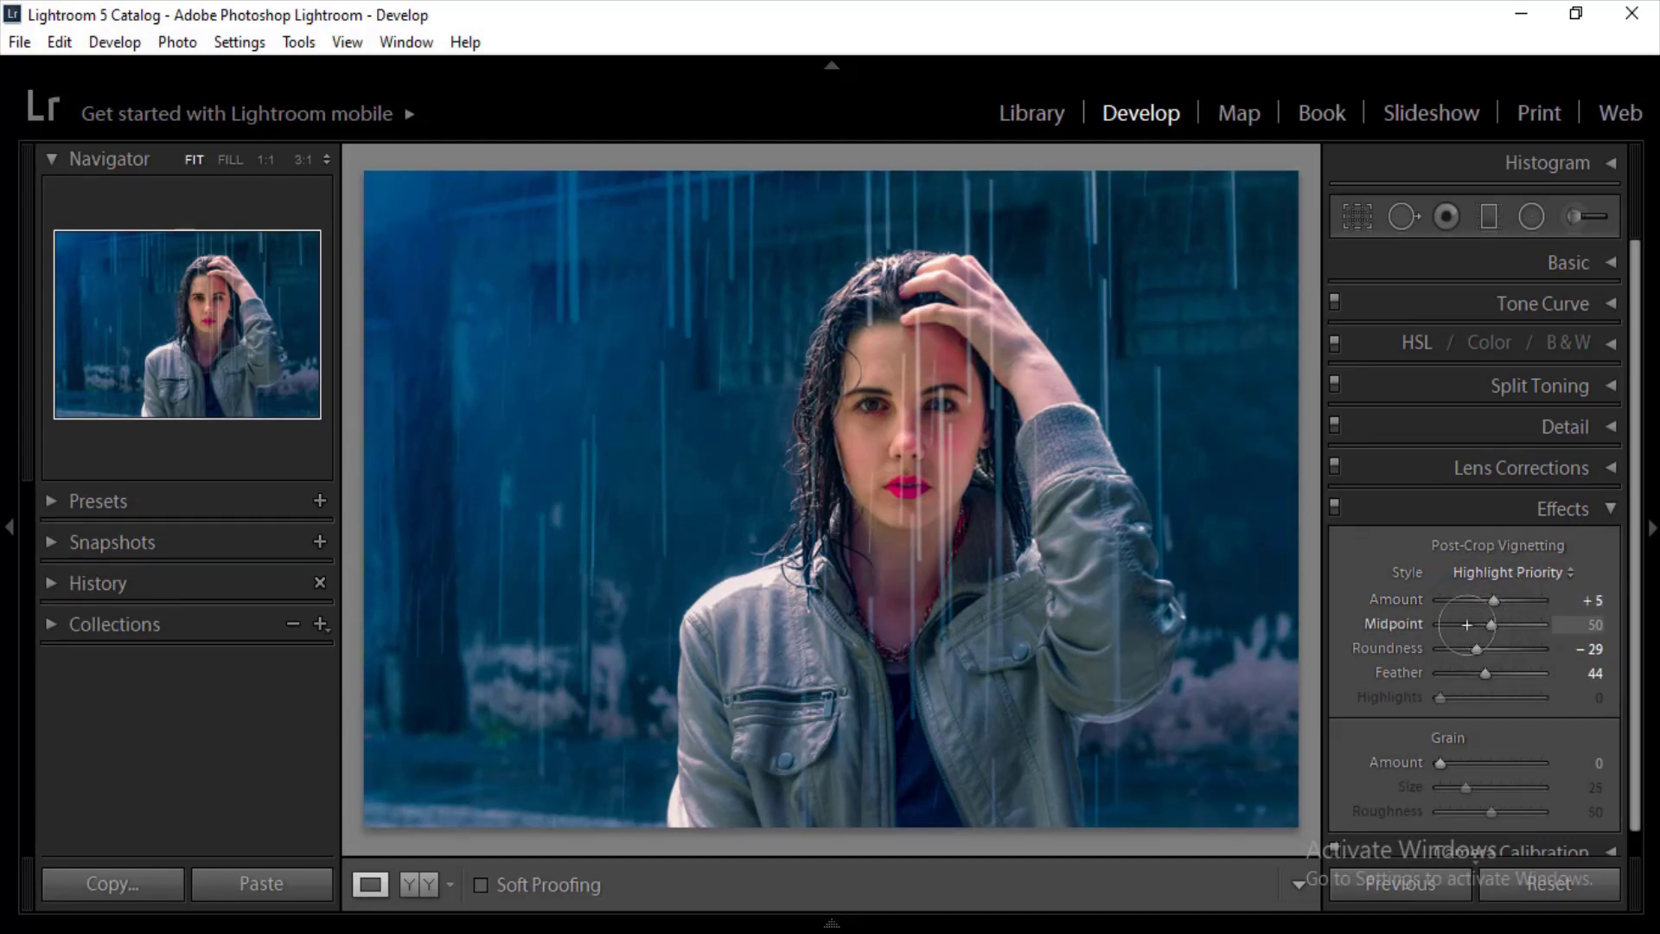
click(1467, 624)
drag(1472, 624, 1519, 647)
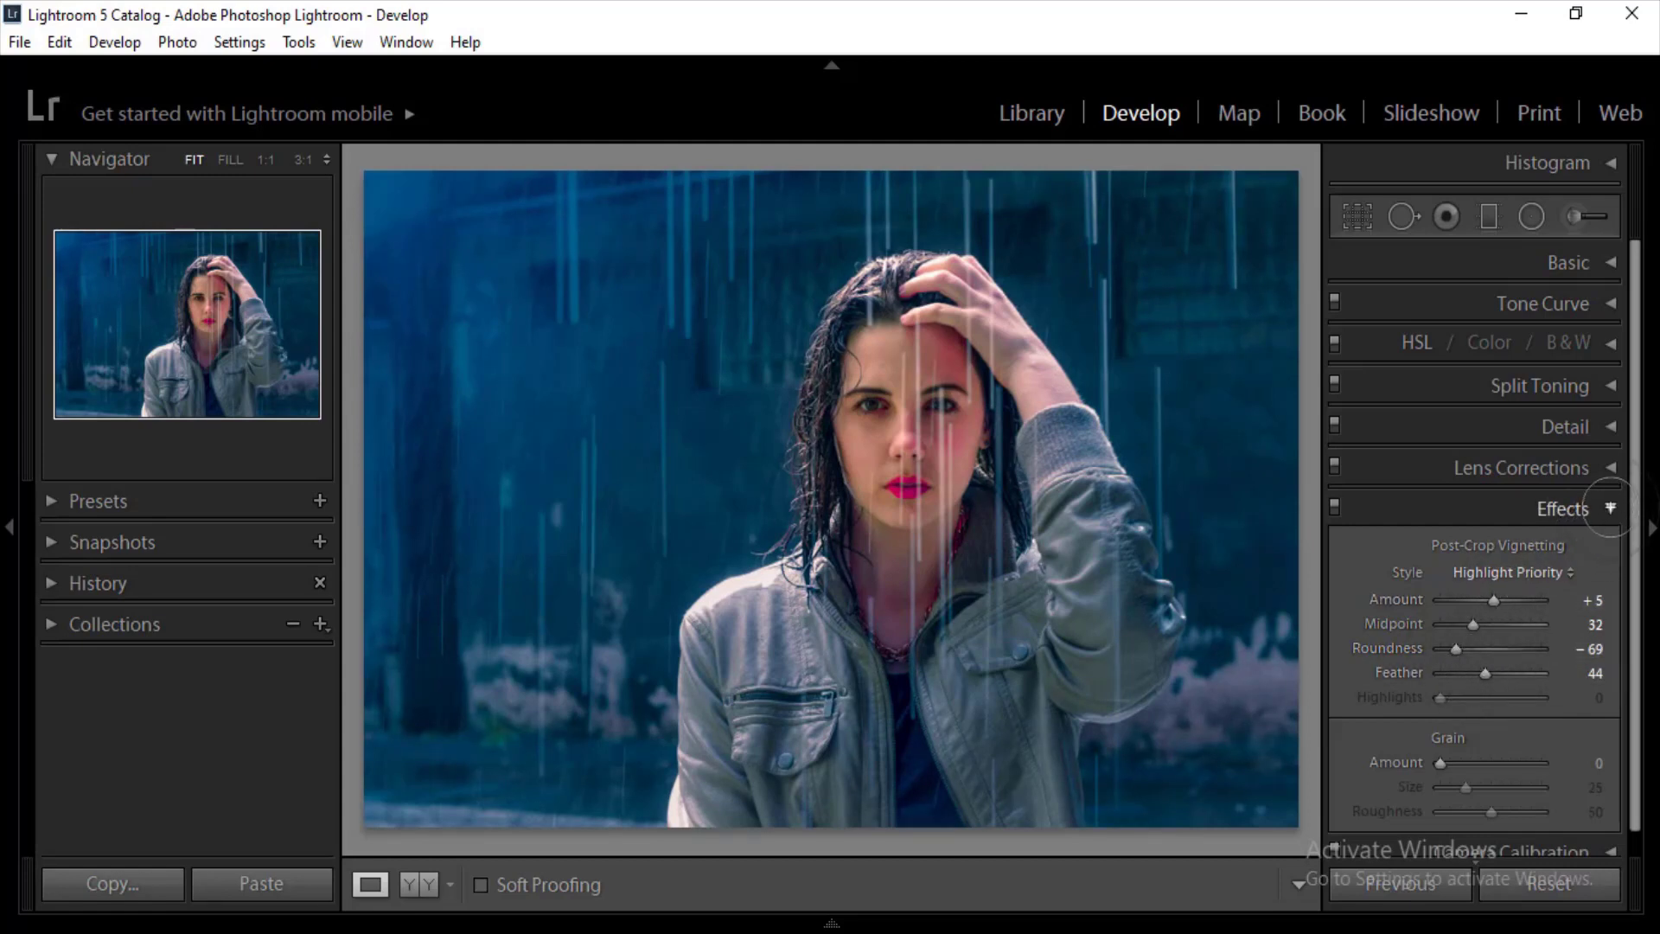
click(1610, 509)
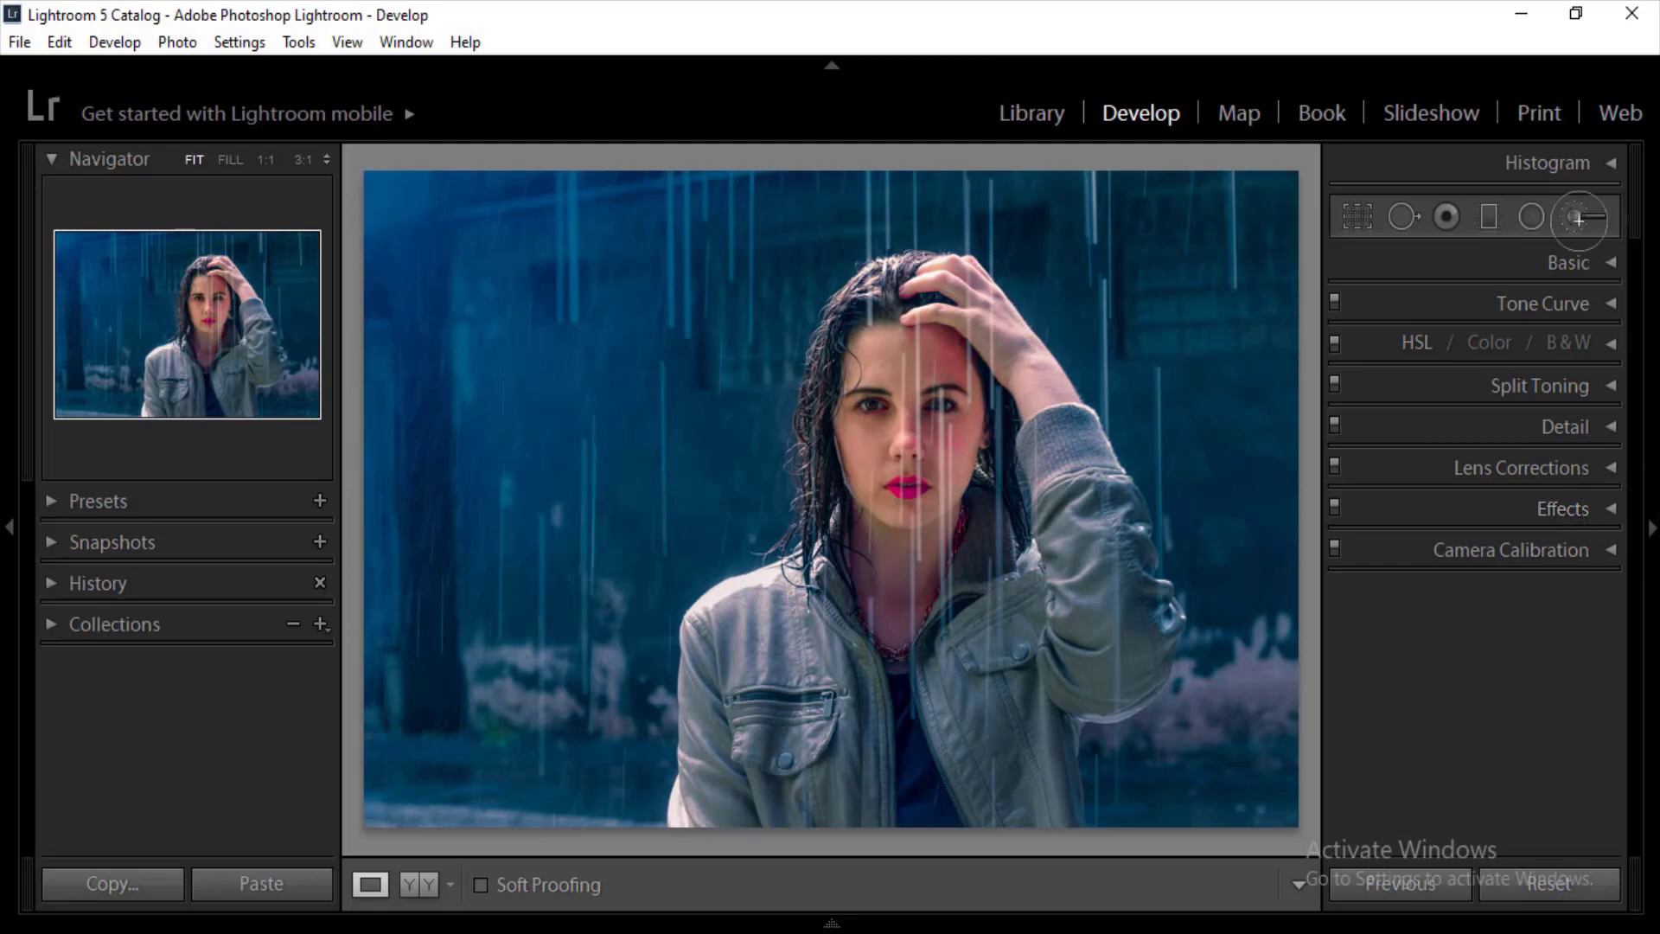
Step: Enlarge the photo area and compare the whole photo in each before/after layout, ending in the single-photo view
click(1649, 527)
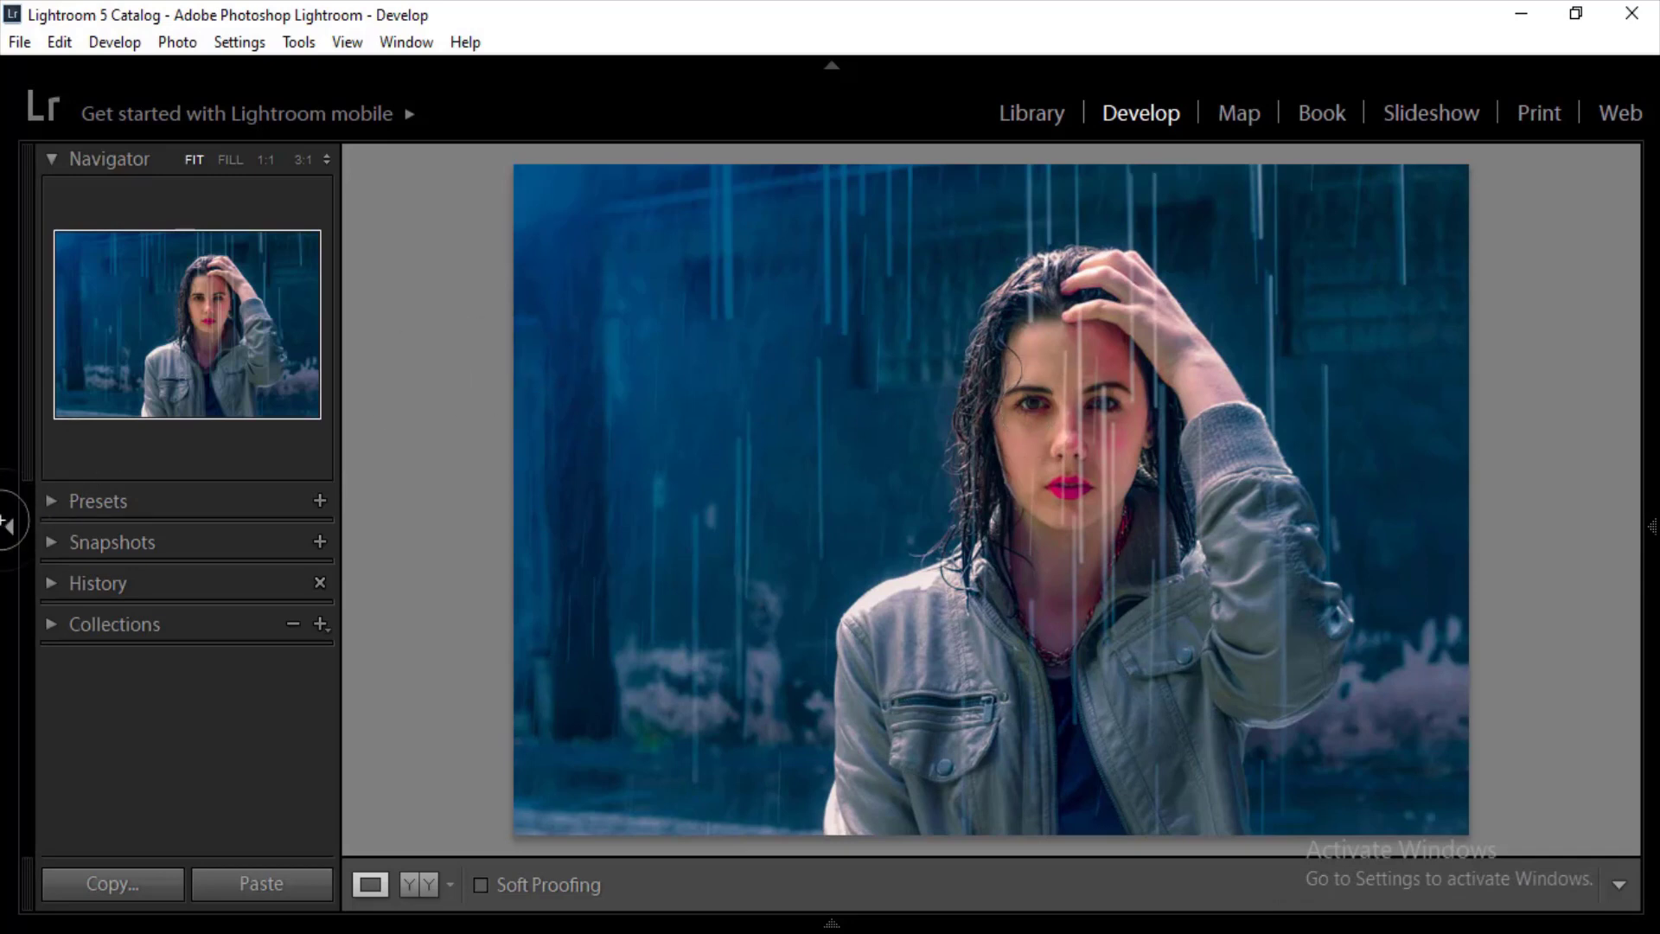
click(9, 524)
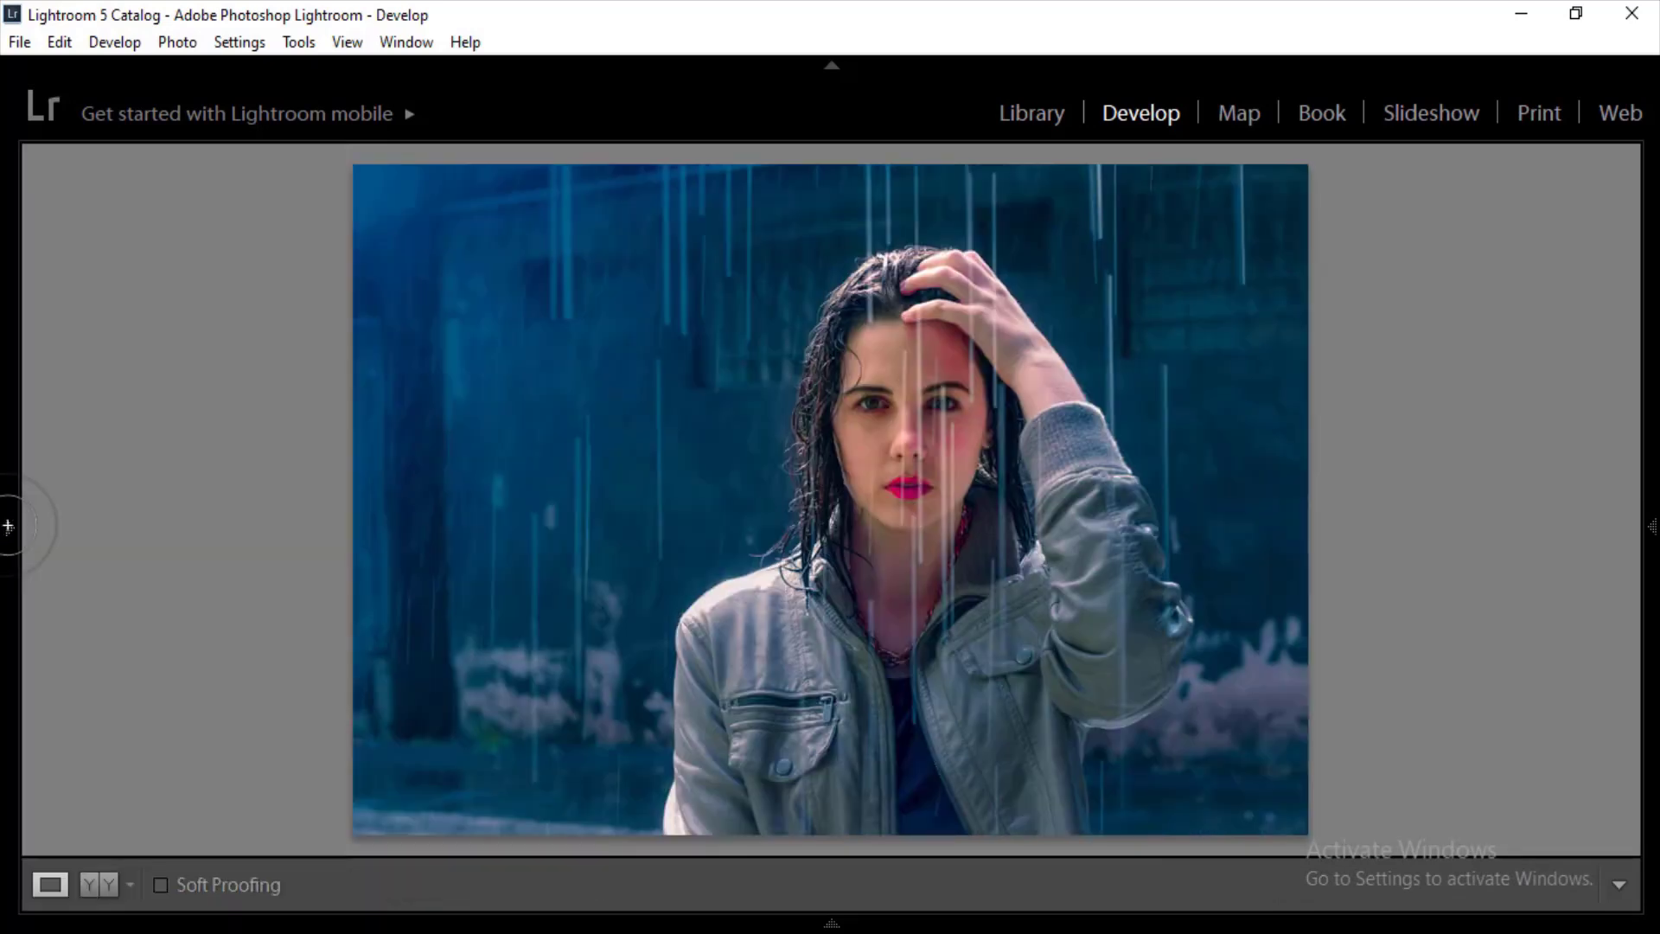
click(95, 883)
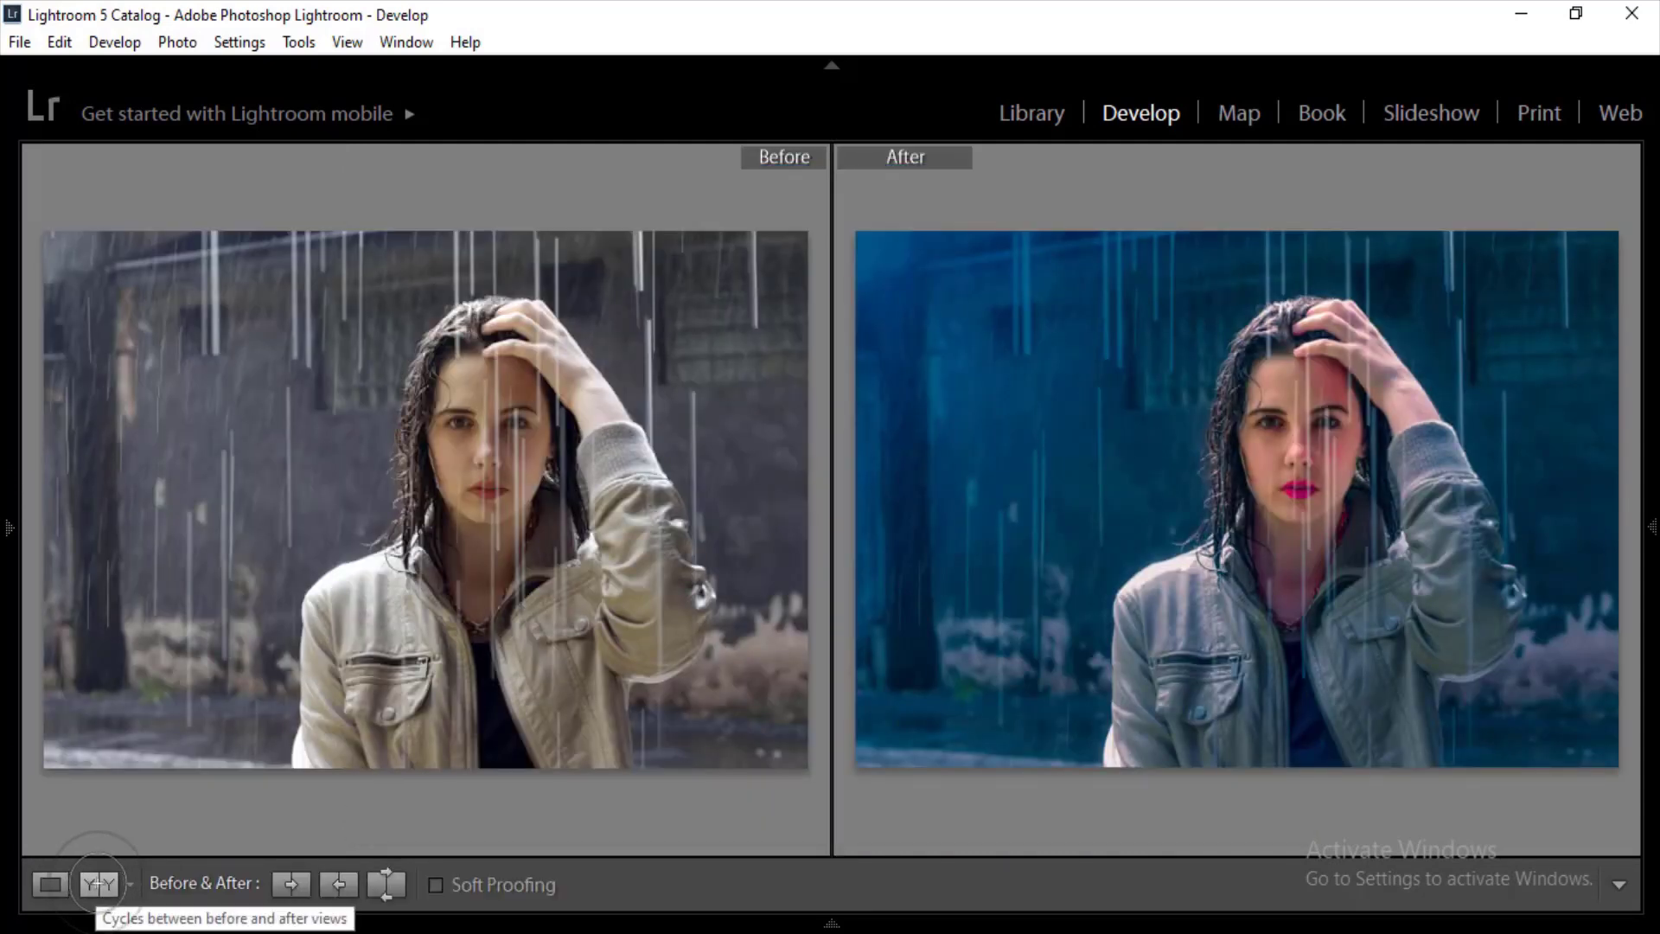
click(98, 882)
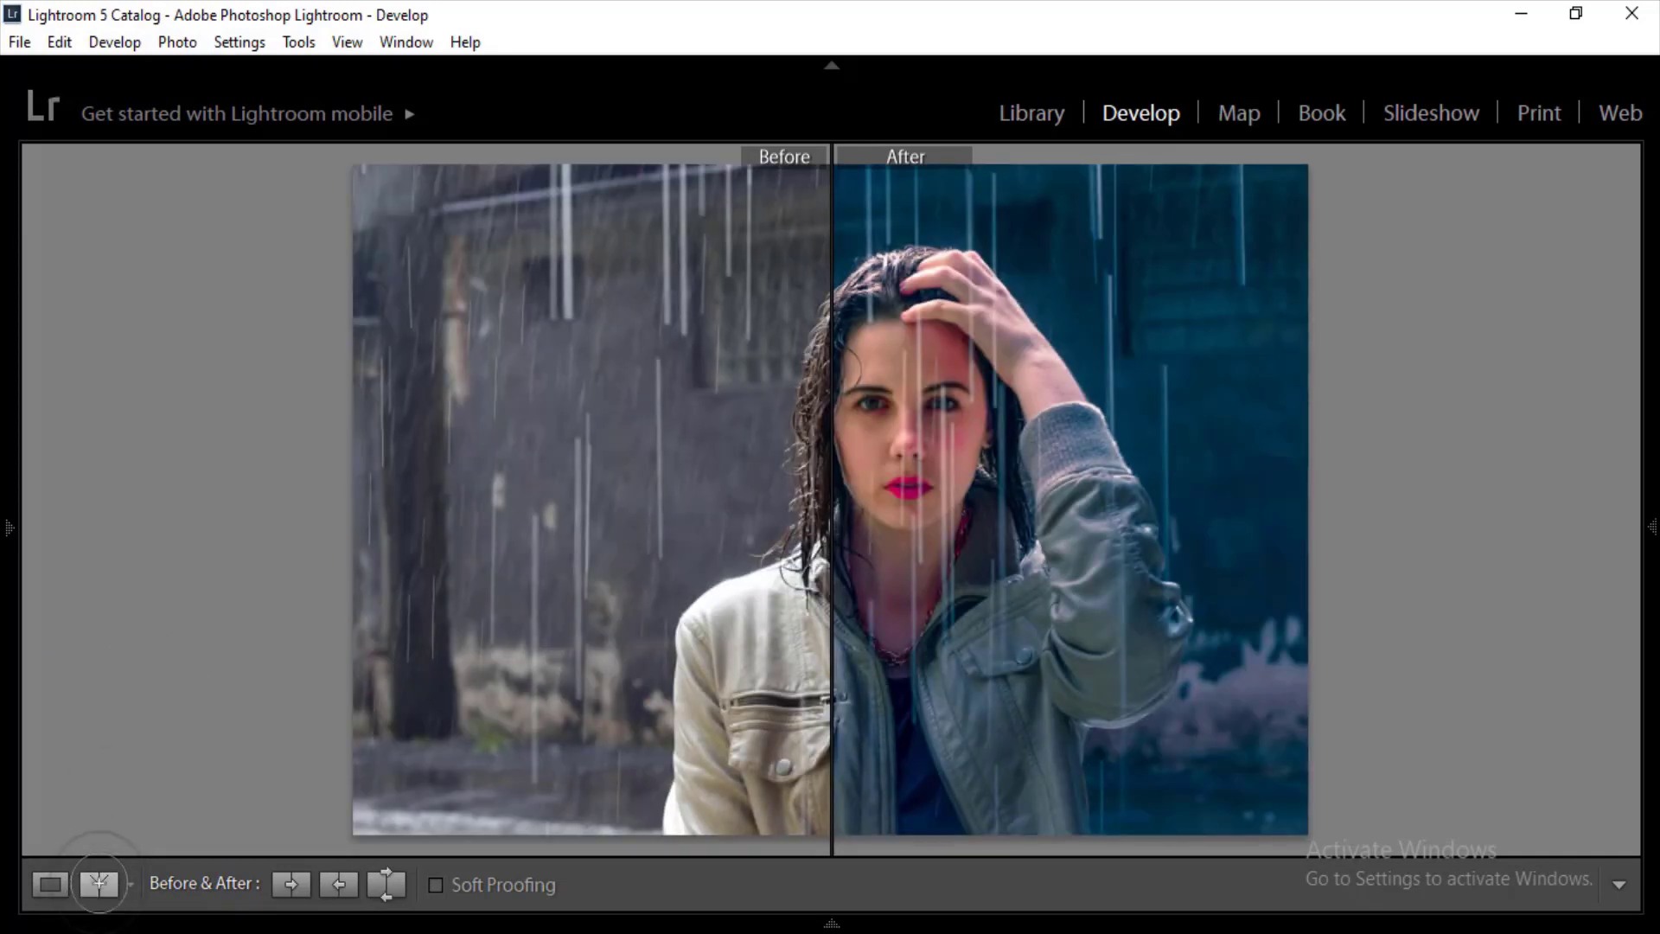
click(98, 882)
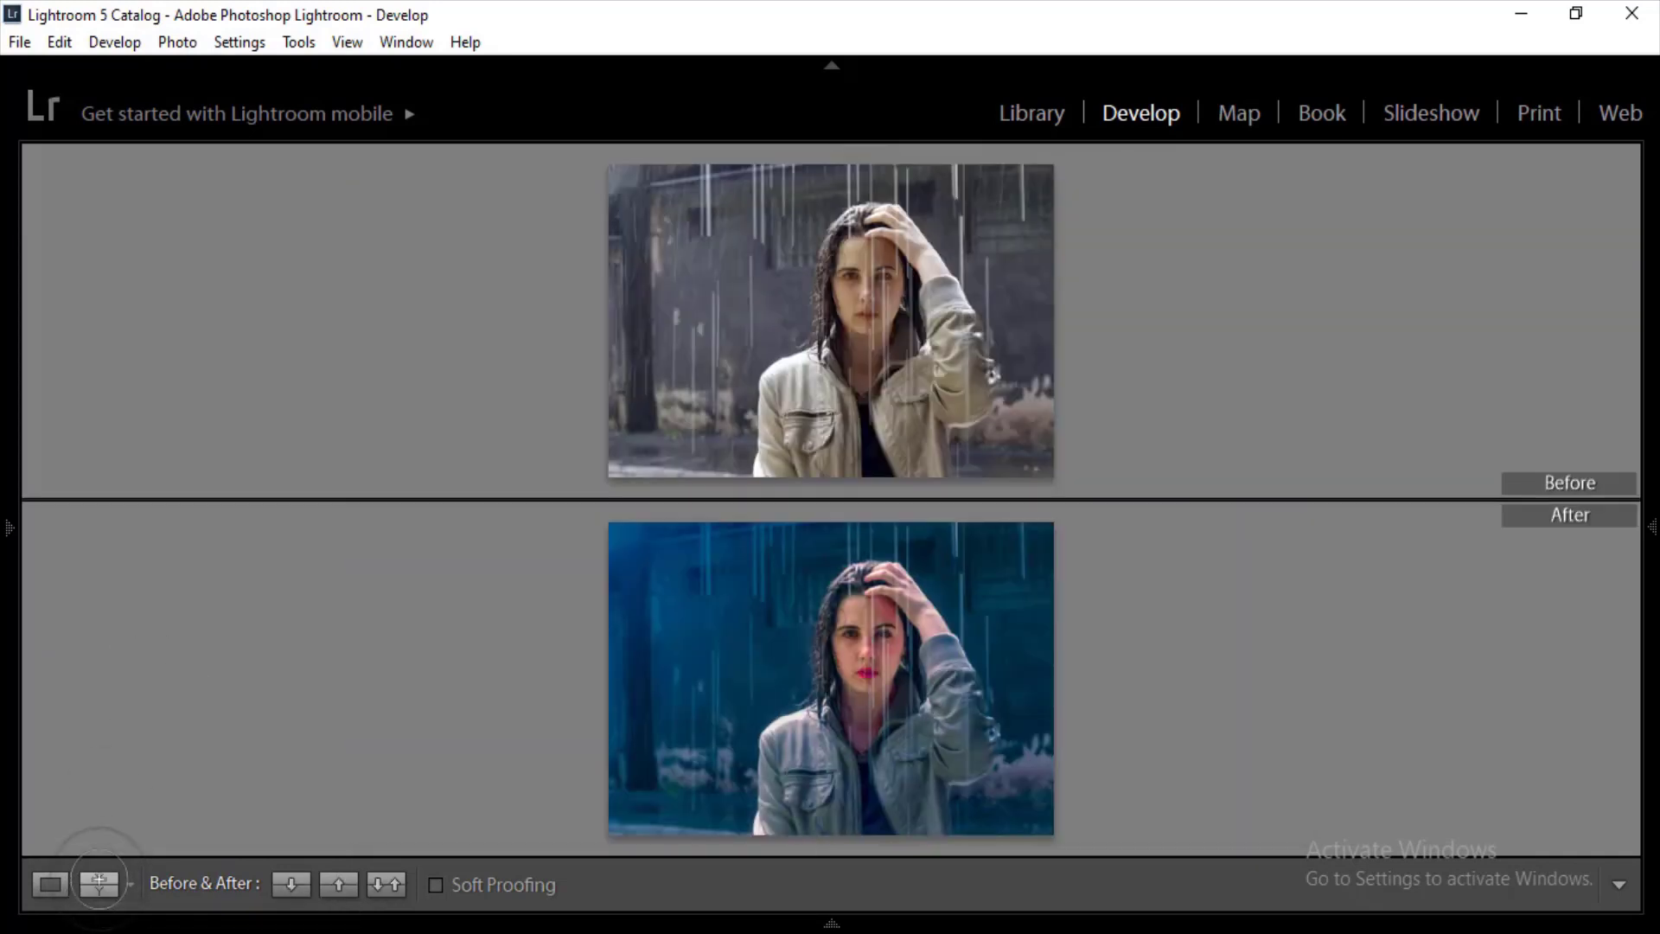
click(98, 882)
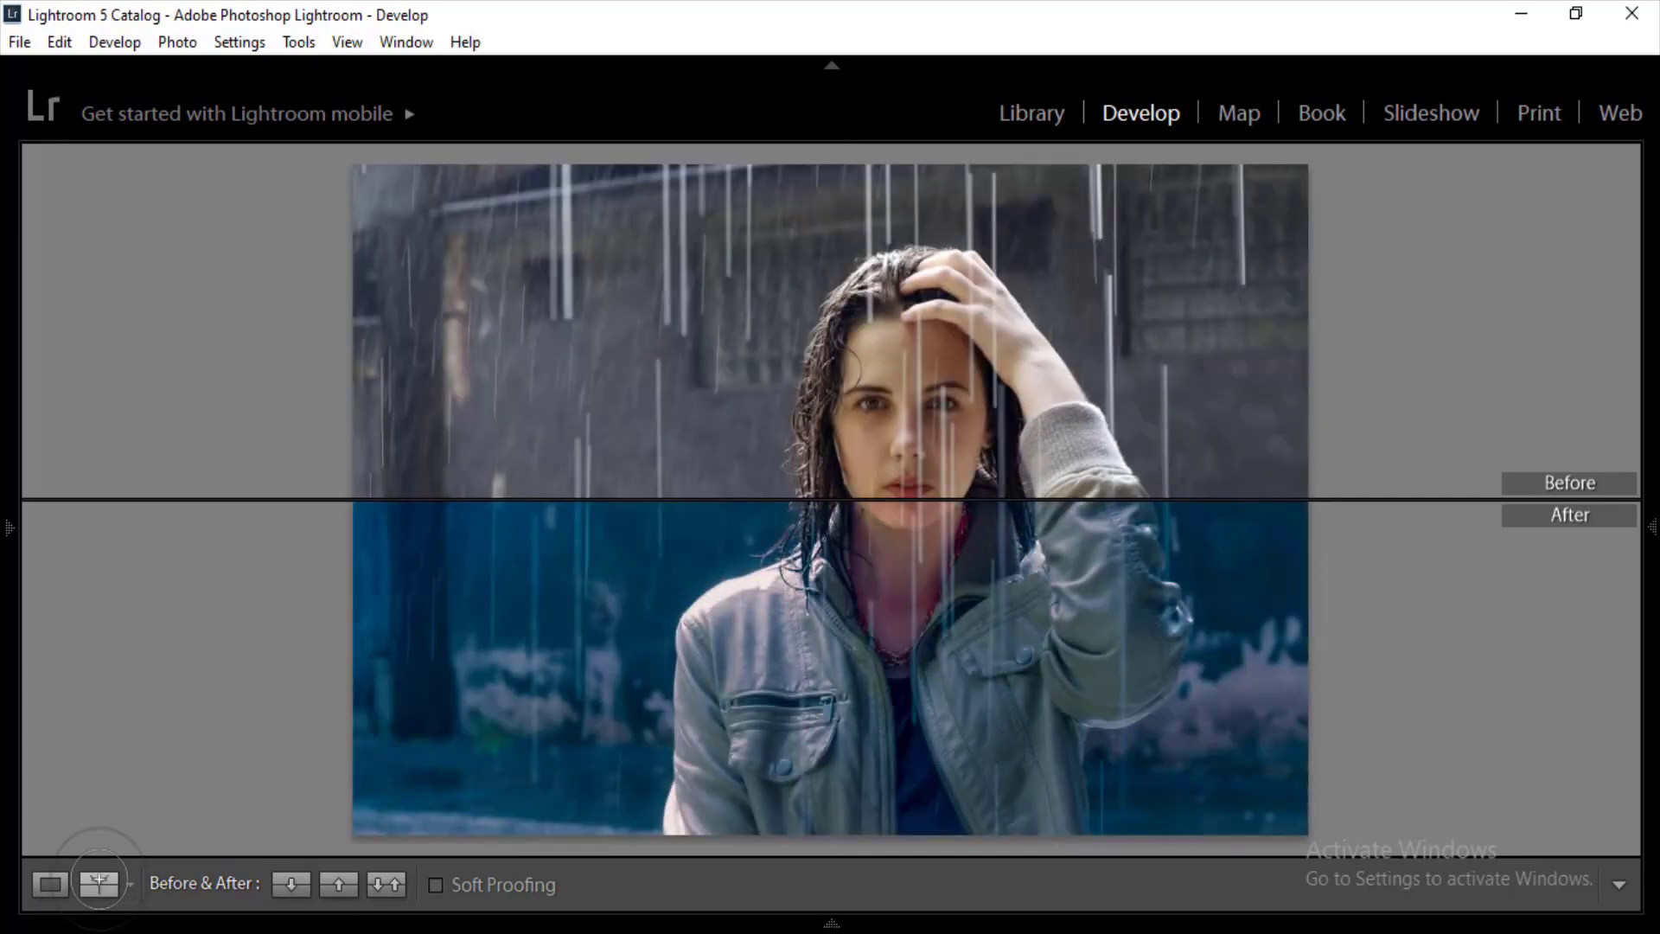
click(97, 881)
click(49, 884)
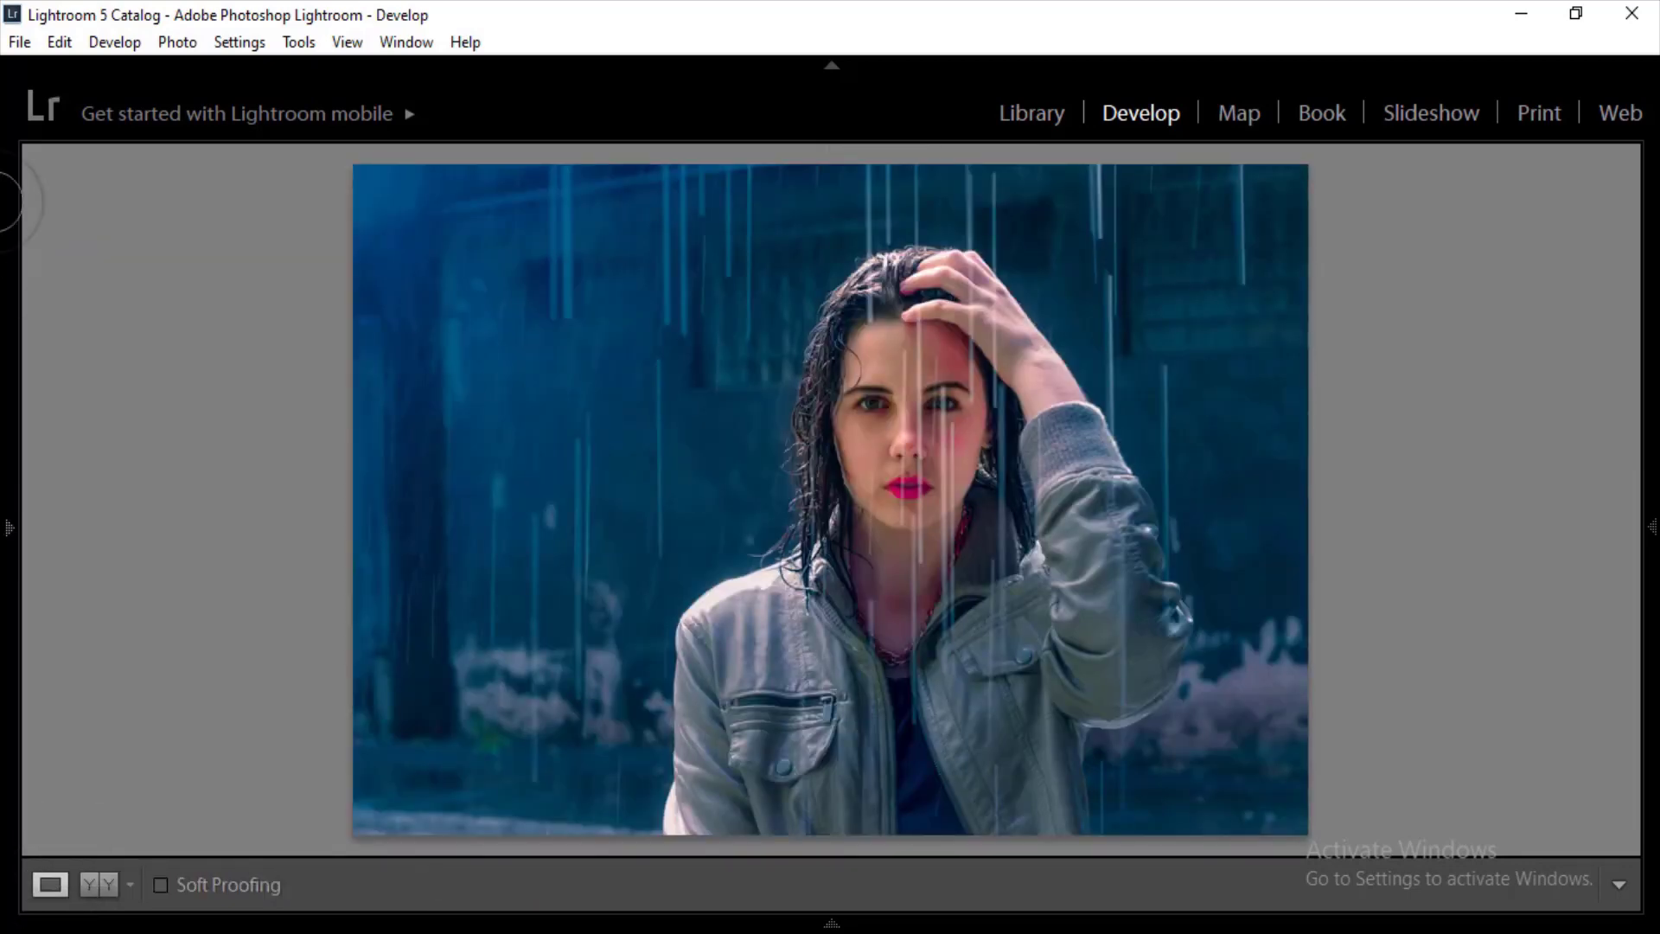
Step: Zoom the photo to 1:1 and compare the lower face before and after side by side
click(9, 527)
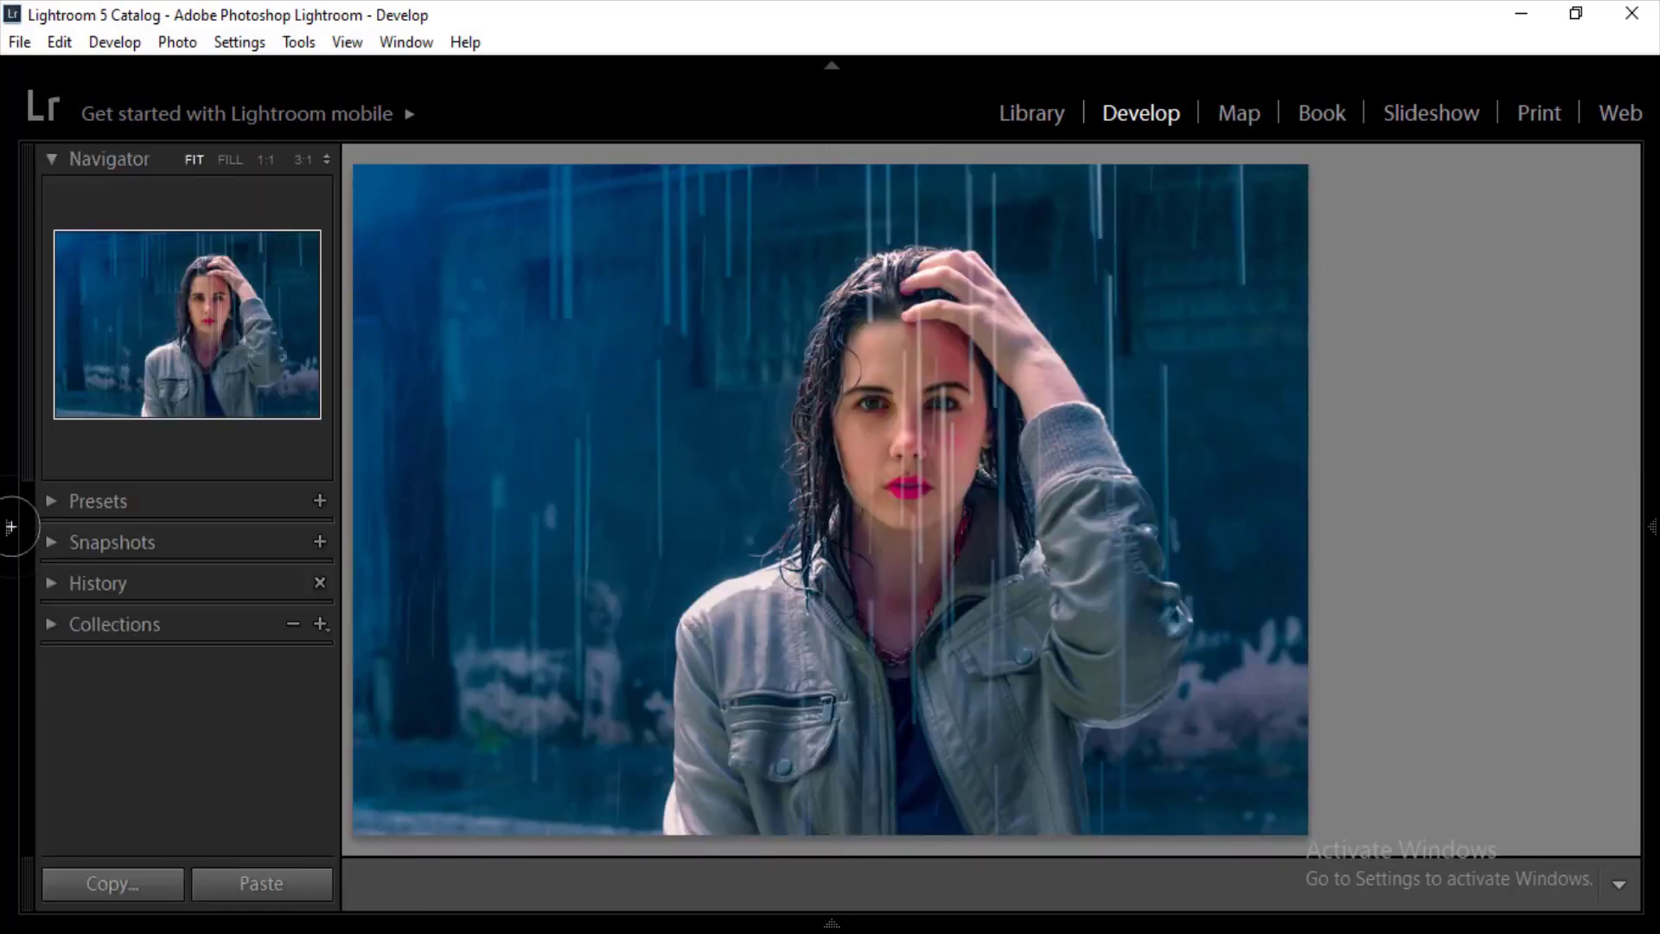
click(197, 332)
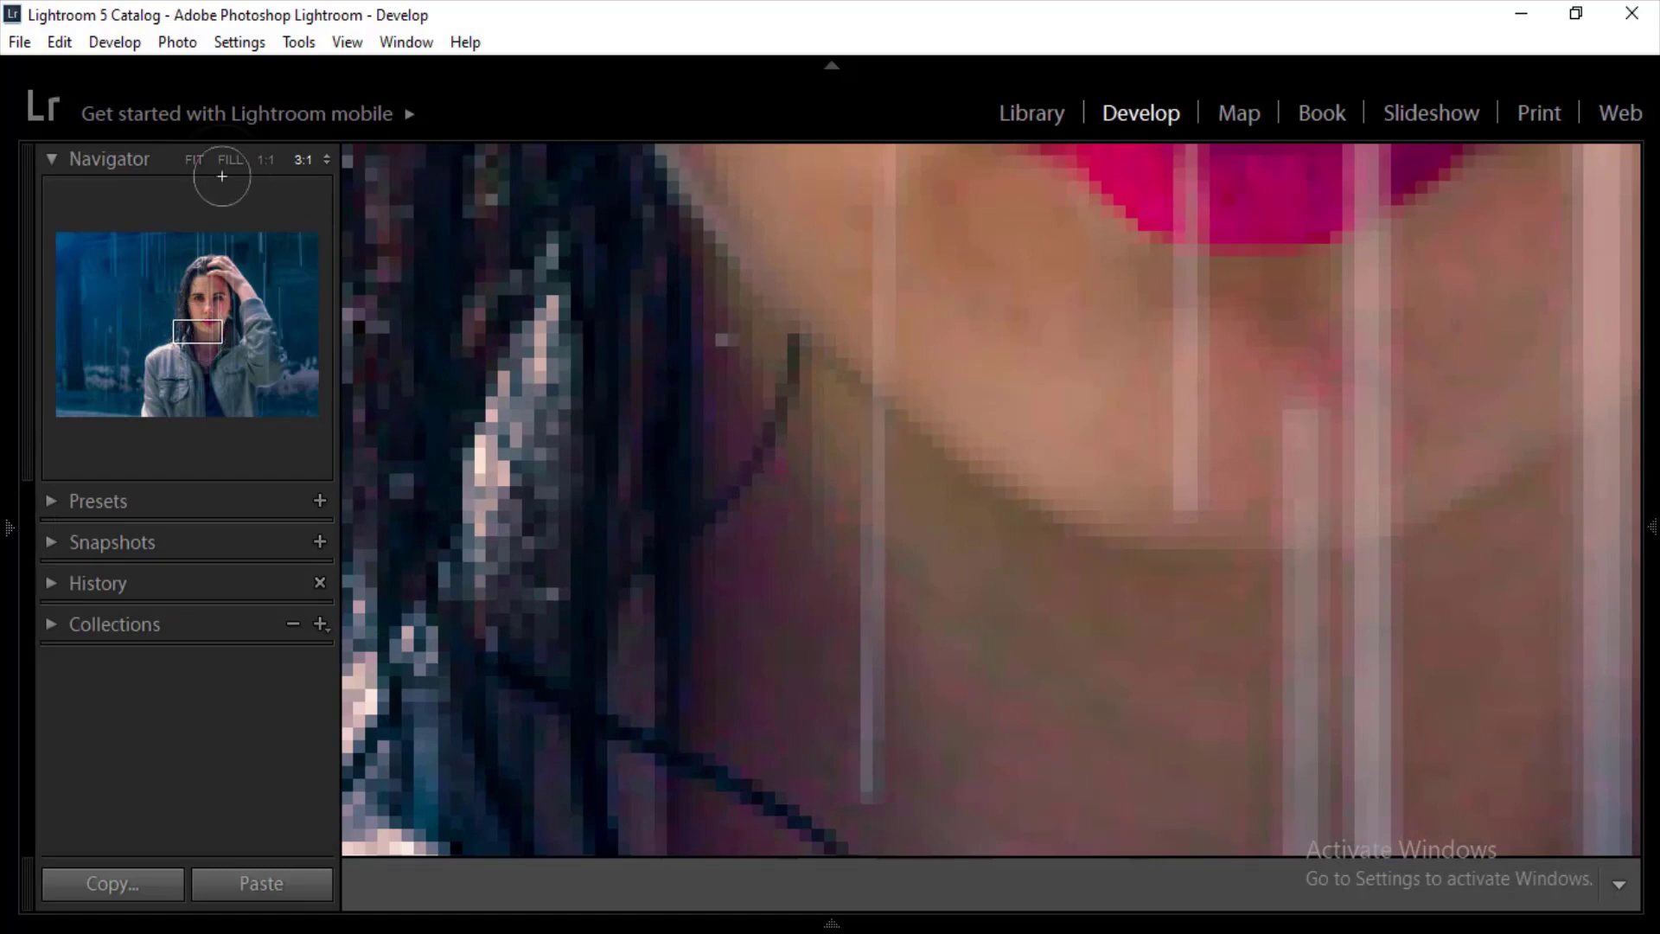
click(263, 158)
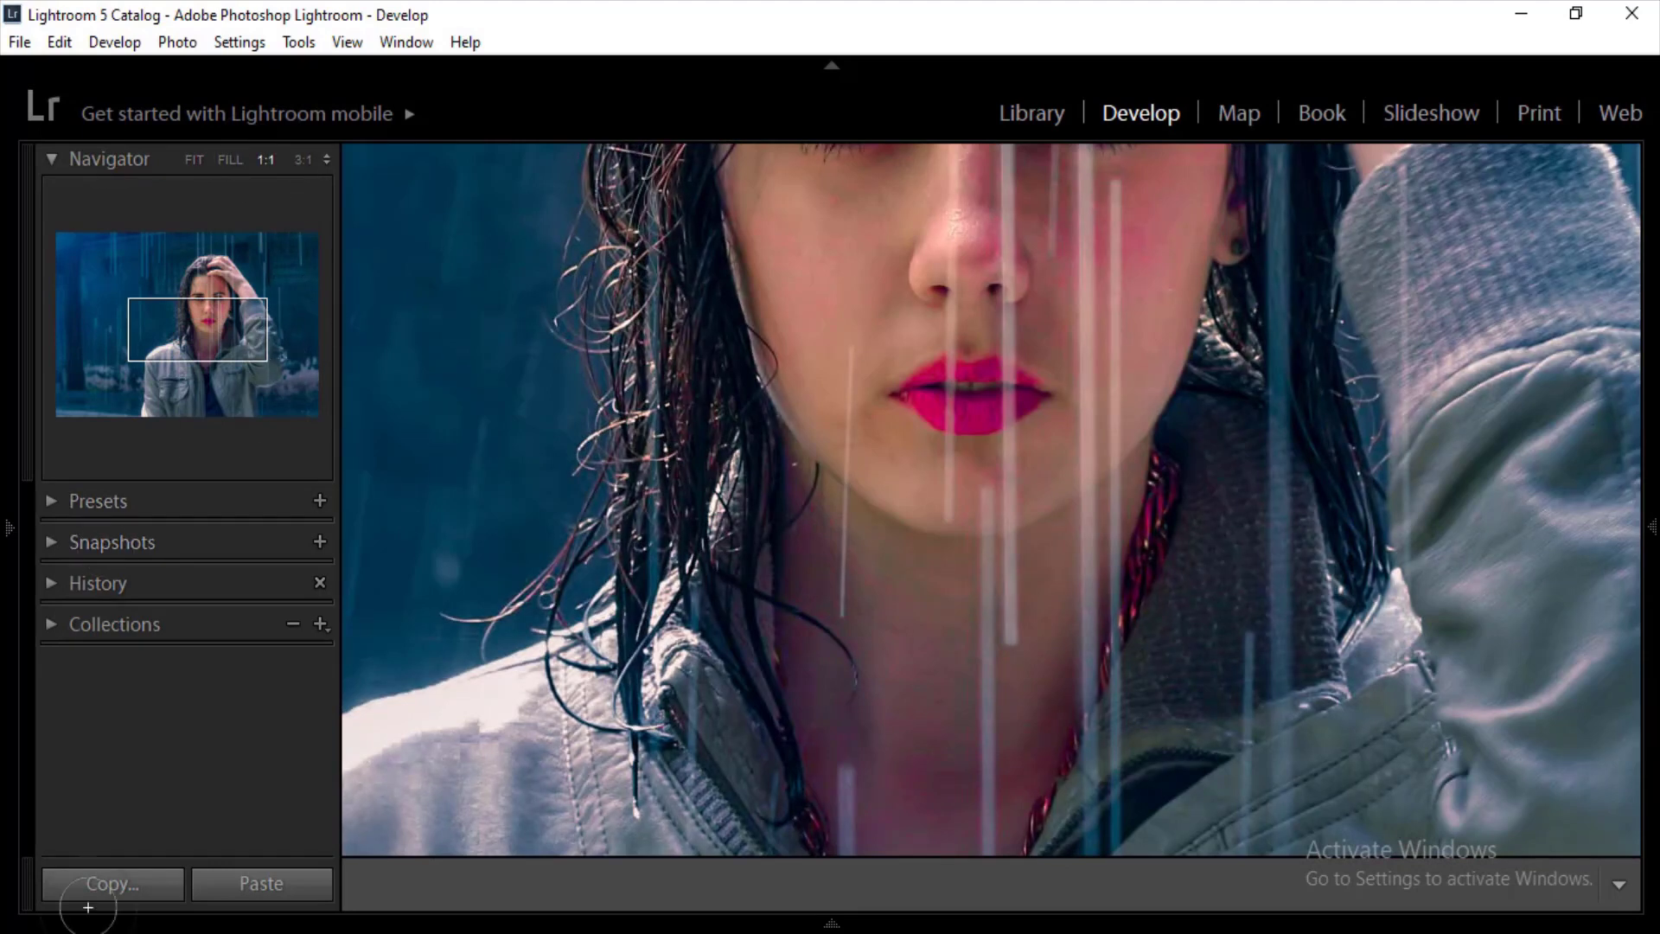
key(F7)
key(t)
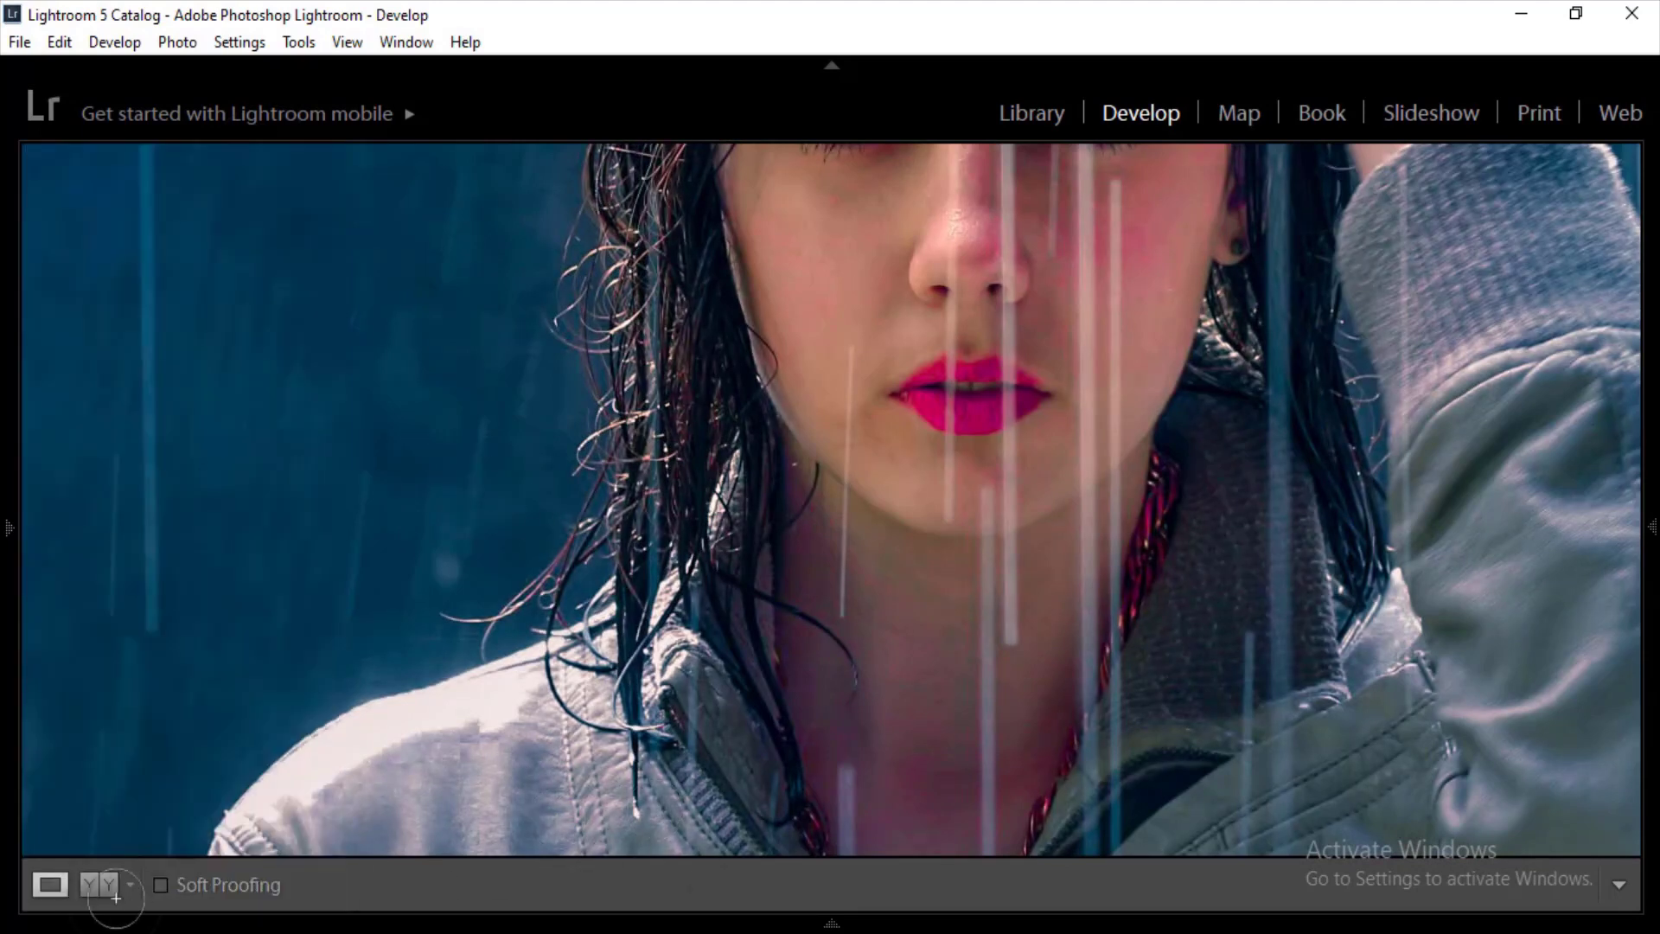
click(91, 884)
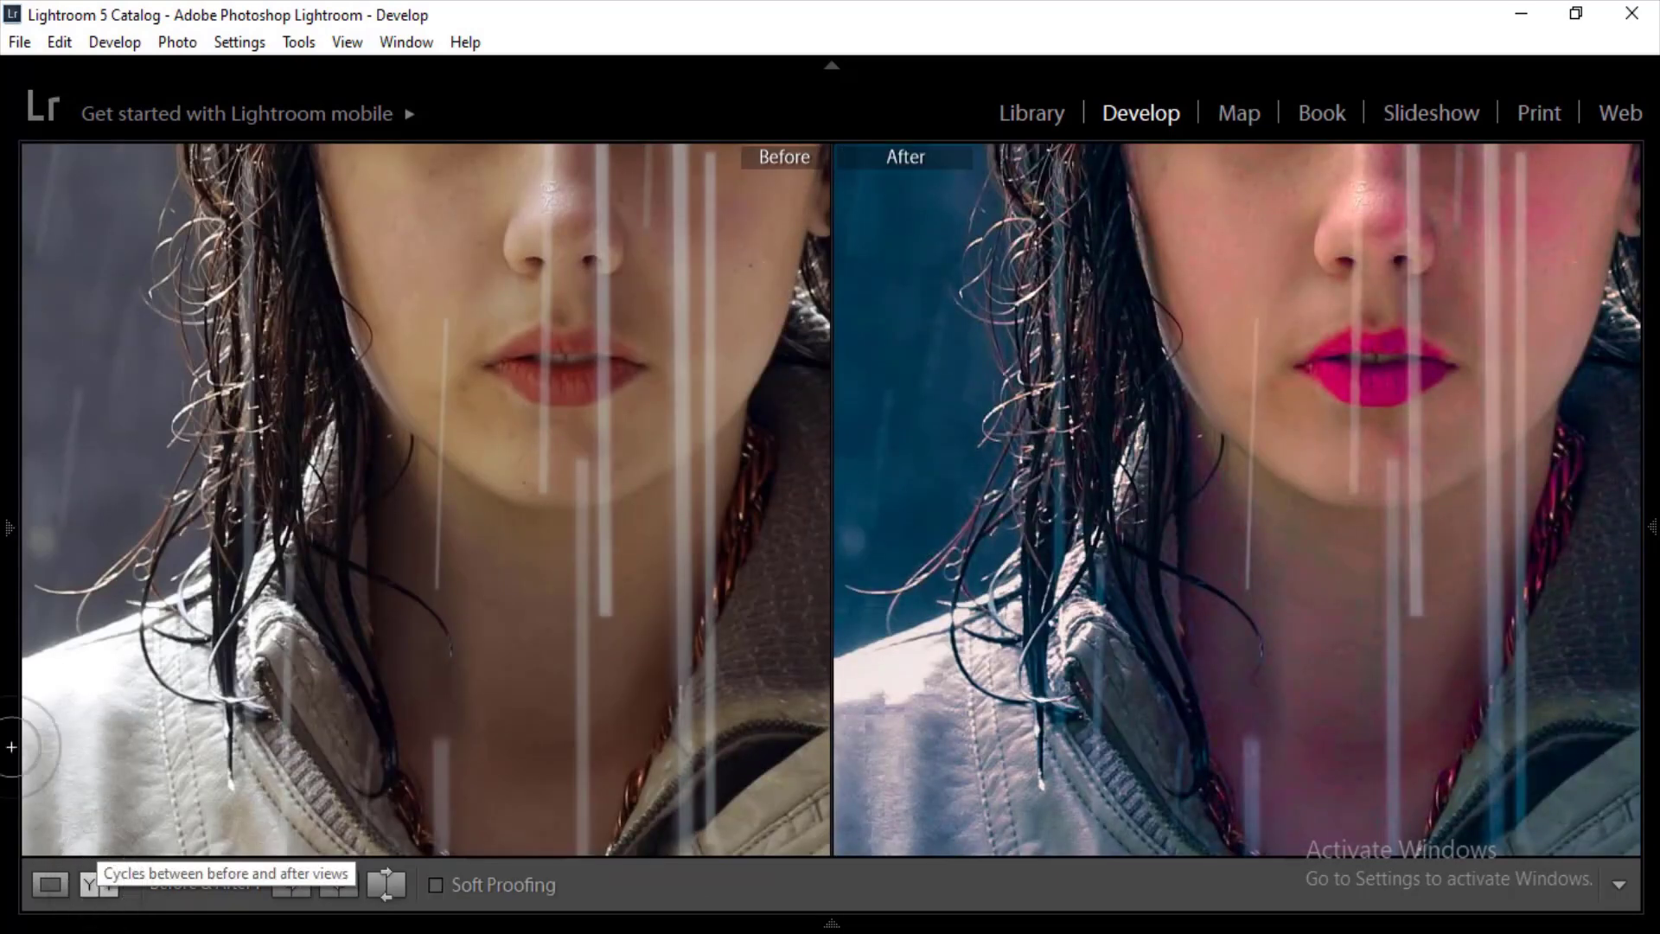
Step: Centre the 1:1 view on the woman's face and compare the retouching in the split and stacked before/after layouts
mouse_move(7, 528)
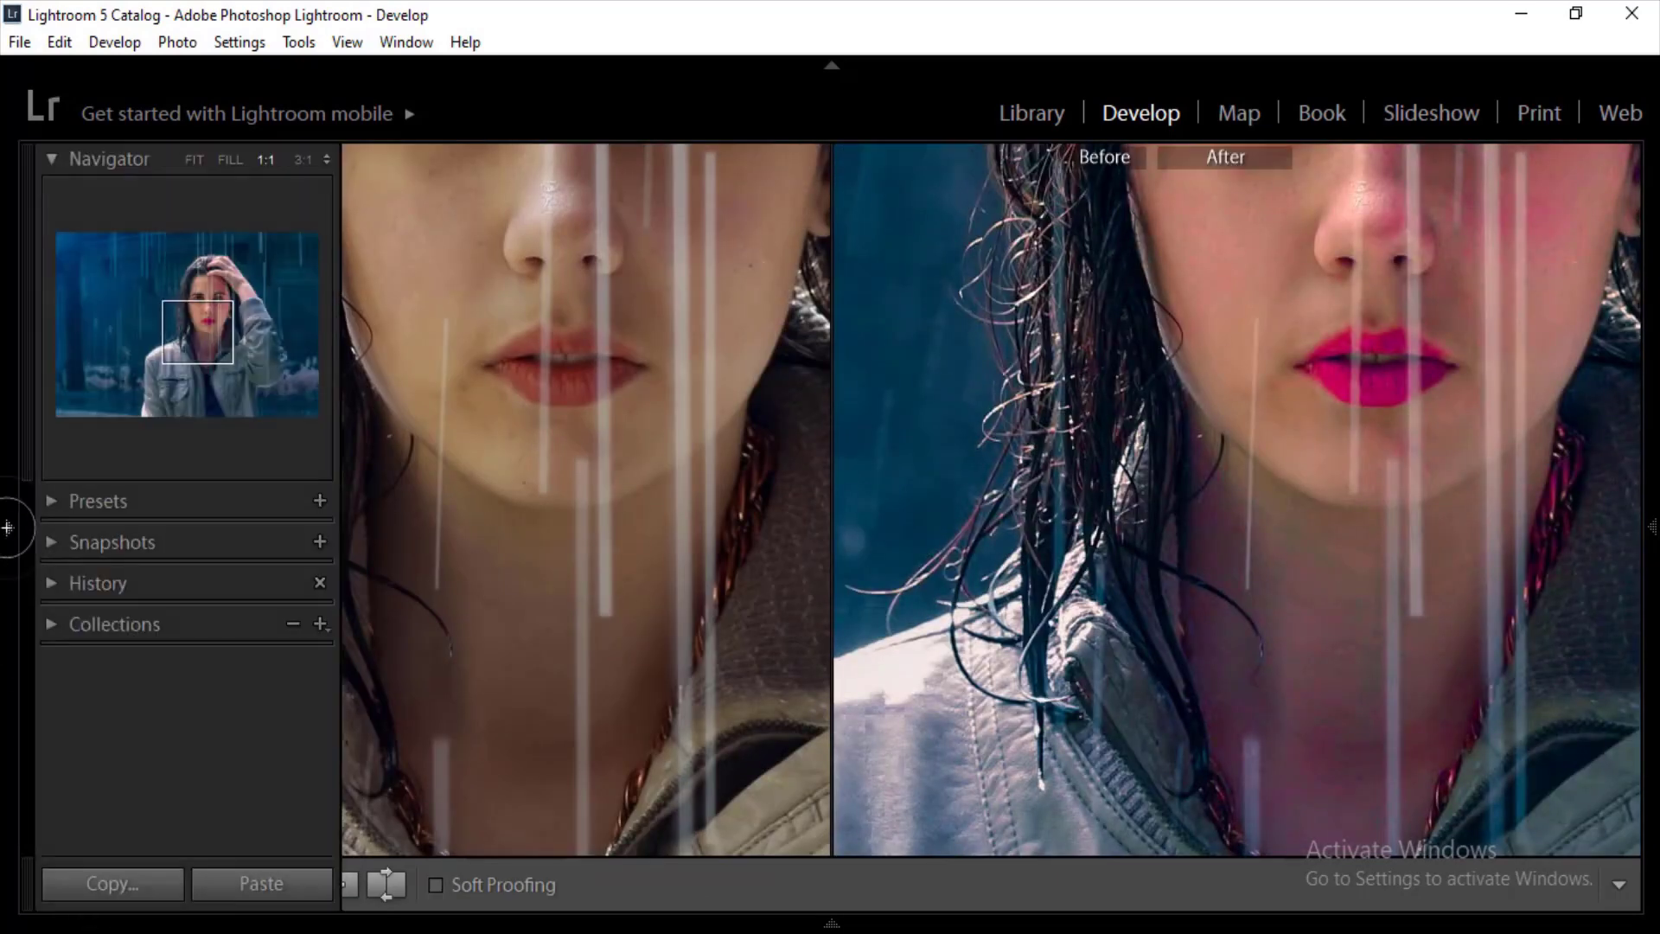
click(6, 528)
drag(205, 333, 210, 305)
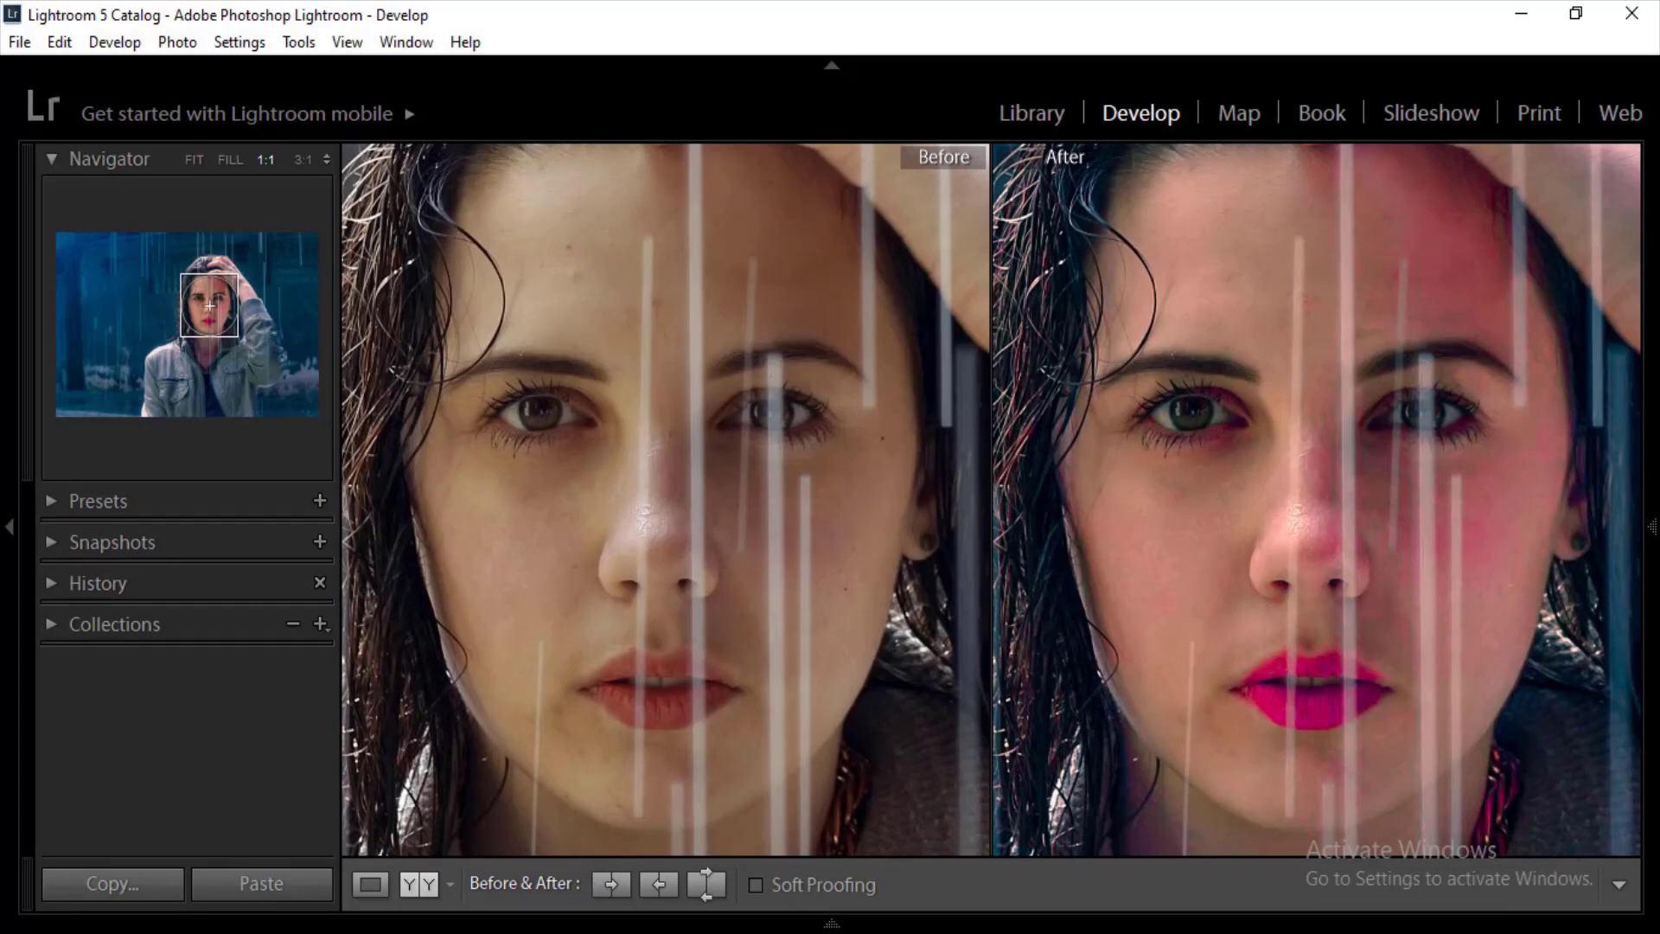
click(418, 882)
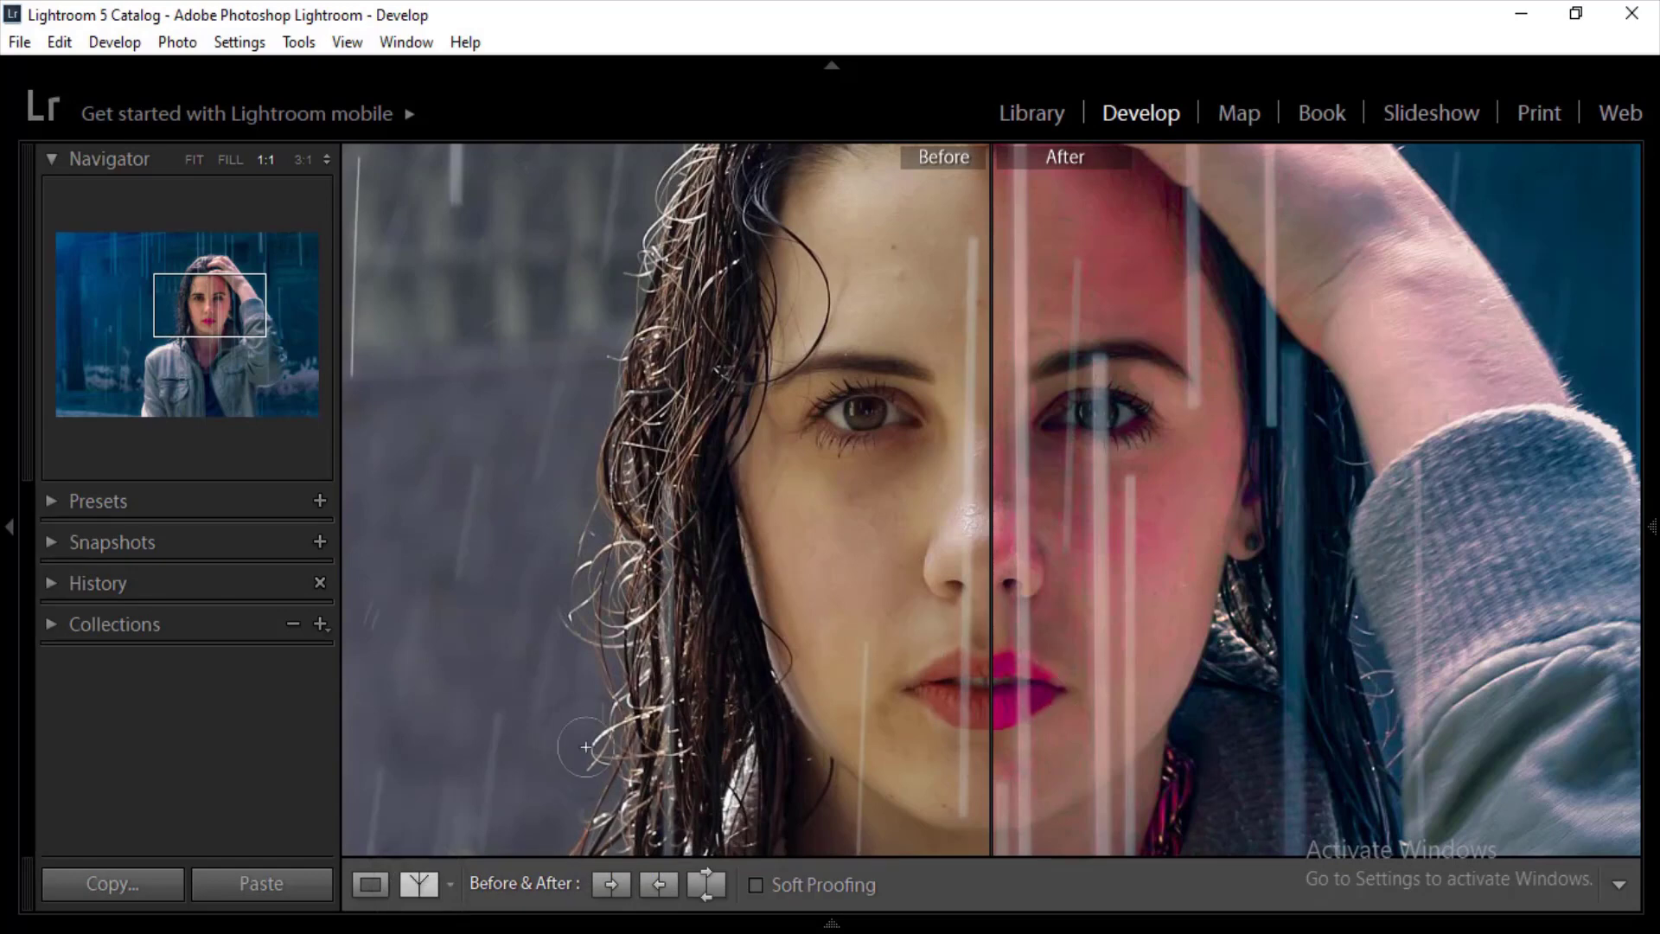
click(416, 883)
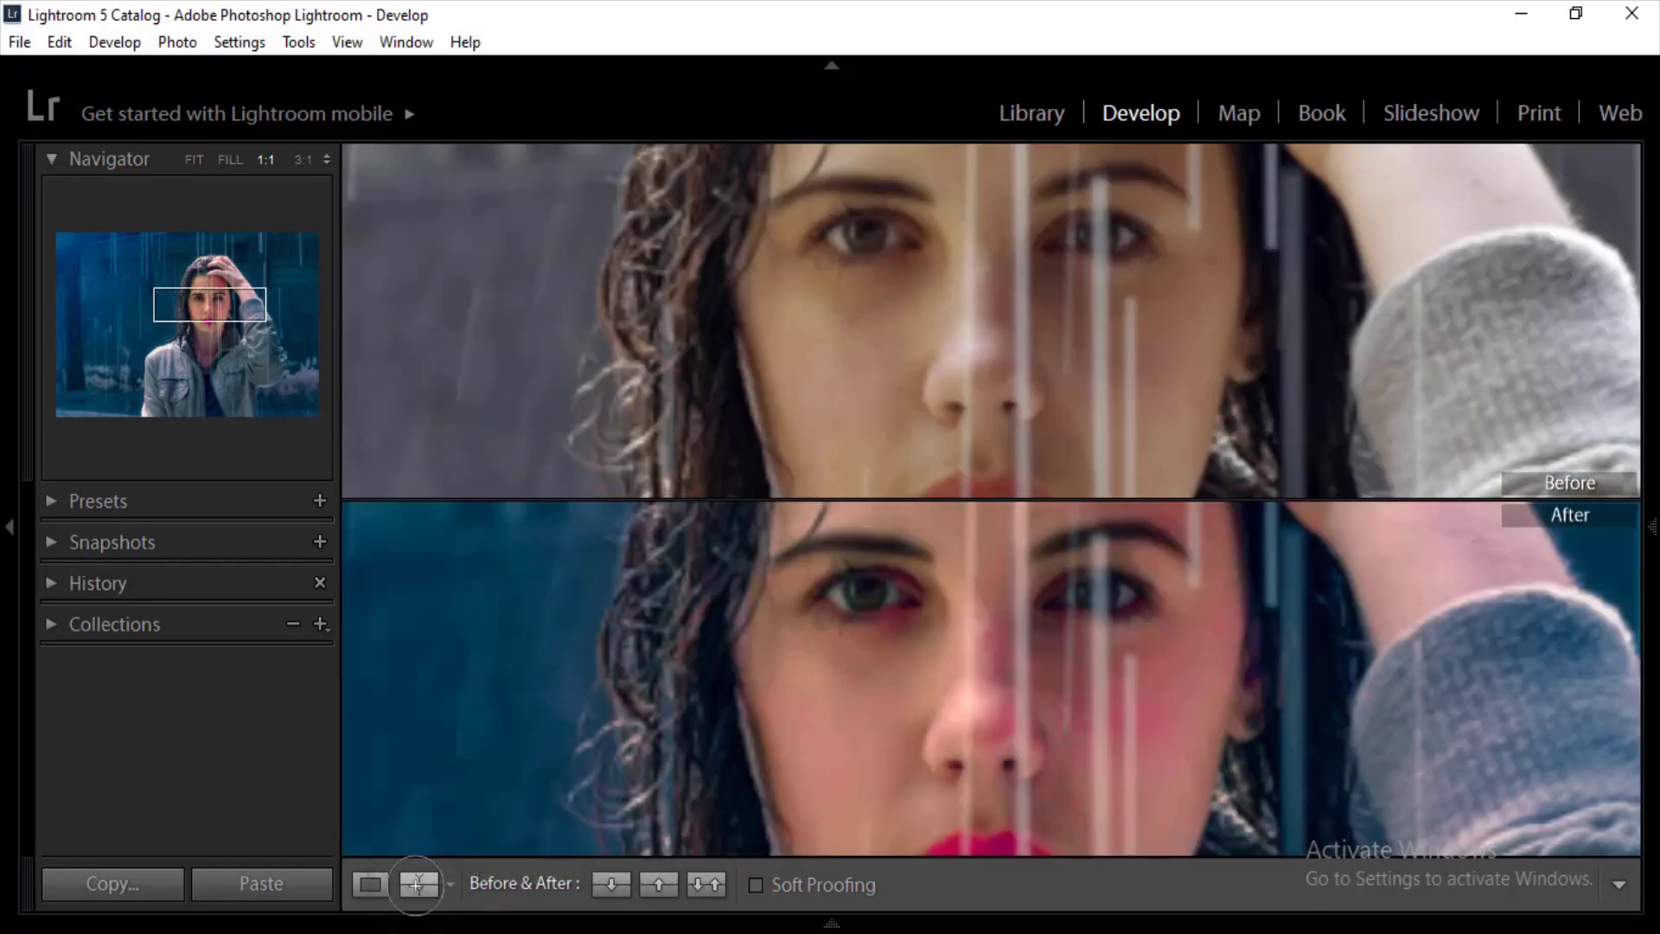
click(416, 883)
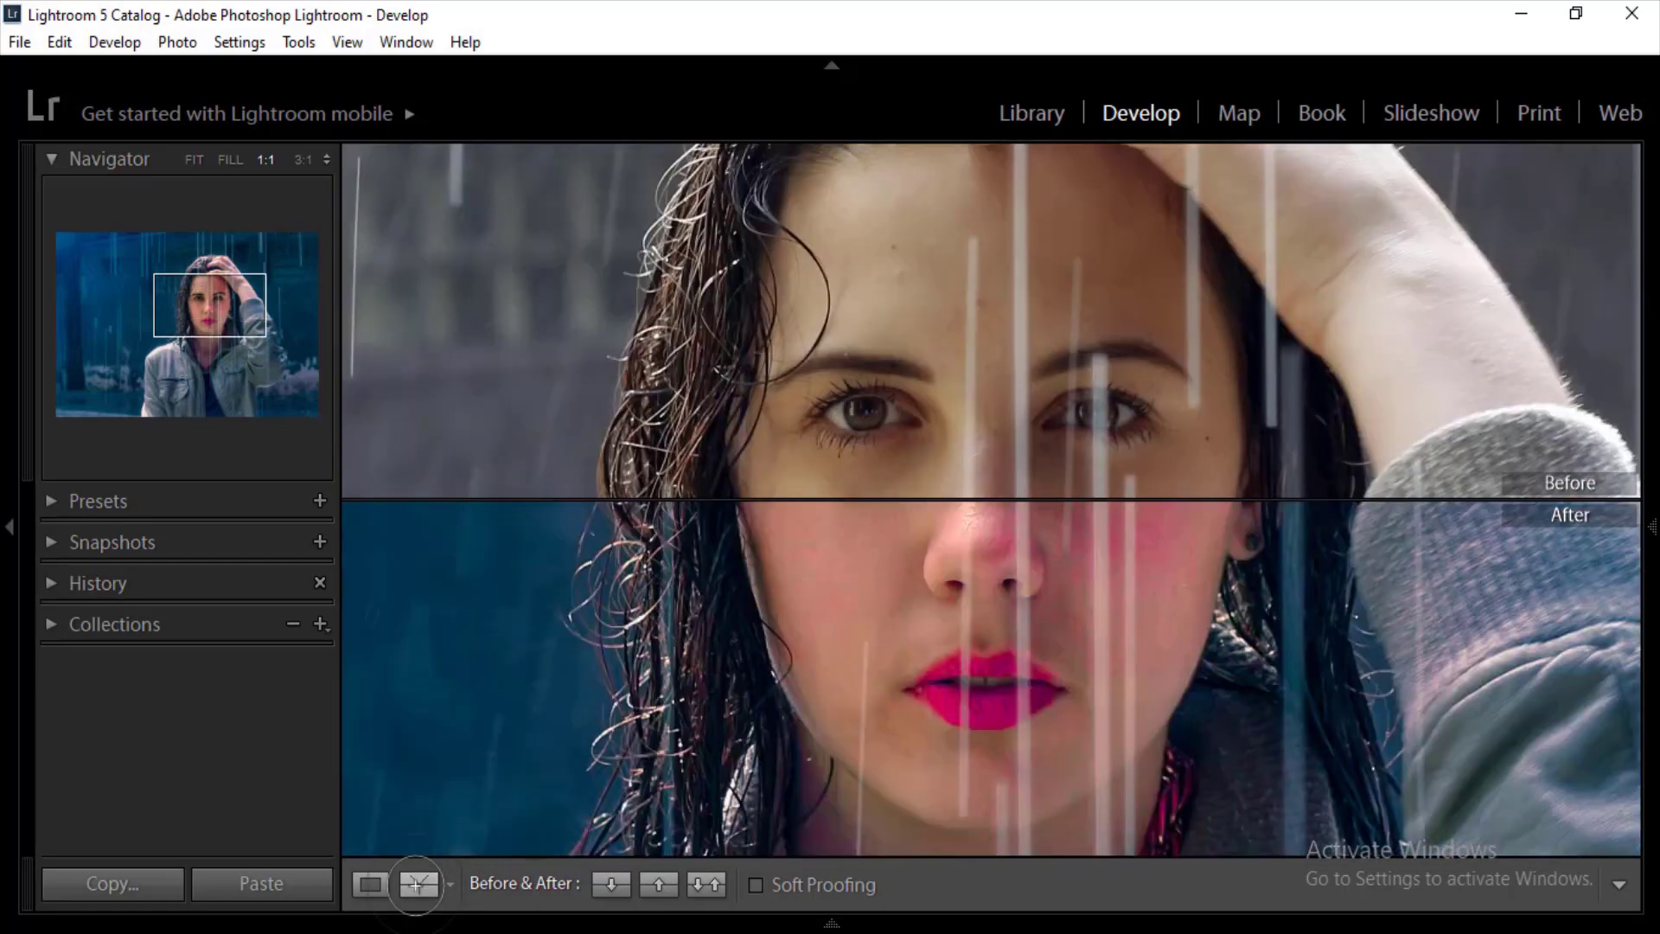
click(416, 882)
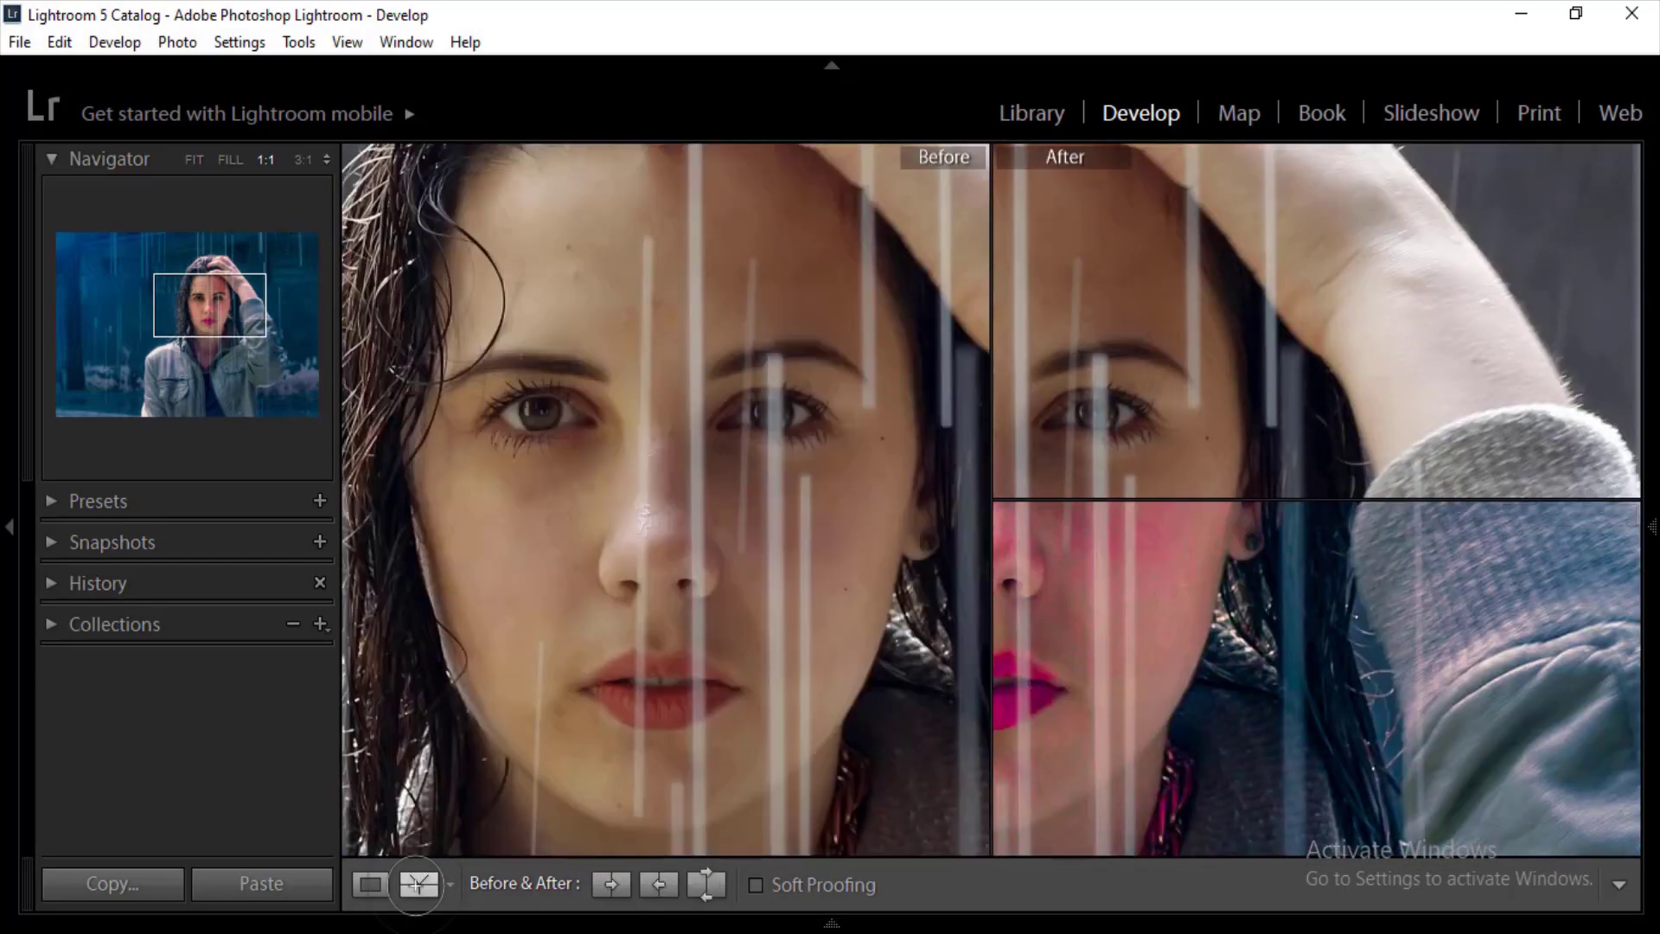
Step: Return to the single-photo view of the edited portrait and fit the whole photo in the view
click(366, 885)
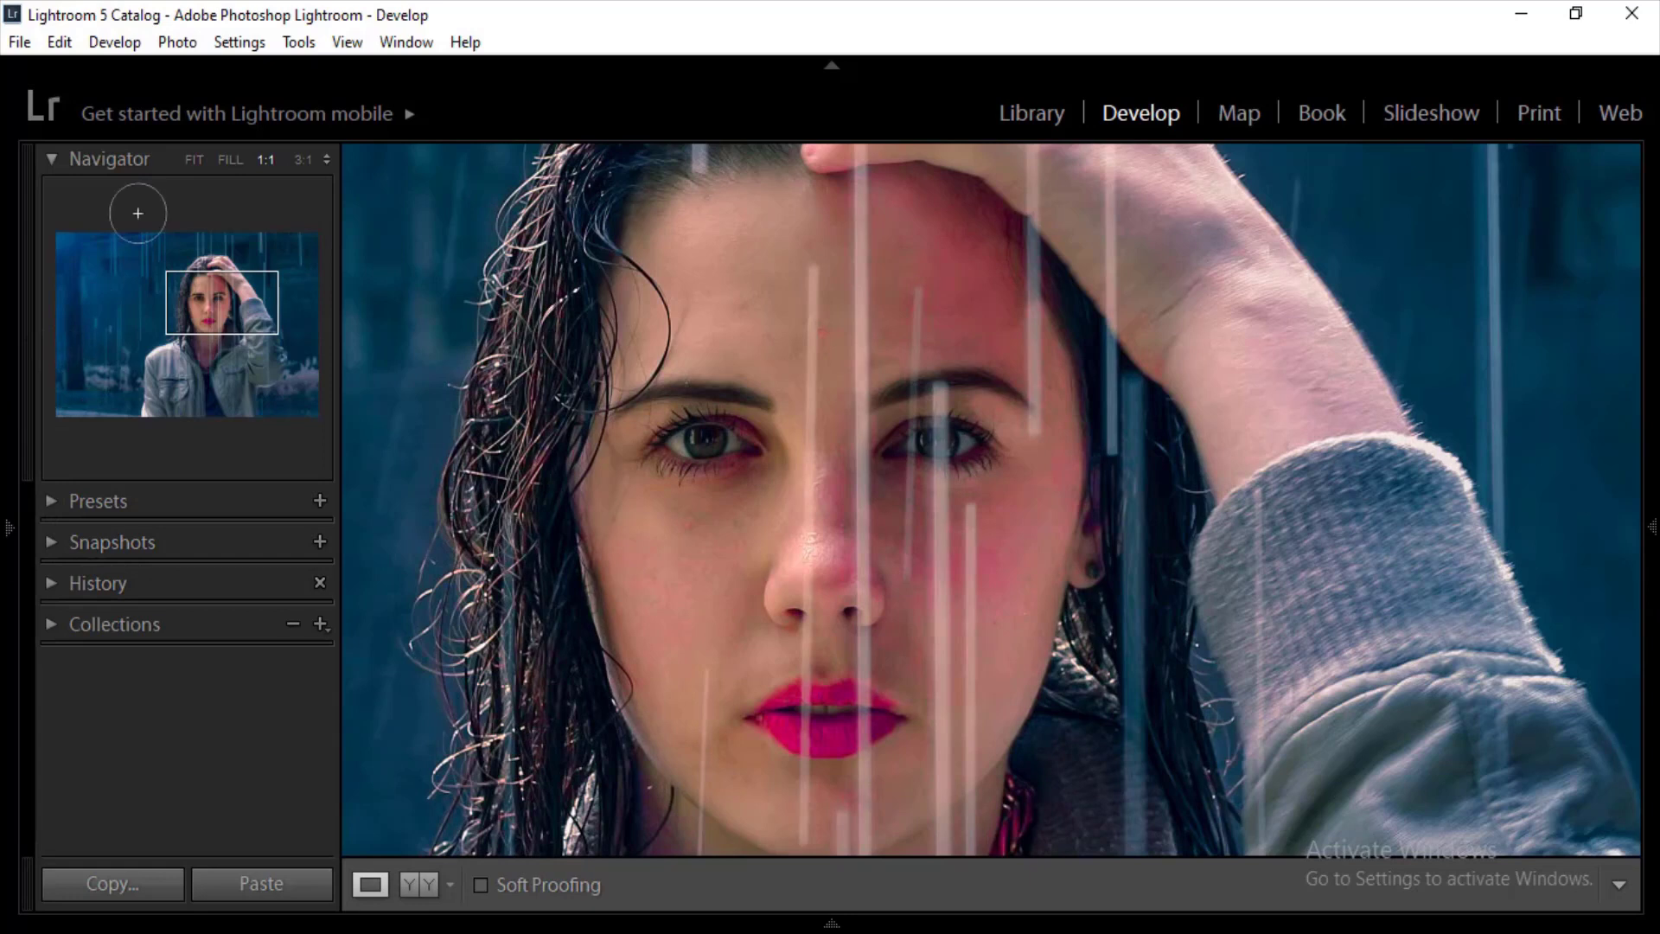
key(F7)
mouse_move(9, 524)
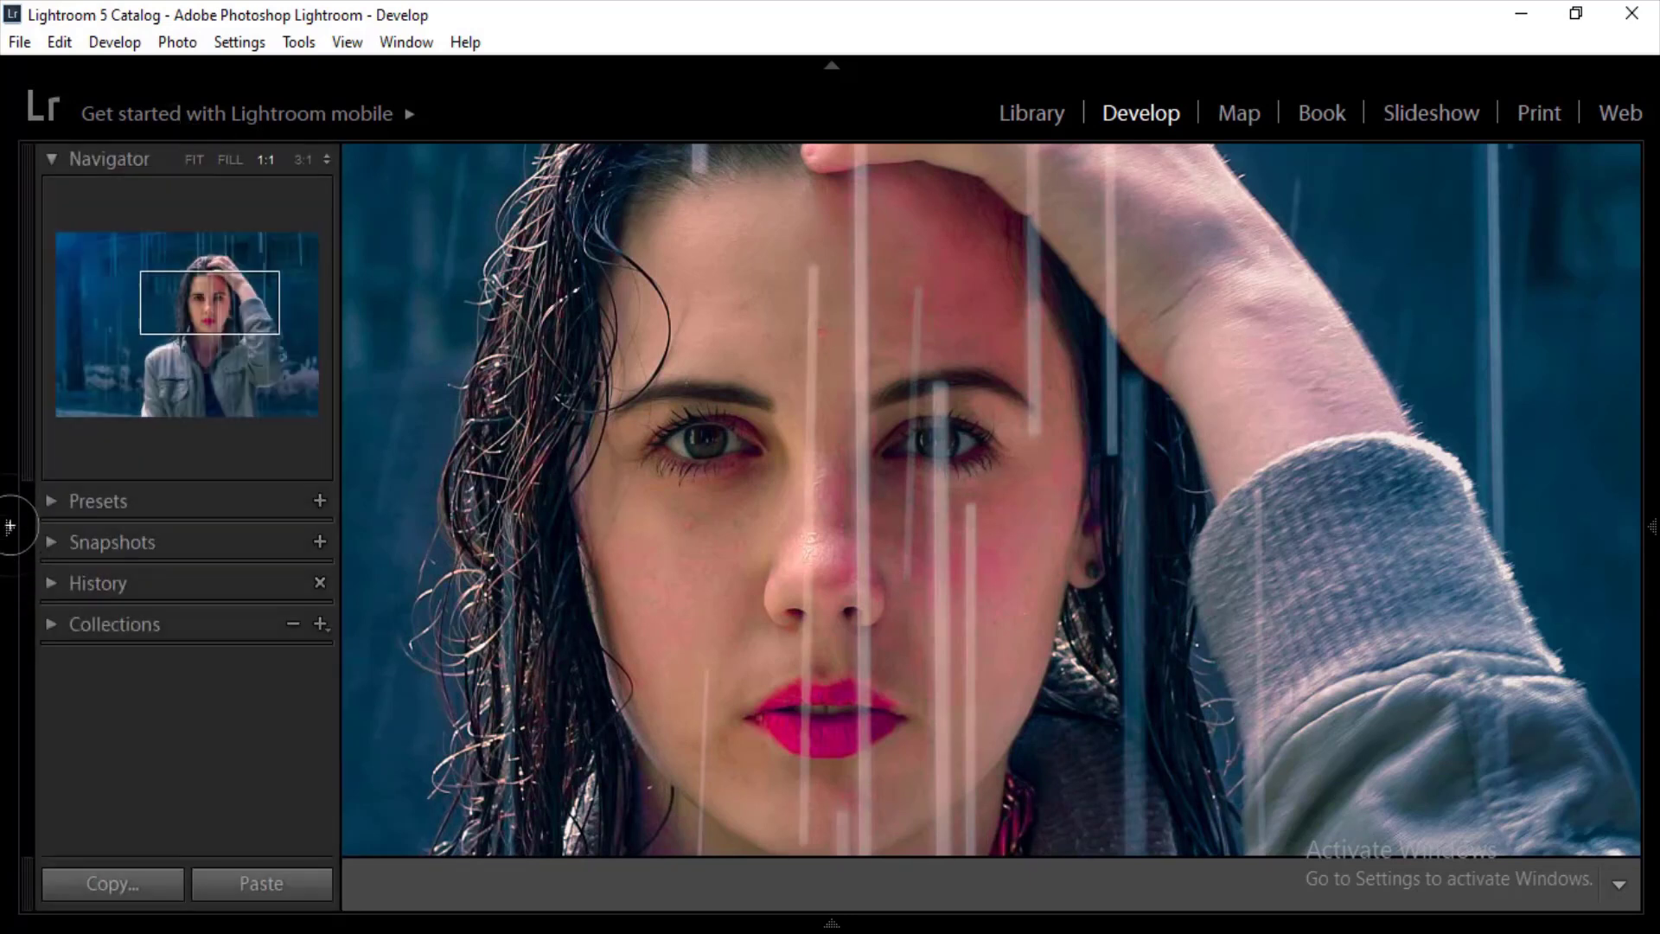
key(t)
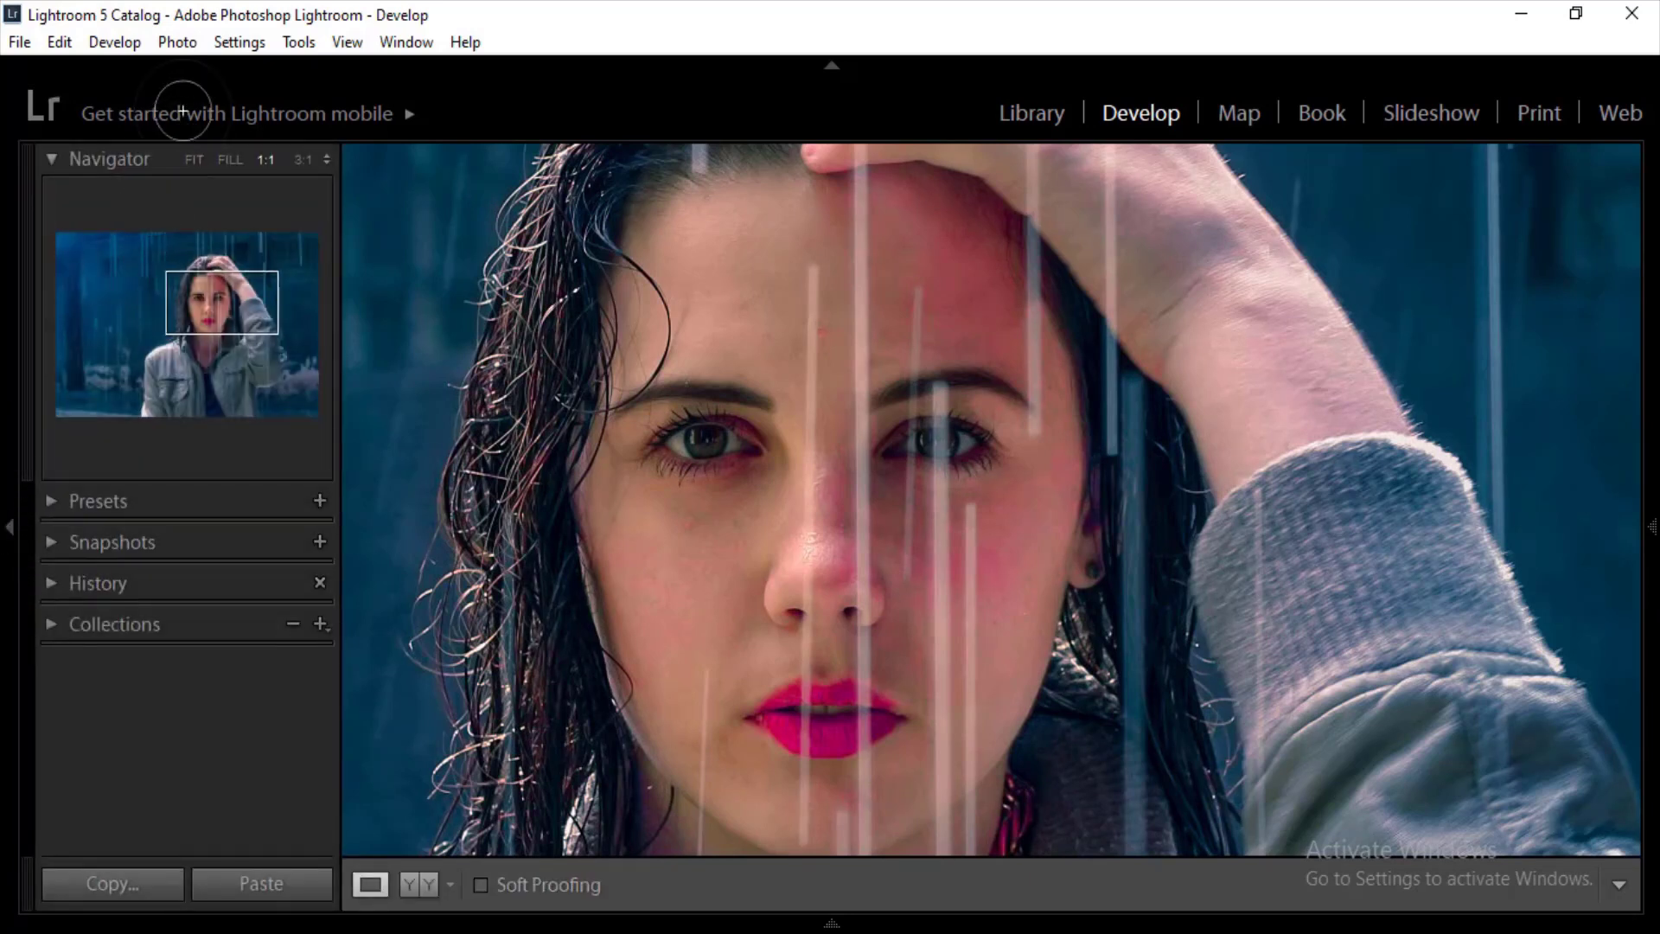
click(191, 158)
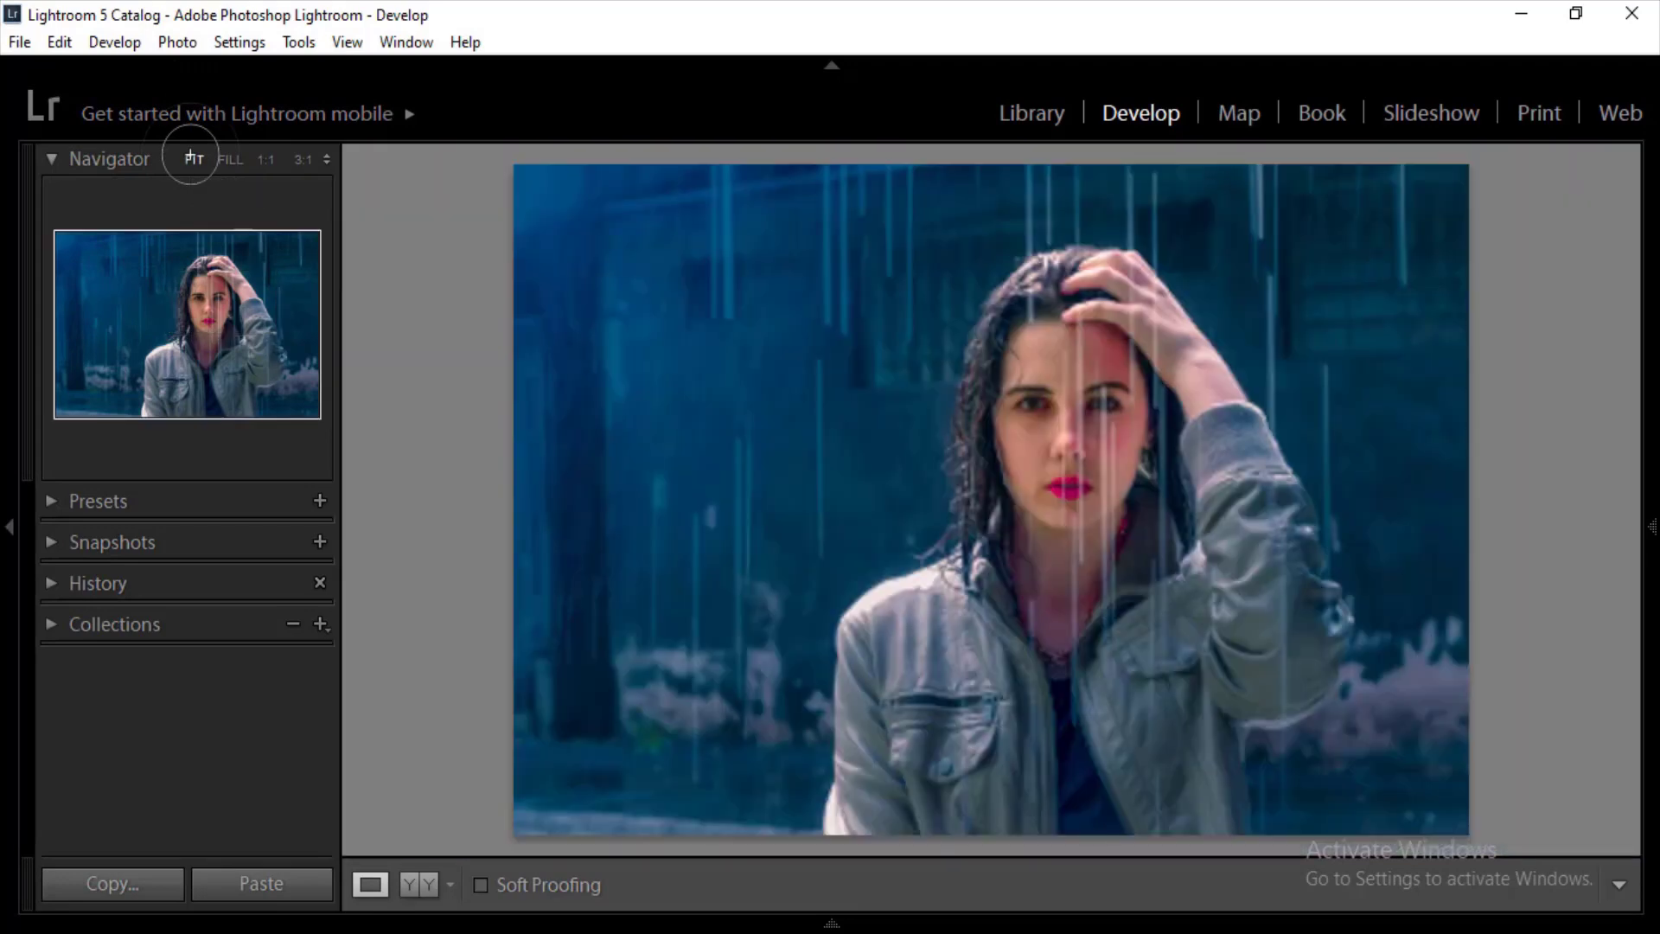
Step: Hide the Navigator and Presets side panels and review the finished photo with the lights out, ending with the lights back on
click(8, 525)
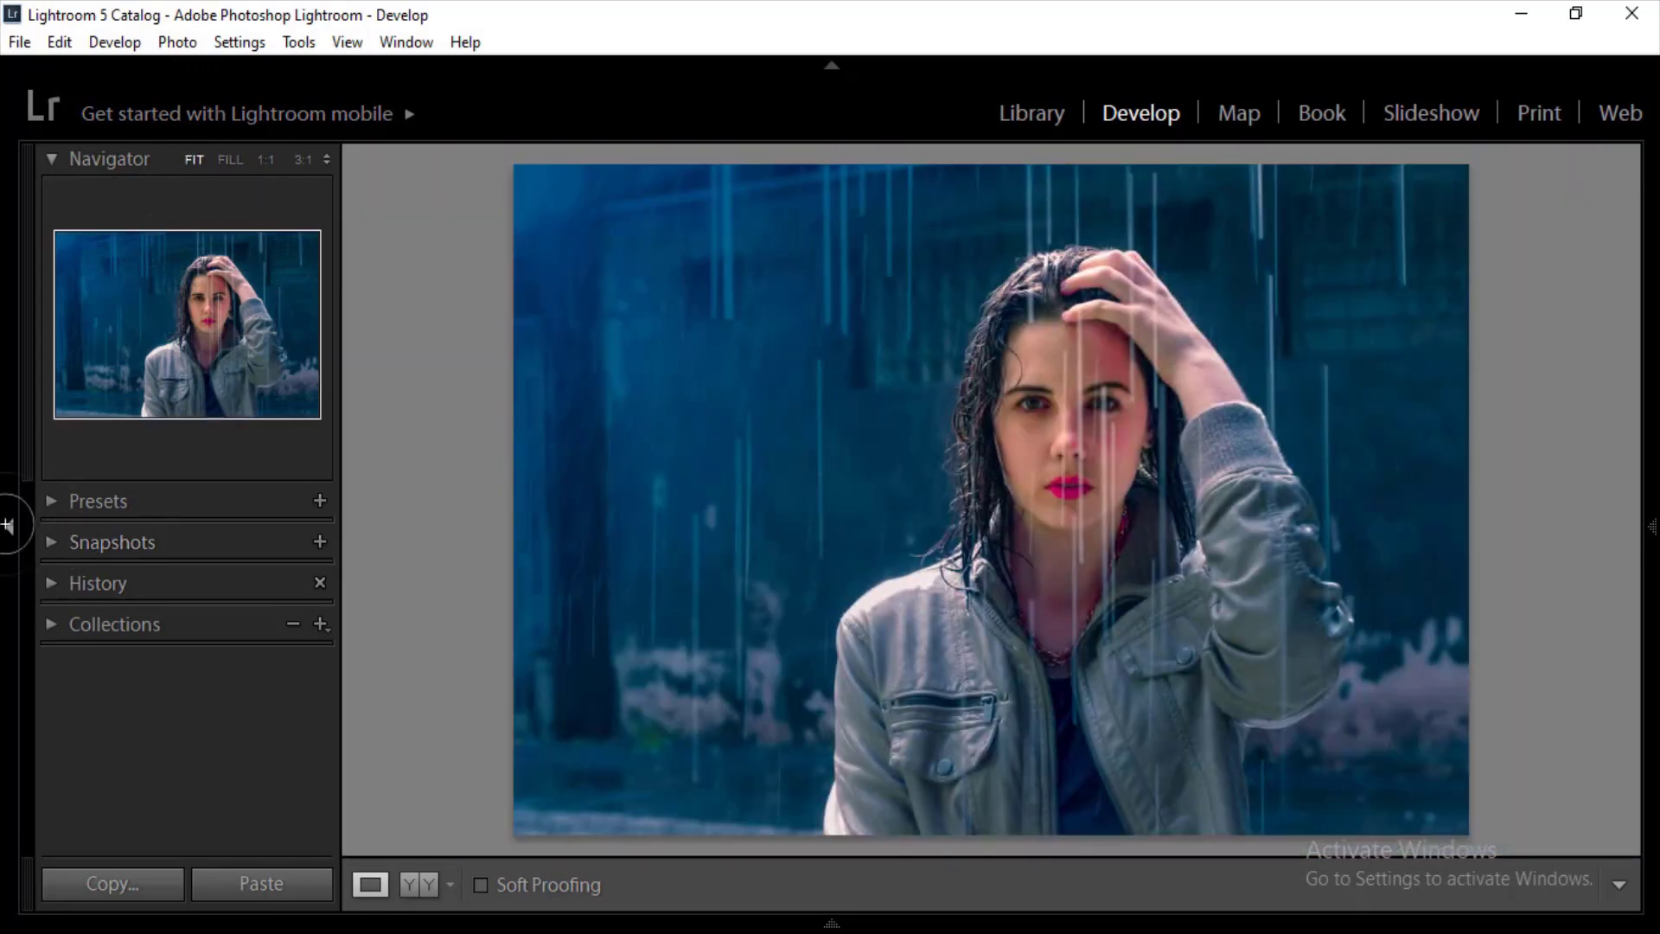
click(7, 525)
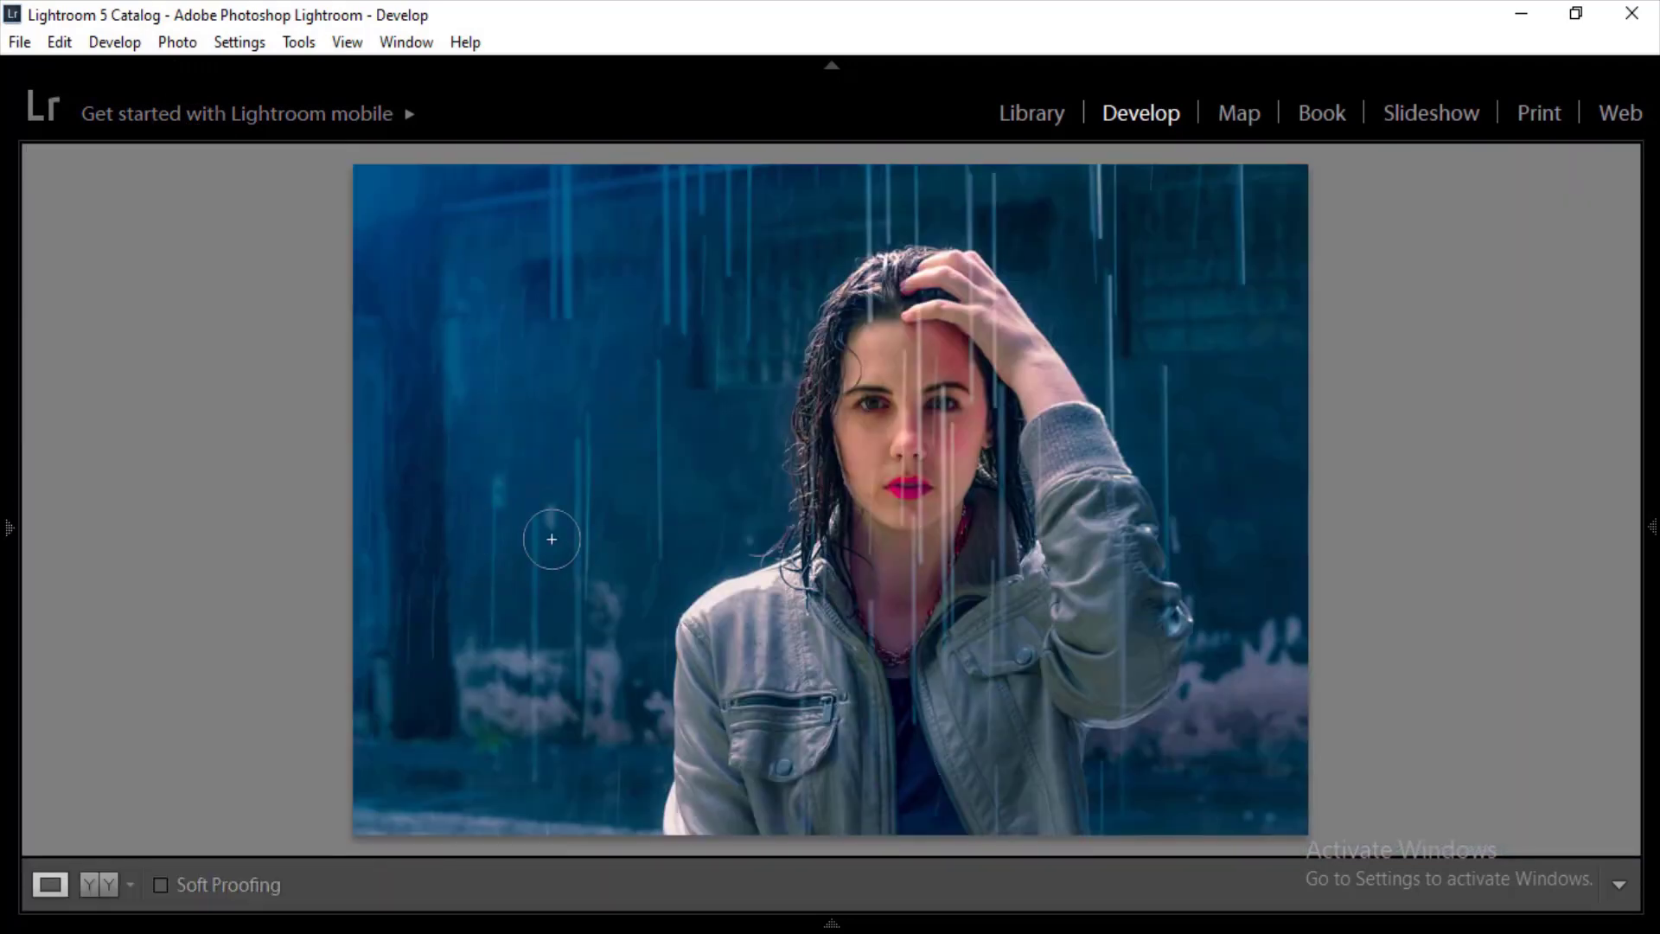
key(l)
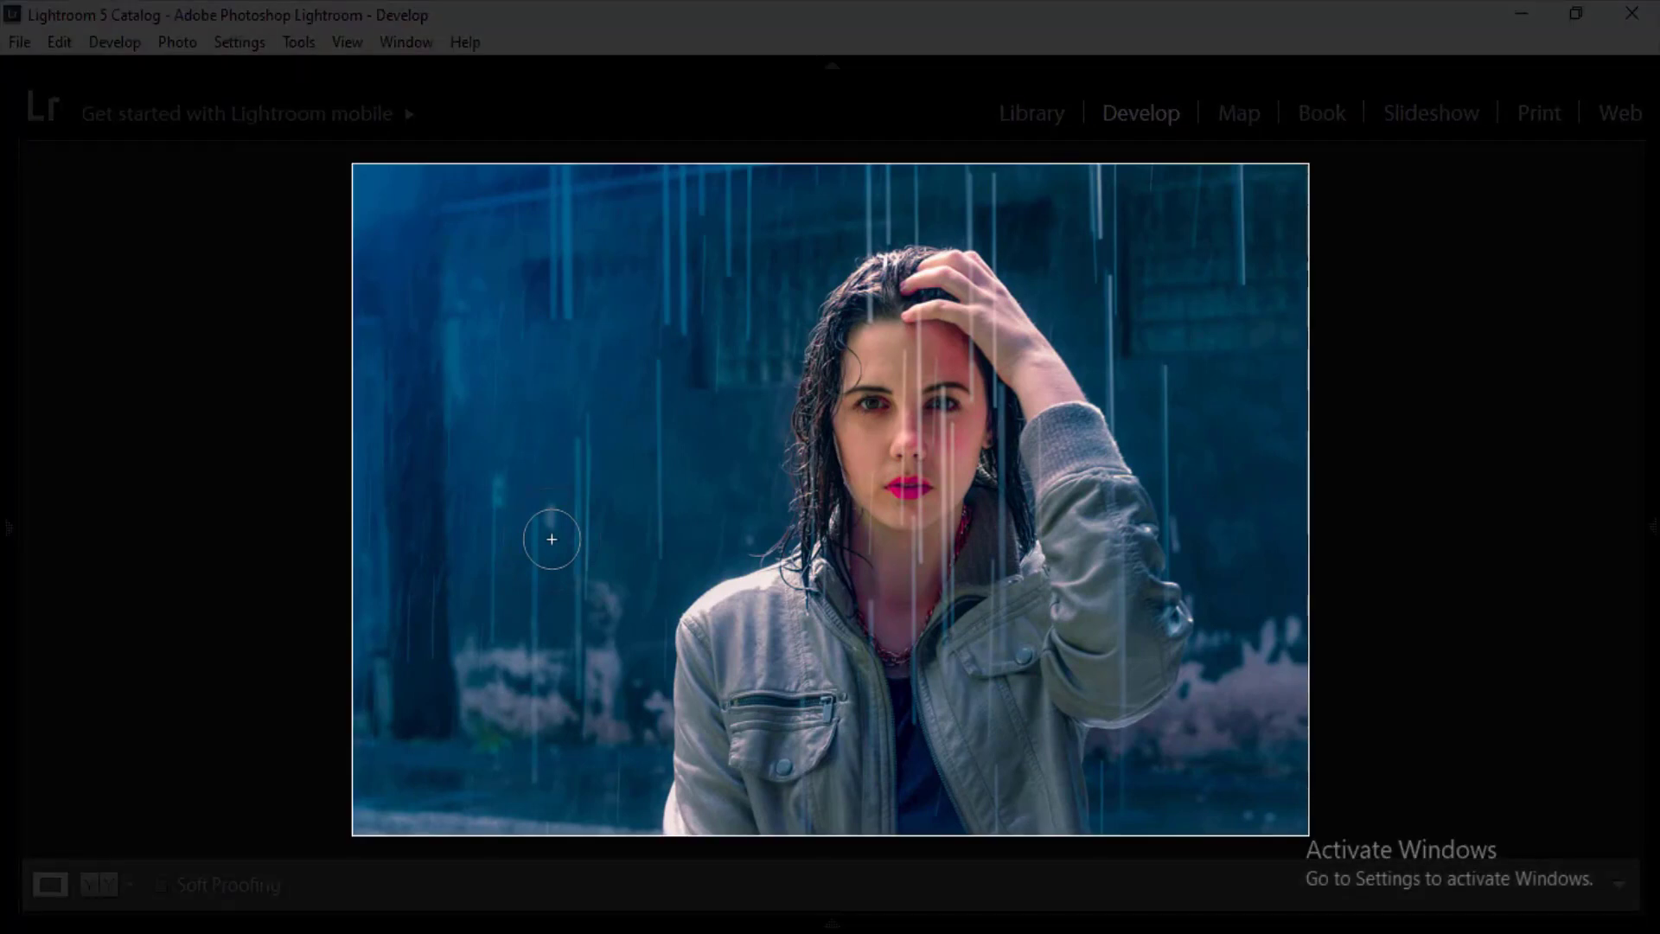
key(l)
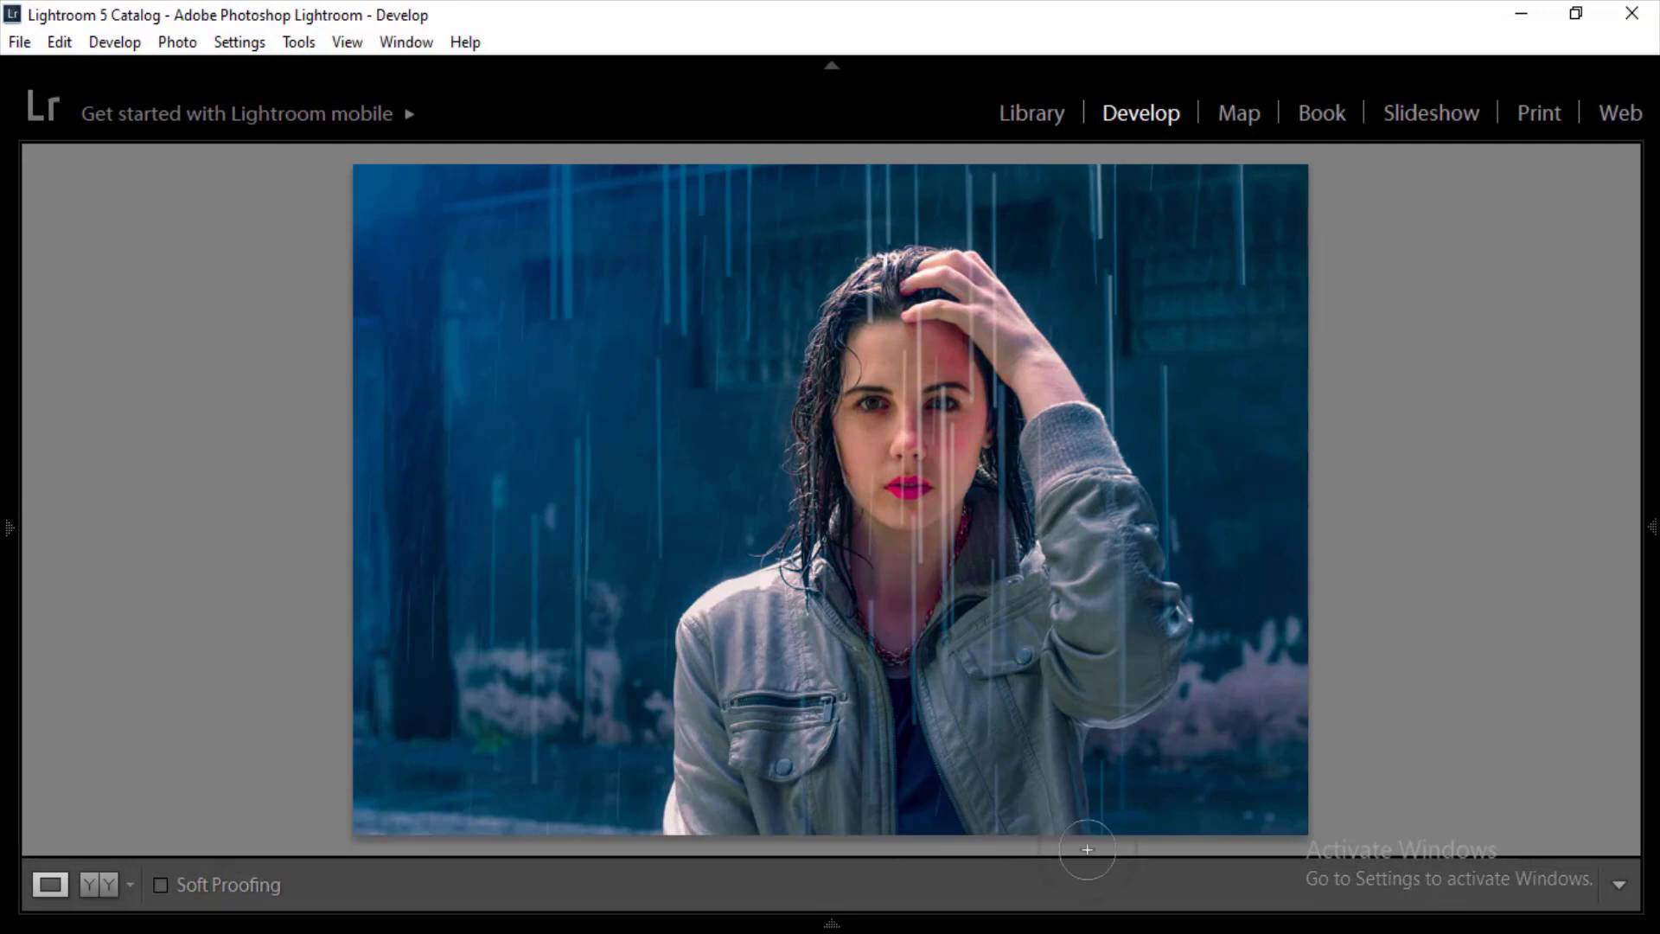